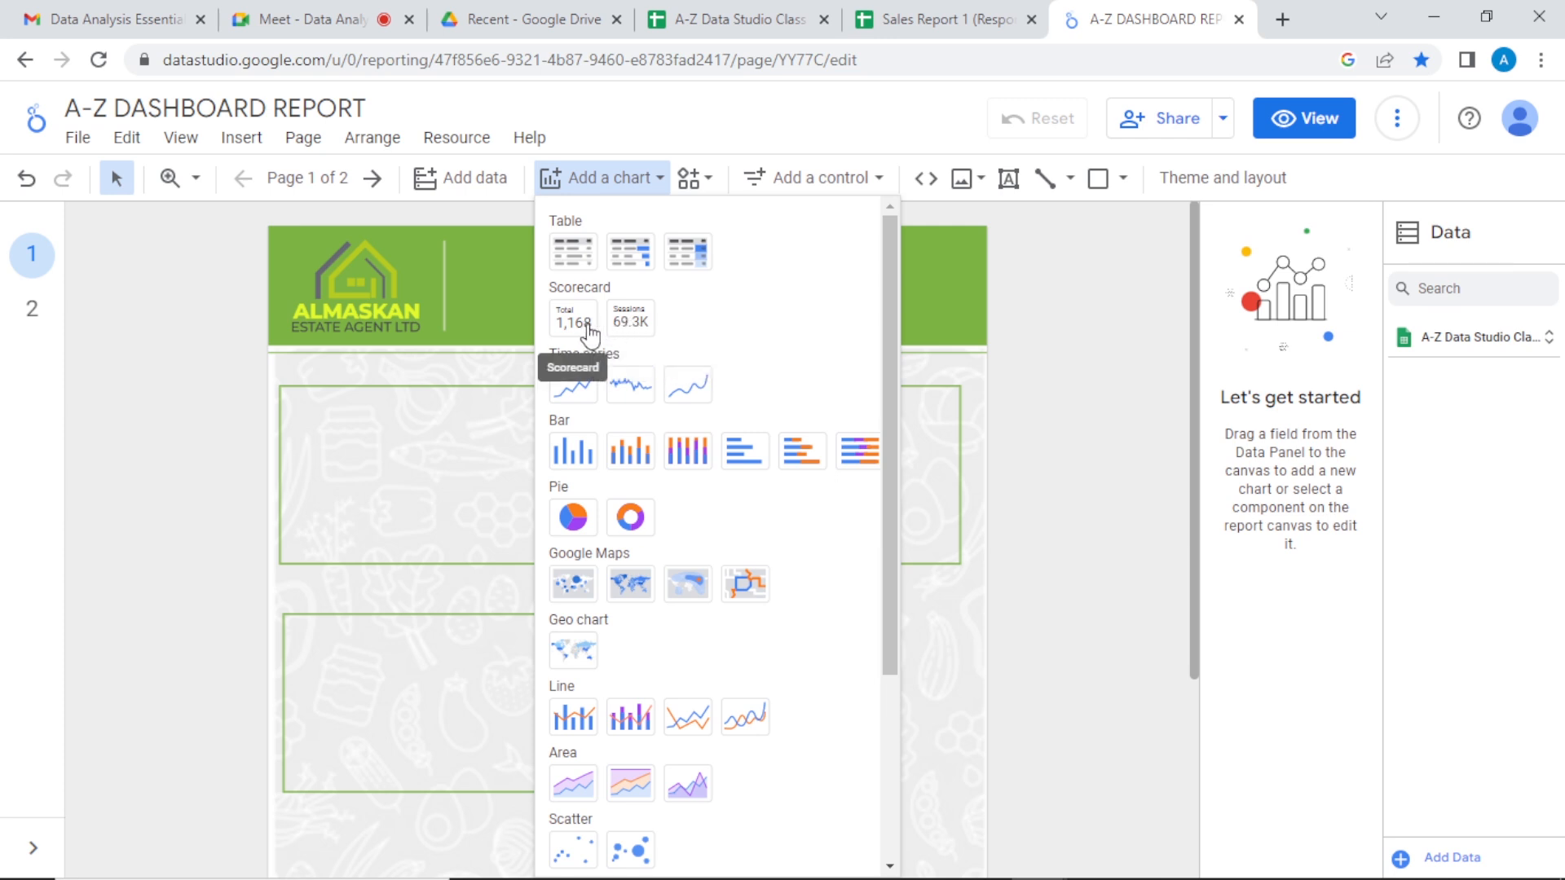
Step: Add a standard scorecard inside the large upper frame and position it near the frame's left end
{"action": "left_click", "coordinate": [639, 330]}
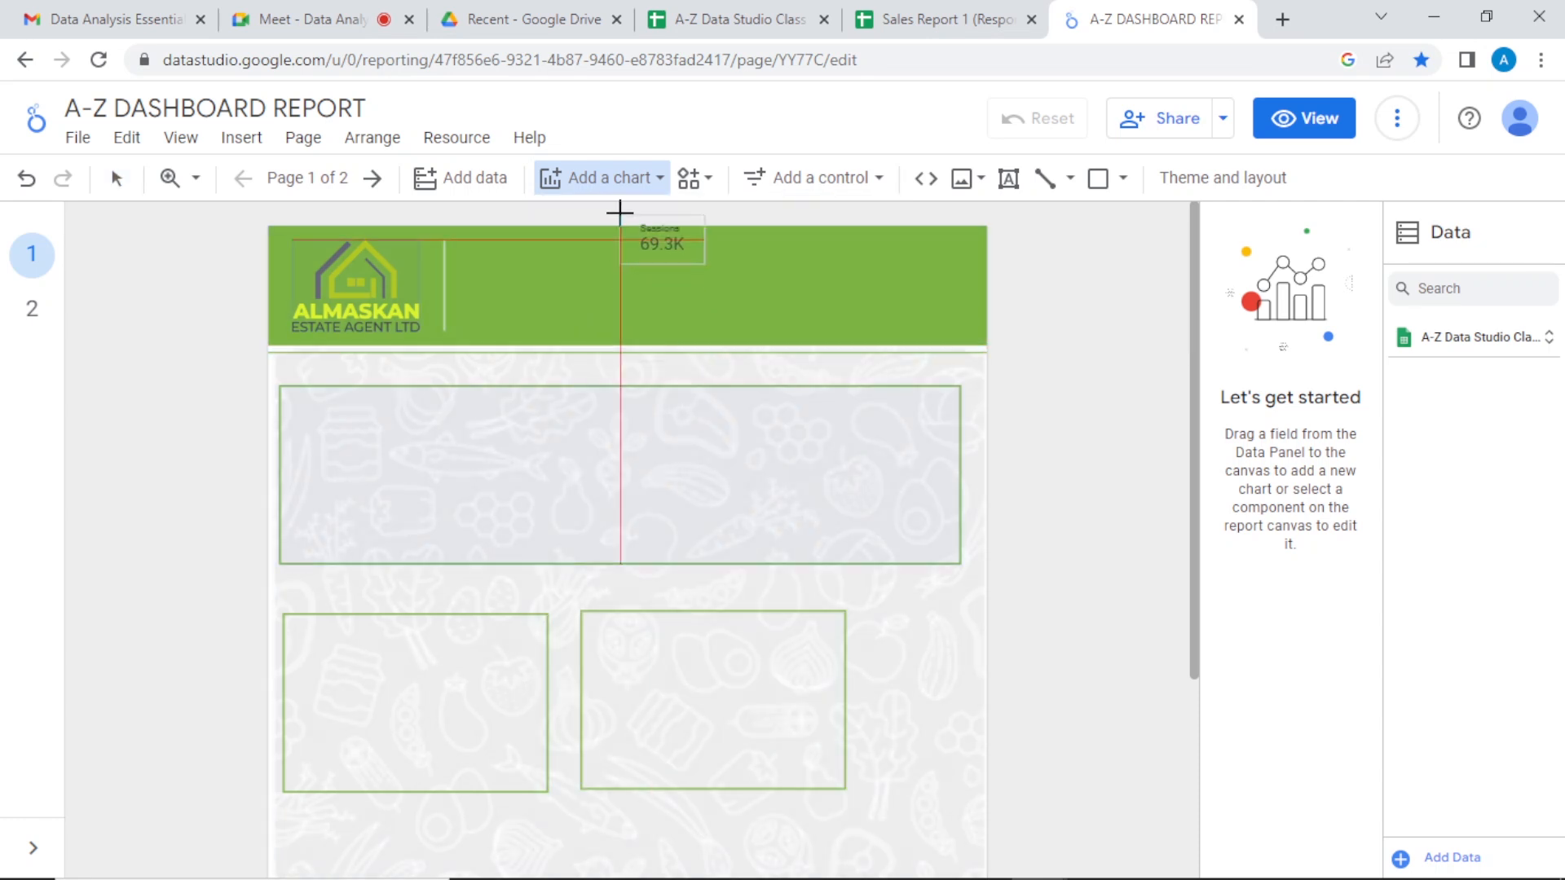
{"action": "key", "text": "Escape"}
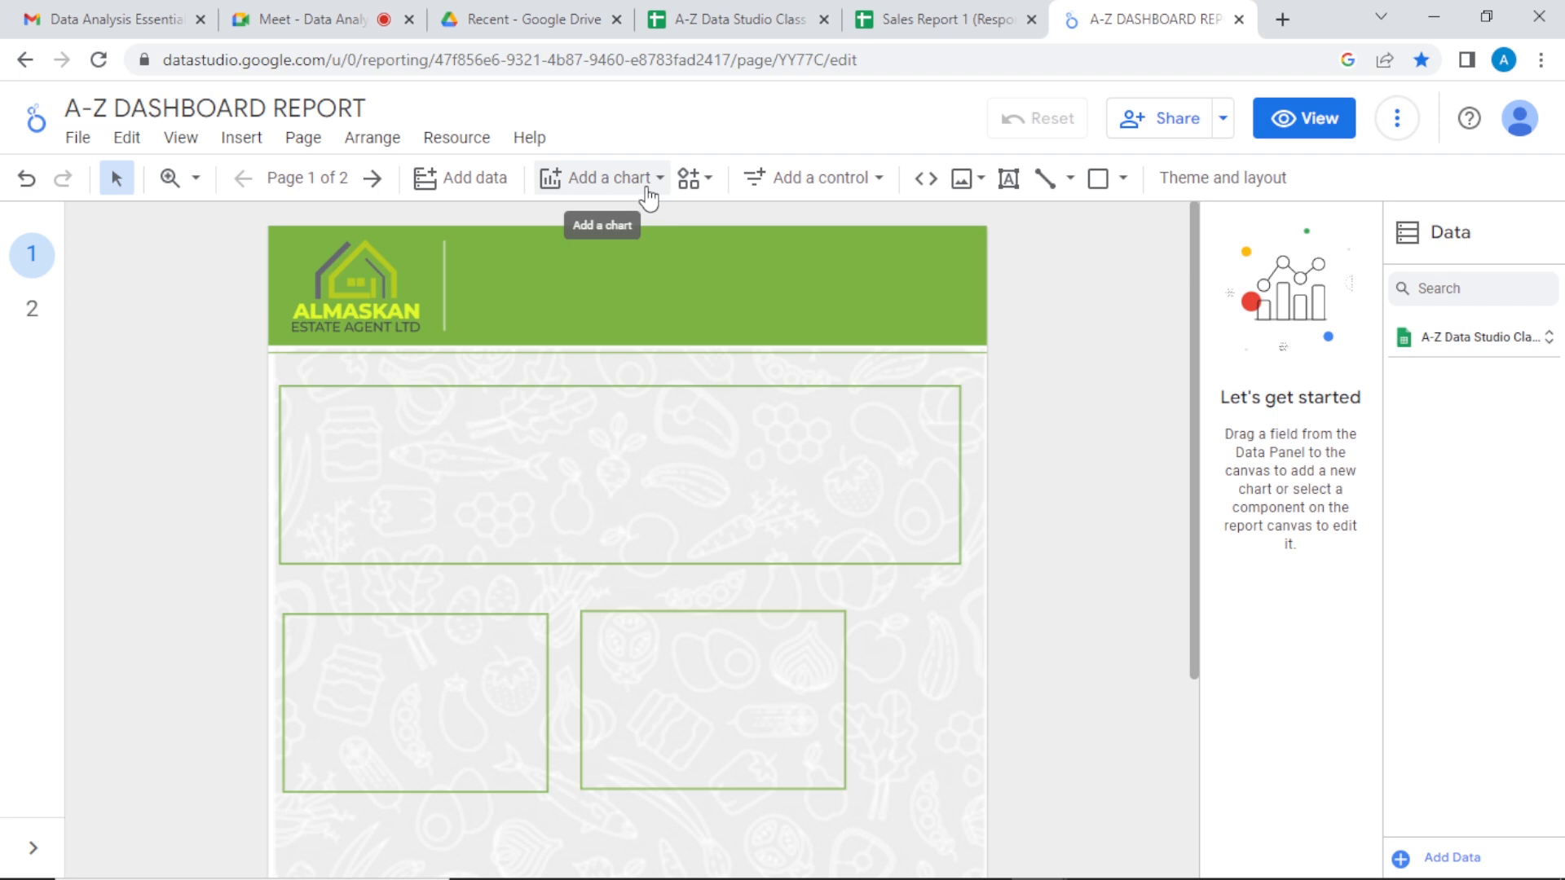
{"action": "left_click", "coordinate": [648, 193]}
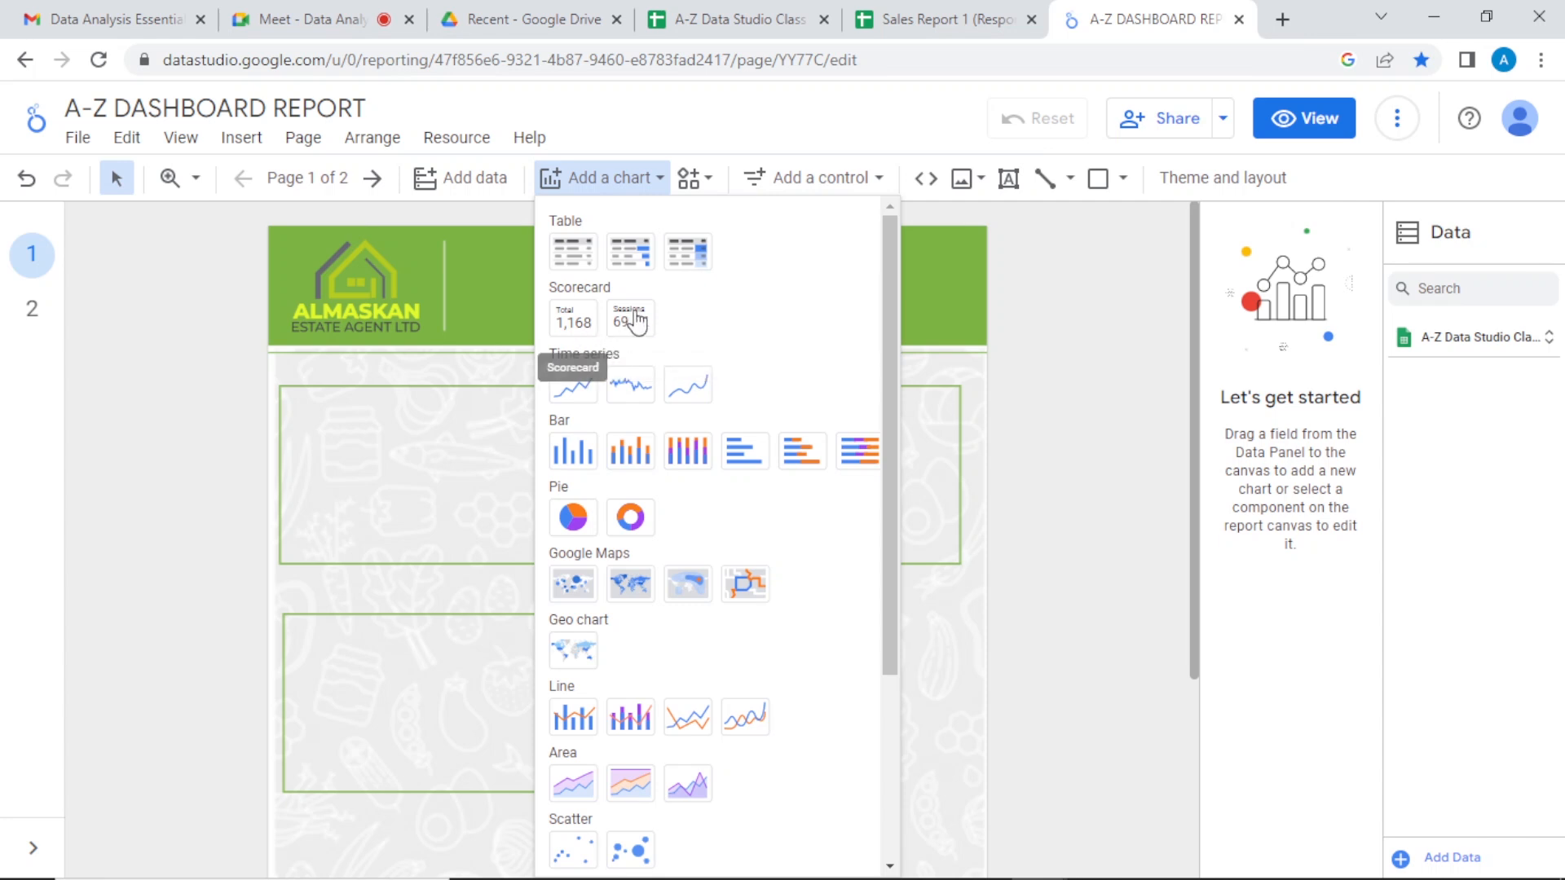
{"action": "left_click", "coordinate": [578, 326]}
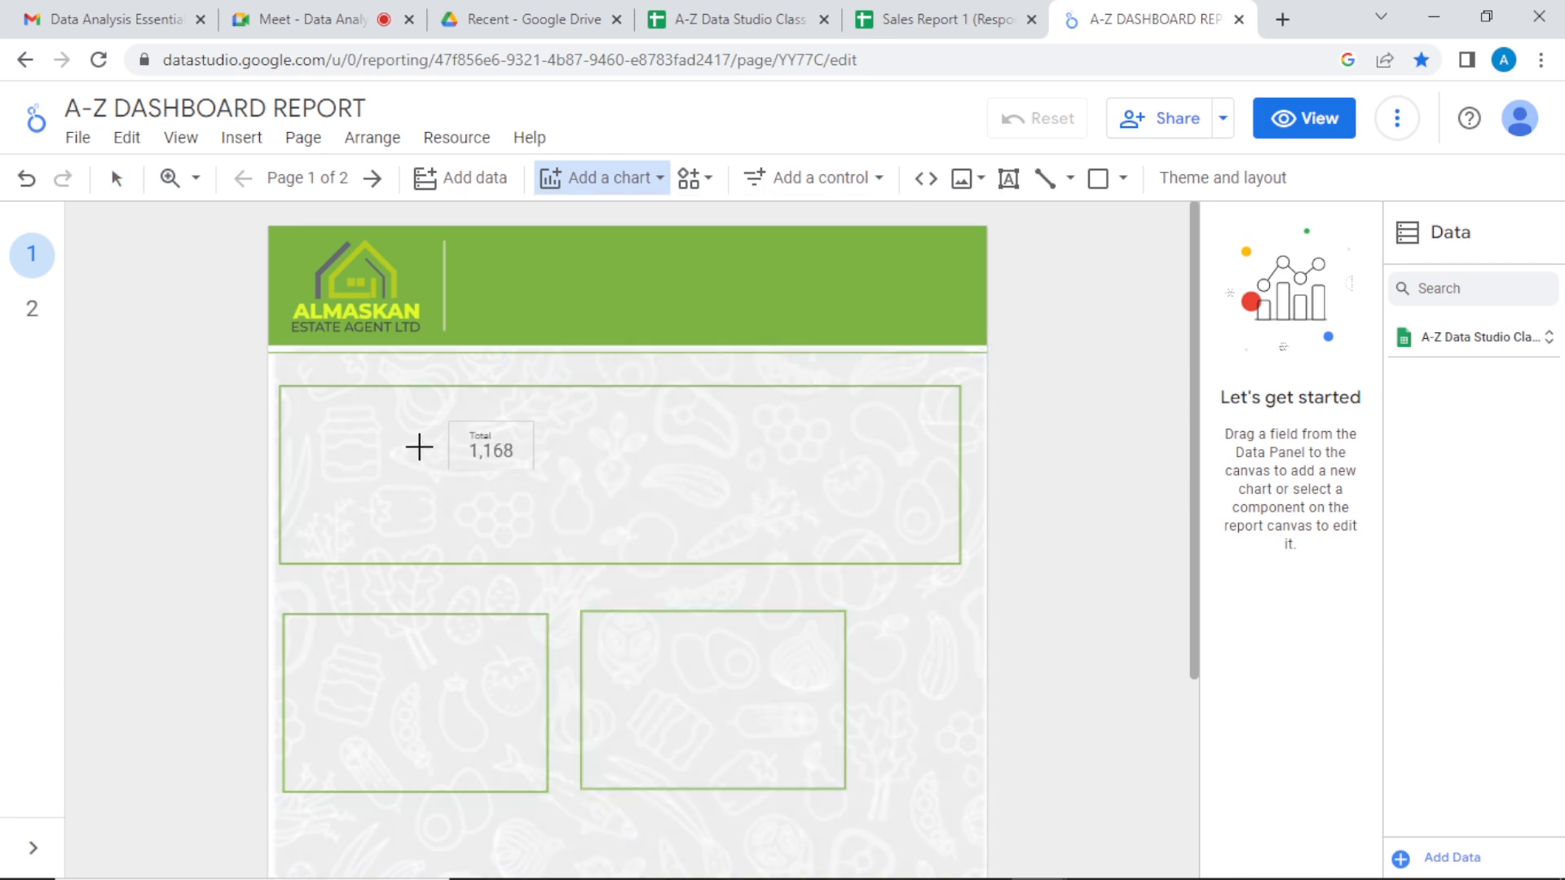
{"action": "left_click_drag", "start_coordinate": [300, 410], "coordinate": [446, 490]}
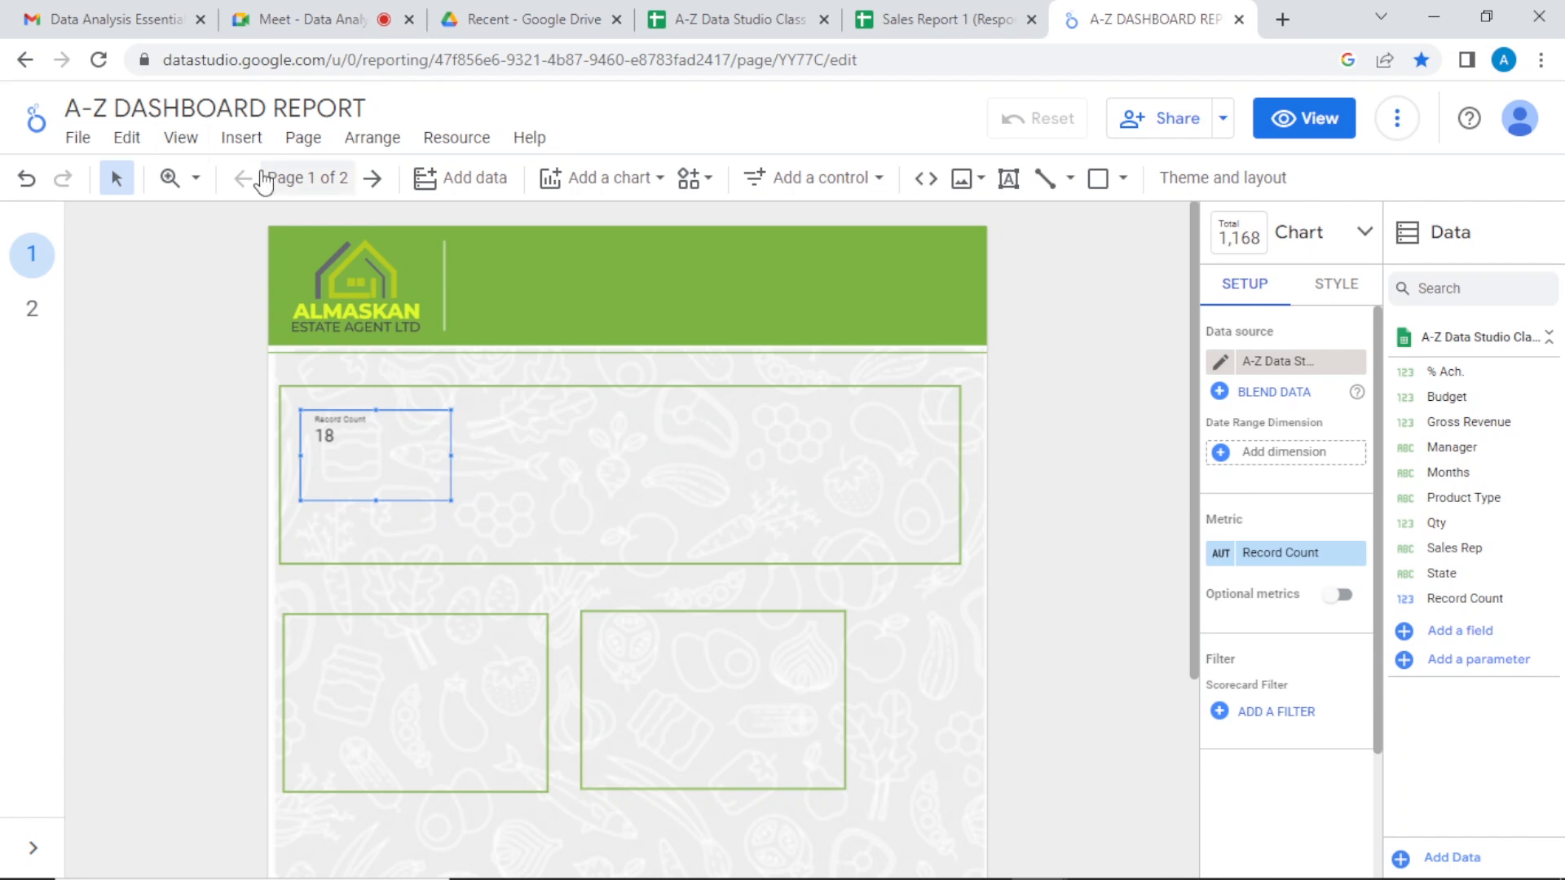
{"action": "left_click", "coordinate": [195, 178]}
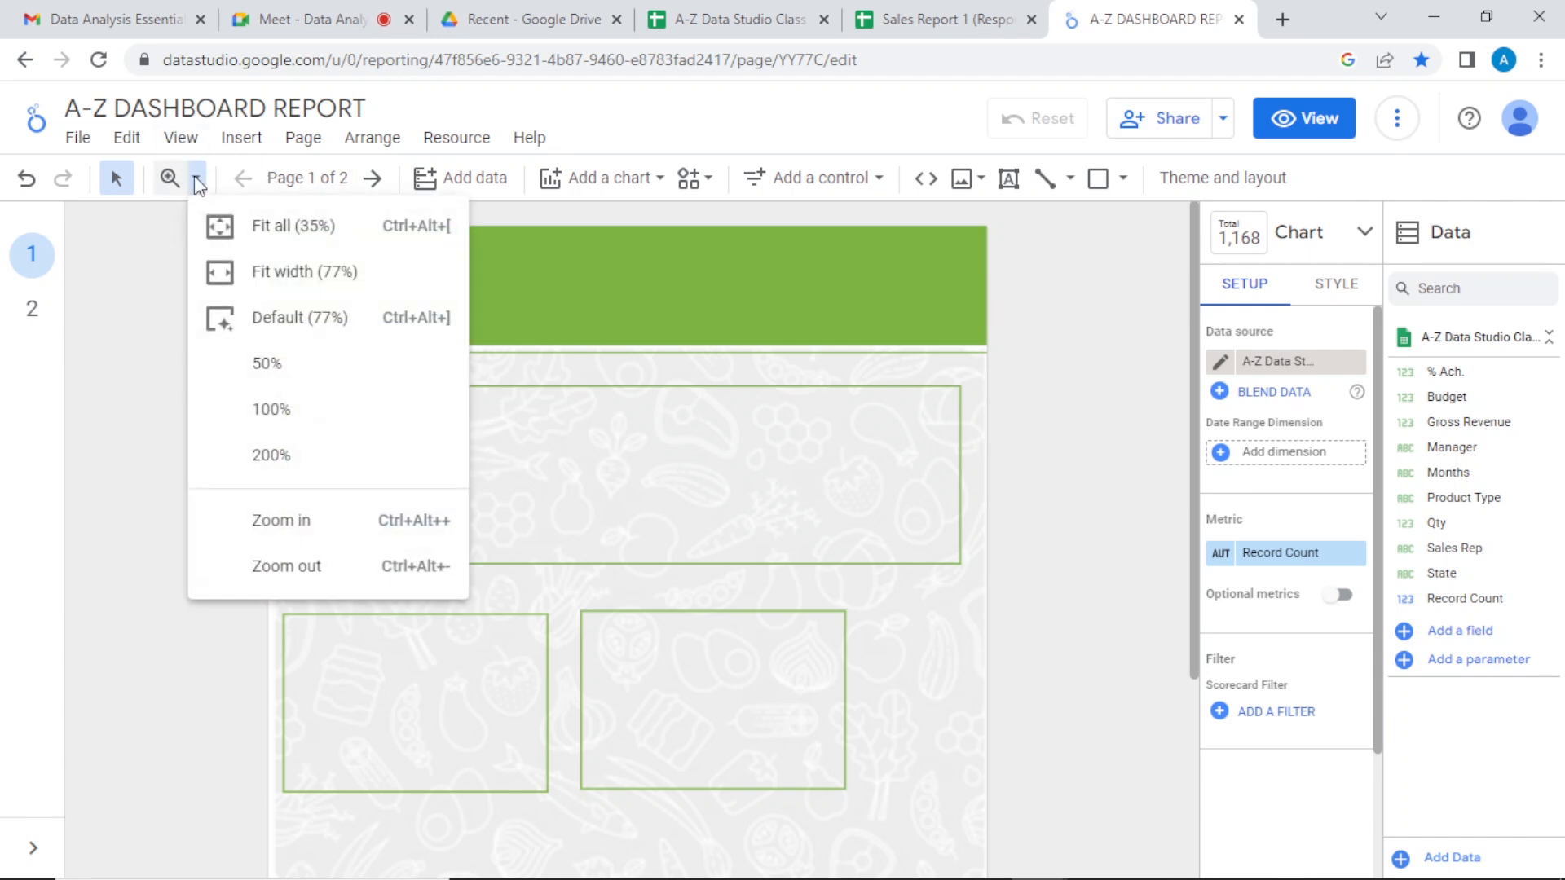
{"action": "left_click", "coordinate": [303, 522]}
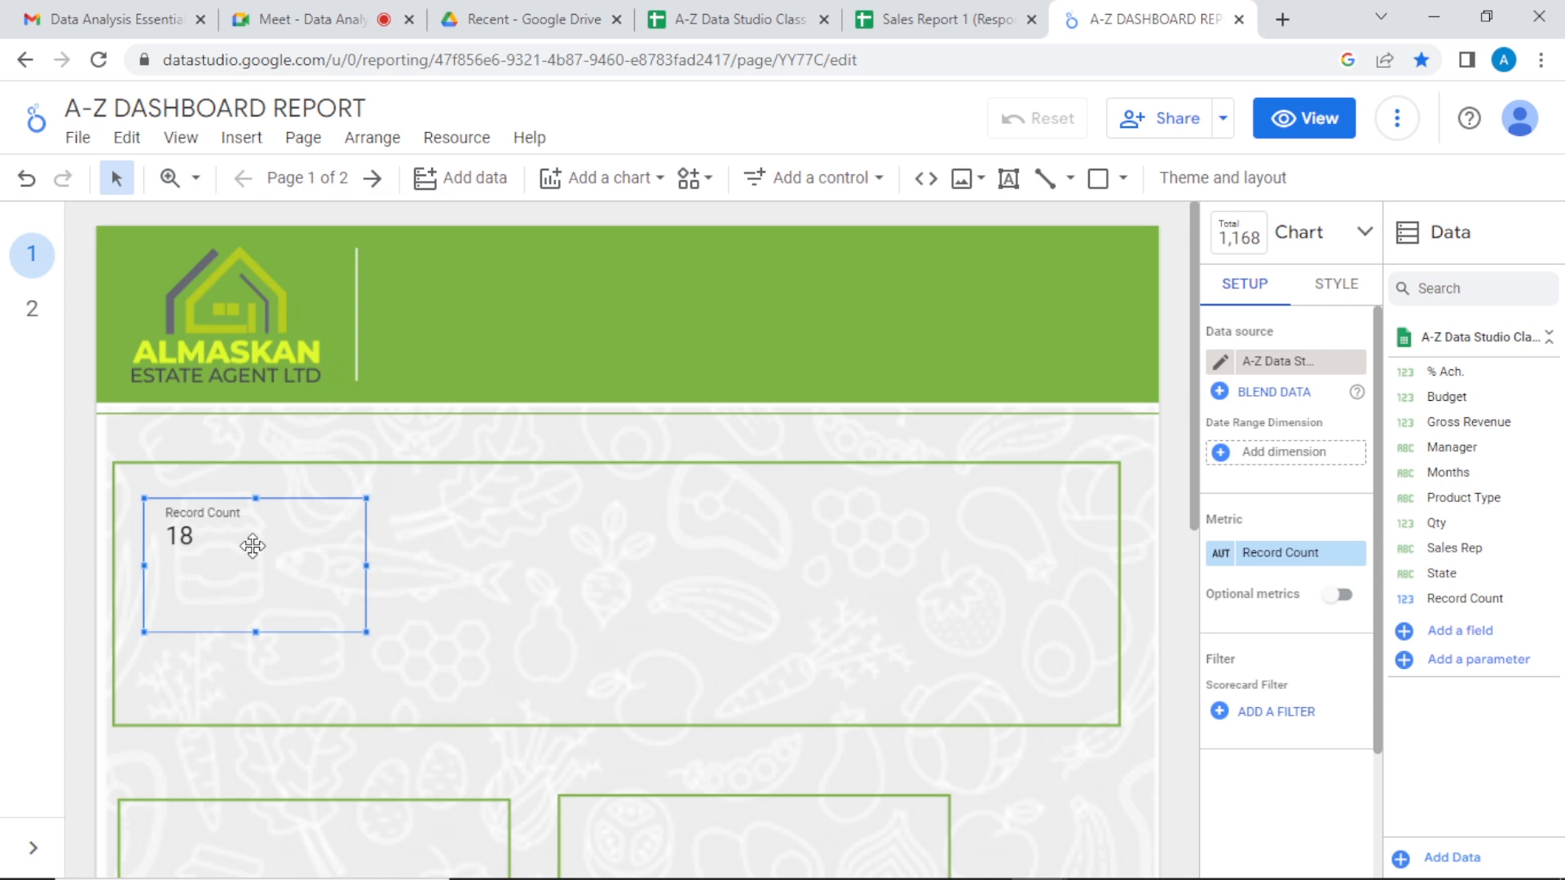
{"action": "left_click_drag", "start_coordinate": [290, 632], "coordinate": [327, 637]}
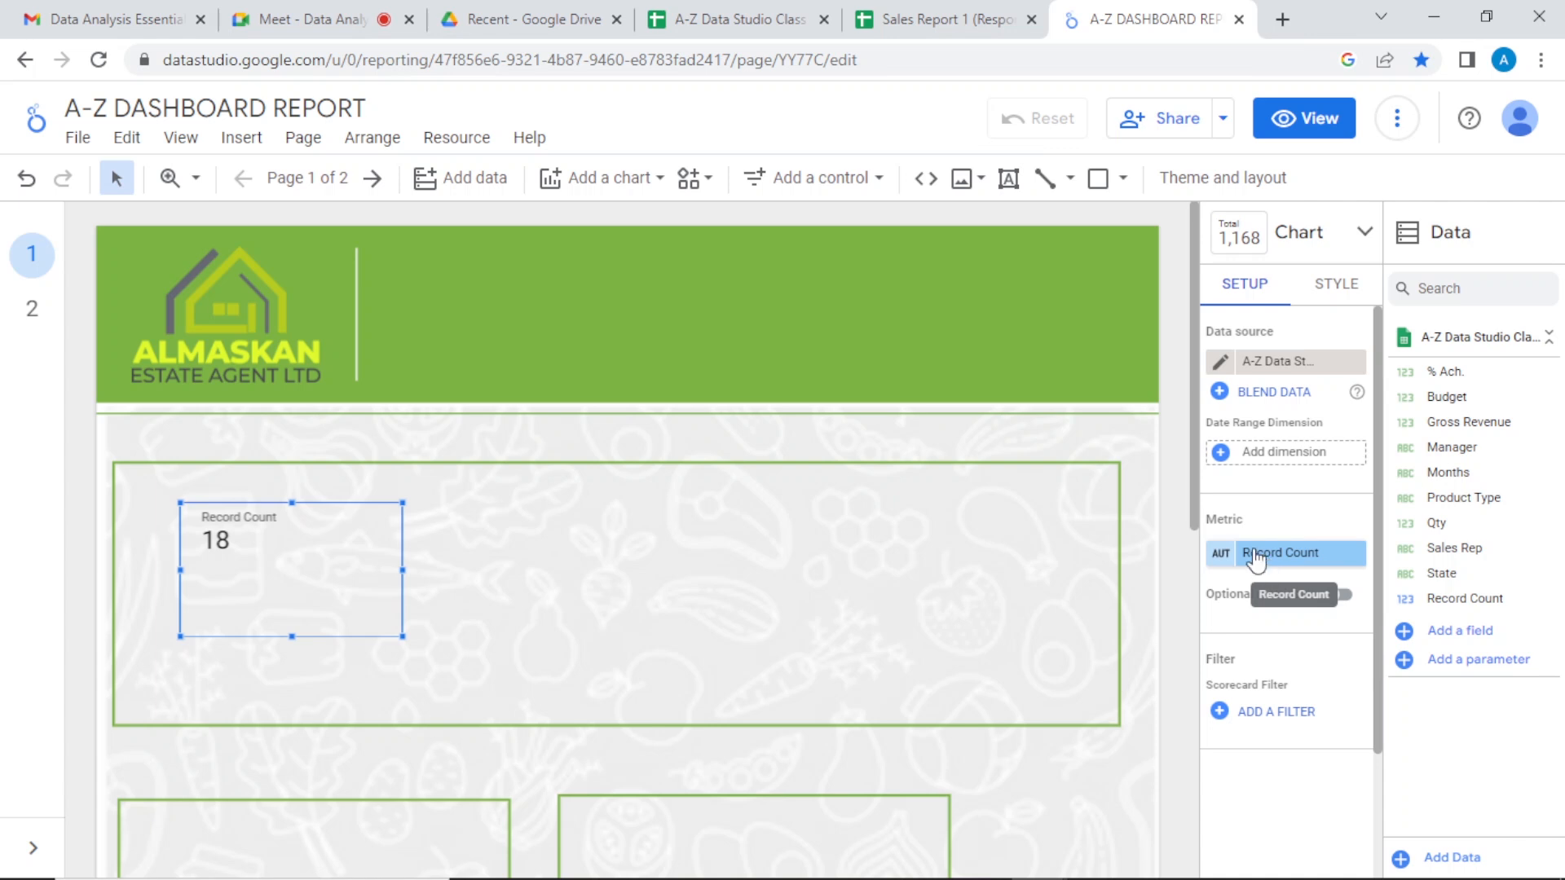
Step: Check the number of entries in the Staff Name column of Sales Report 1 (Responses) and the State column of A-Z Data Studio Class
{"action": "left_click", "coordinate": [945, 17]}
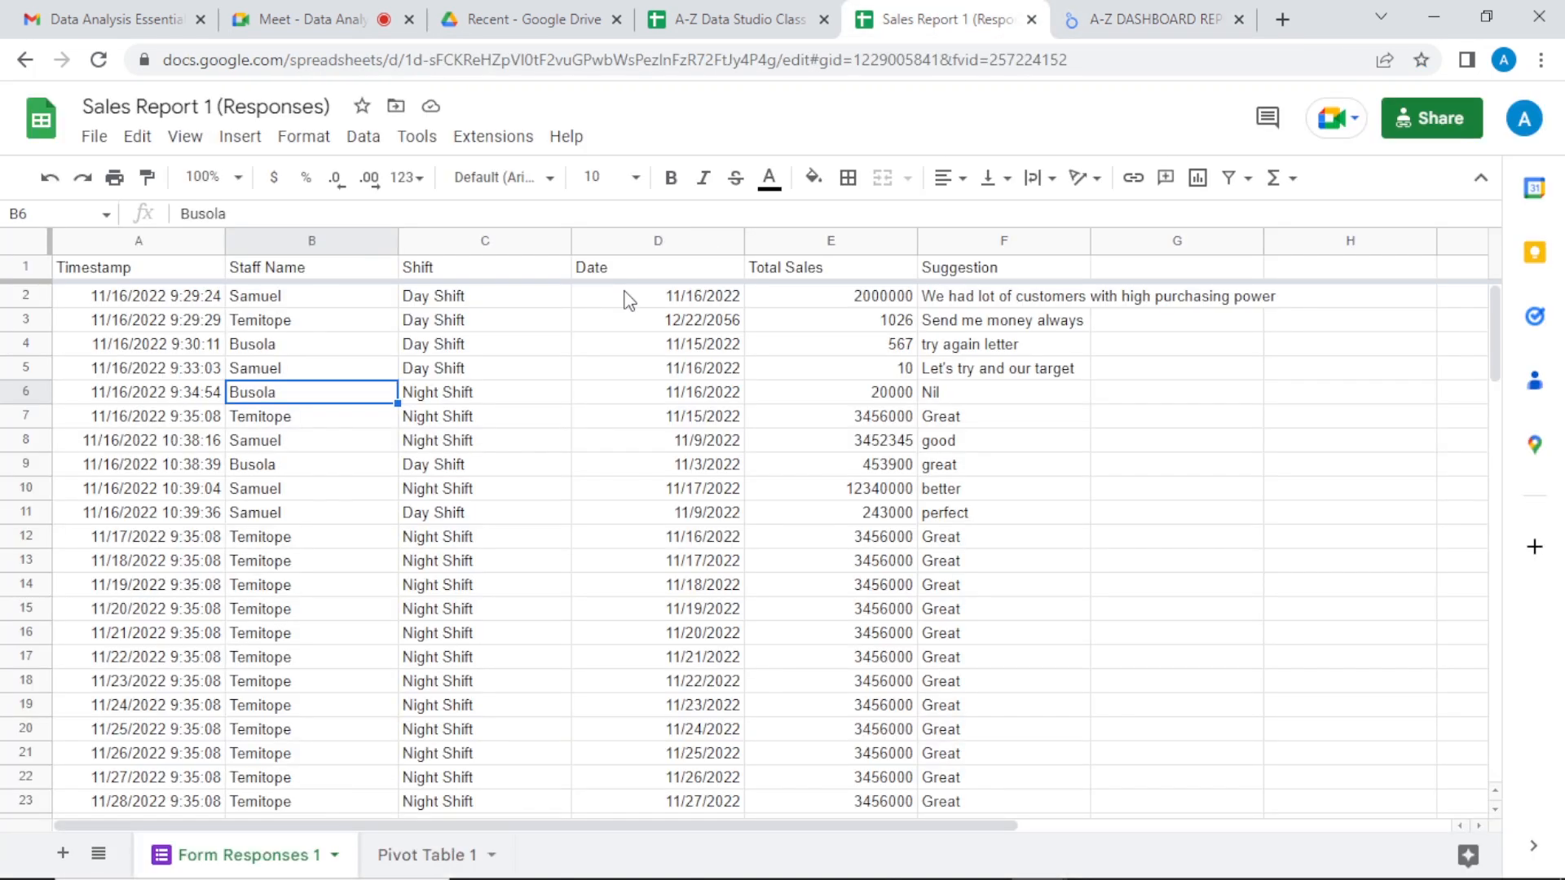
{"action": "left_click", "coordinate": [255, 301]}
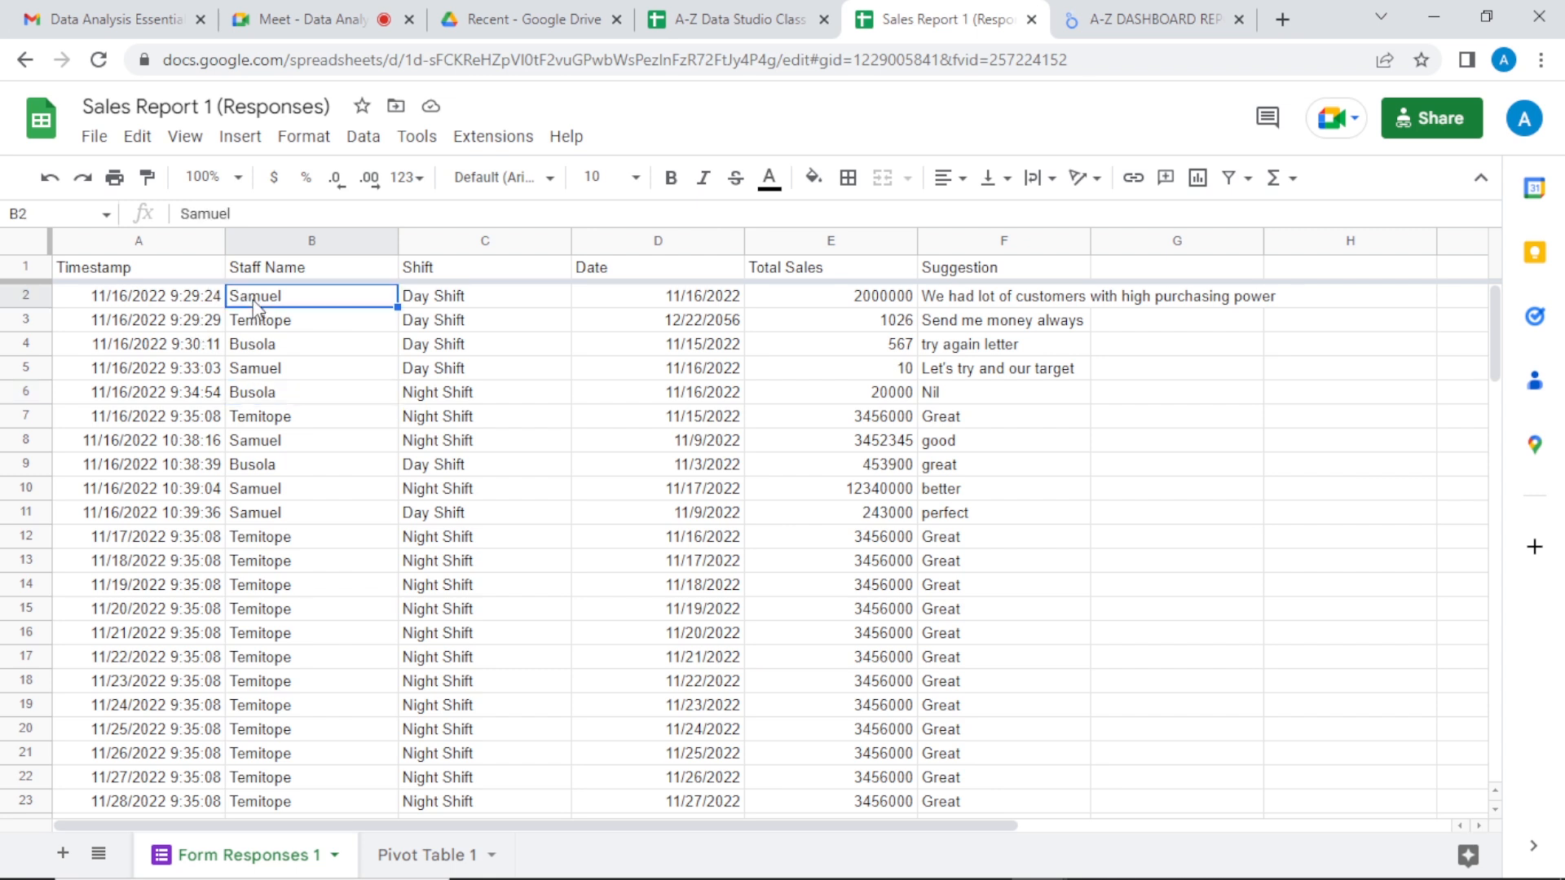
{"action": "key", "text": "ctrl+shift+Down"}
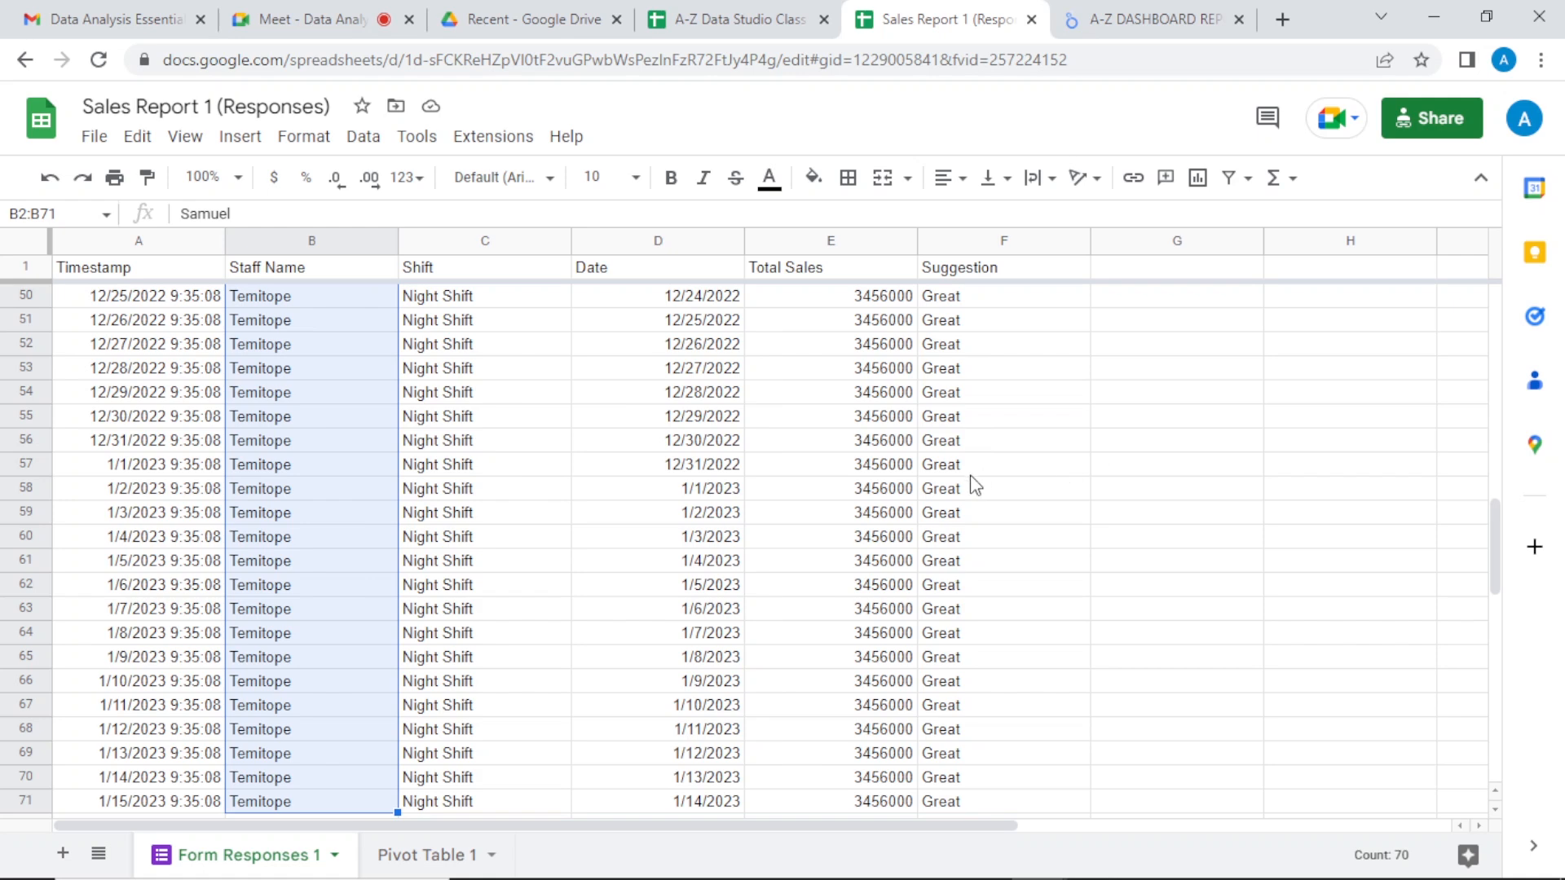
{"action": "left_click", "coordinate": [739, 4]}
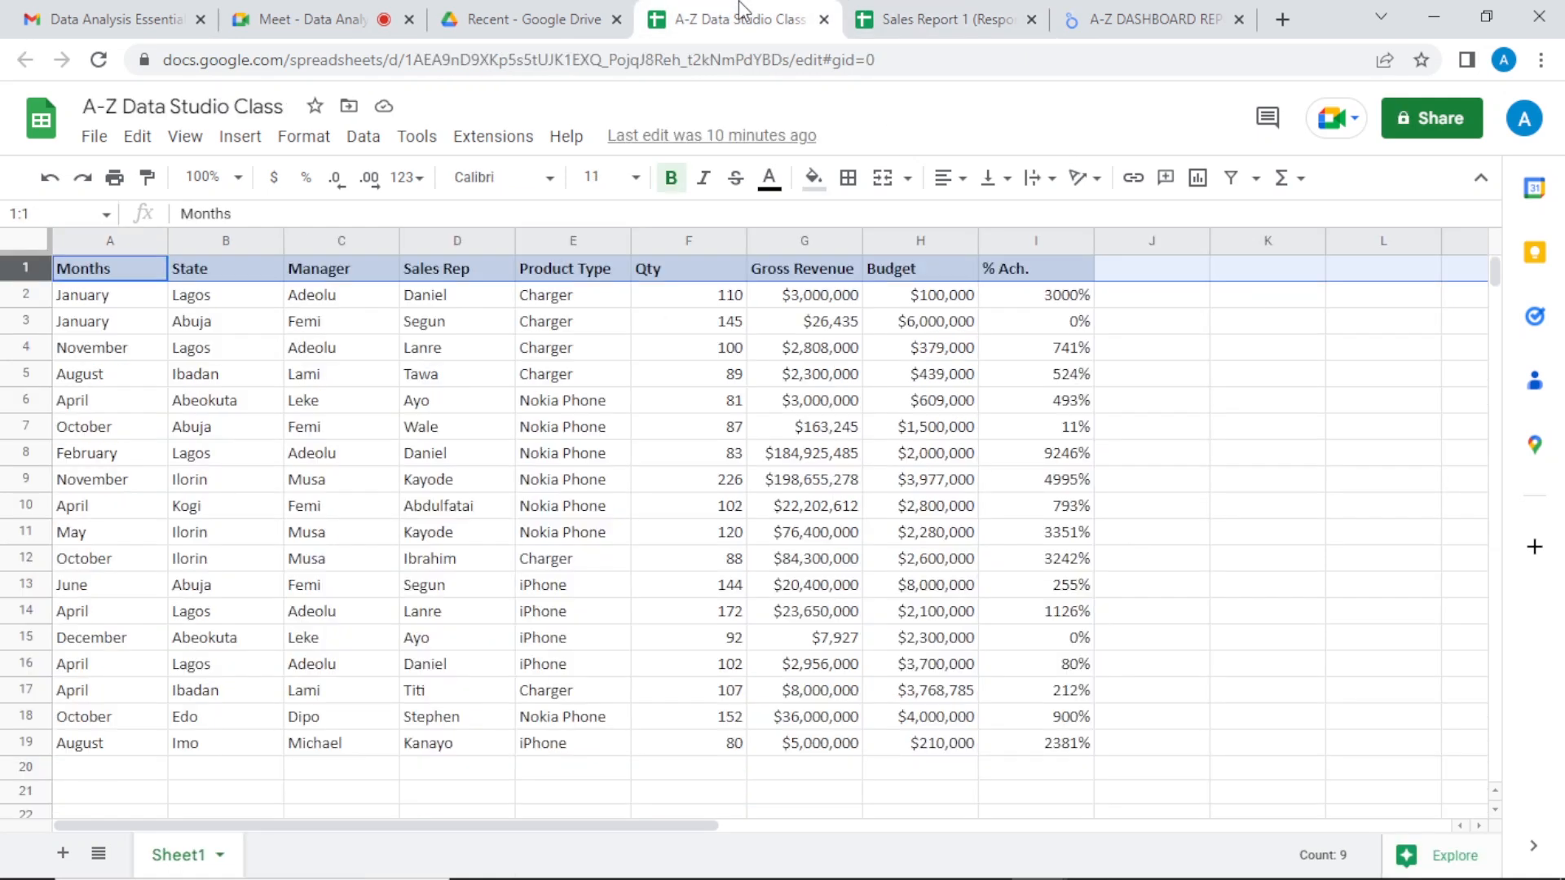
{"action": "left_click", "coordinate": [190, 303]}
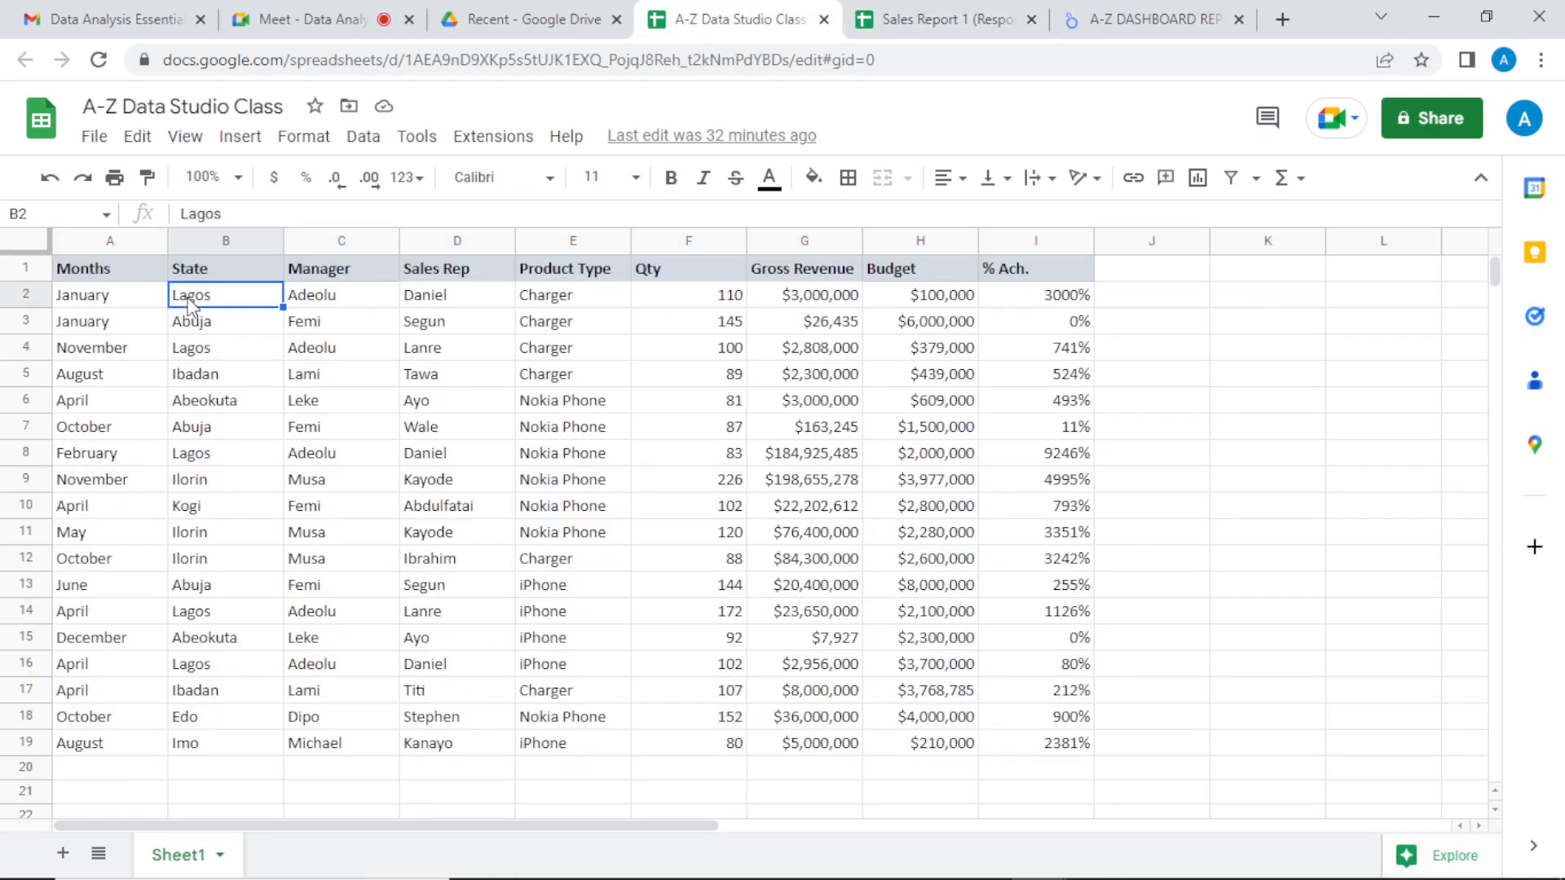
{"action": "key", "text": "ctrl+shift+Down"}
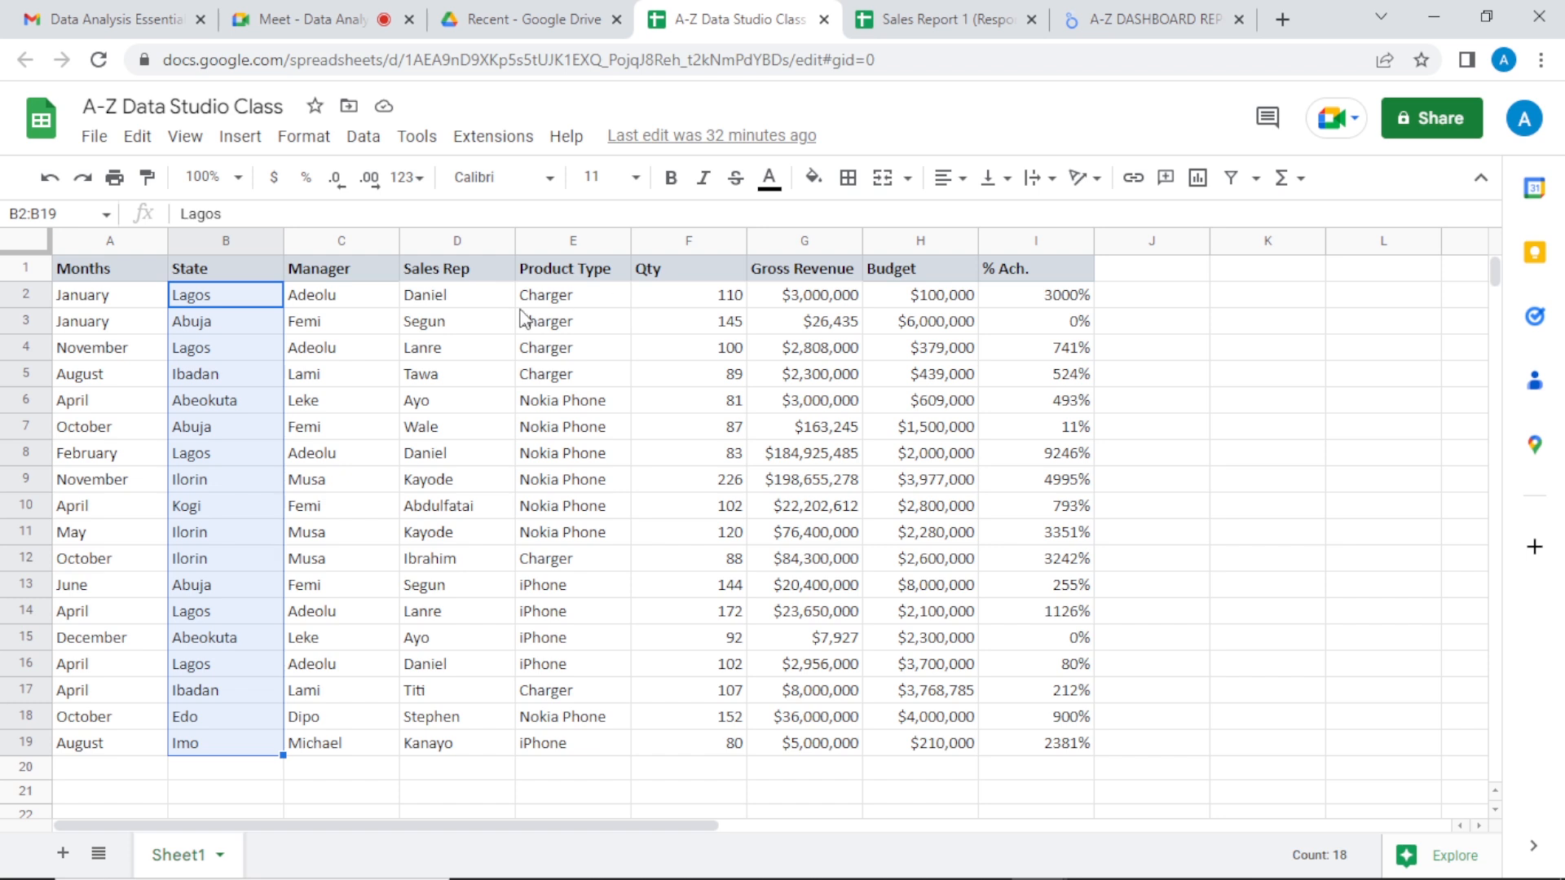
{"action": "left_click", "coordinate": [217, 301]}
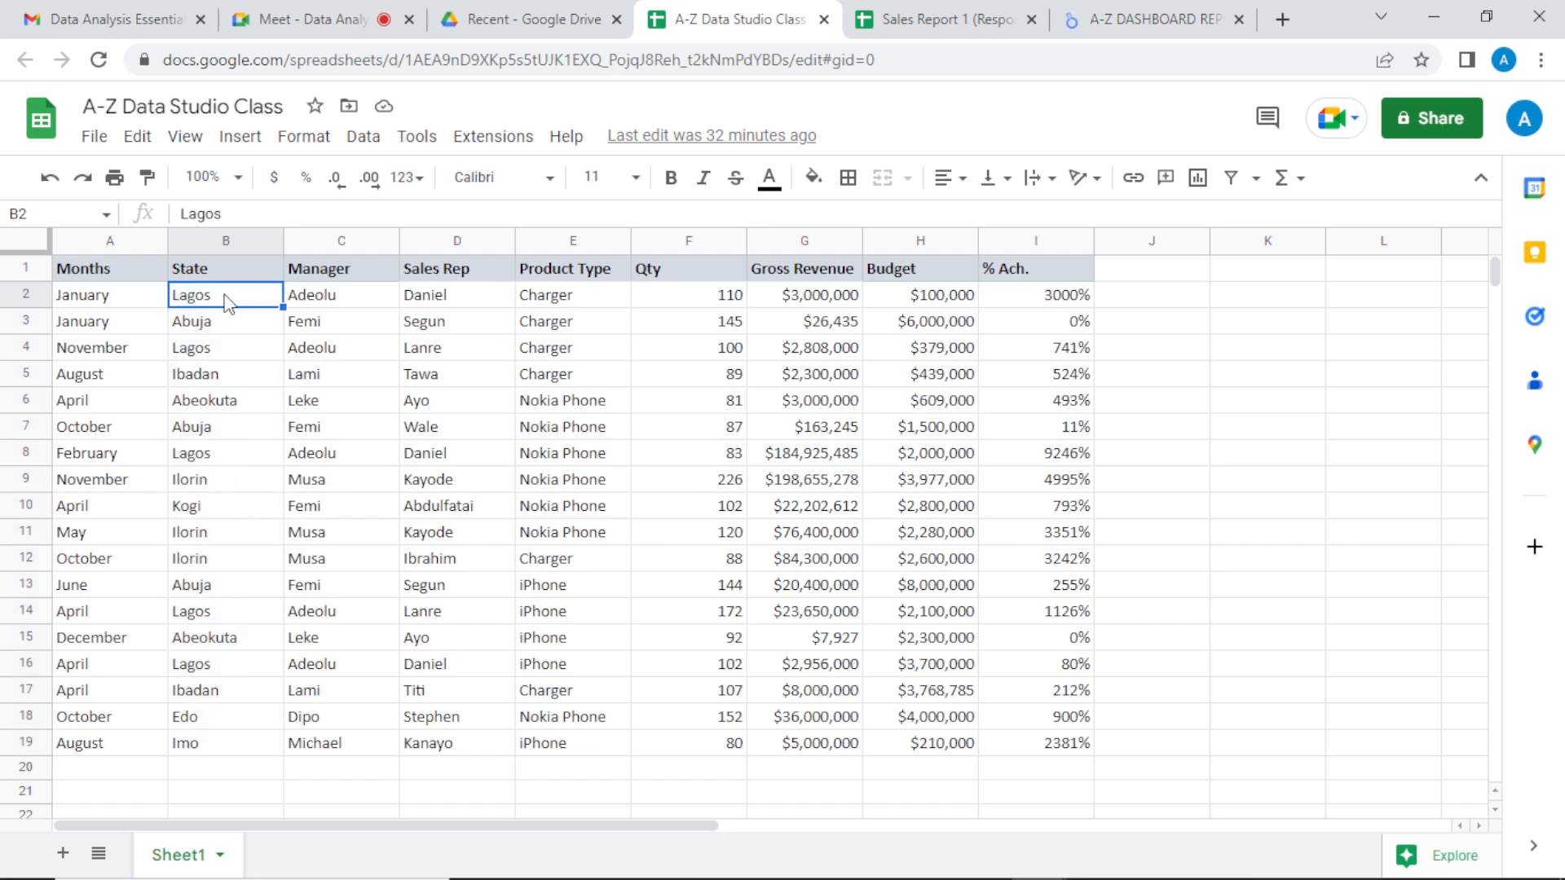
{"action": "left_click", "coordinate": [223, 275]}
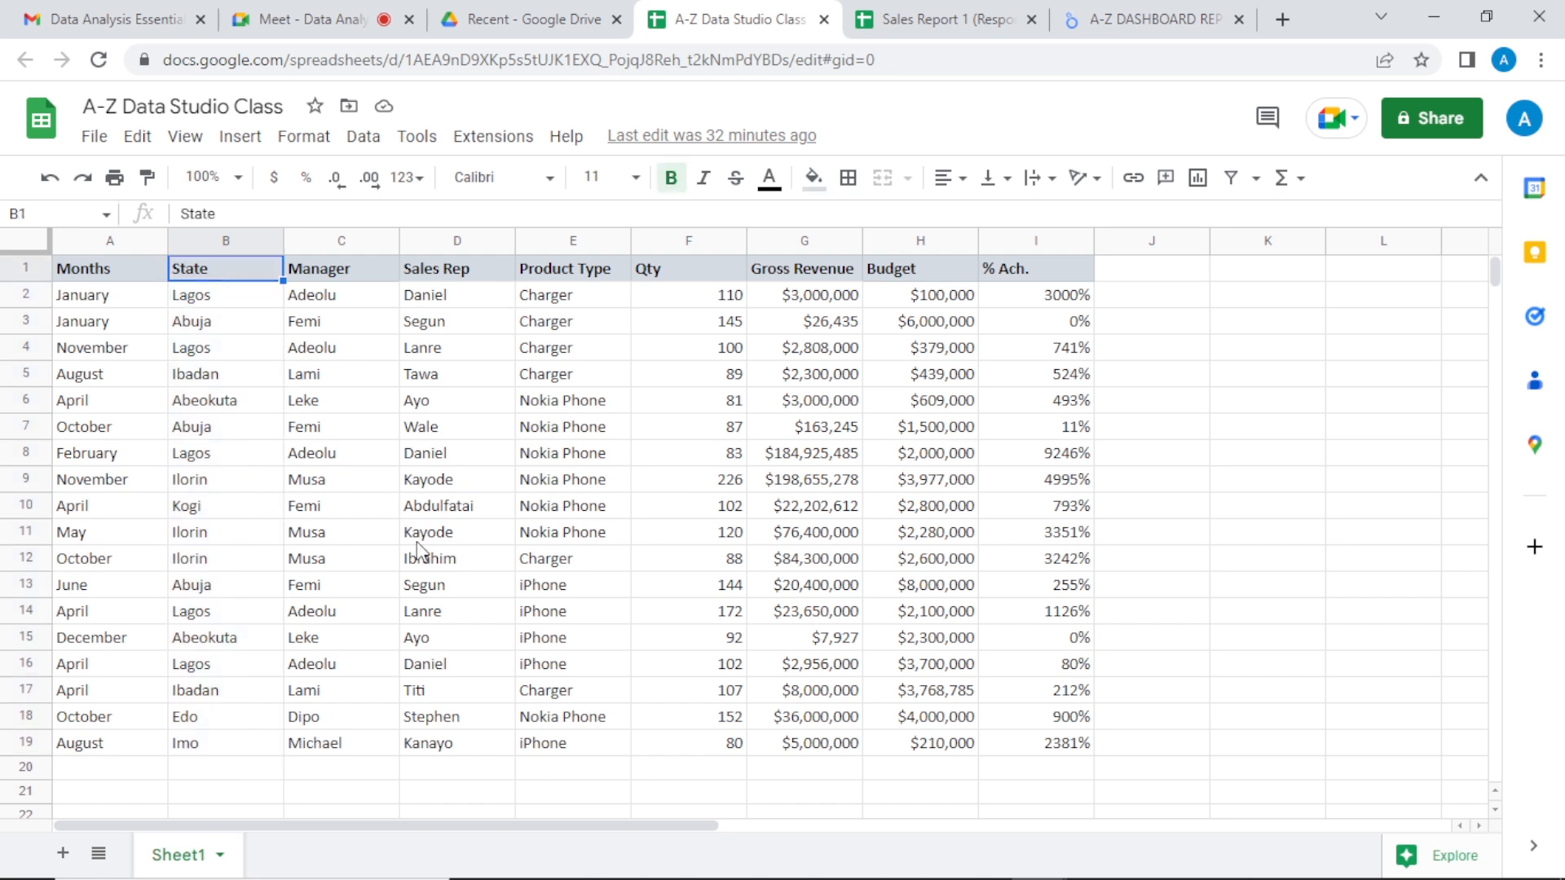
Step: Return to the A-Z DASHBOARD REPORT, set the scorecard's metric to State, and shrink the scorecard's width and height
{"action": "left_click", "coordinate": [1102, 18]}
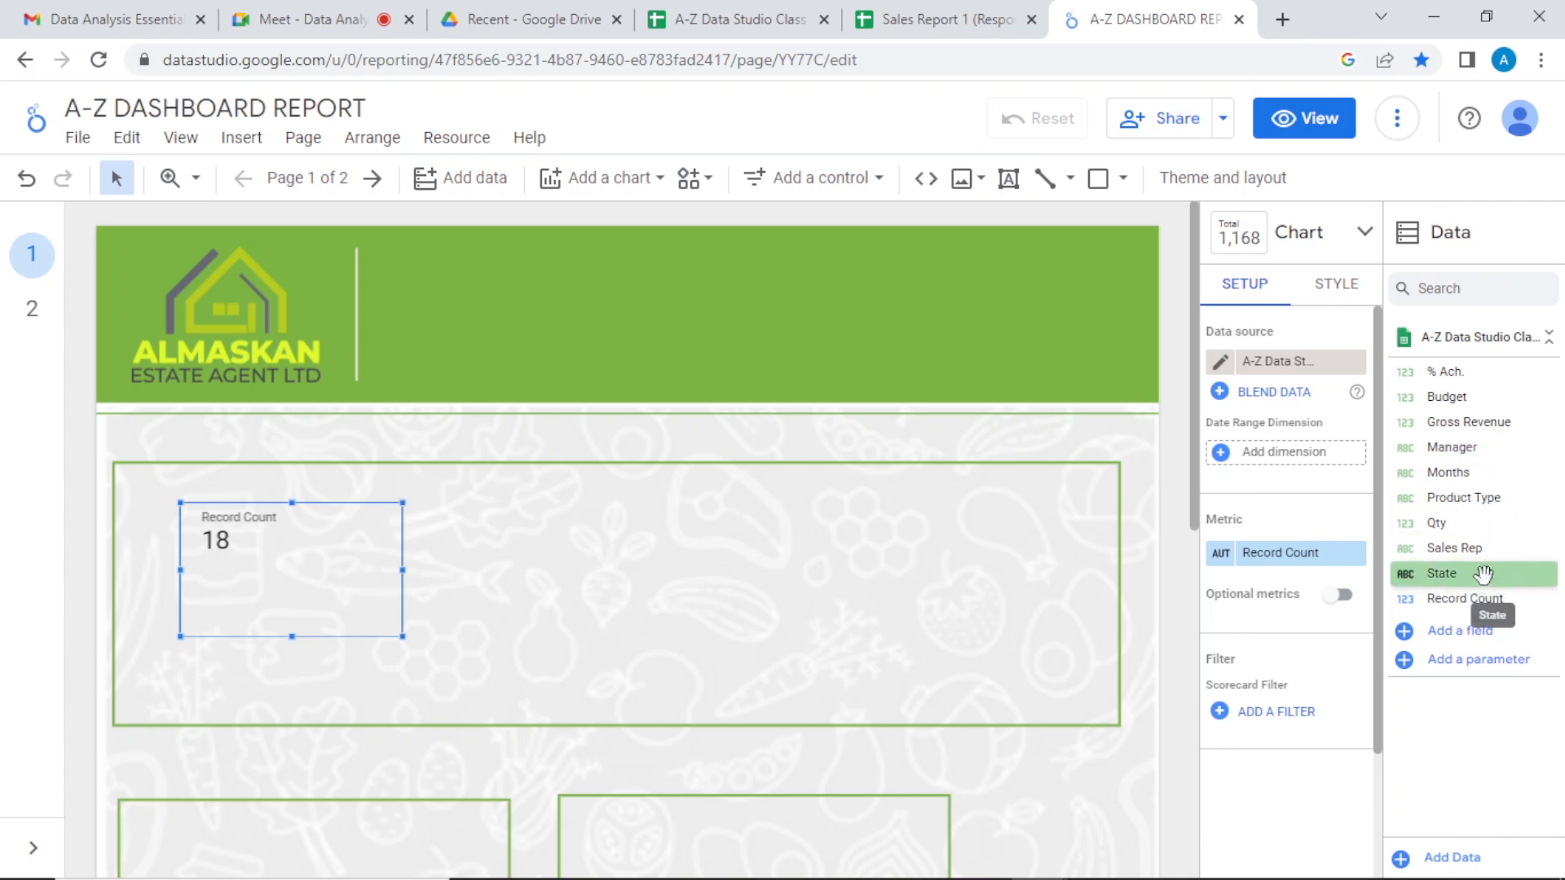
{"action": "left_click_drag", "start_coordinate": [1483, 575], "coordinate": [1292, 558]}
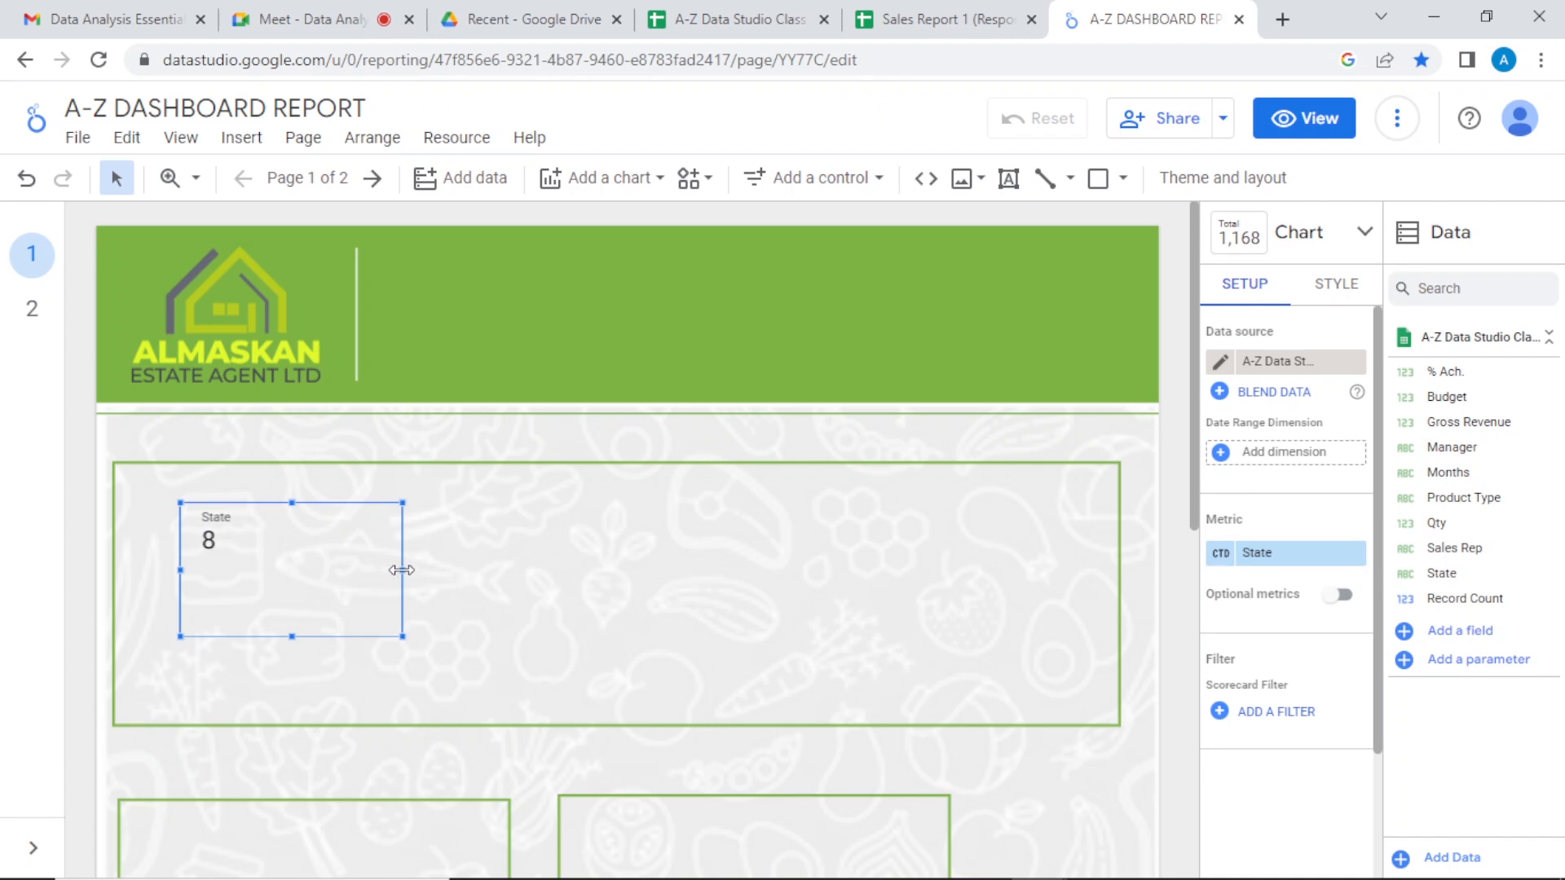
{"action": "left_click_drag", "start_coordinate": [401, 569], "coordinate": [315, 566]}
{"action": "left_click_drag", "start_coordinate": [251, 638], "coordinate": [284, 596]}
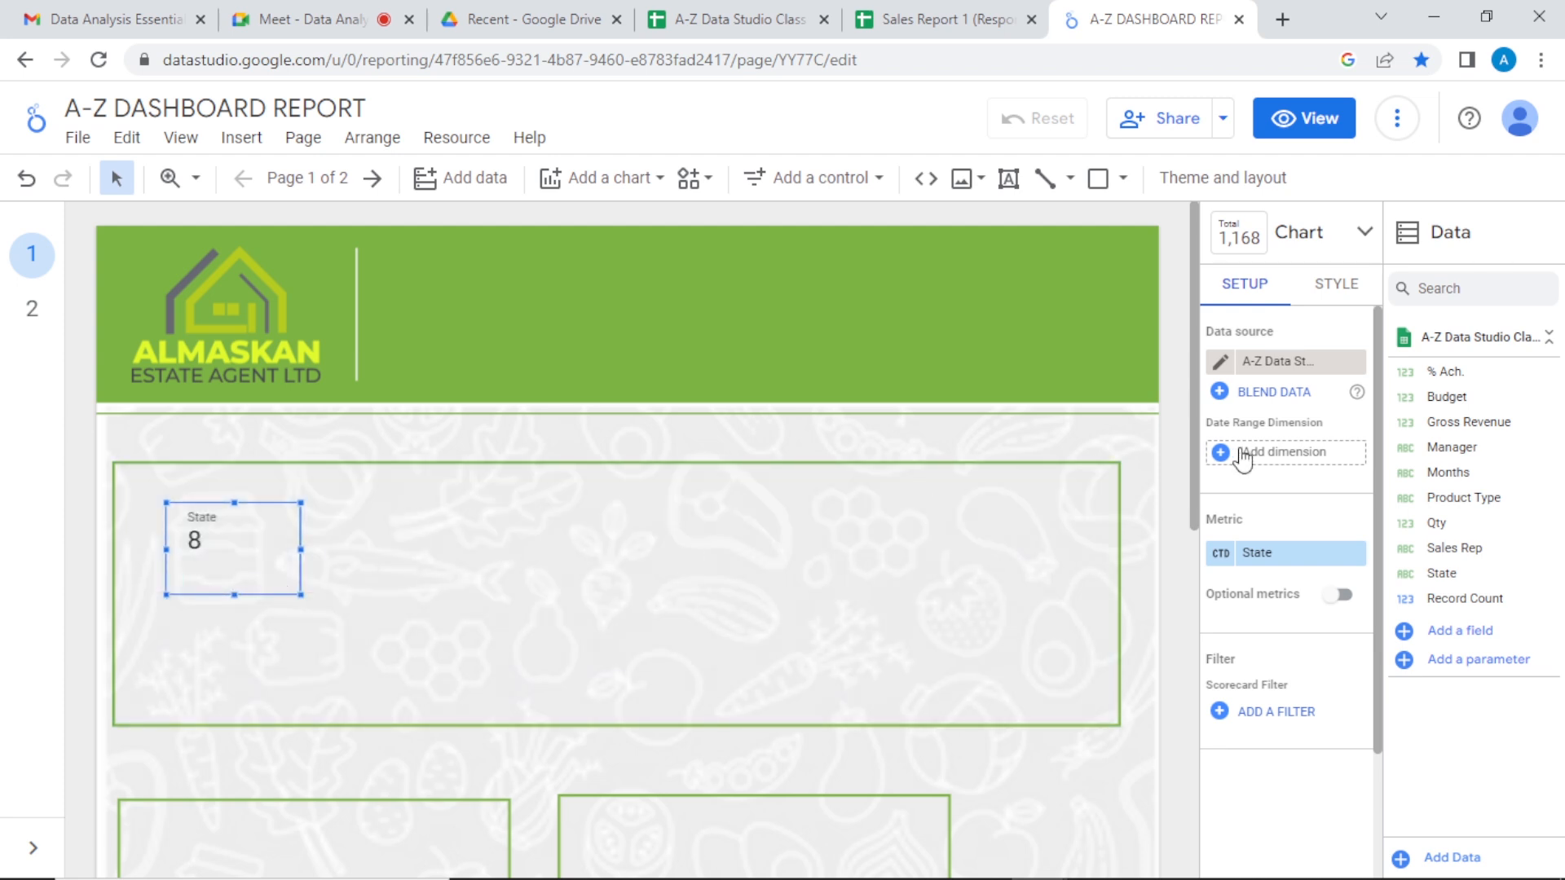
Step: Hide the scorecard's metric name and centre its metric value
{"action": "left_click", "coordinate": [1341, 298]}
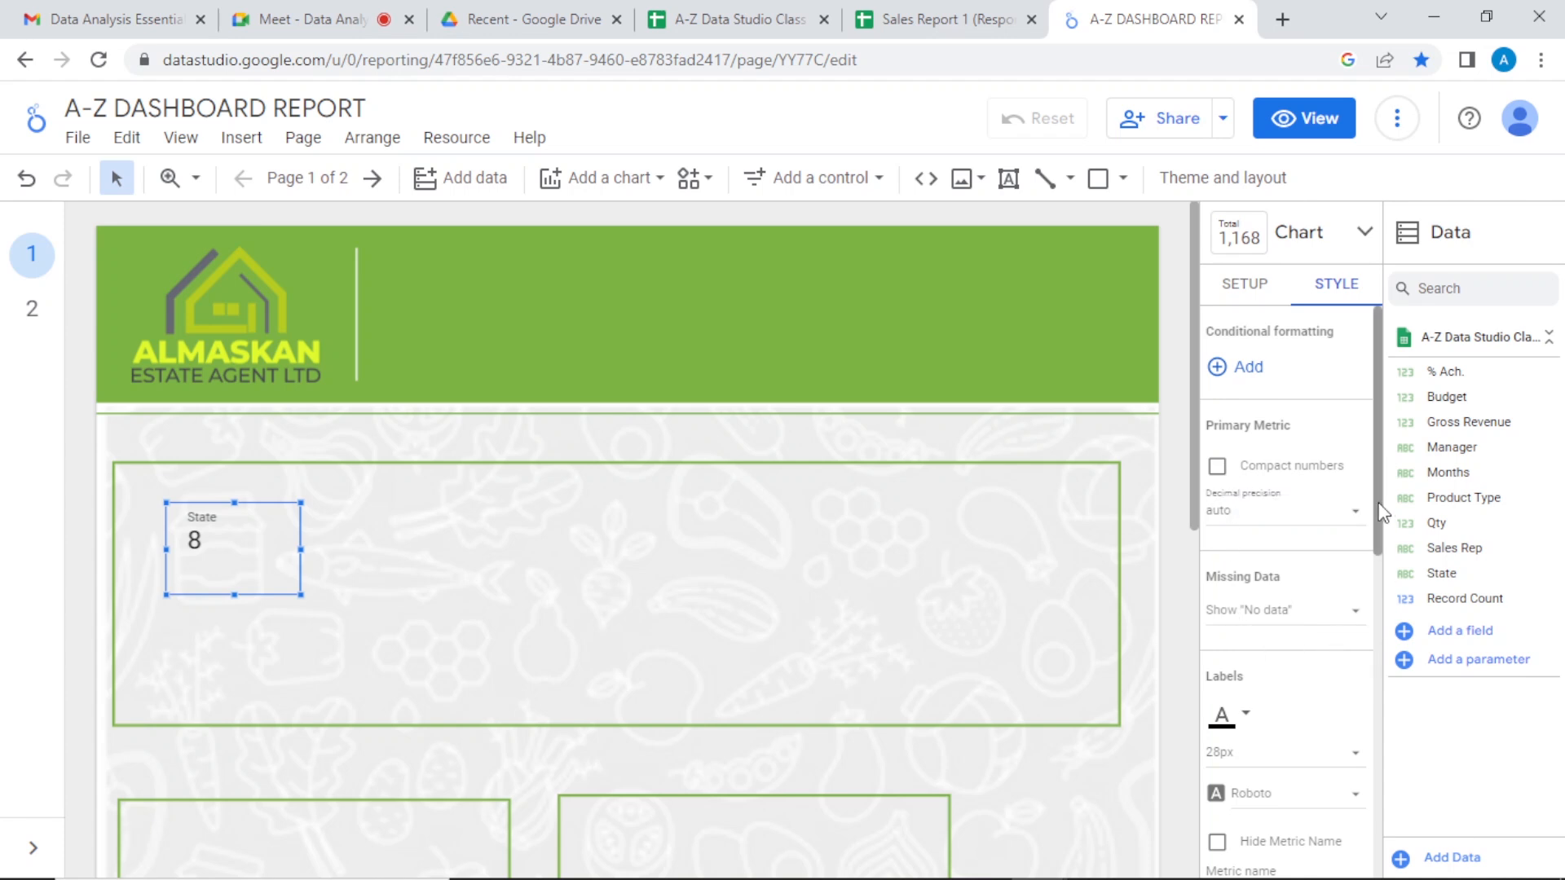
{"action": "left_click_drag", "start_coordinate": [1380, 511], "coordinate": [1385, 610]}
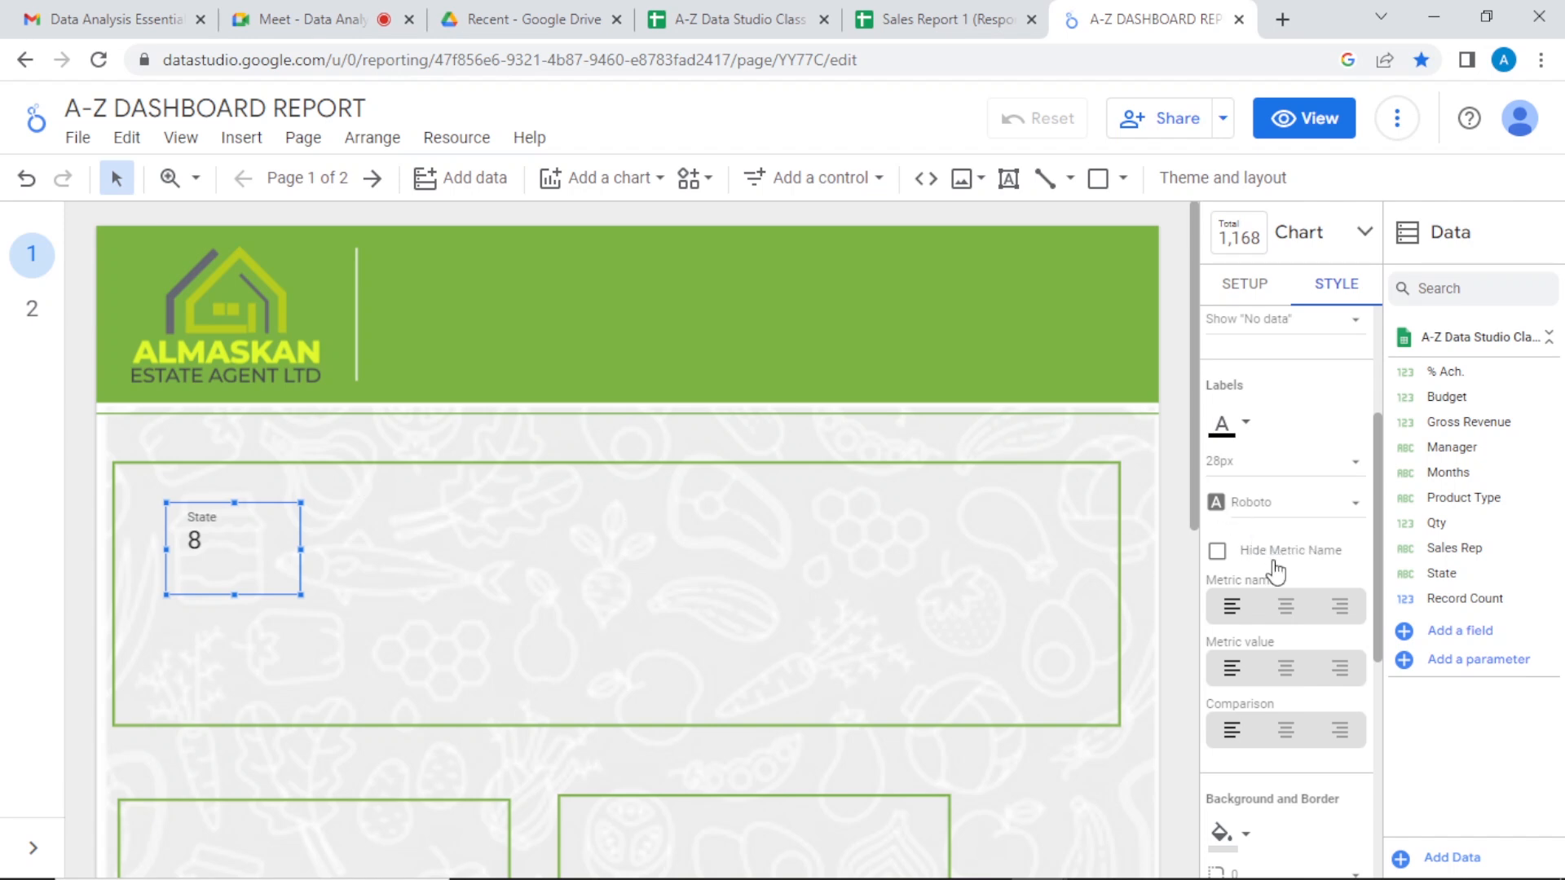
{"action": "left_click", "coordinate": [1217, 554]}
{"action": "left_click", "coordinate": [1286, 669]}
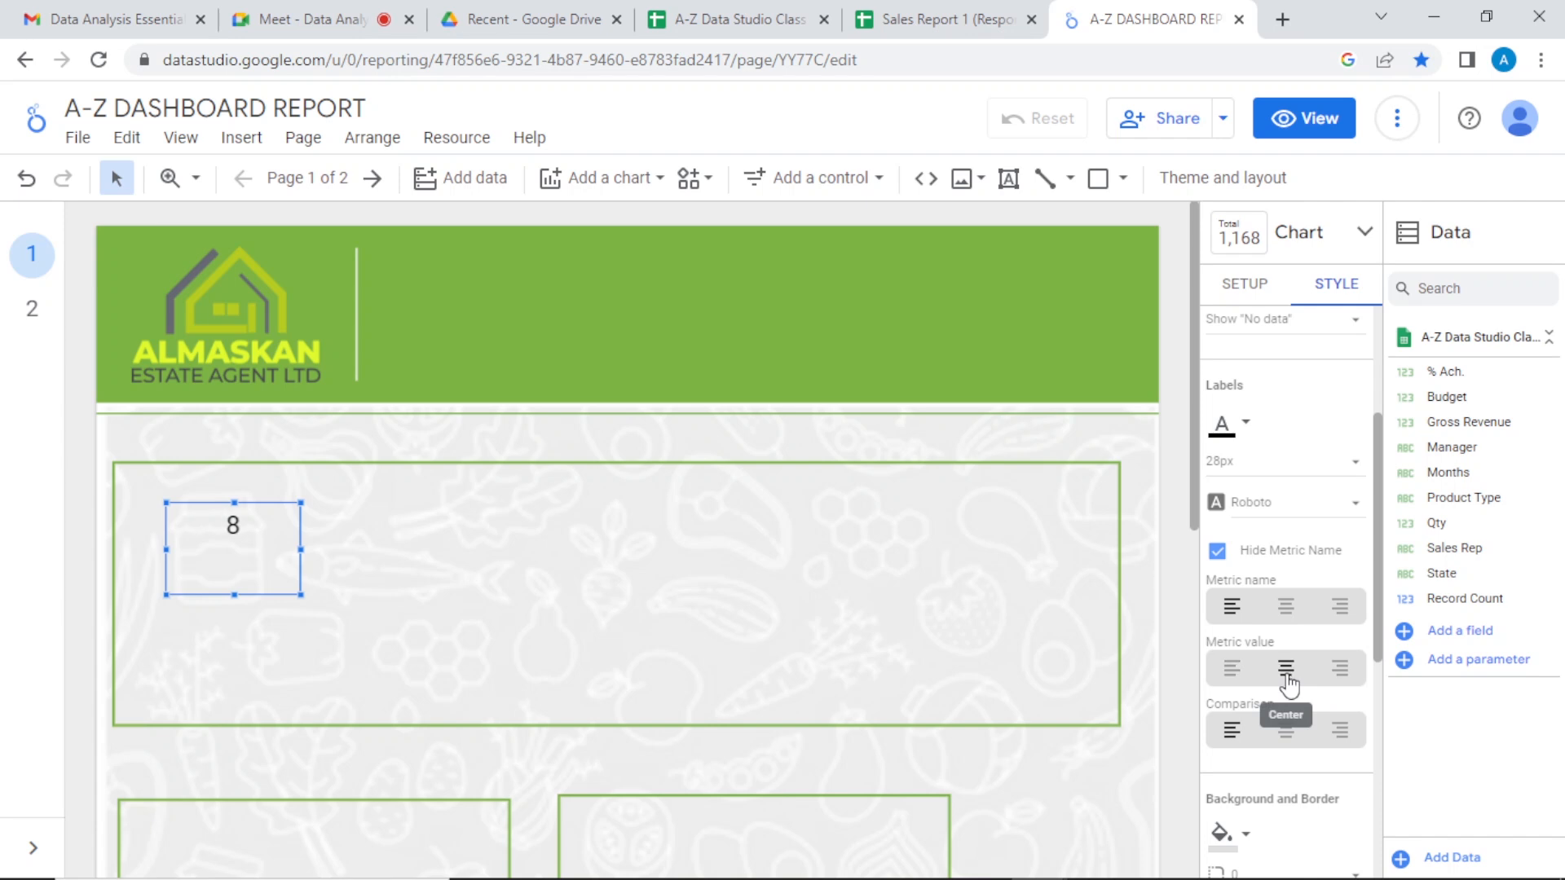
Step: Fill the State scorecard's background with the theme green and centre its comparison alignment
{"action": "left_click_drag", "start_coordinate": [1386, 559], "coordinate": [1389, 662]}
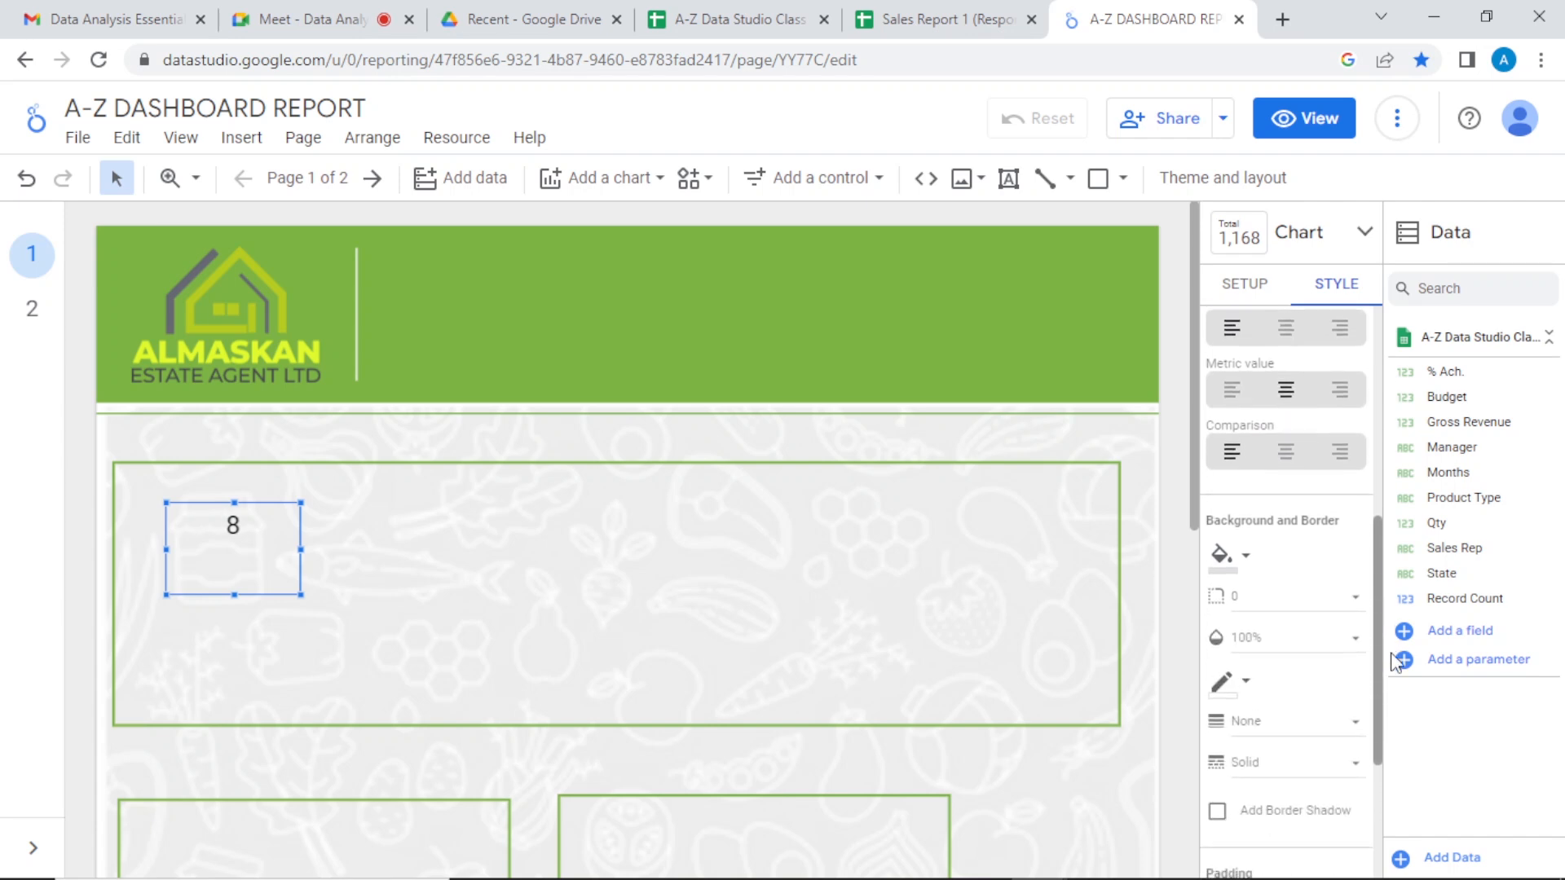
{"action": "left_click", "coordinate": [1248, 560]}
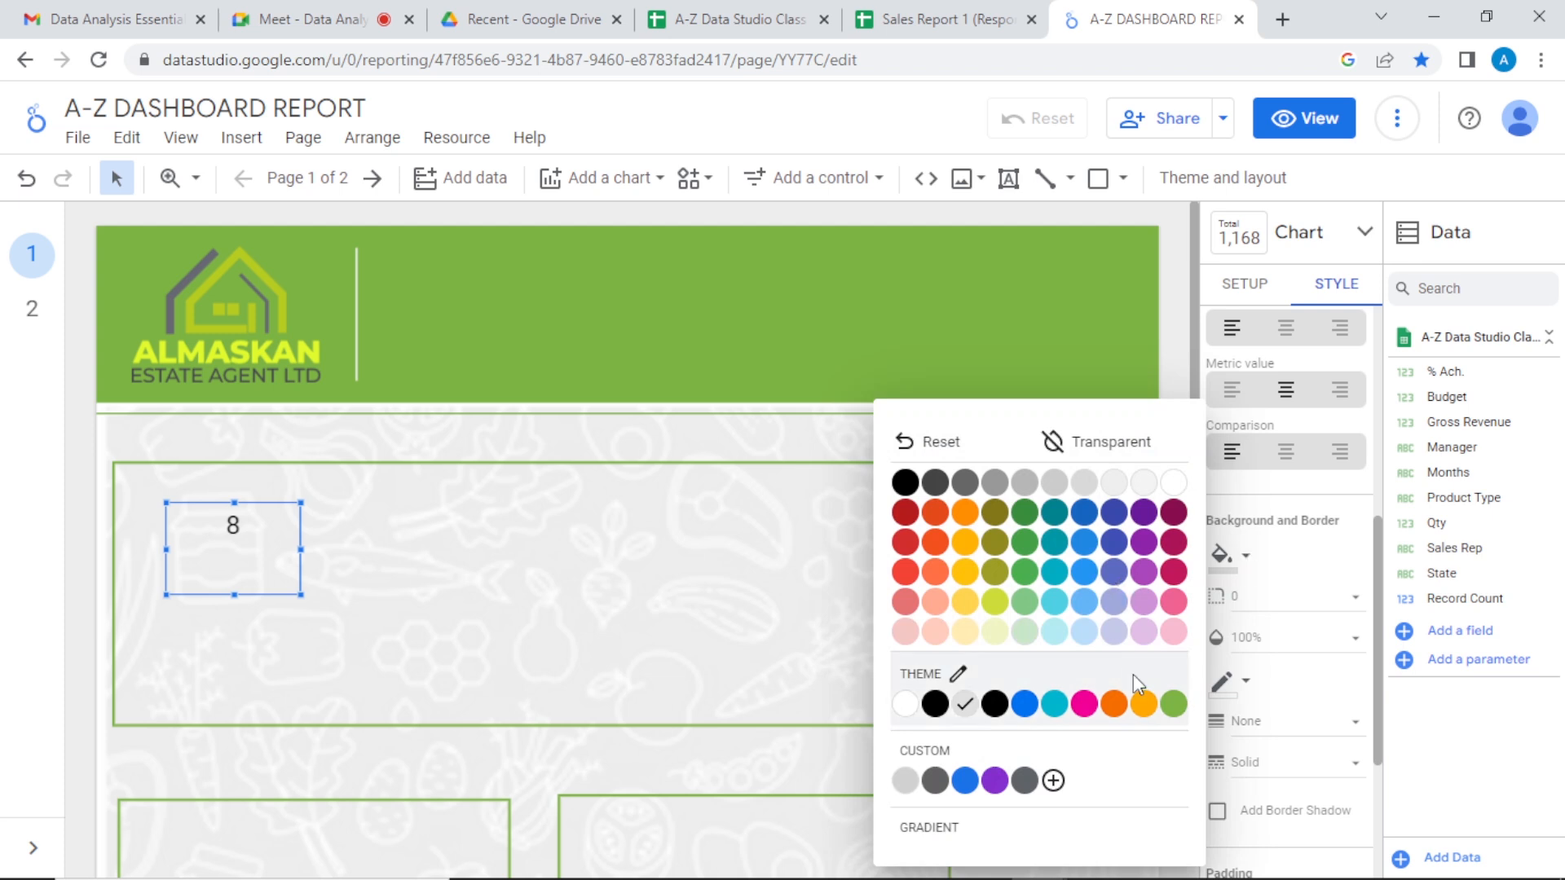
{"action": "left_click", "coordinate": [1173, 708]}
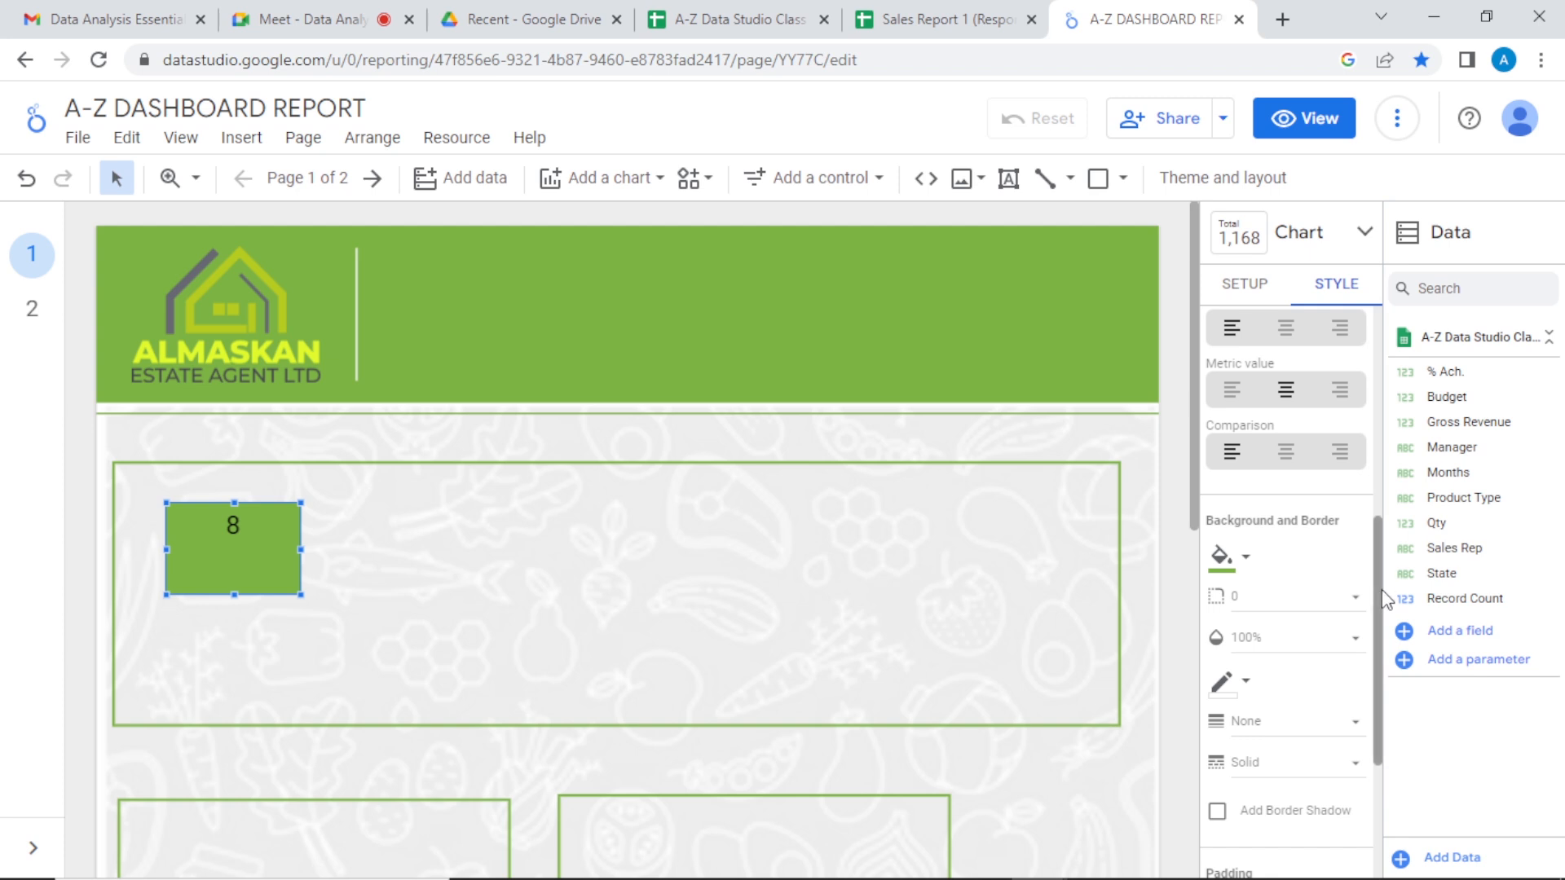
{"action": "left_click_drag", "start_coordinate": [1377, 564], "coordinate": [1378, 575]}
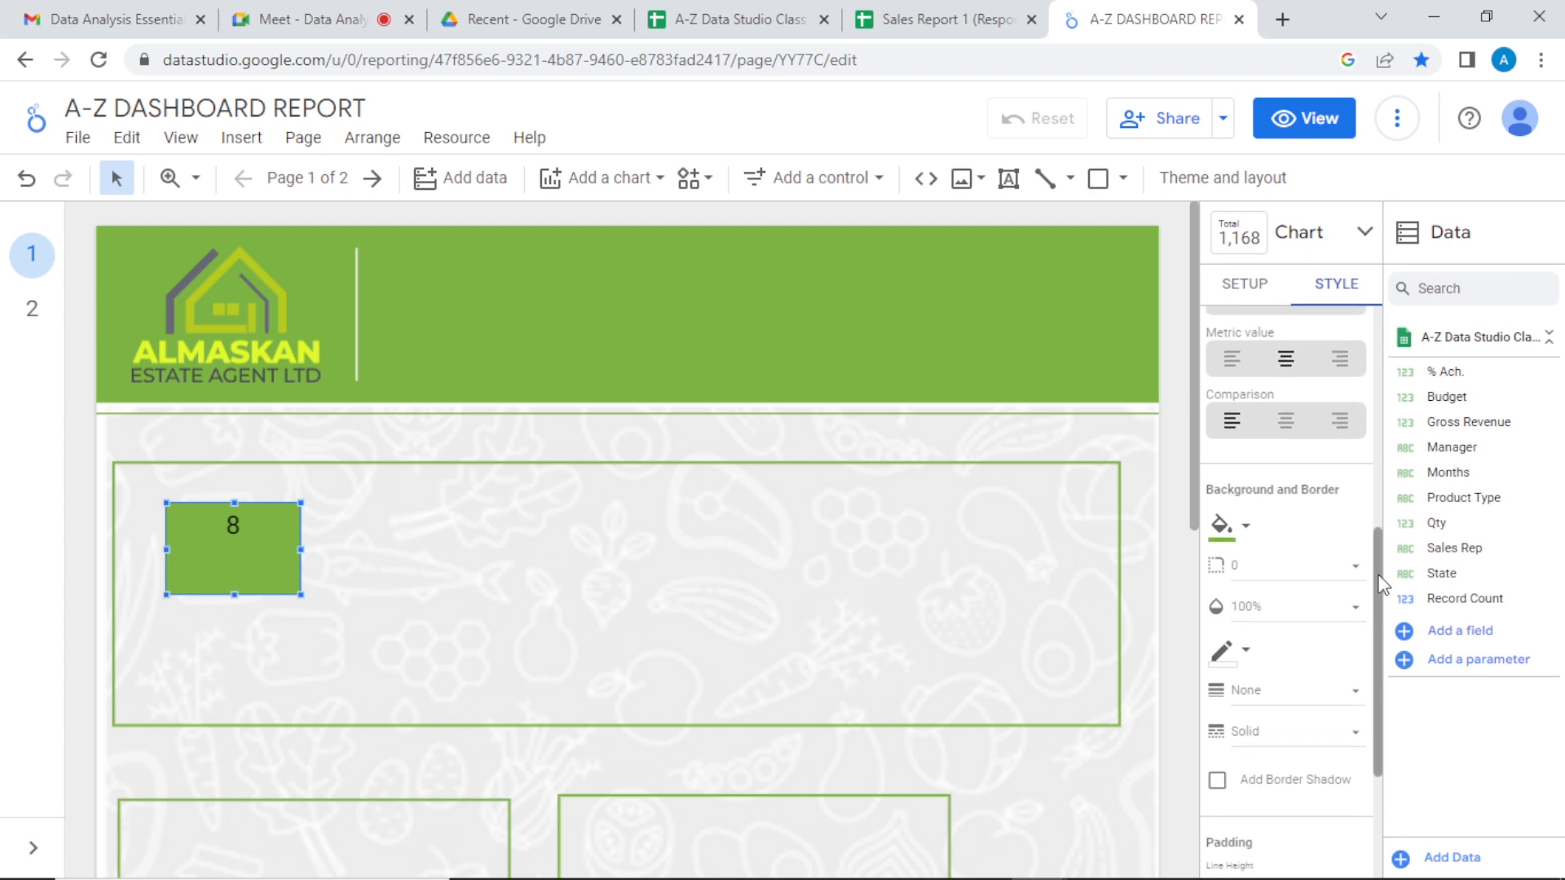
{"action": "left_click", "coordinate": [1286, 420]}
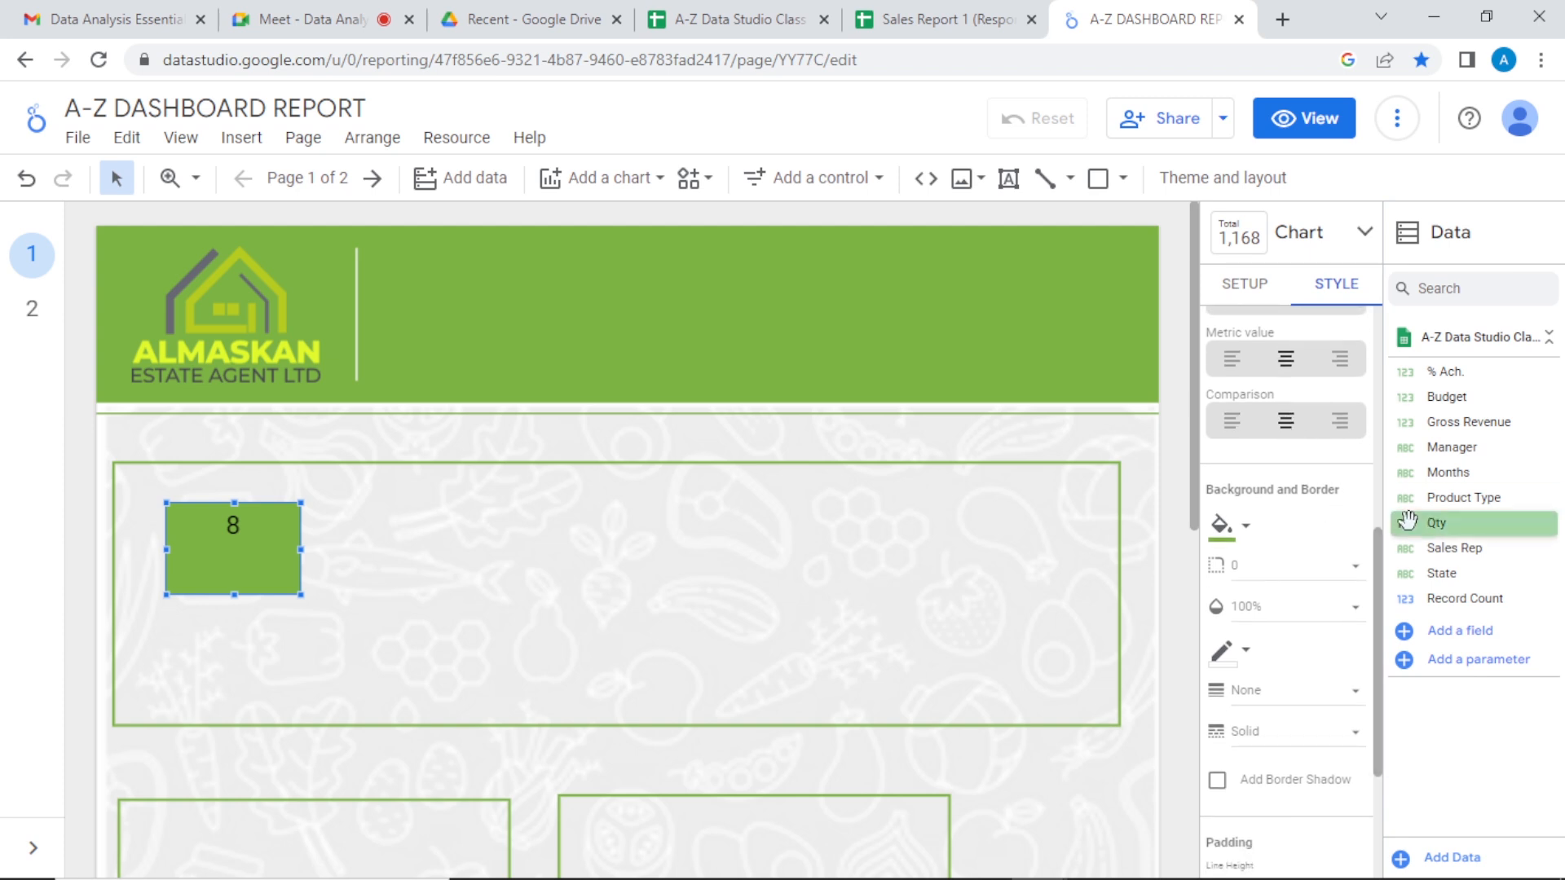
Step: Change the scorecard's label text colour to white
{"action": "left_click_drag", "start_coordinate": [1383, 580], "coordinate": [1394, 695]}
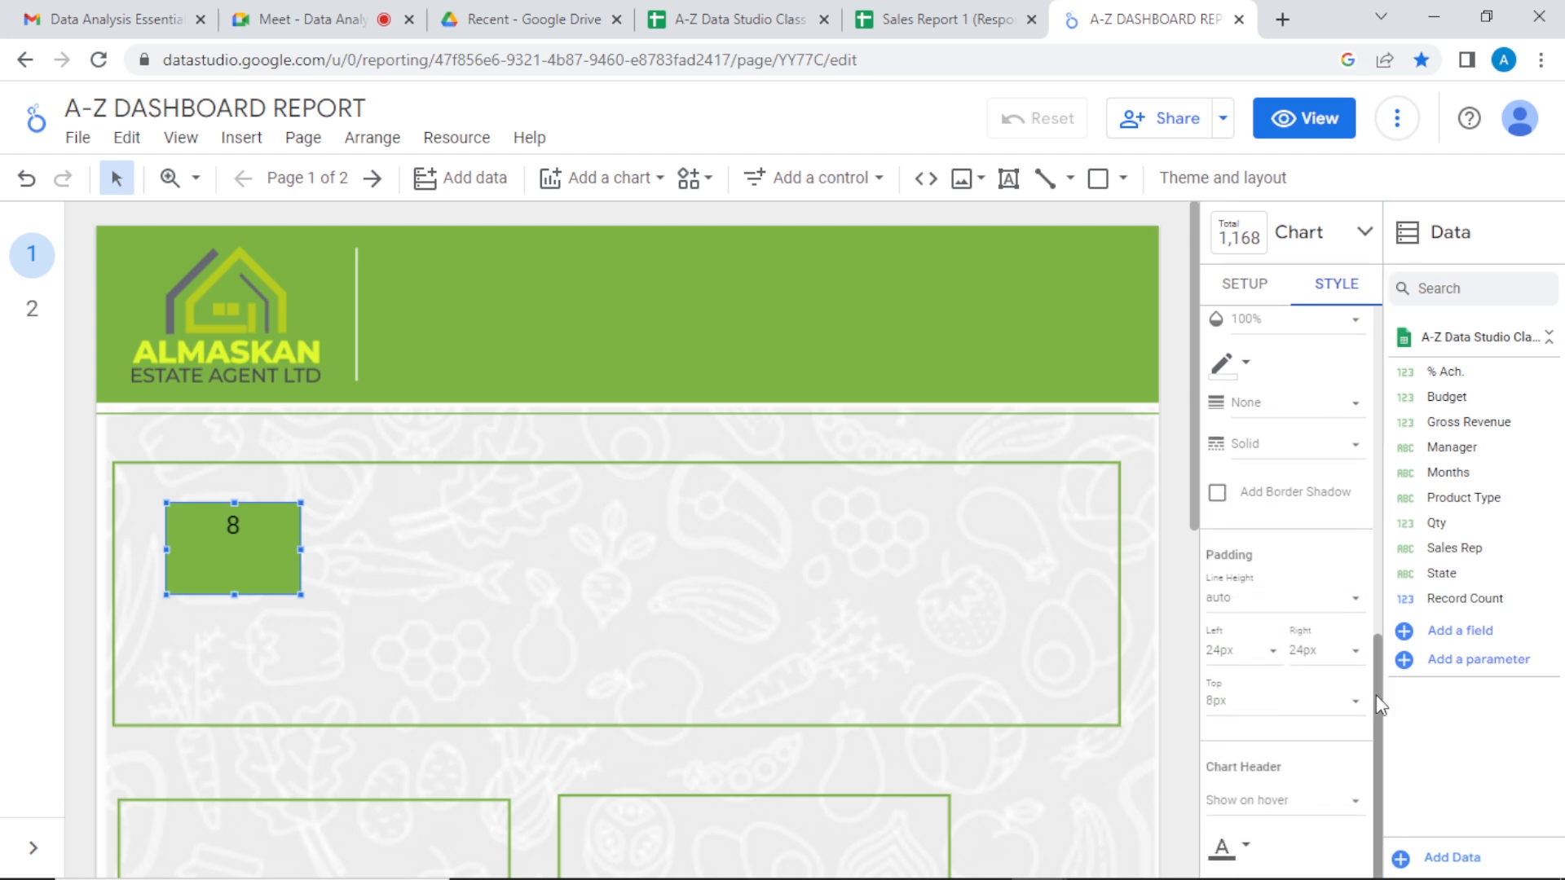
{"action": "left_click_drag", "start_coordinate": [1373, 706], "coordinate": [1342, 433]}
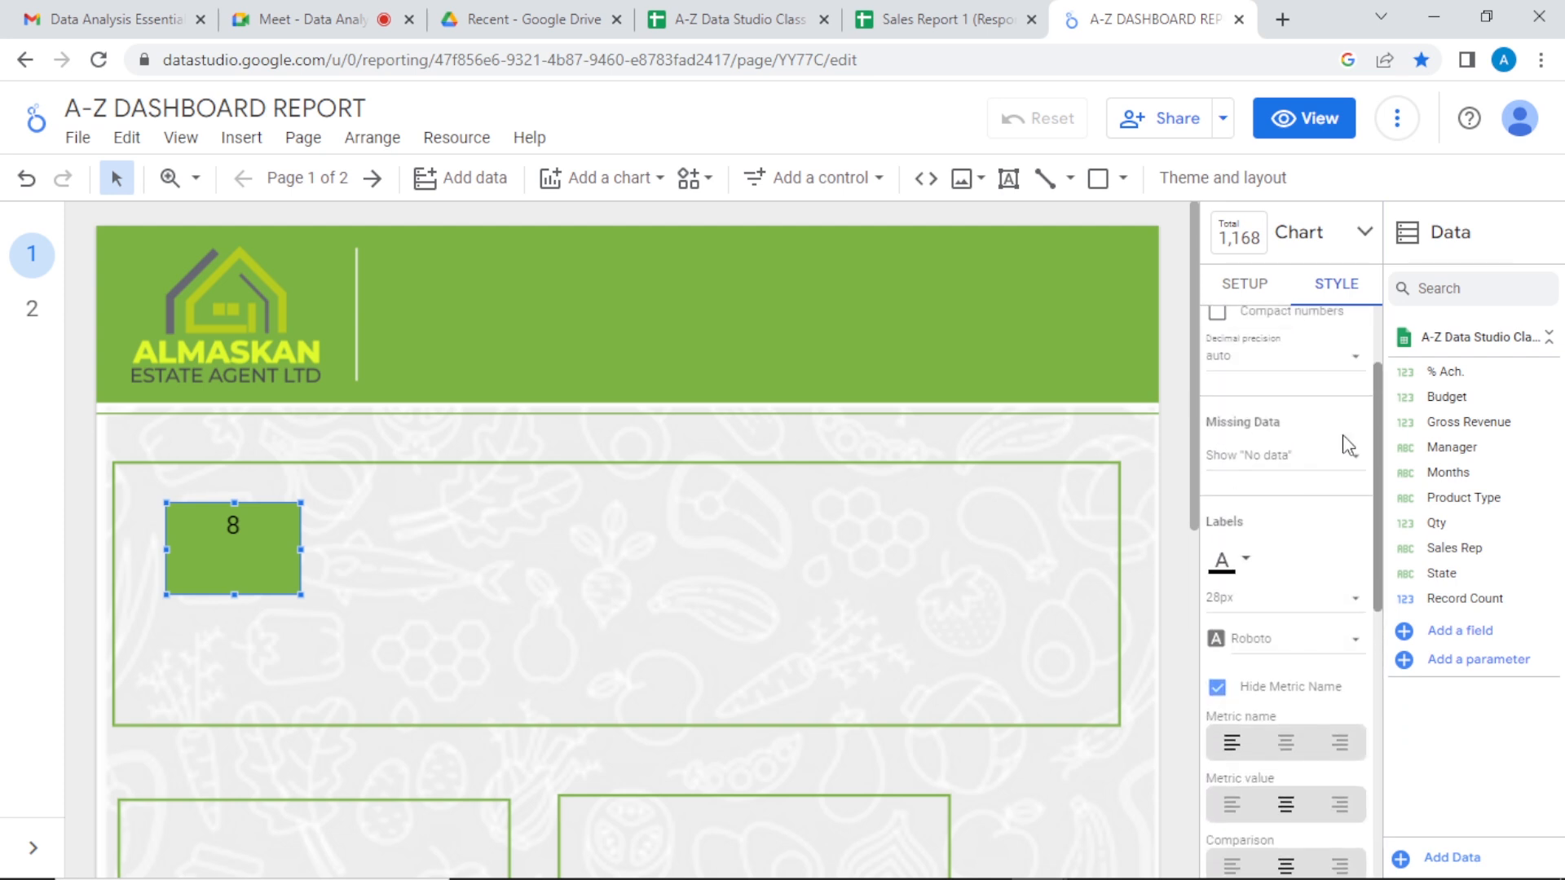
{"action": "left_click", "coordinate": [1246, 562]}
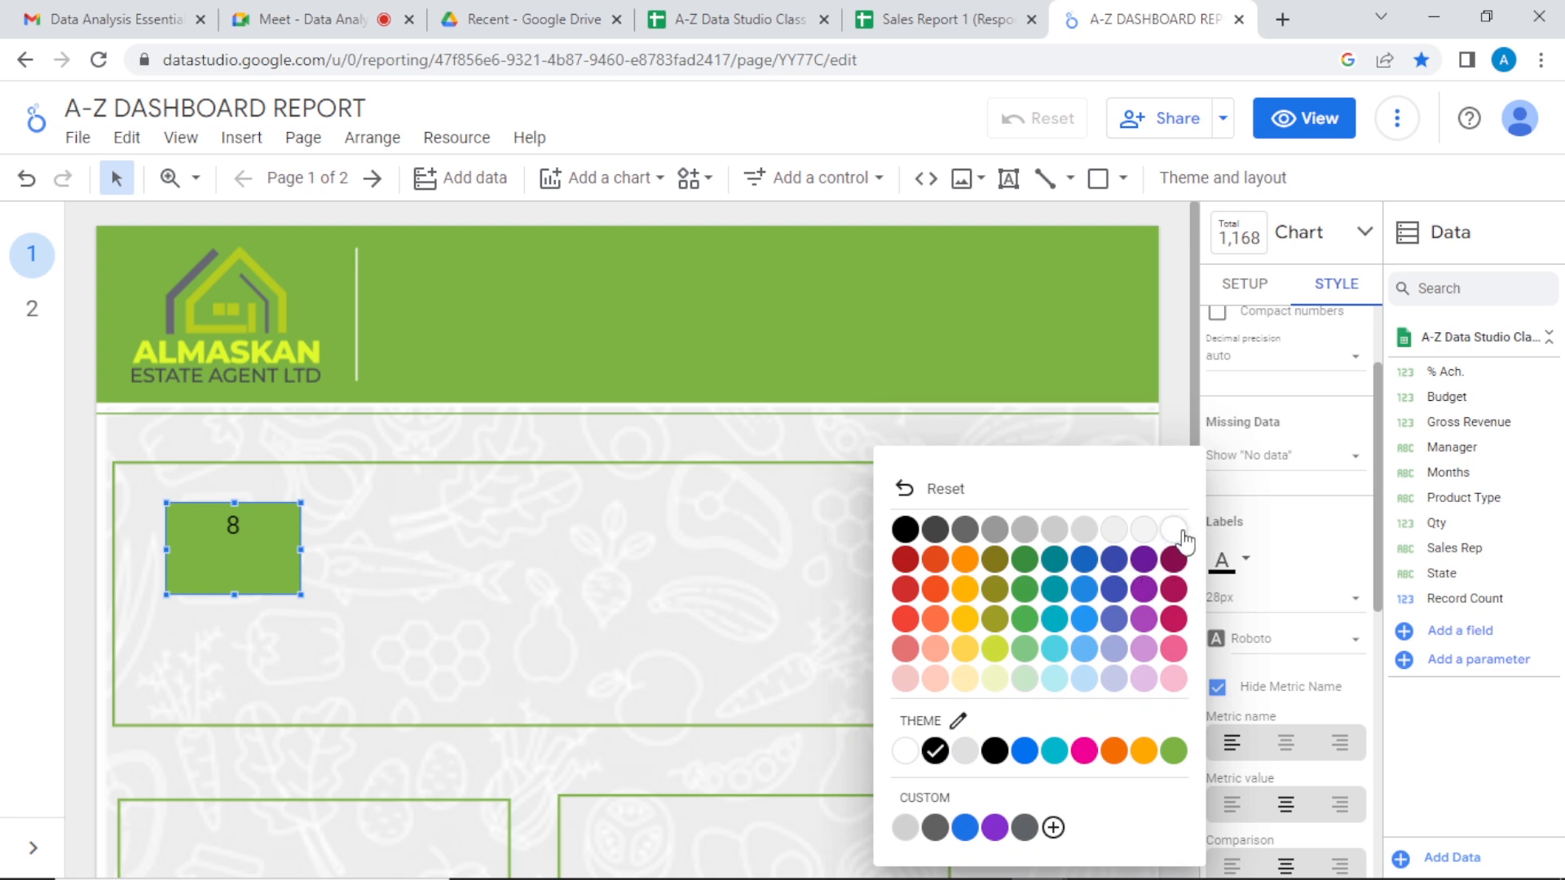
{"action": "left_click", "coordinate": [1180, 531]}
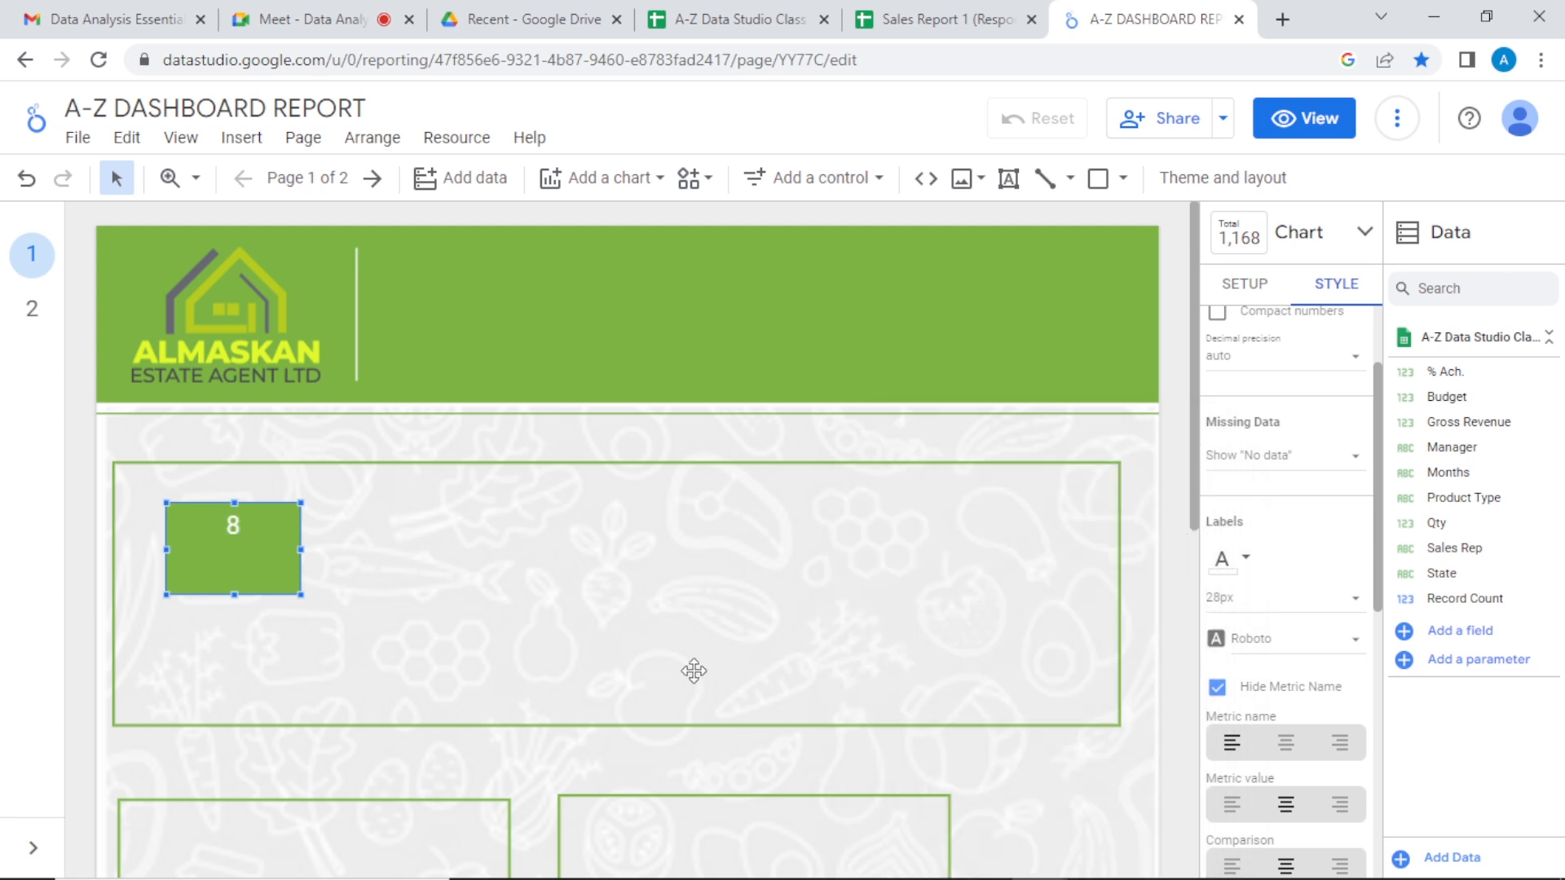
Step: Reduce the green scorecard's height to a narrow box and move it closer to the frame's left edge
{"action": "mouse_move", "coordinate": [237, 594]}
{"action": "left_mouse_down"}
{"action": "mouse_move", "coordinate": [236, 557]}
{"action": "mouse_move", "coordinate": [262, 580]}
{"action": "mouse_move", "coordinate": [251, 539]}
{"action": "mouse_move", "coordinate": [244, 585]}
{"action": "left_mouse_up"}
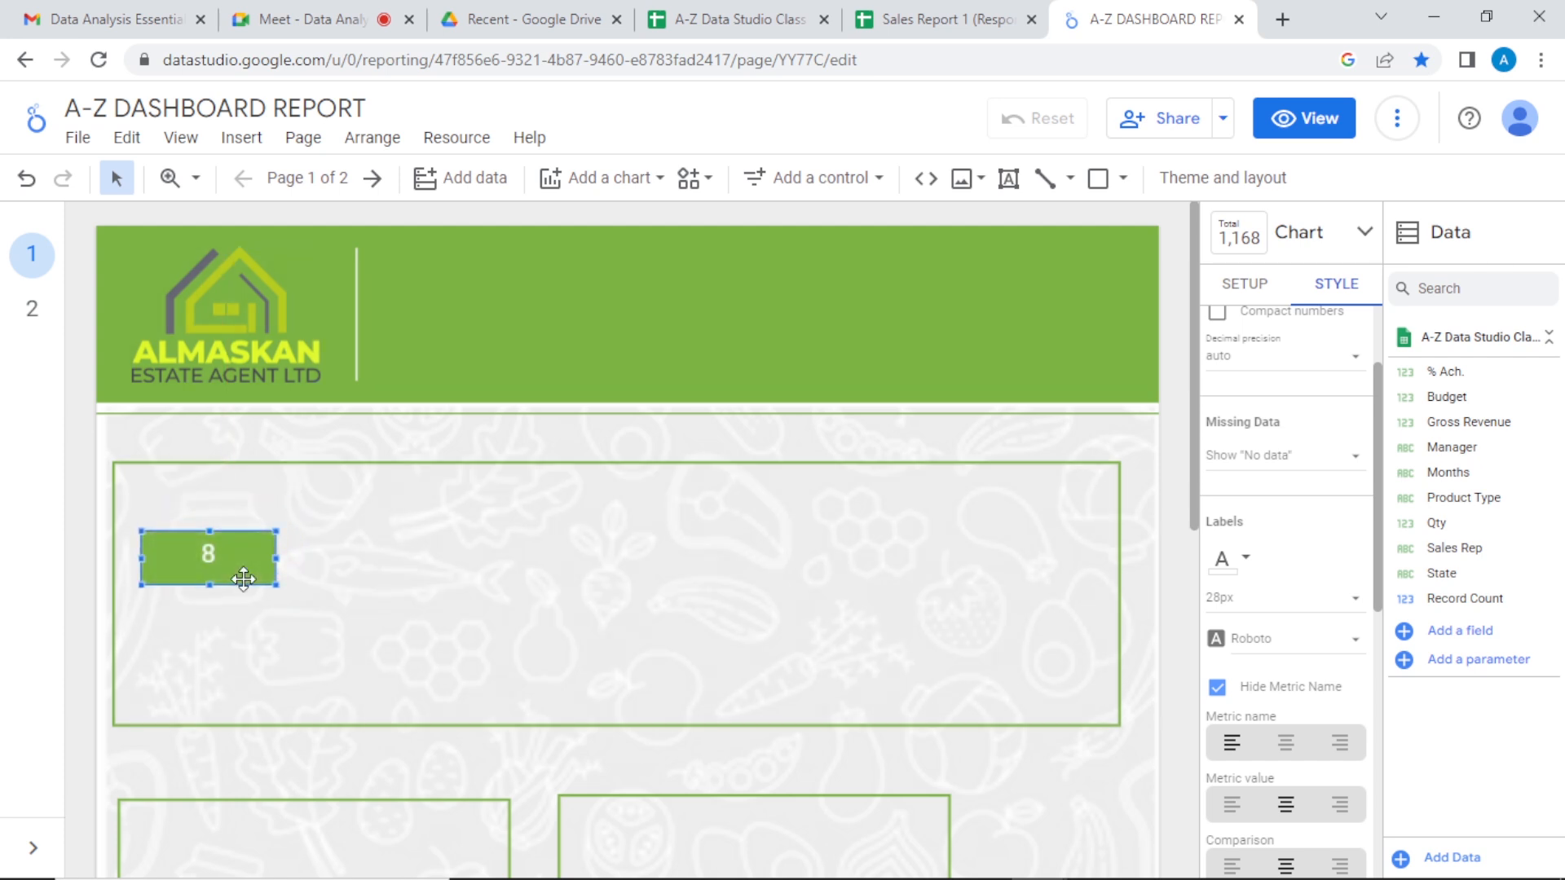
{"action": "left_click", "coordinate": [380, 571]}
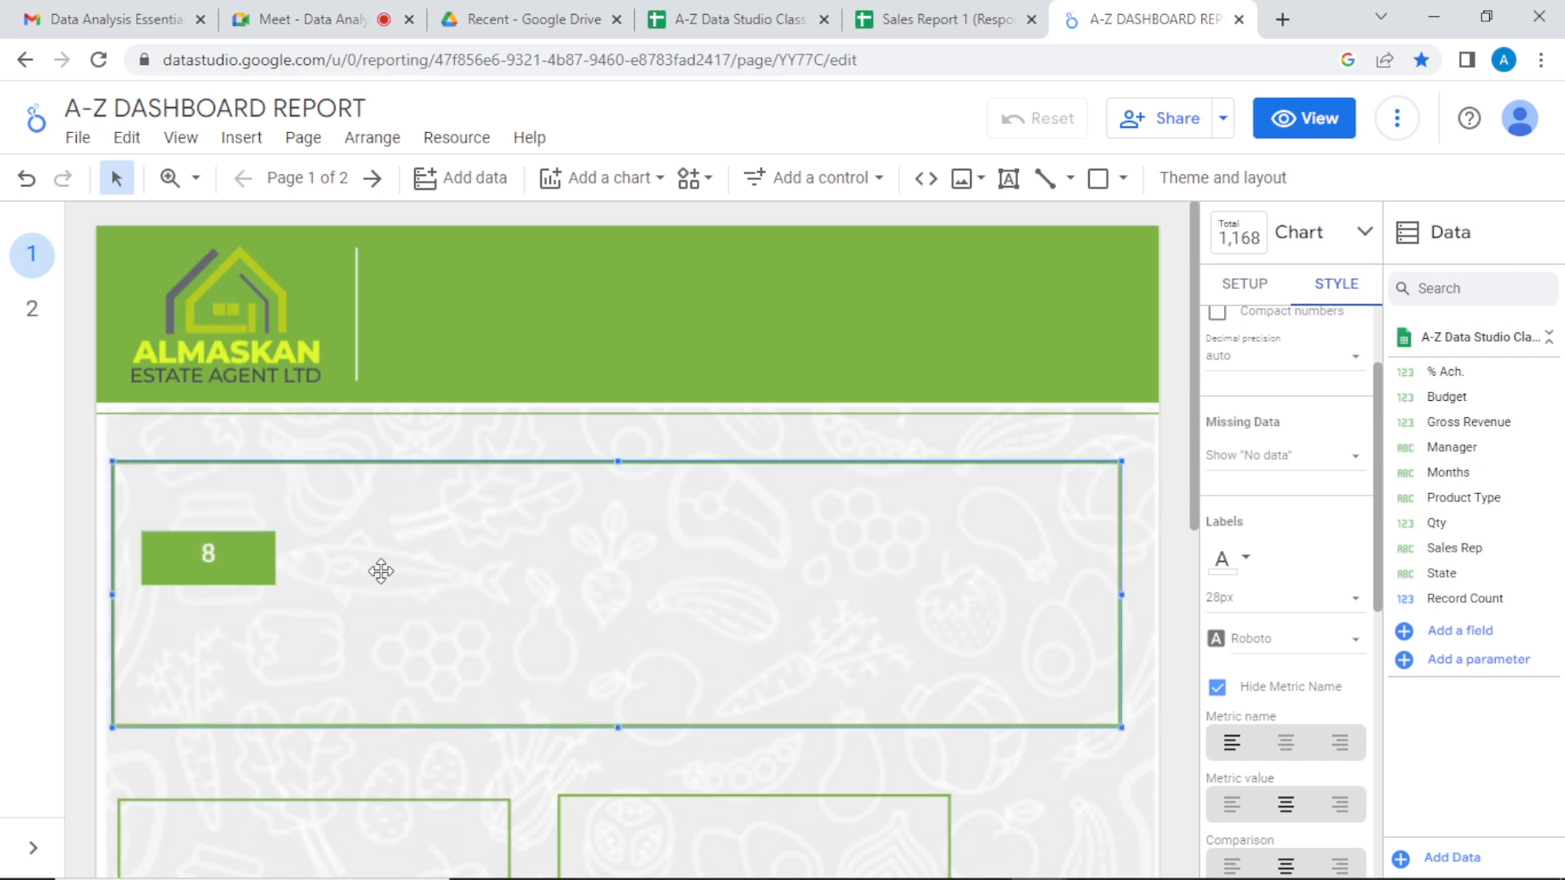
{"action": "left_click", "coordinate": [239, 564]}
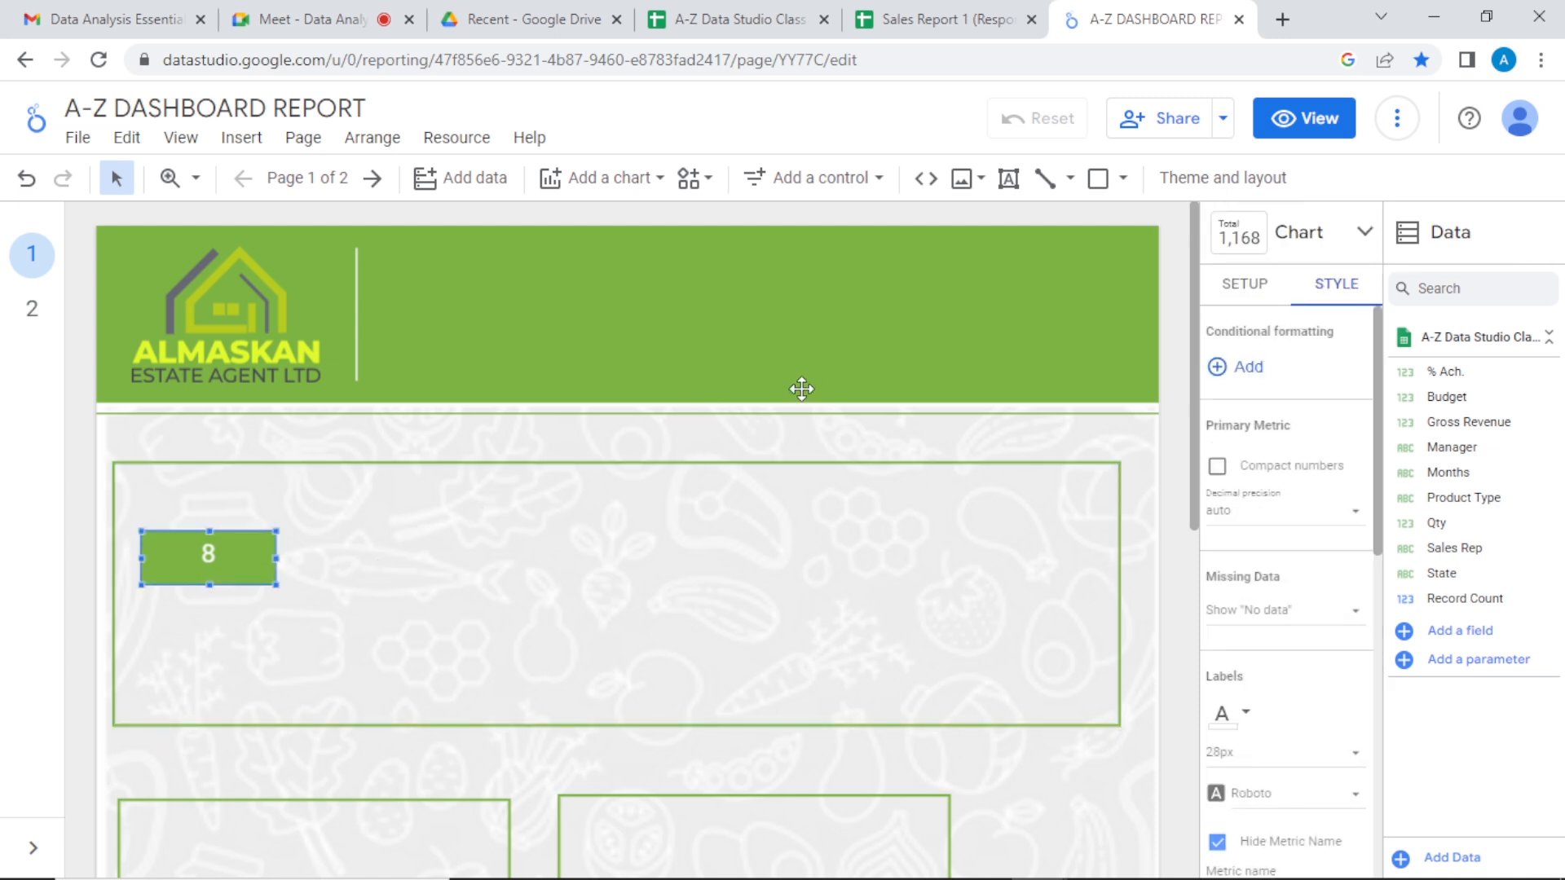
{"action": "left_click", "coordinate": [572, 568]}
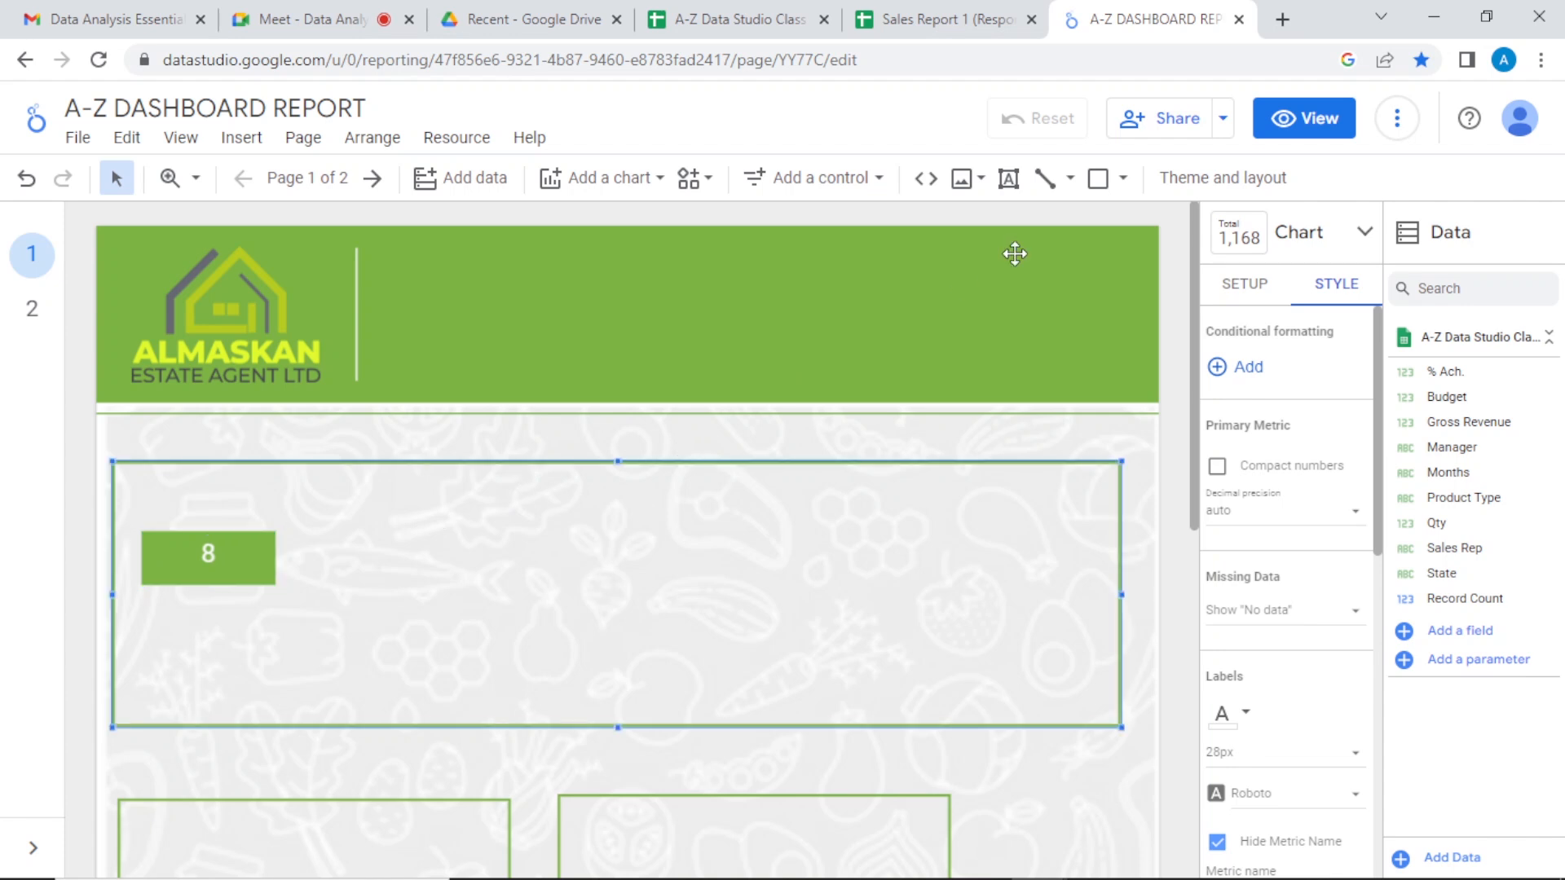
Step: Draw a thin rectangle directly above the State scorecard, matching the scorecard's width
{"action": "left_click", "coordinate": [1096, 179]}
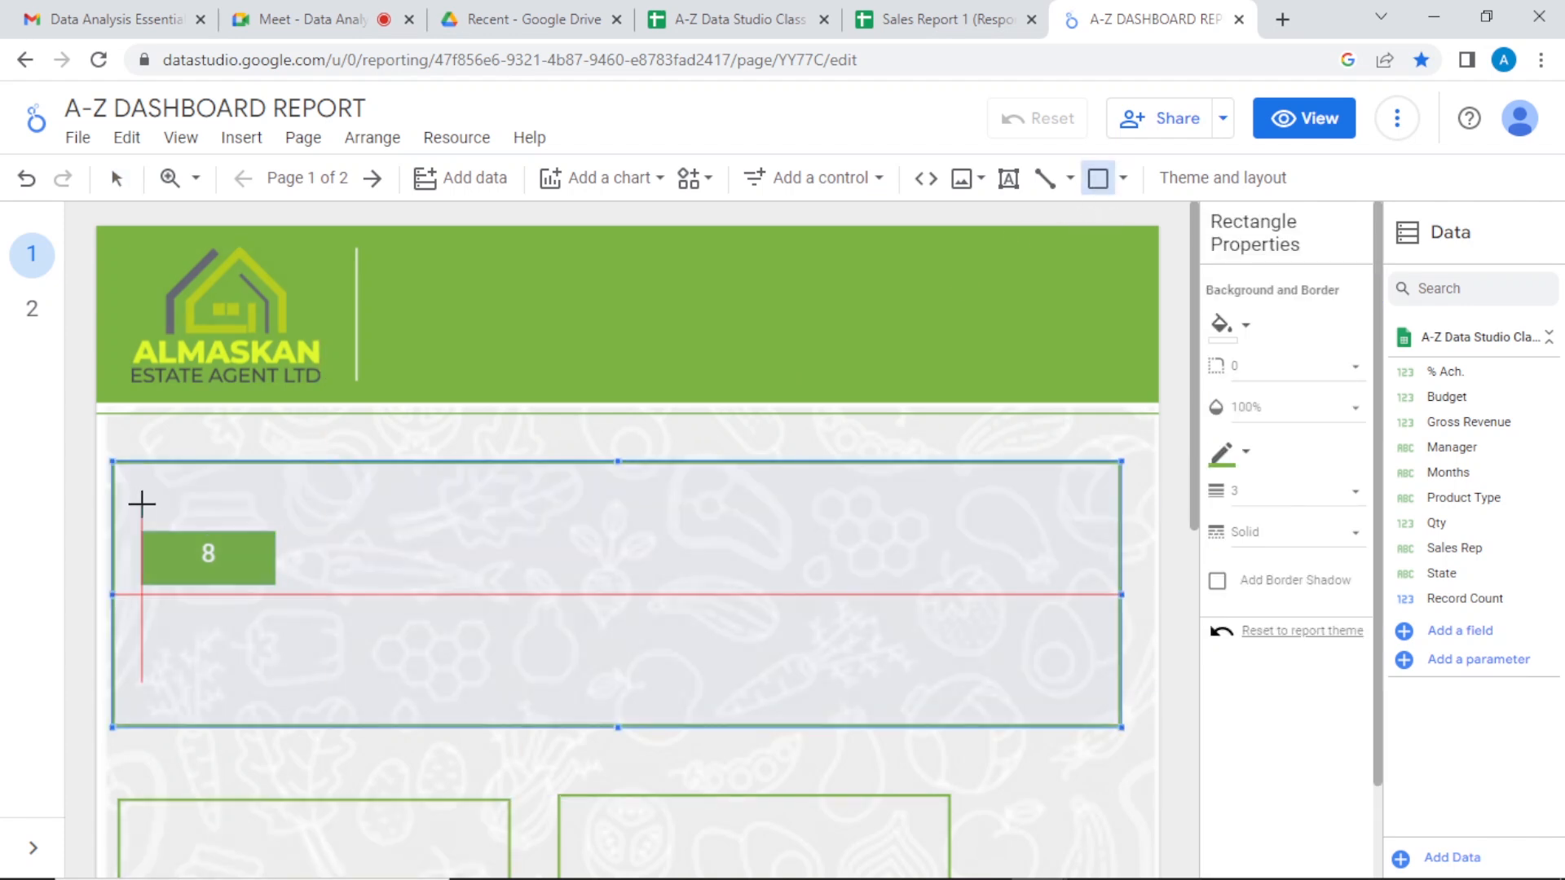
{"action": "left_click_drag", "start_coordinate": [141, 496], "coordinate": [208, 525]}
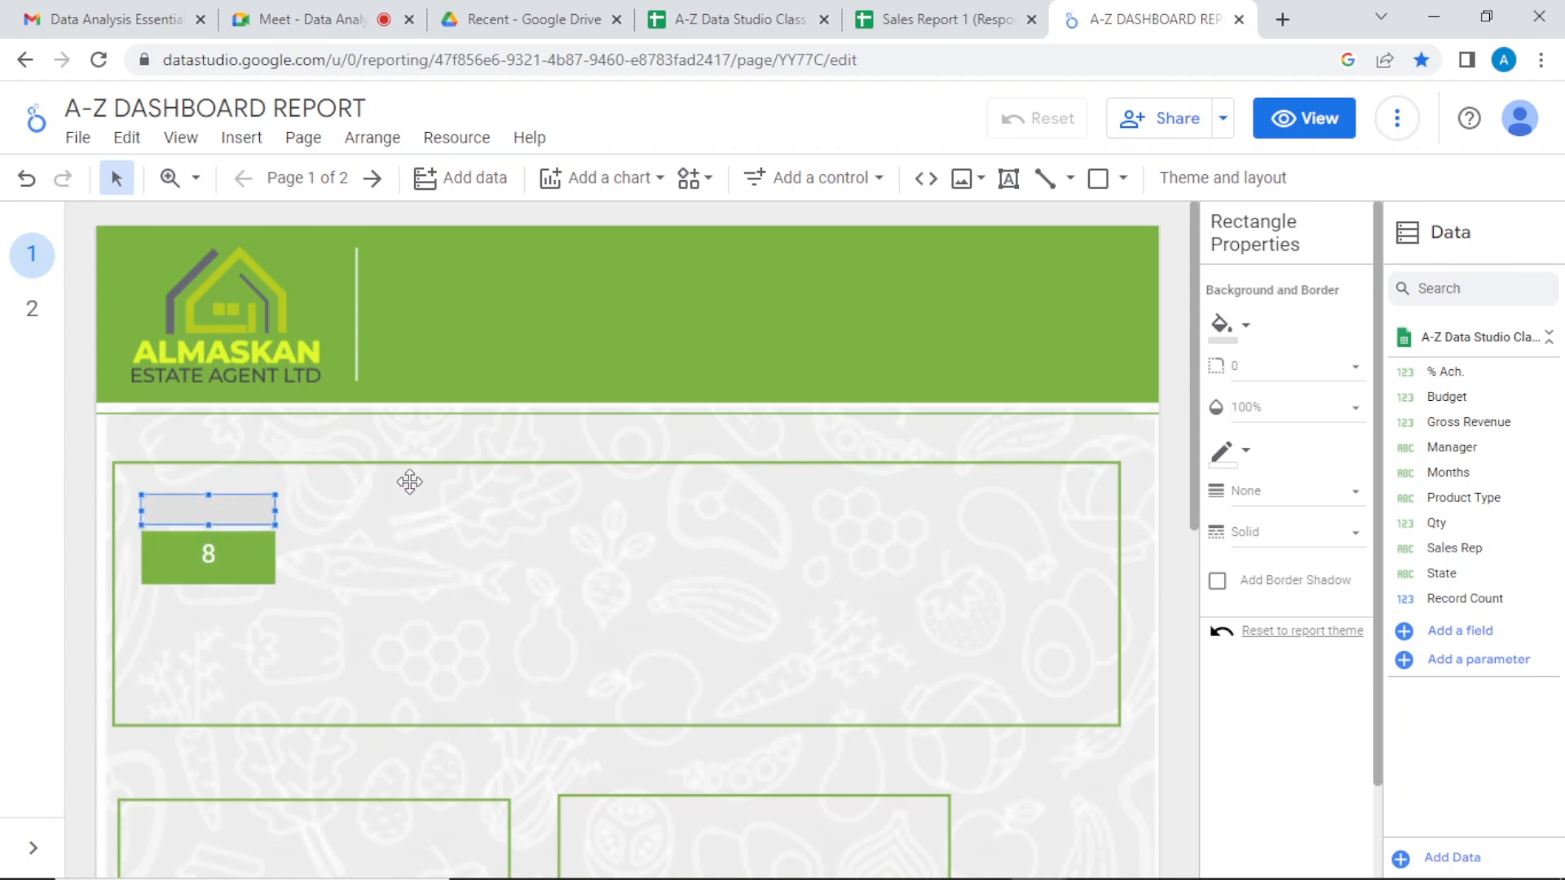
{"action": "left_click", "coordinate": [1249, 328]}
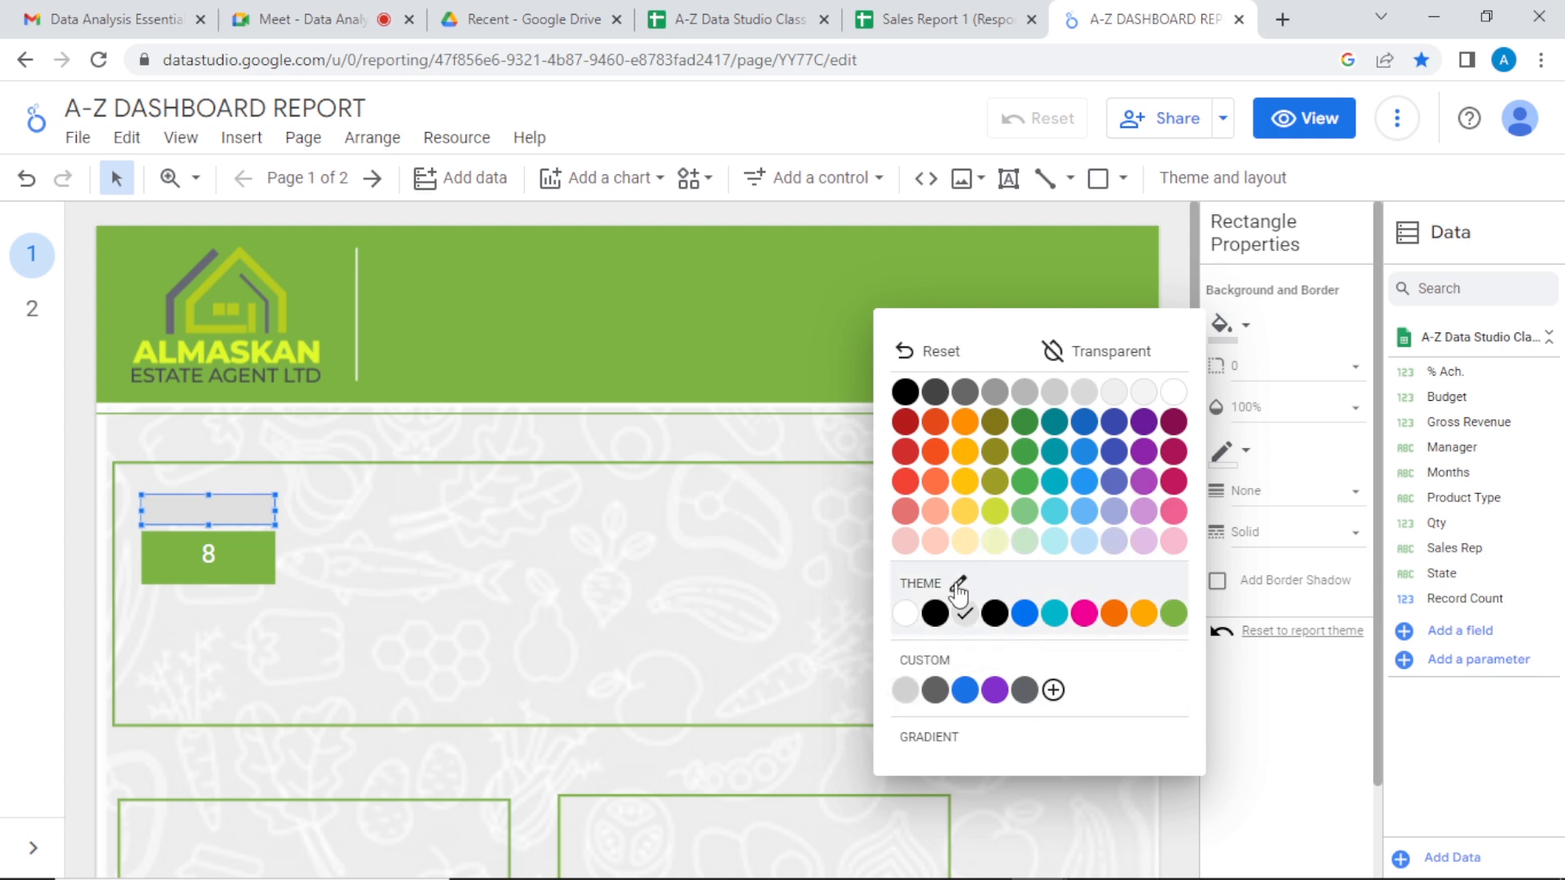
{"action": "left_click", "coordinate": [1052, 690]}
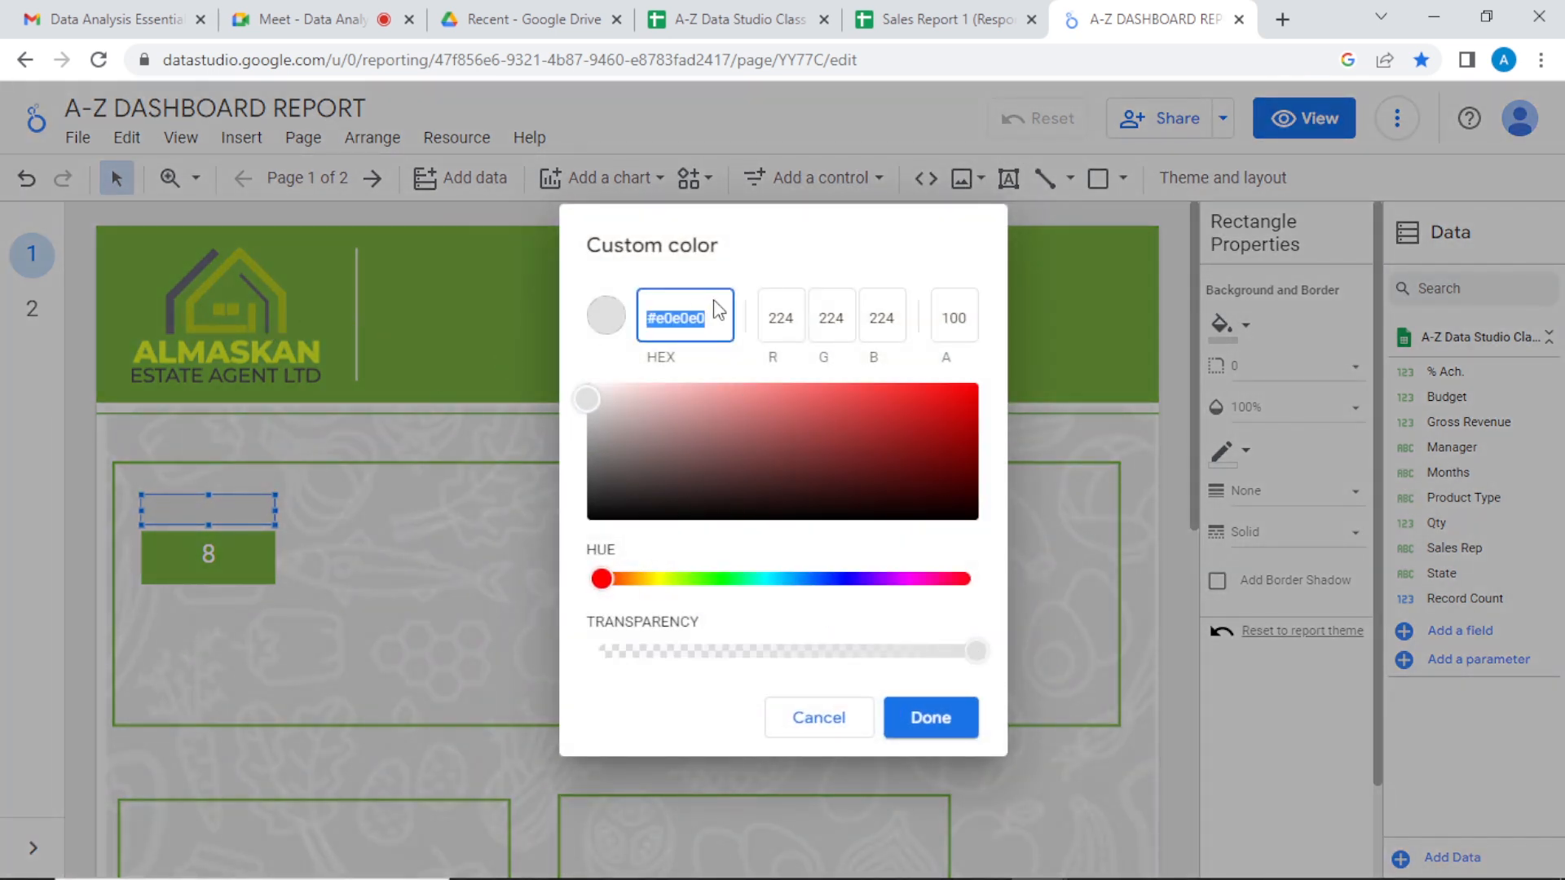
{"action": "left_click", "coordinate": [784, 236]}
{"action": "left_click_drag", "start_coordinate": [824, 238], "coordinate": [964, 246]}
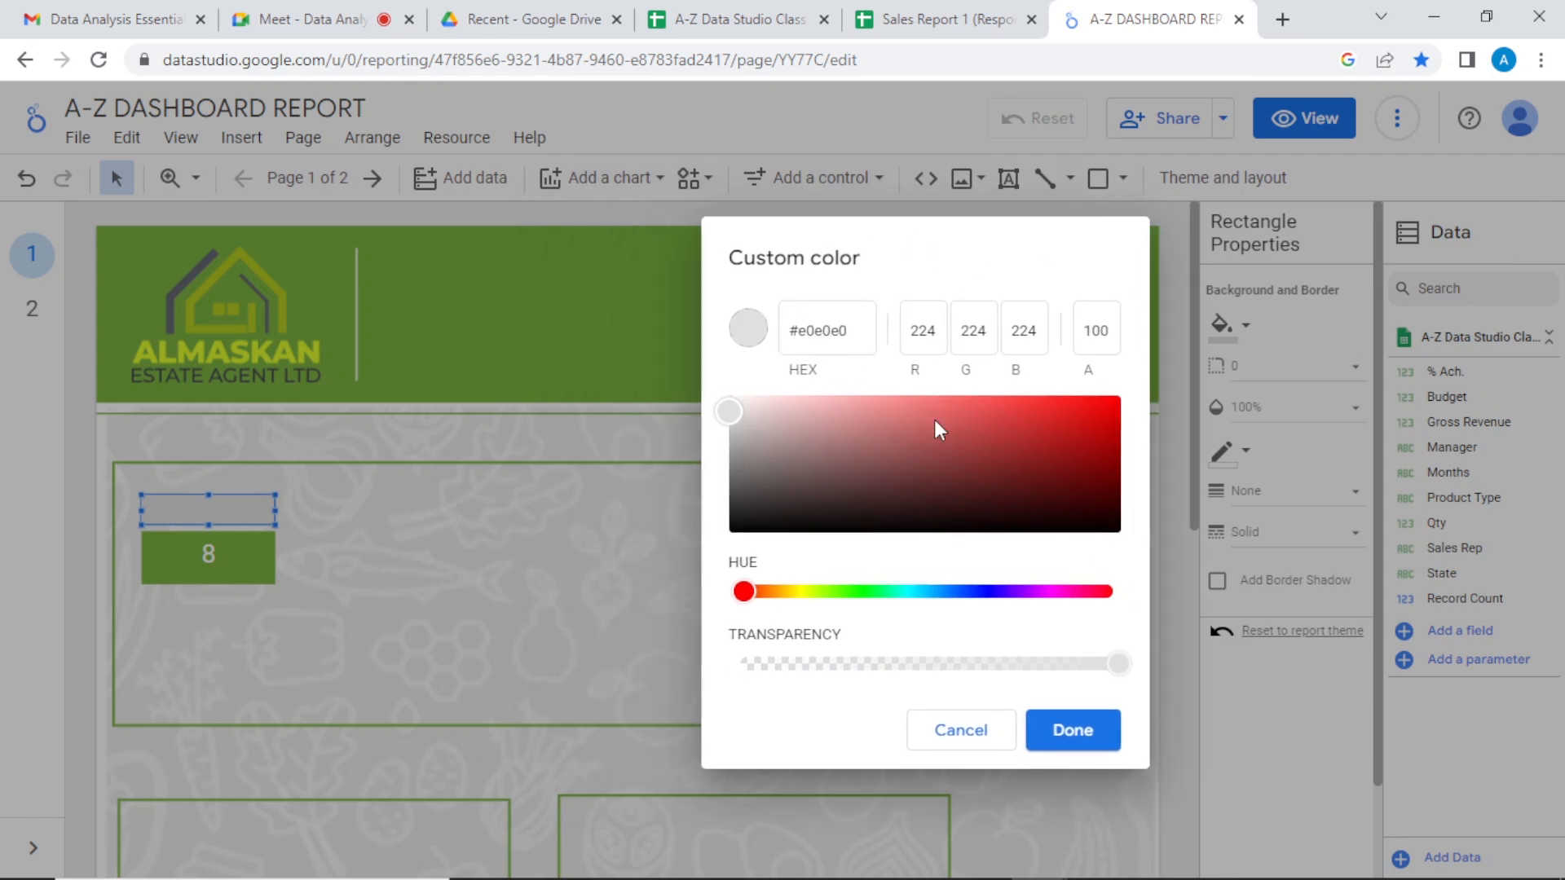
{"action": "left_click", "coordinate": [970, 736]}
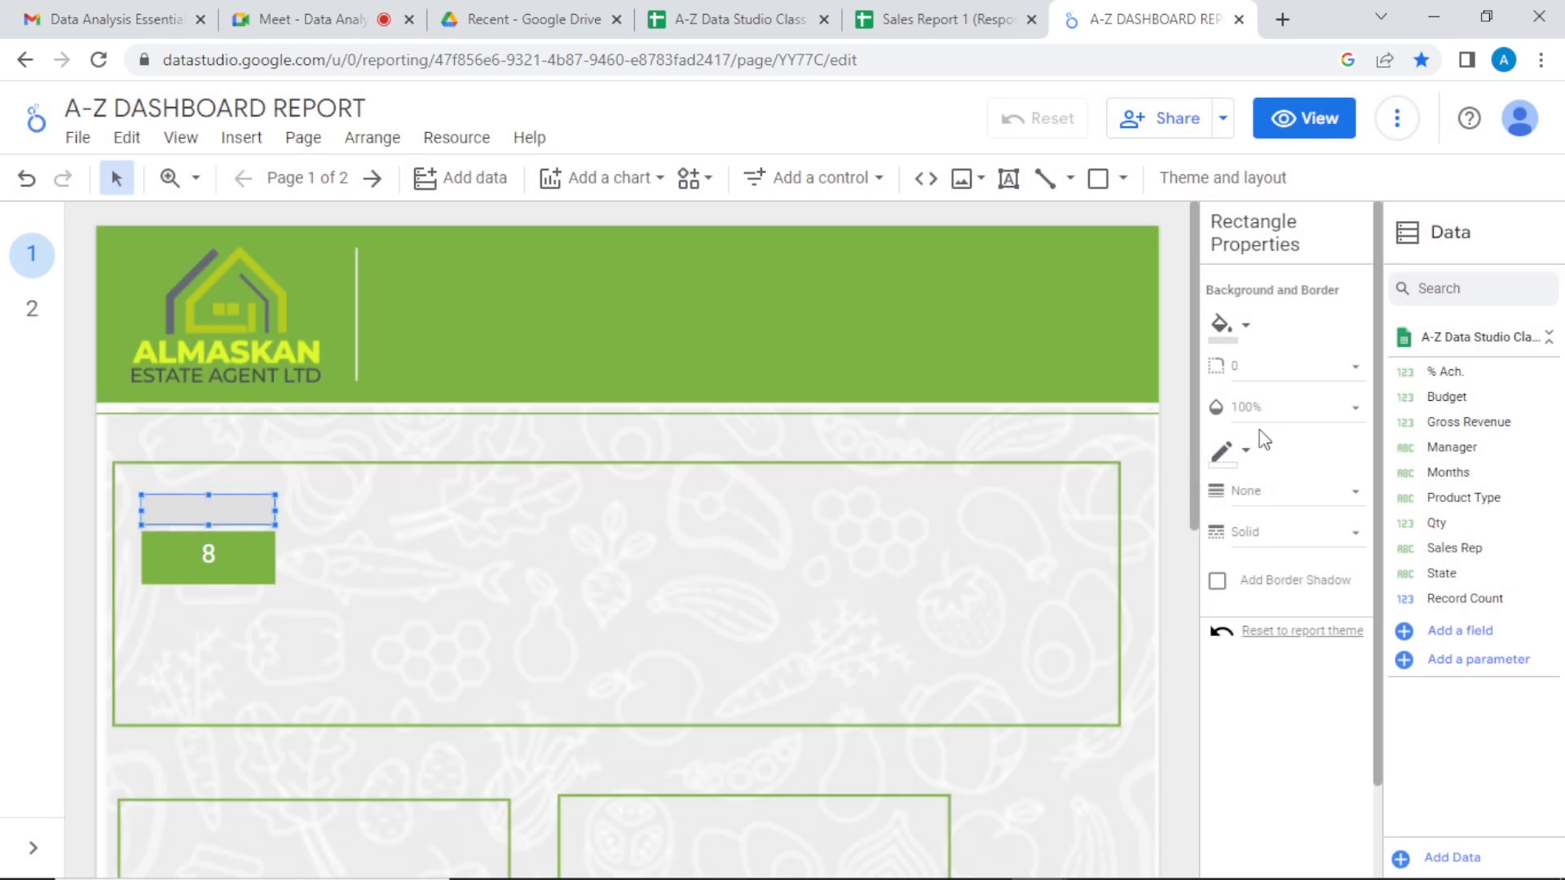
Step: Fill the thin rectangle above the scorecard with amber yellow
{"action": "left_click", "coordinate": [1247, 330]}
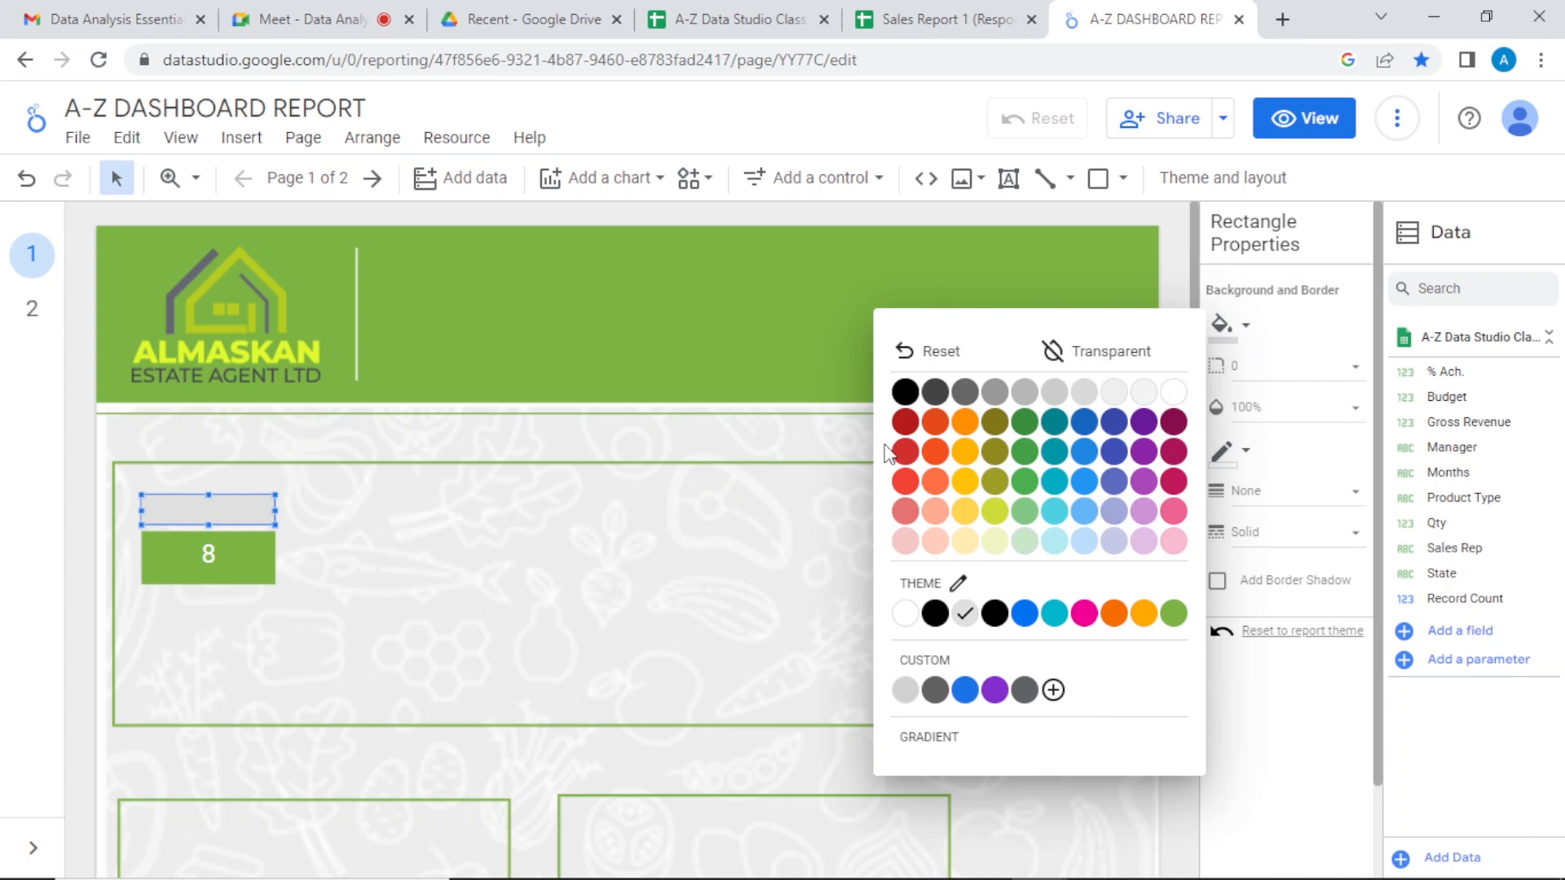
{"action": "left_click", "coordinate": [966, 483]}
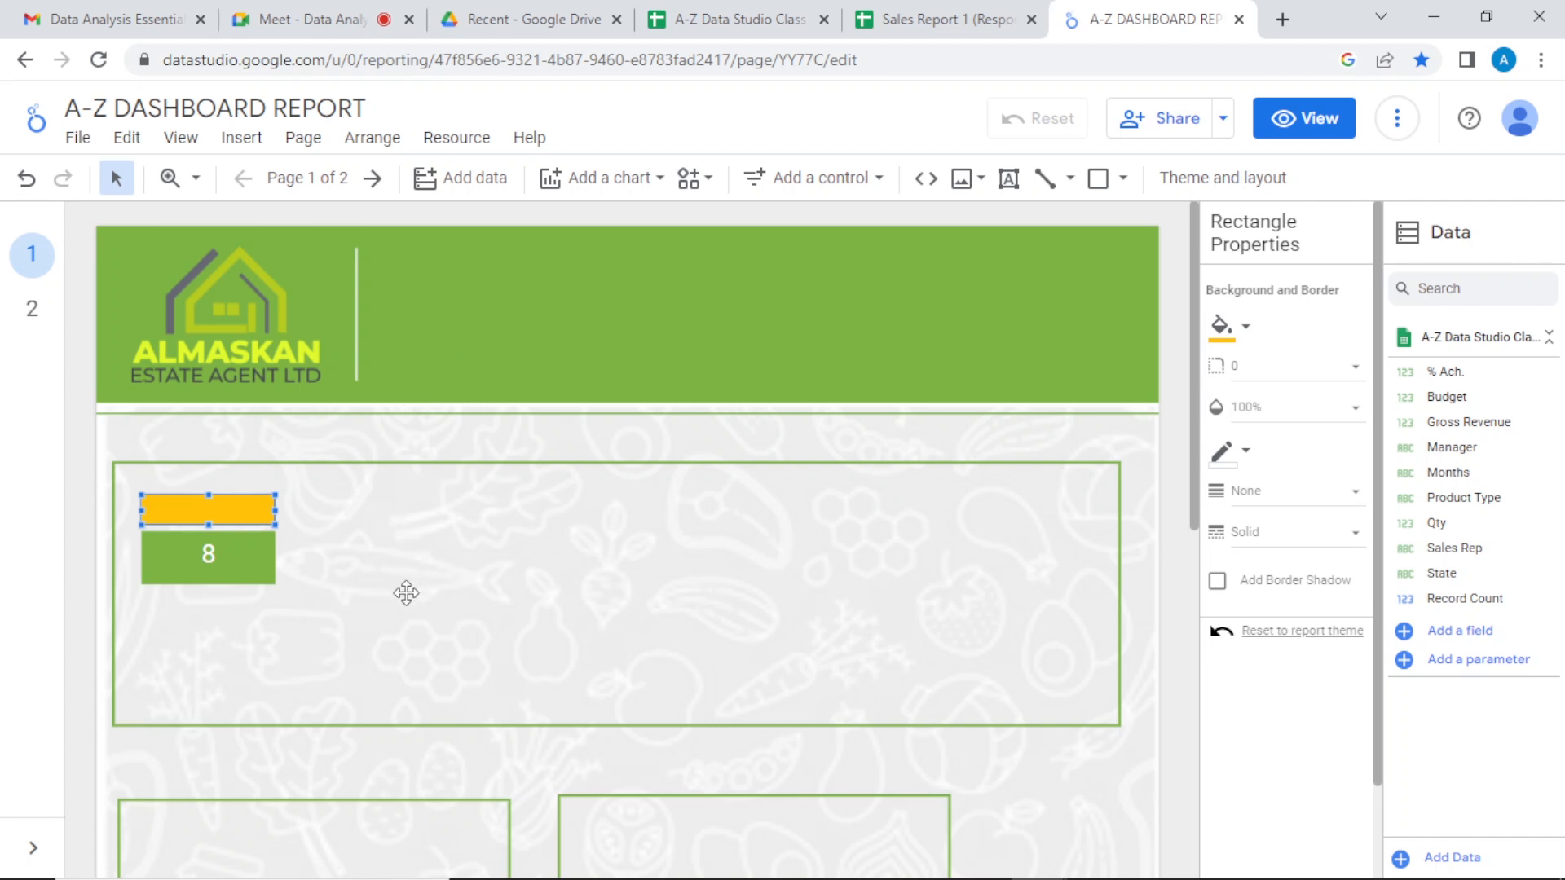
{"action": "left_click", "coordinate": [632, 561]}
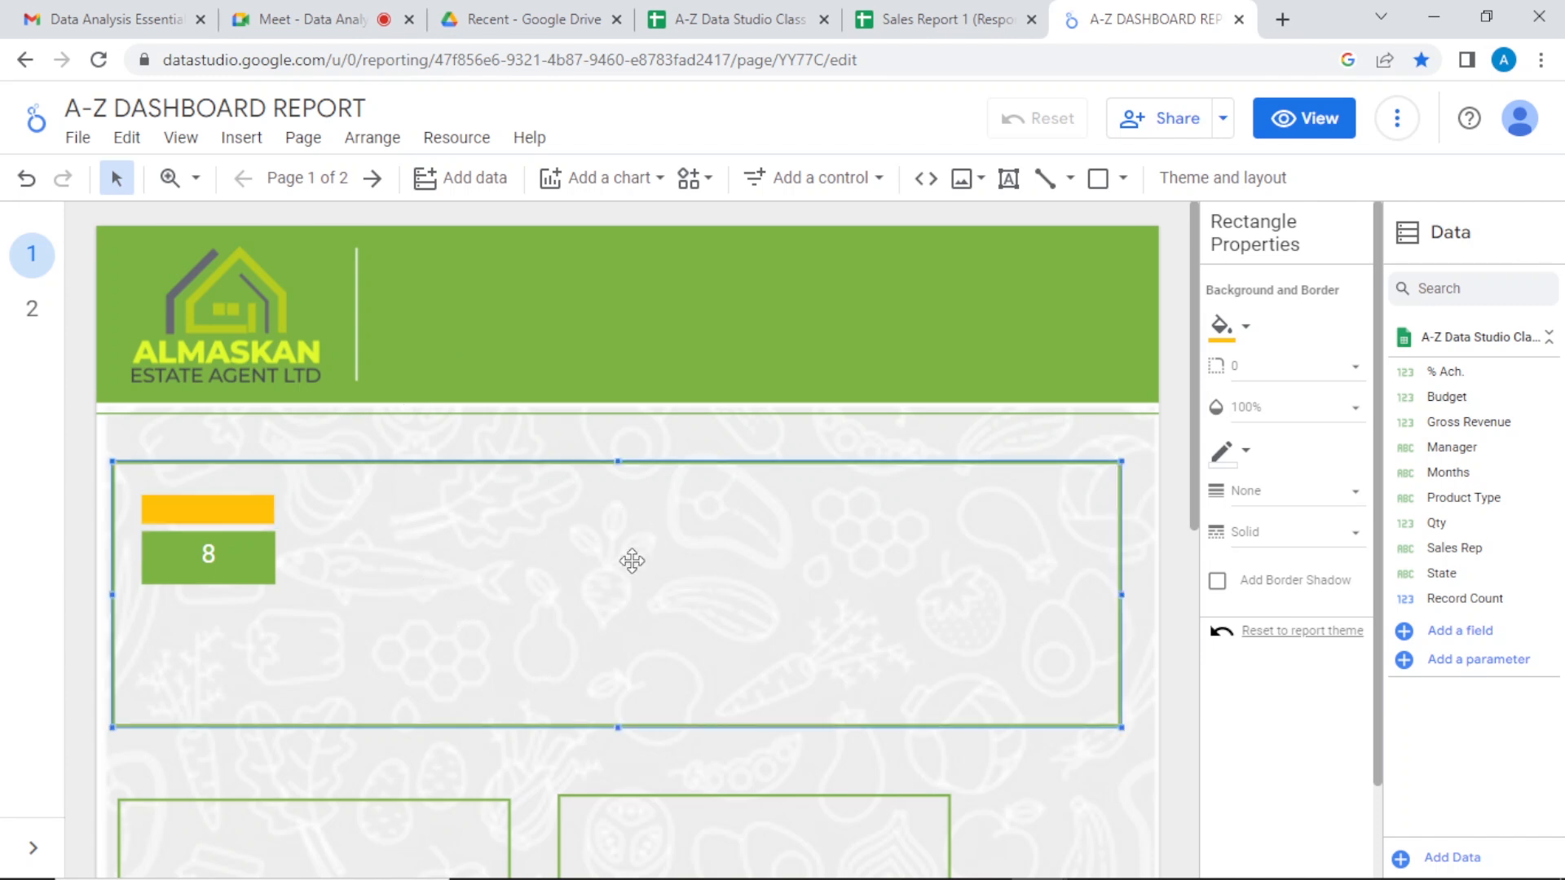
Step: Add a text box reading TOTAL STATE in the upper frame and shrink it to fit its text
{"action": "left_click", "coordinate": [1008, 178]}
{"action": "left_click", "coordinate": [428, 560]}
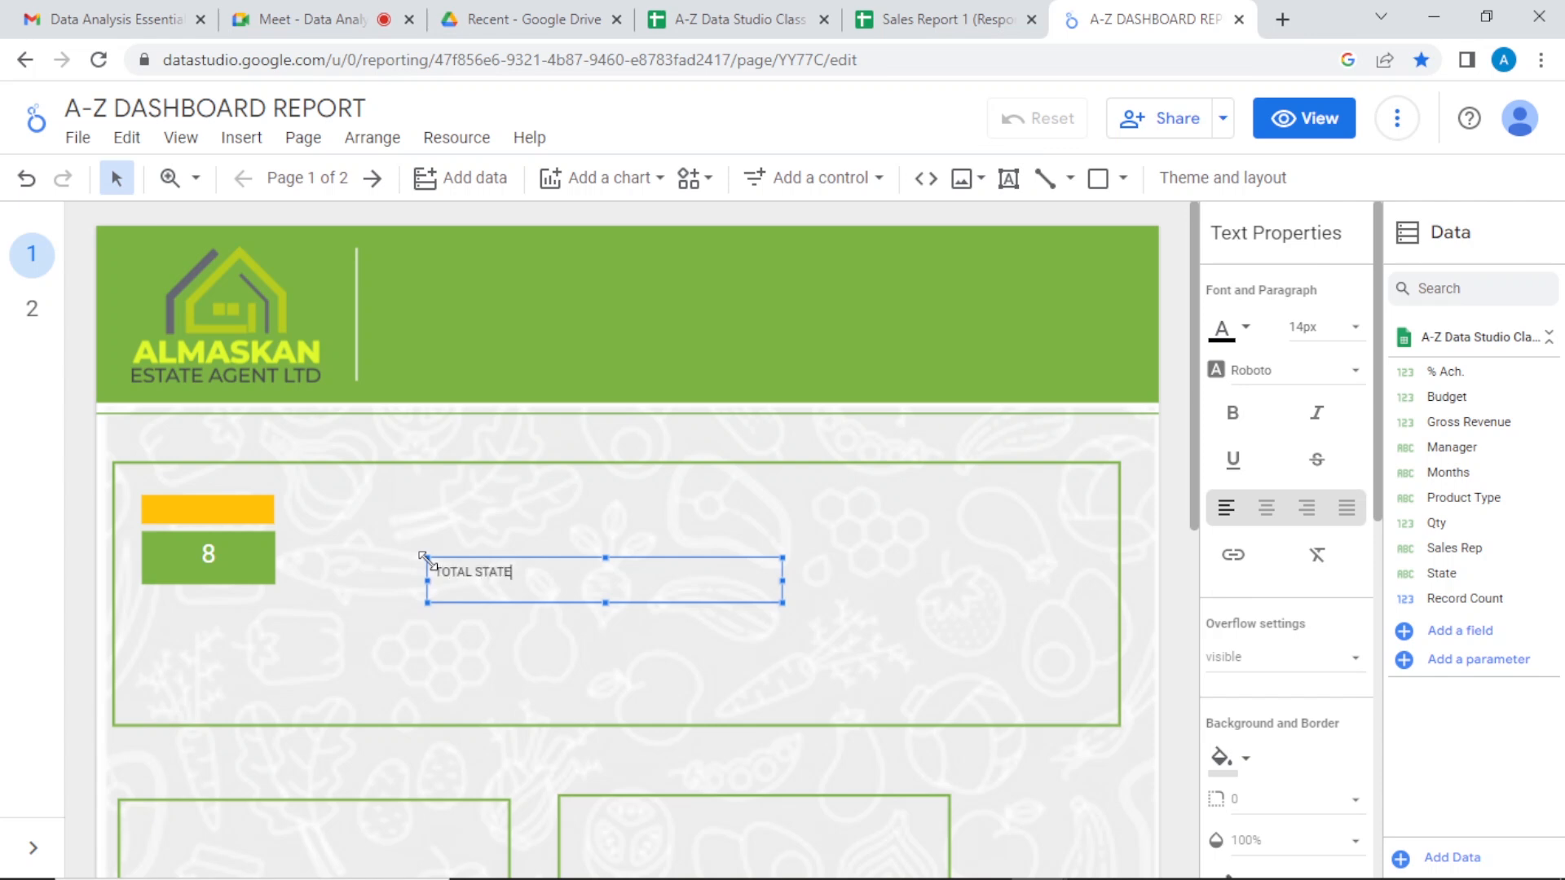
{"action": "left_click_drag", "start_coordinate": [778, 579], "coordinate": [479, 588]}
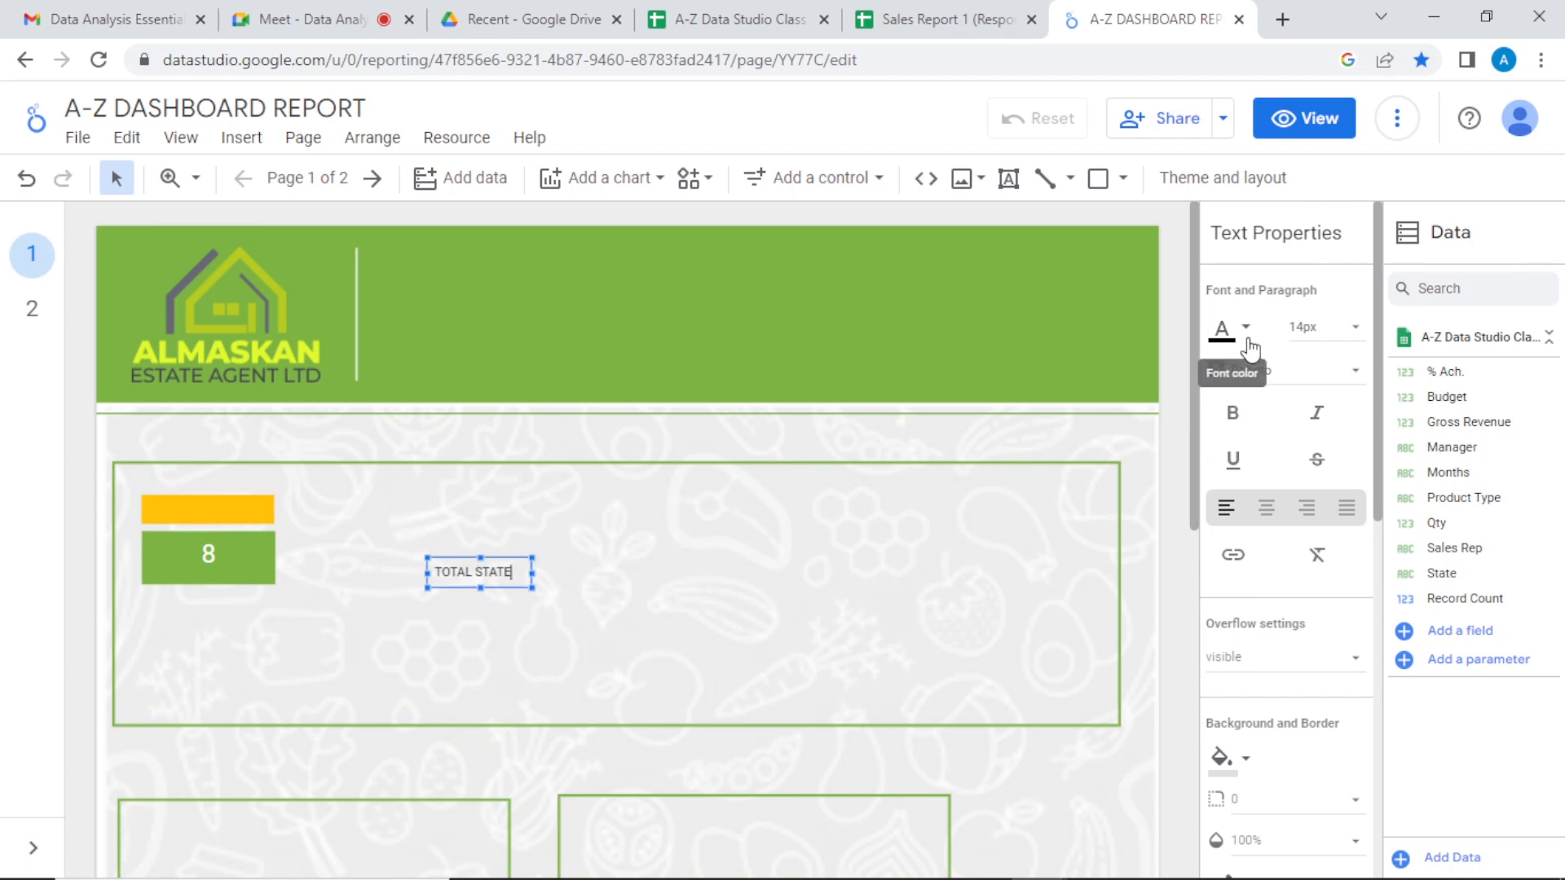
{"action": "left_click", "coordinate": [481, 555]}
{"action": "left_click_drag", "start_coordinate": [481, 555], "coordinate": [280, 496]}
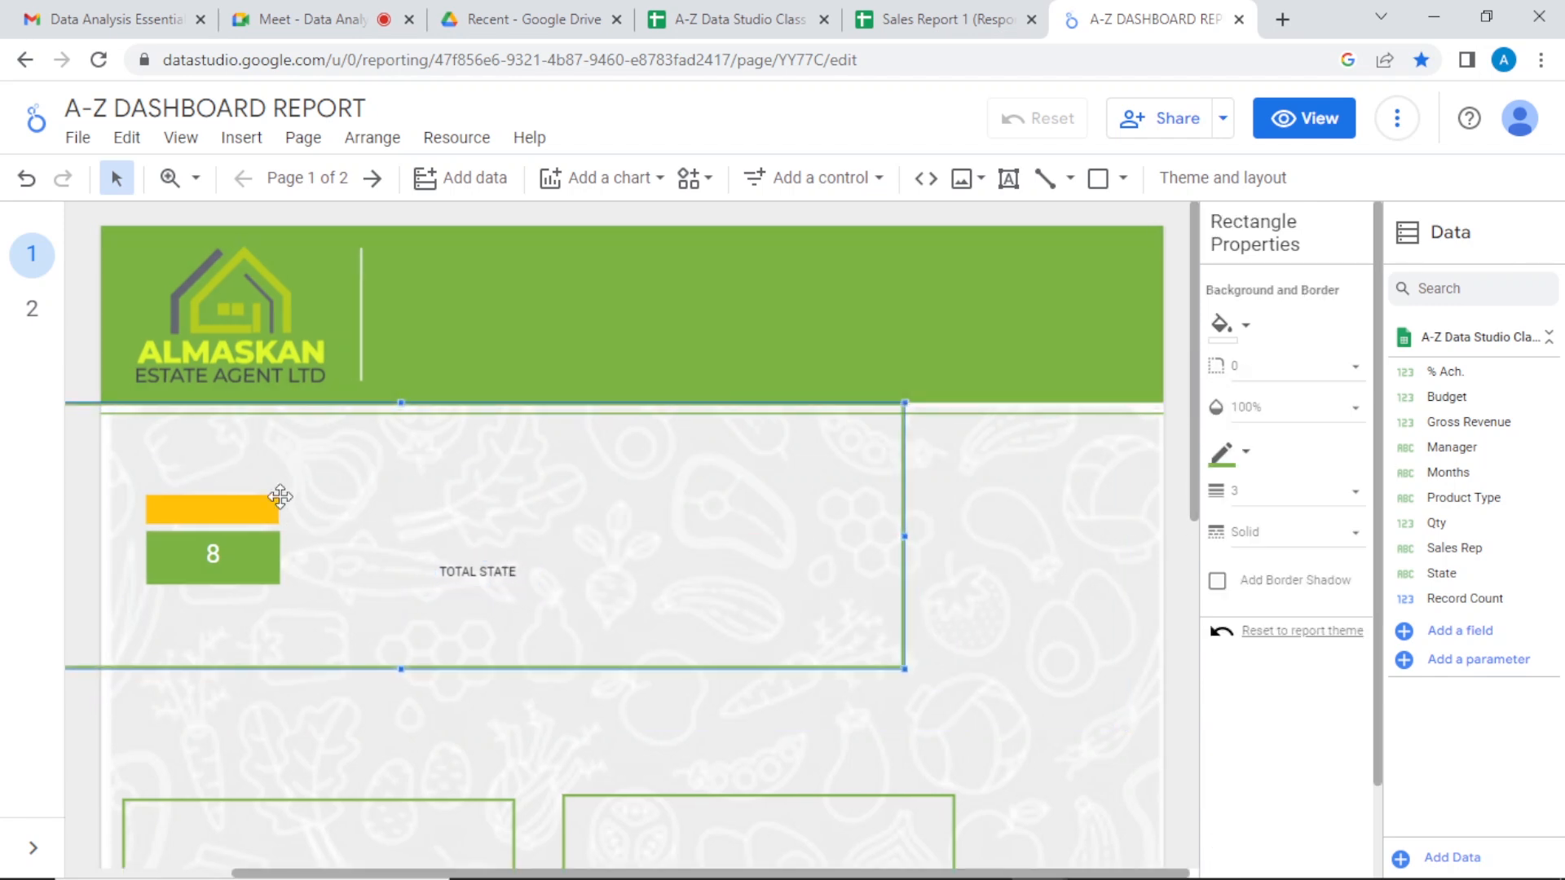
{"action": "key", "text": "ctrl+z"}
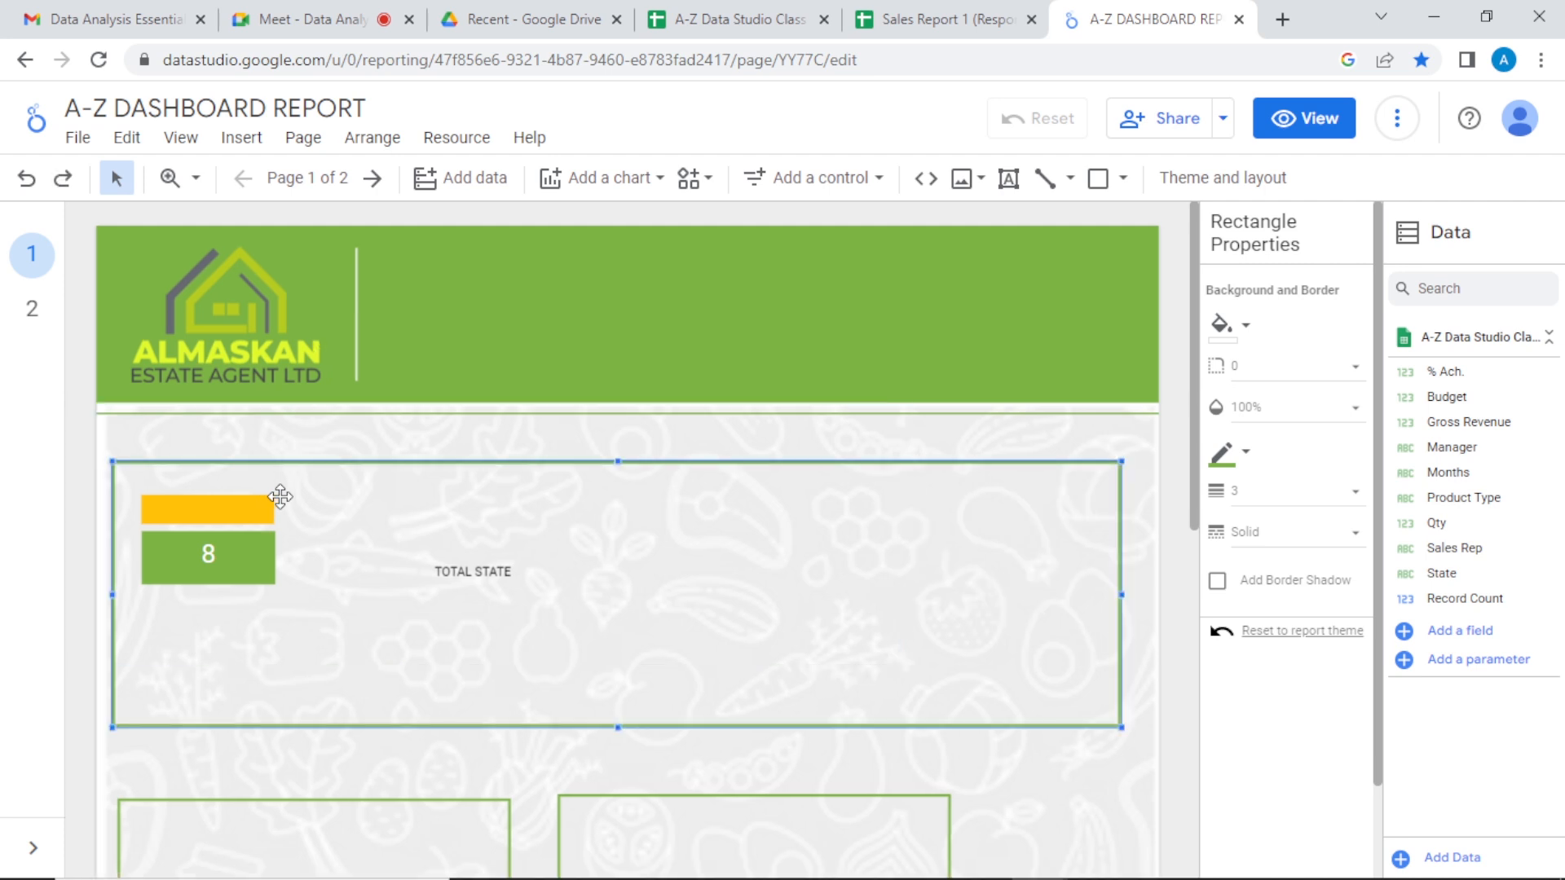
{"action": "left_click", "coordinate": [501, 564]}
{"action": "left_click", "coordinate": [527, 535]}
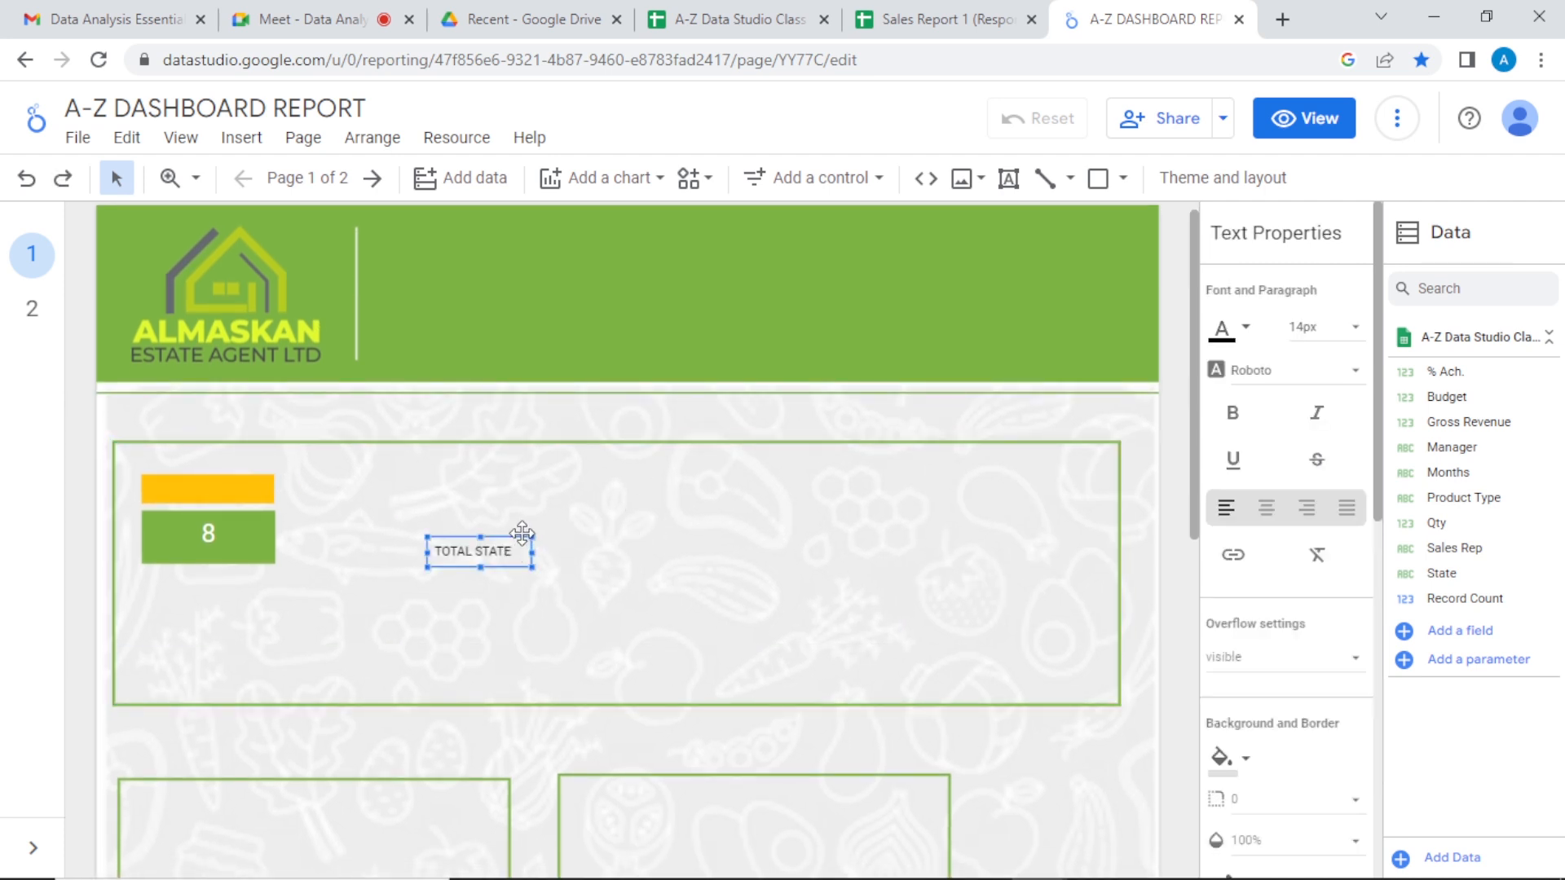
{"action": "left_click_drag", "start_coordinate": [522, 533], "coordinate": [506, 530]}
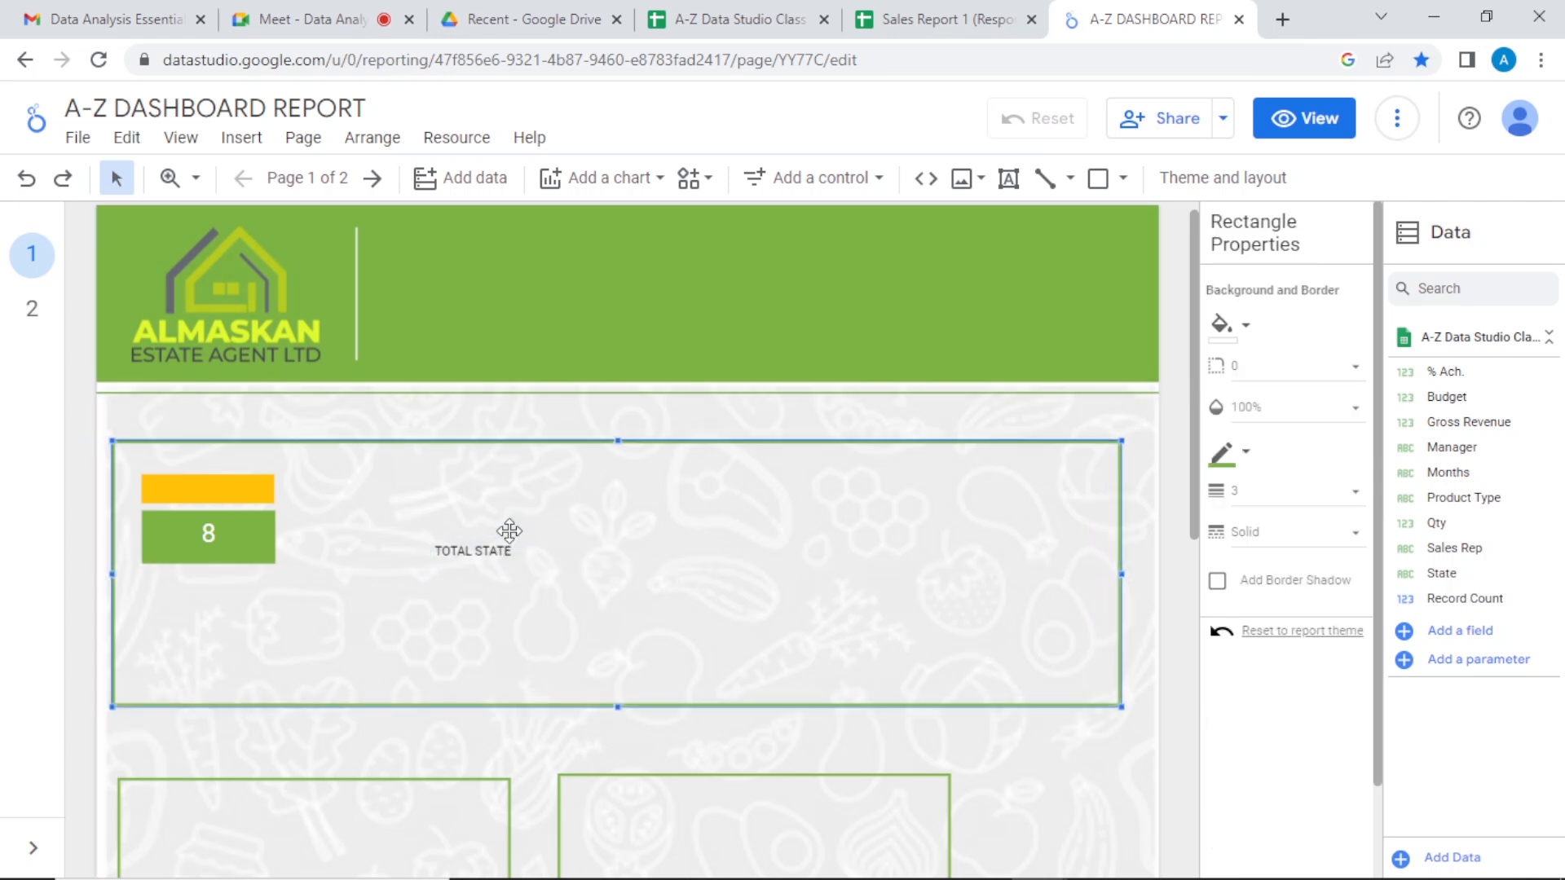
{"action": "right_click", "coordinate": [552, 446]}
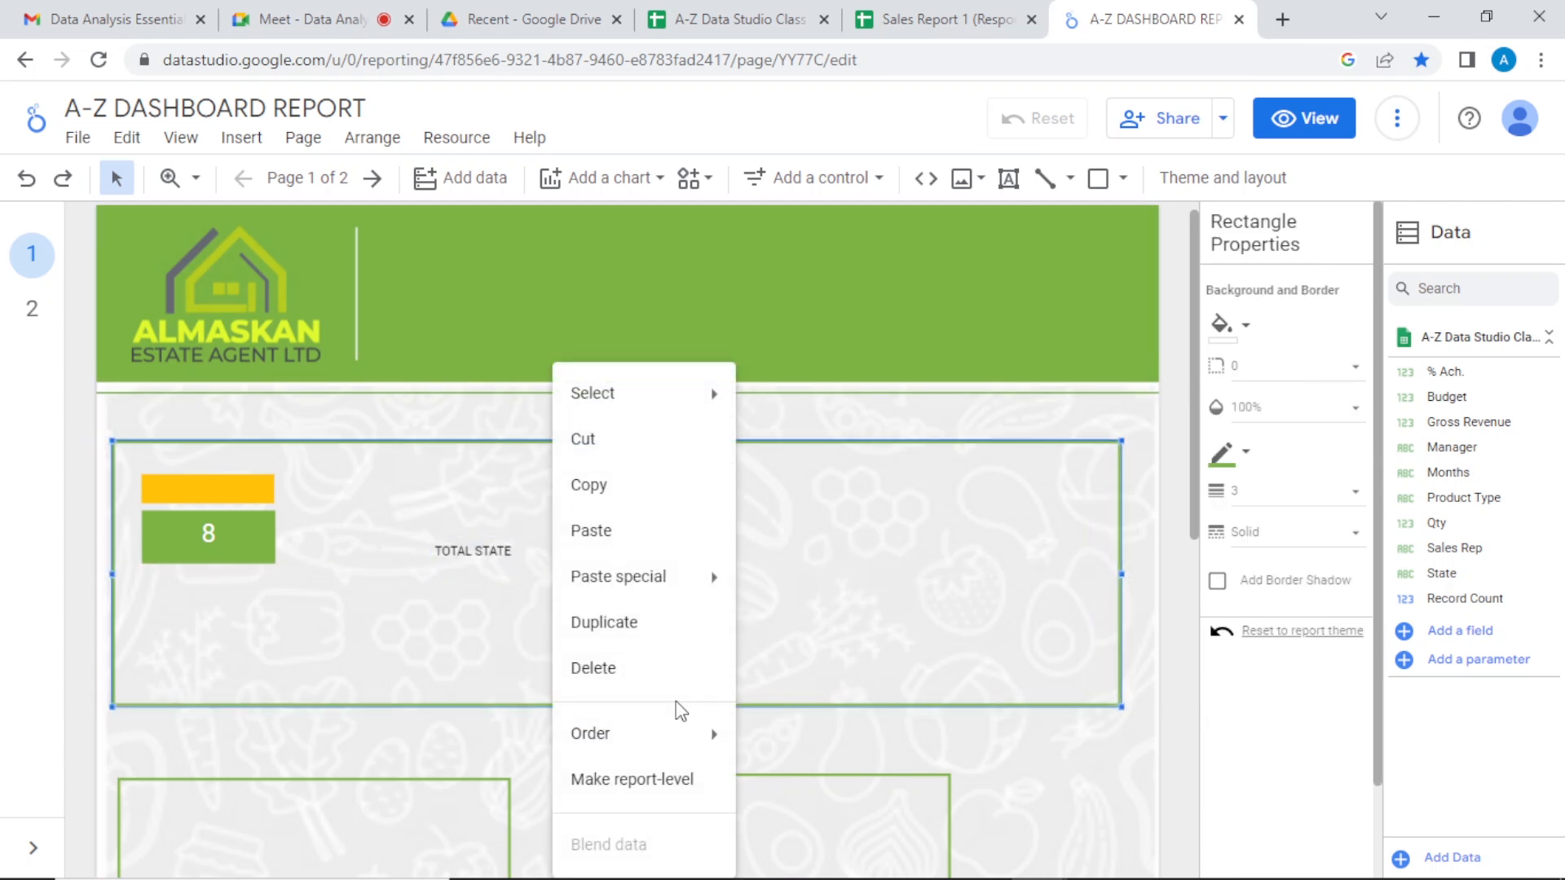
{"action": "mouse_move", "coordinate": [687, 743]}
{"action": "left_click", "coordinate": [795, 726]}
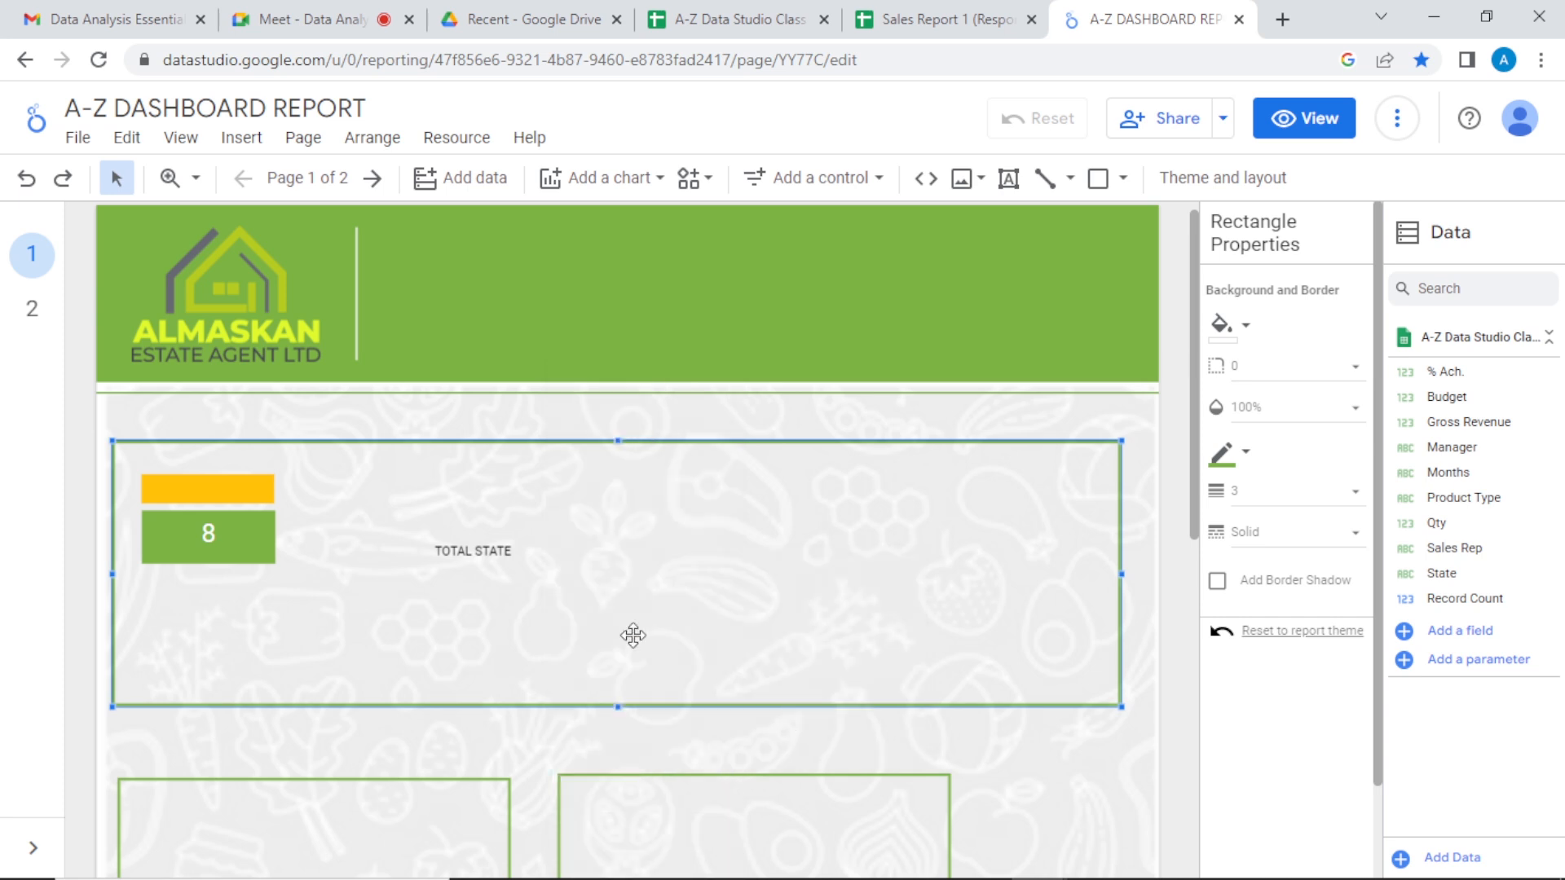
{"action": "left_click", "coordinate": [608, 611]}
Step: Move the TOTAL STATE text box onto the amber rectangle and change its font colour to white
{"action": "left_click", "coordinate": [475, 552]}
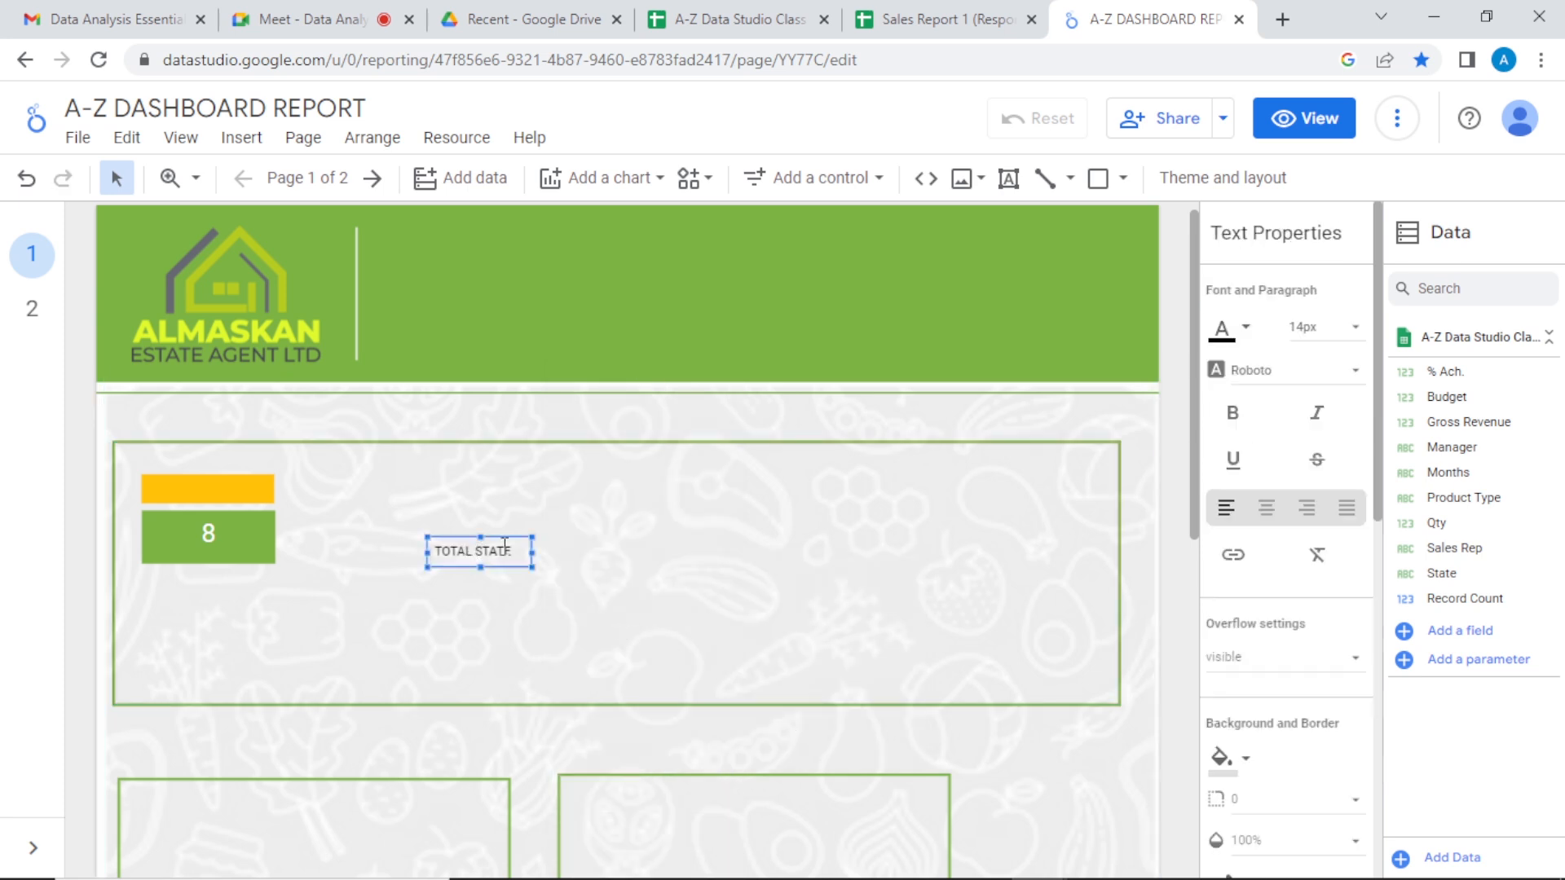
{"action": "left_click_drag", "start_coordinate": [504, 544], "coordinate": [246, 479]}
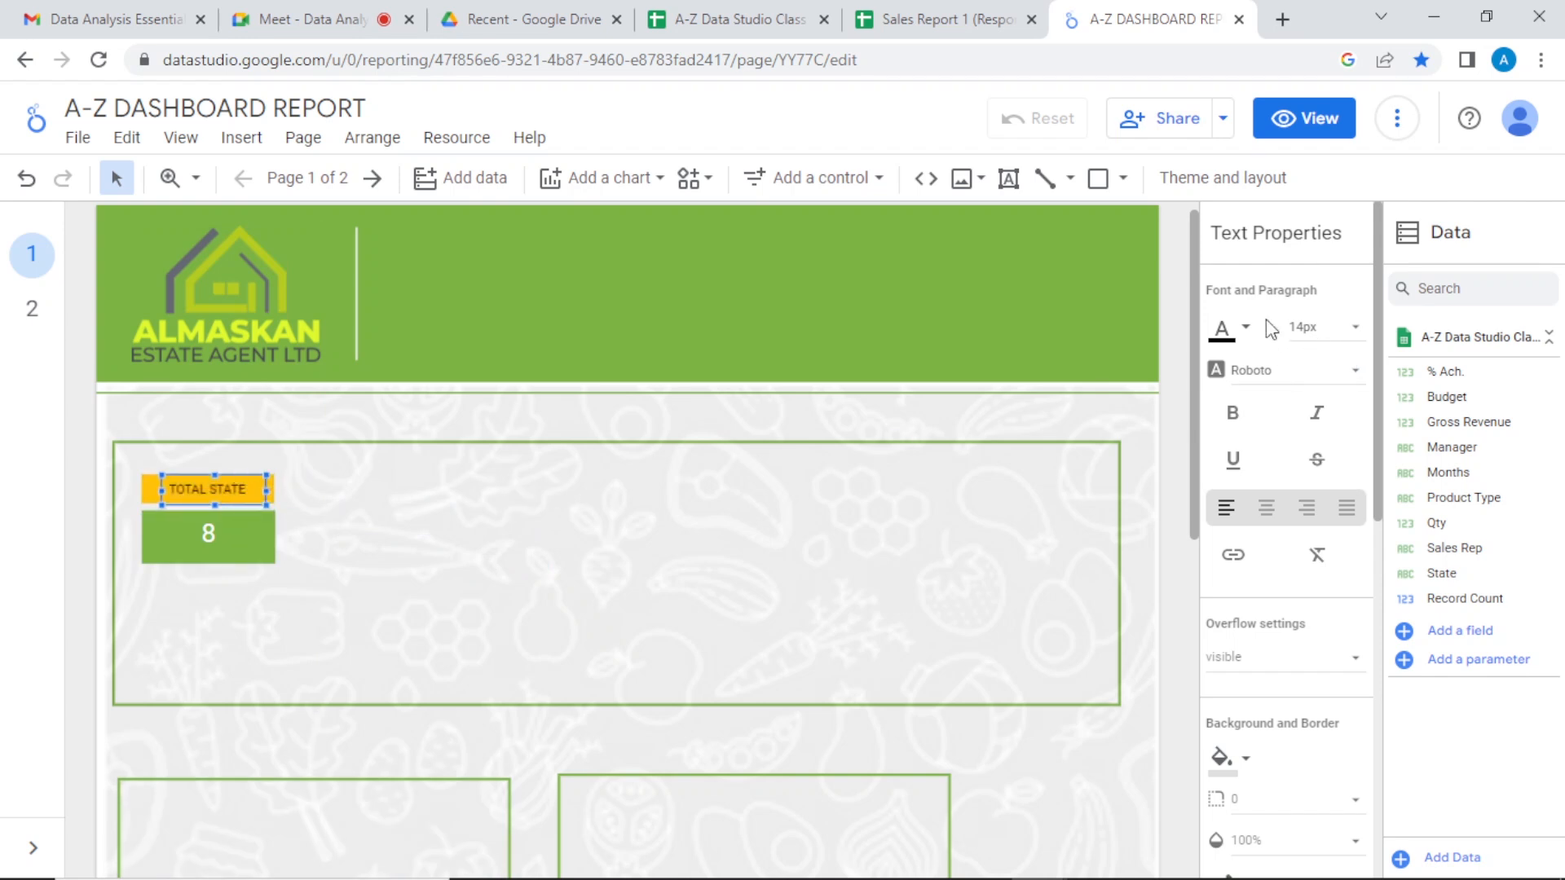
{"action": "left_click", "coordinate": [1246, 329]}
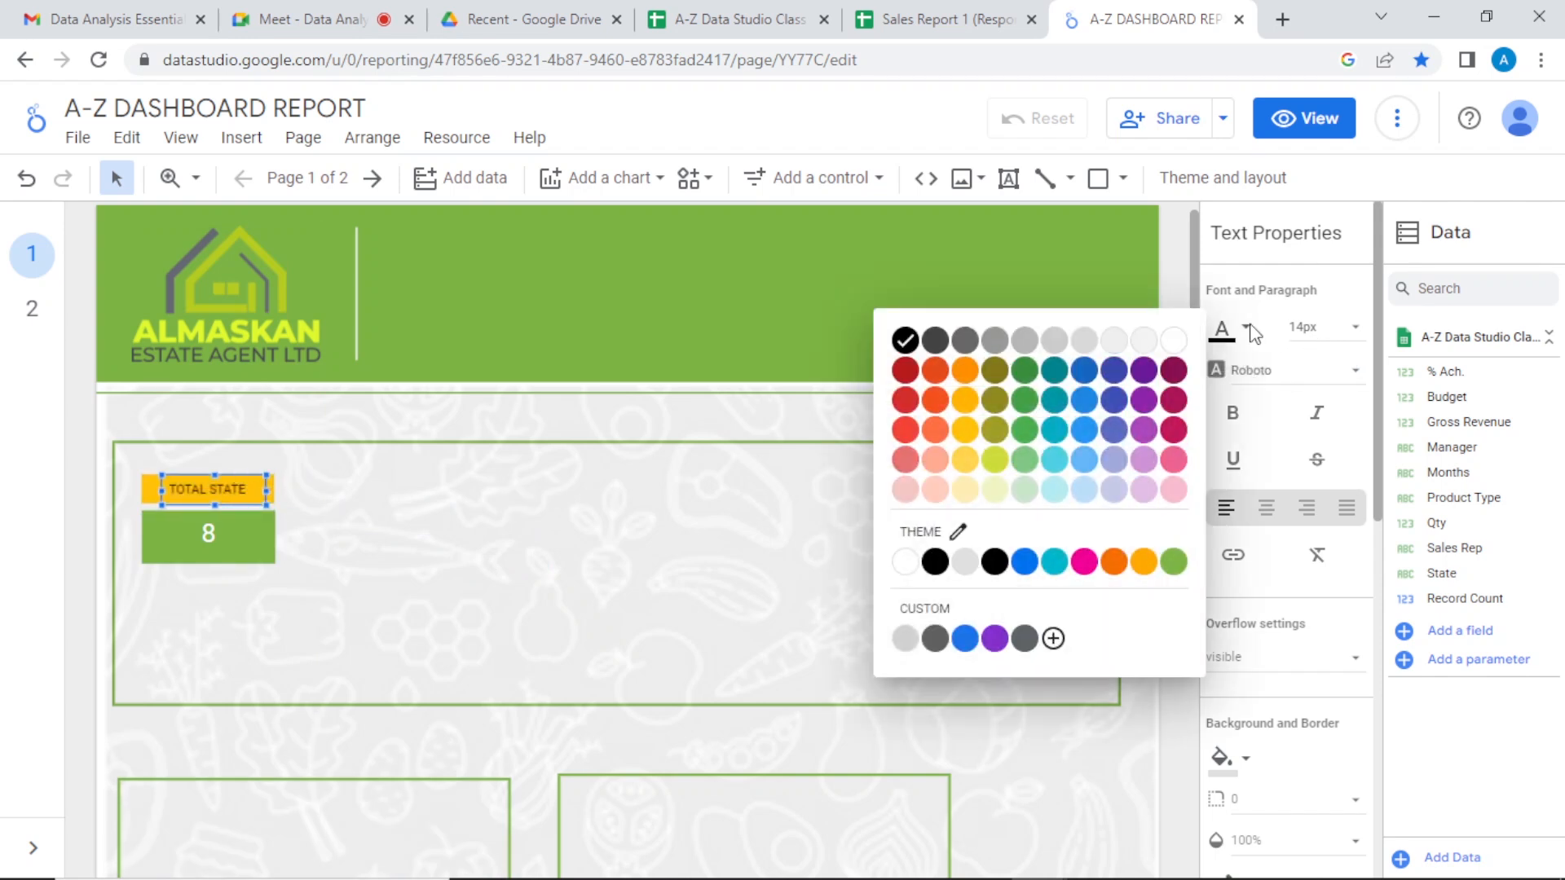
{"action": "left_click", "coordinate": [1170, 344]}
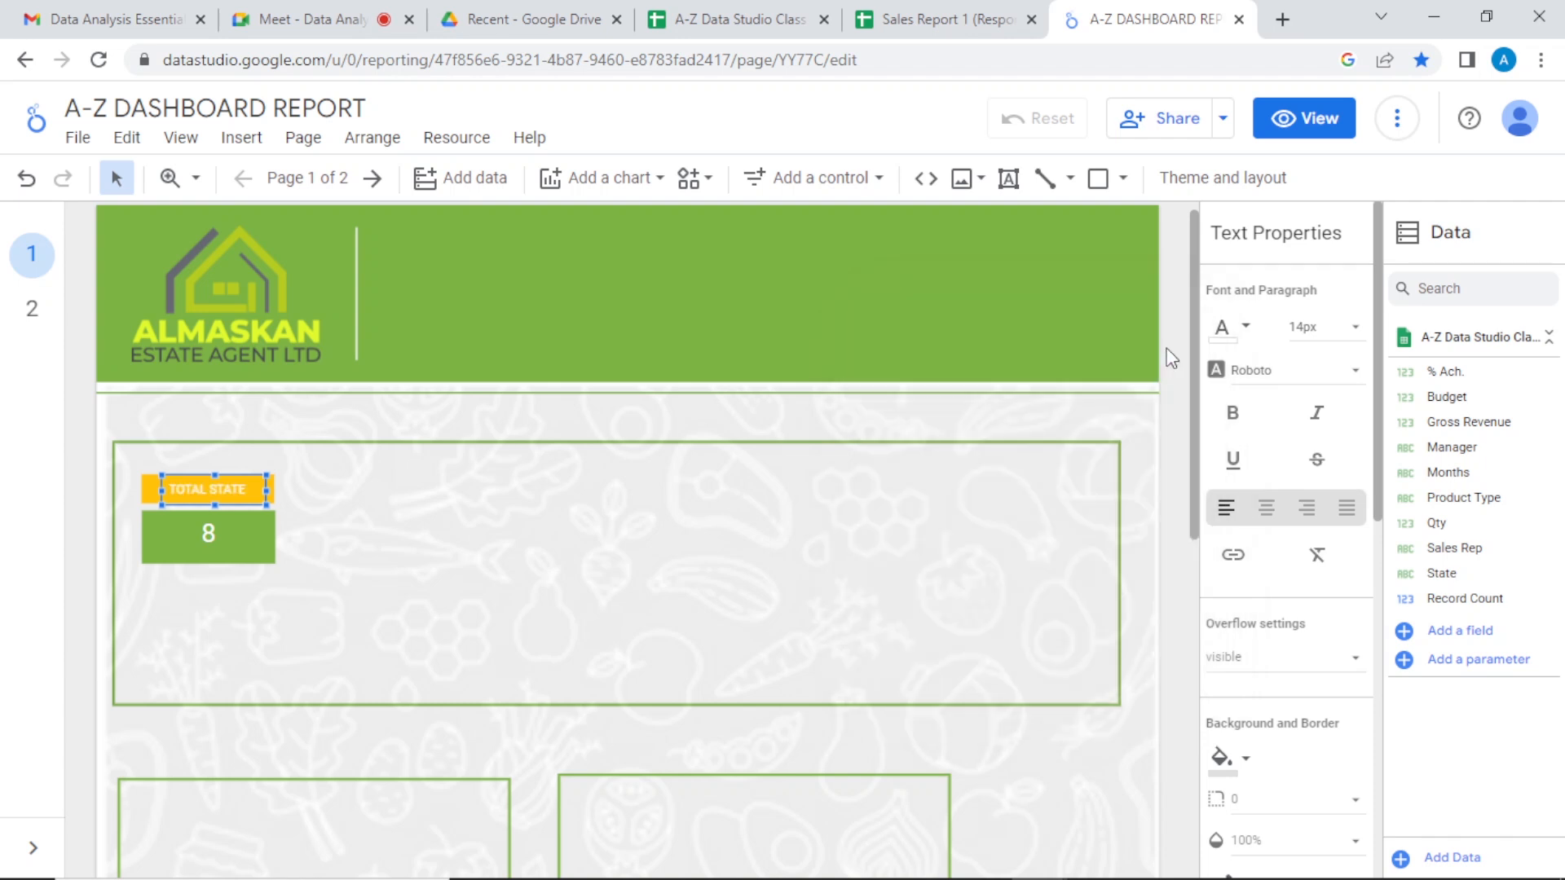
{"action": "left_click", "coordinate": [650, 546]}
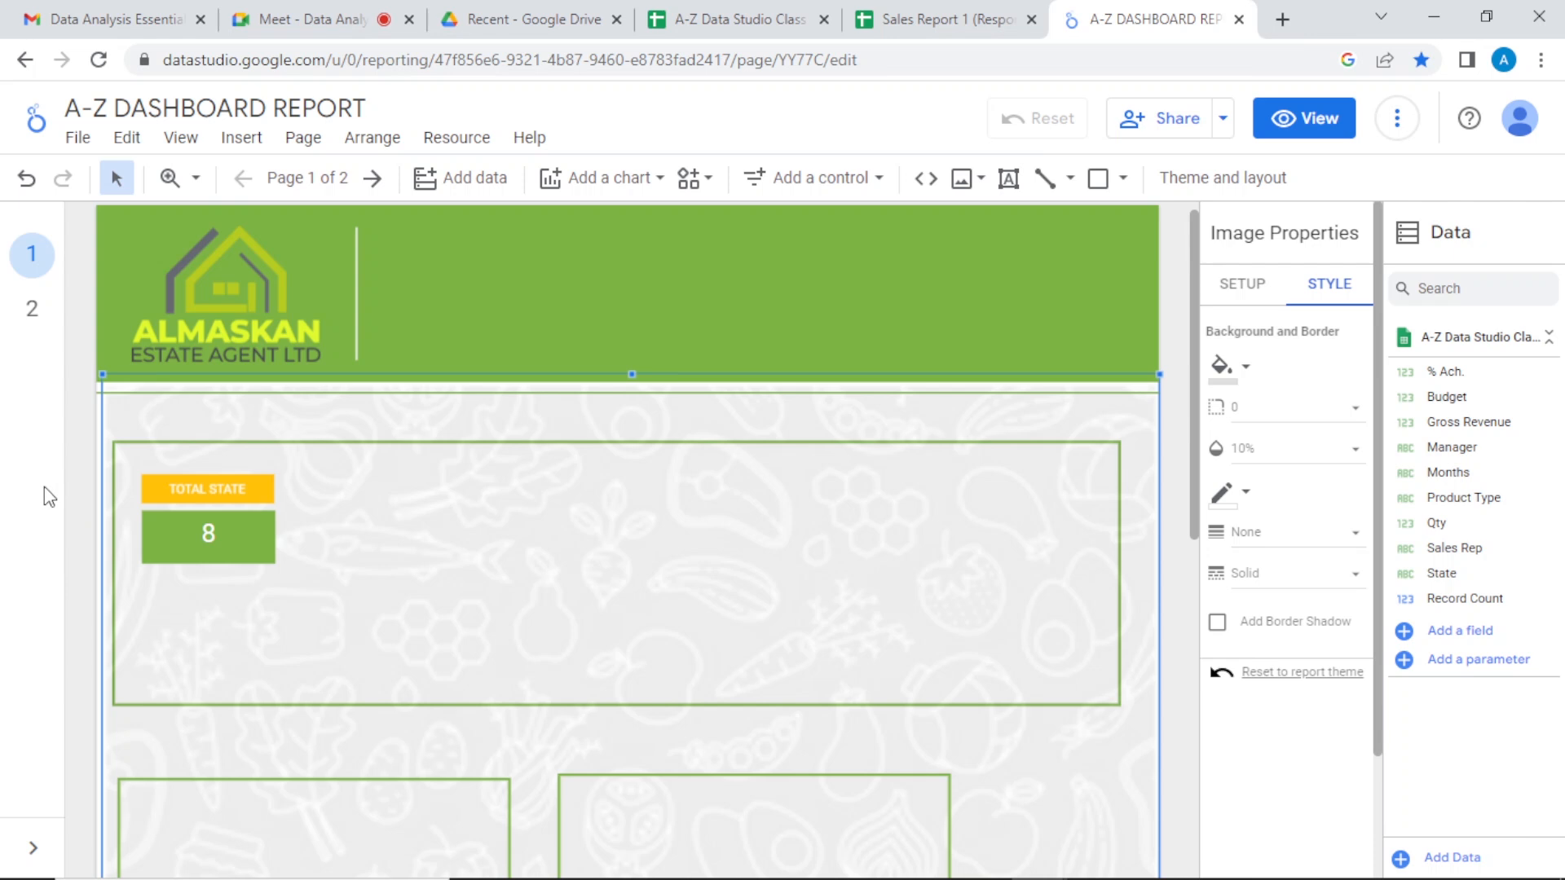
{"action": "left_click", "coordinate": [89, 502]}
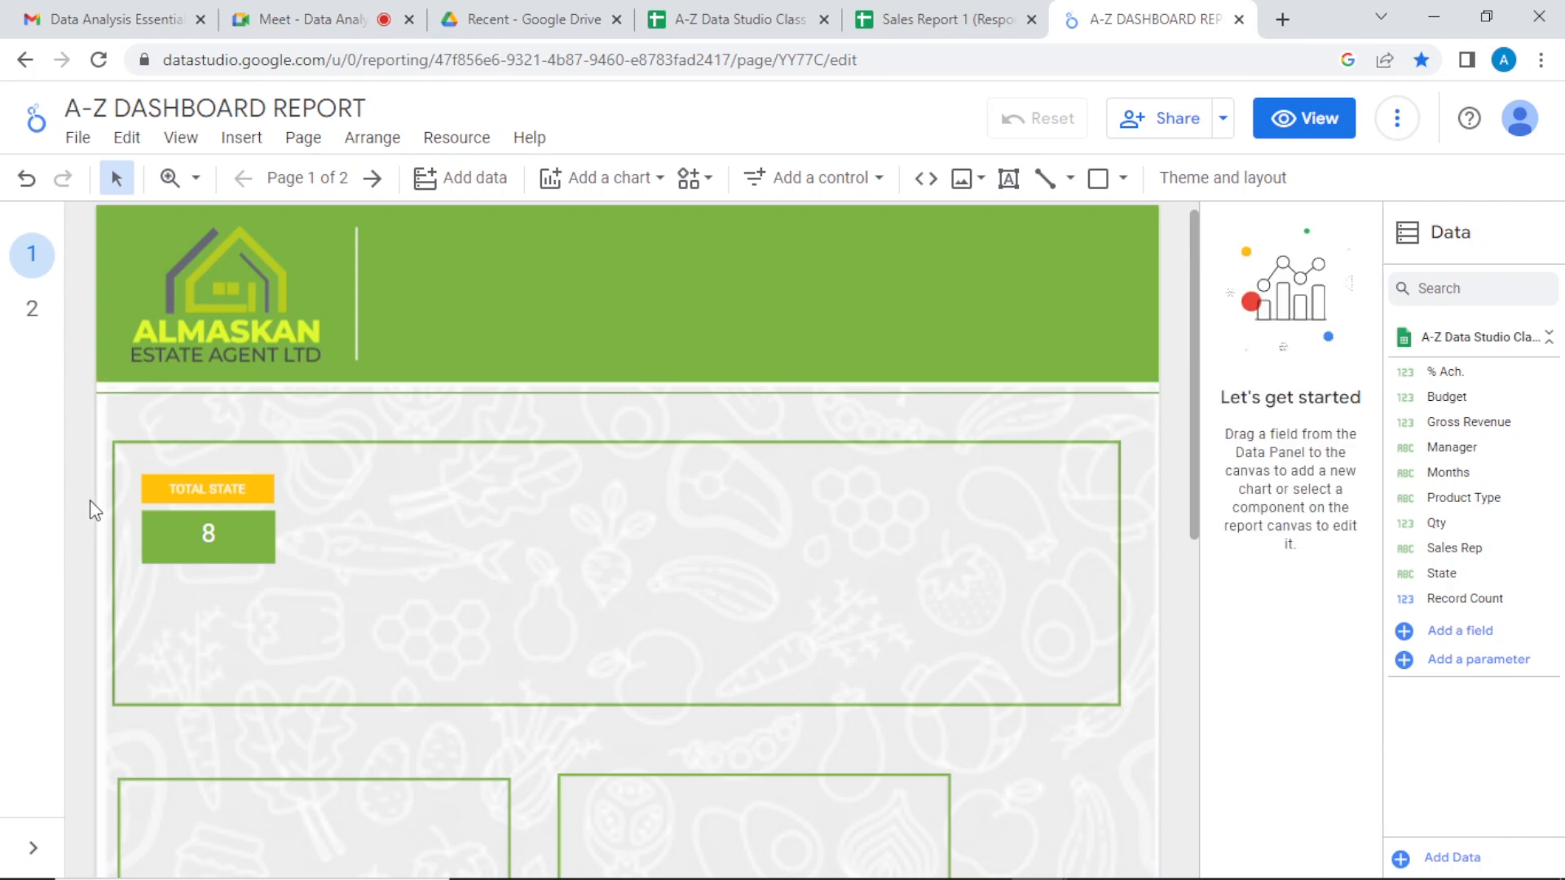
{"action": "left_click", "coordinate": [258, 538]}
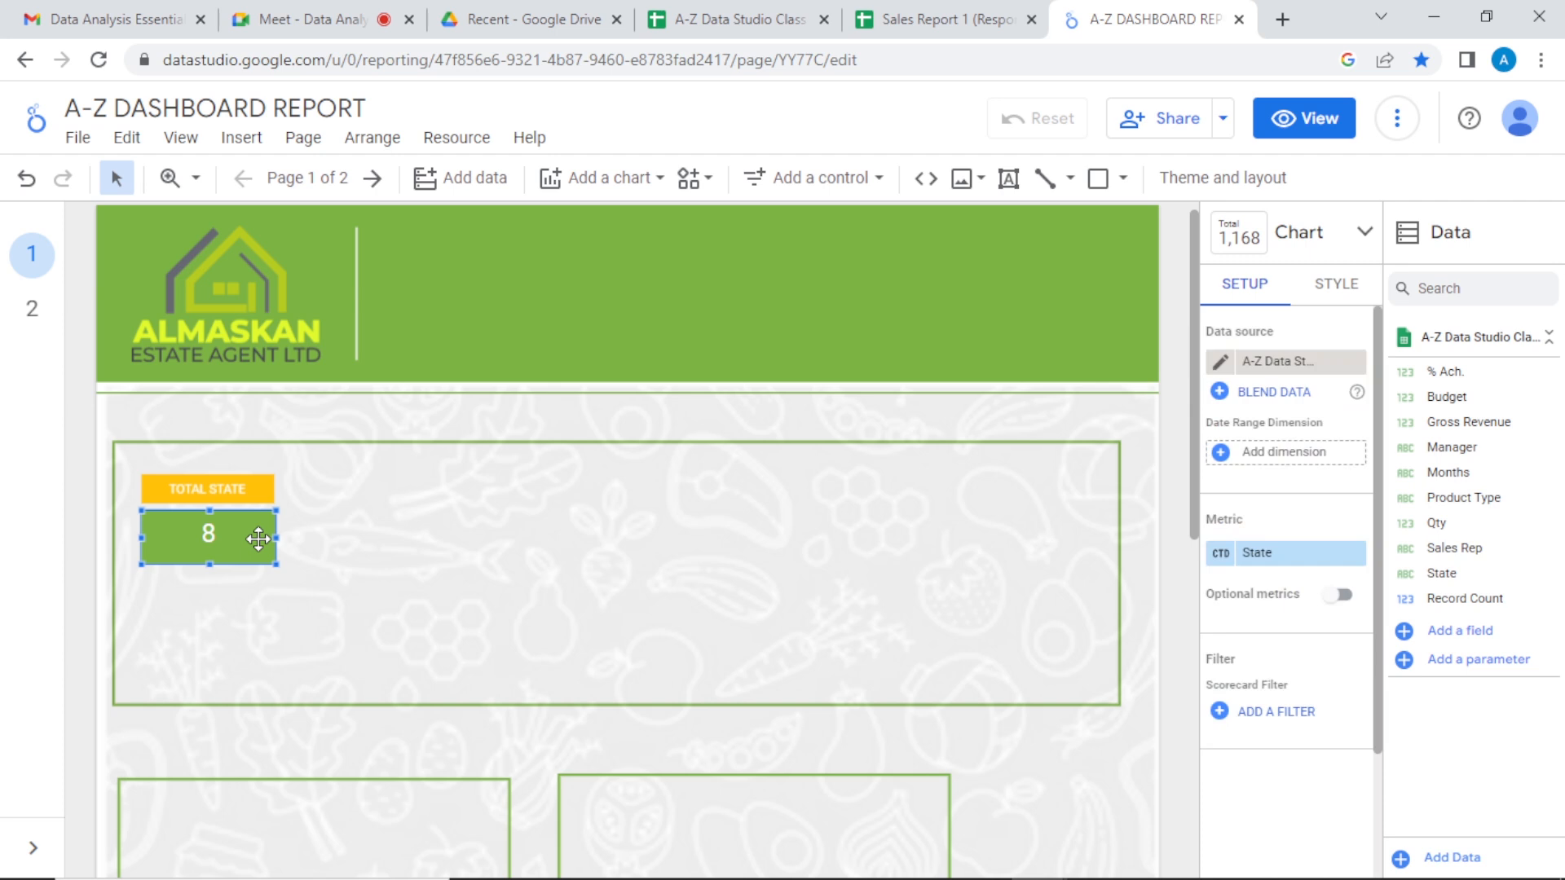
{"action": "left_click", "coordinate": [252, 489]}
{"action": "left_click", "coordinate": [255, 537]}
{"action": "left_click", "coordinate": [255, 486]}
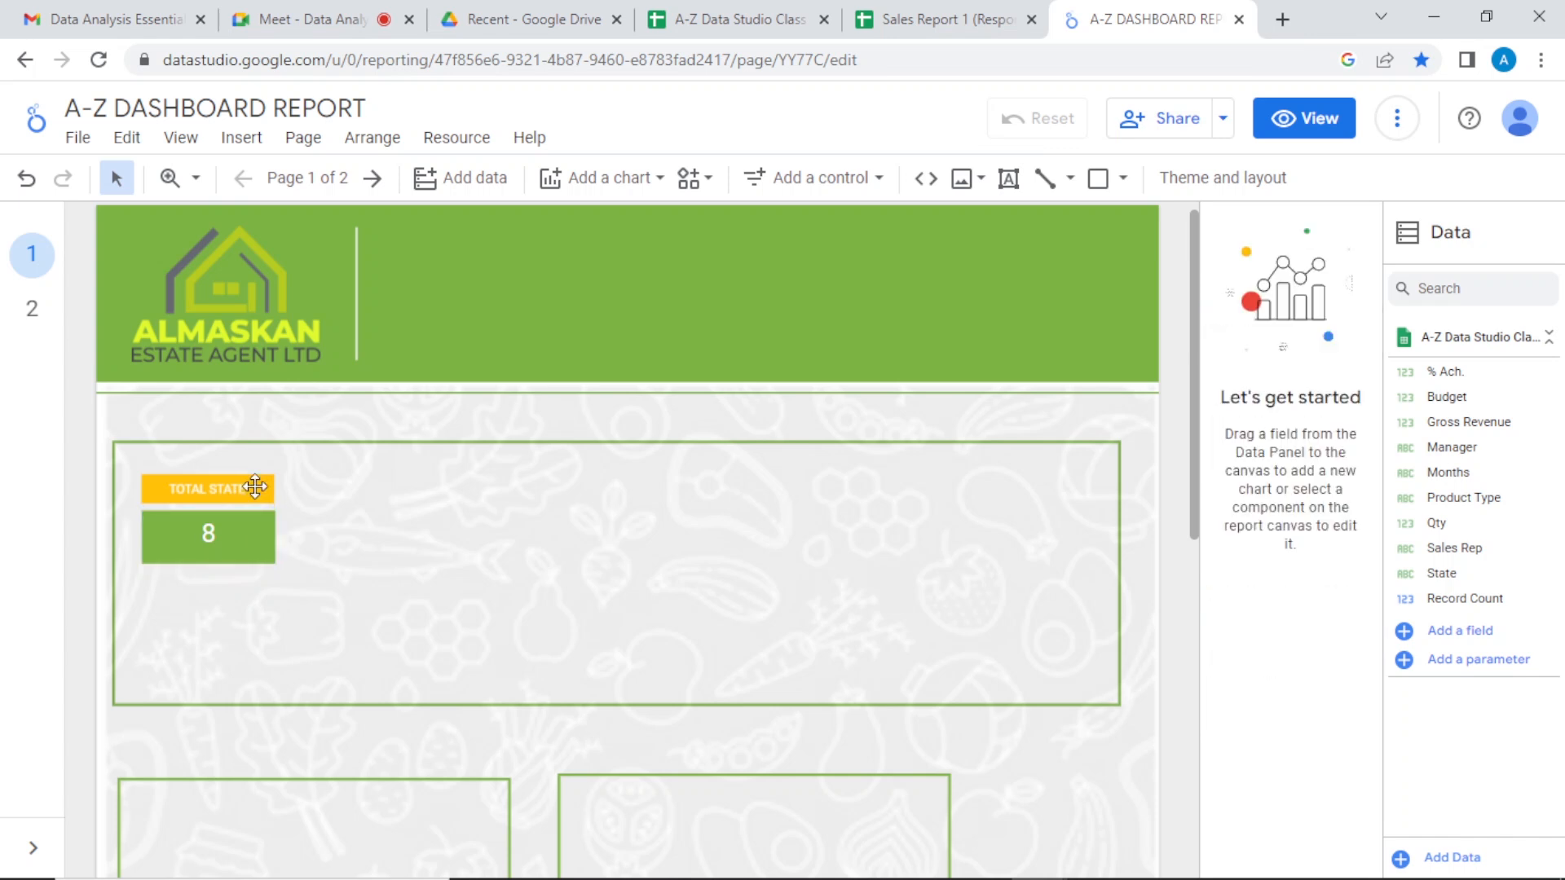
{"action": "left_click", "coordinate": [258, 545]}
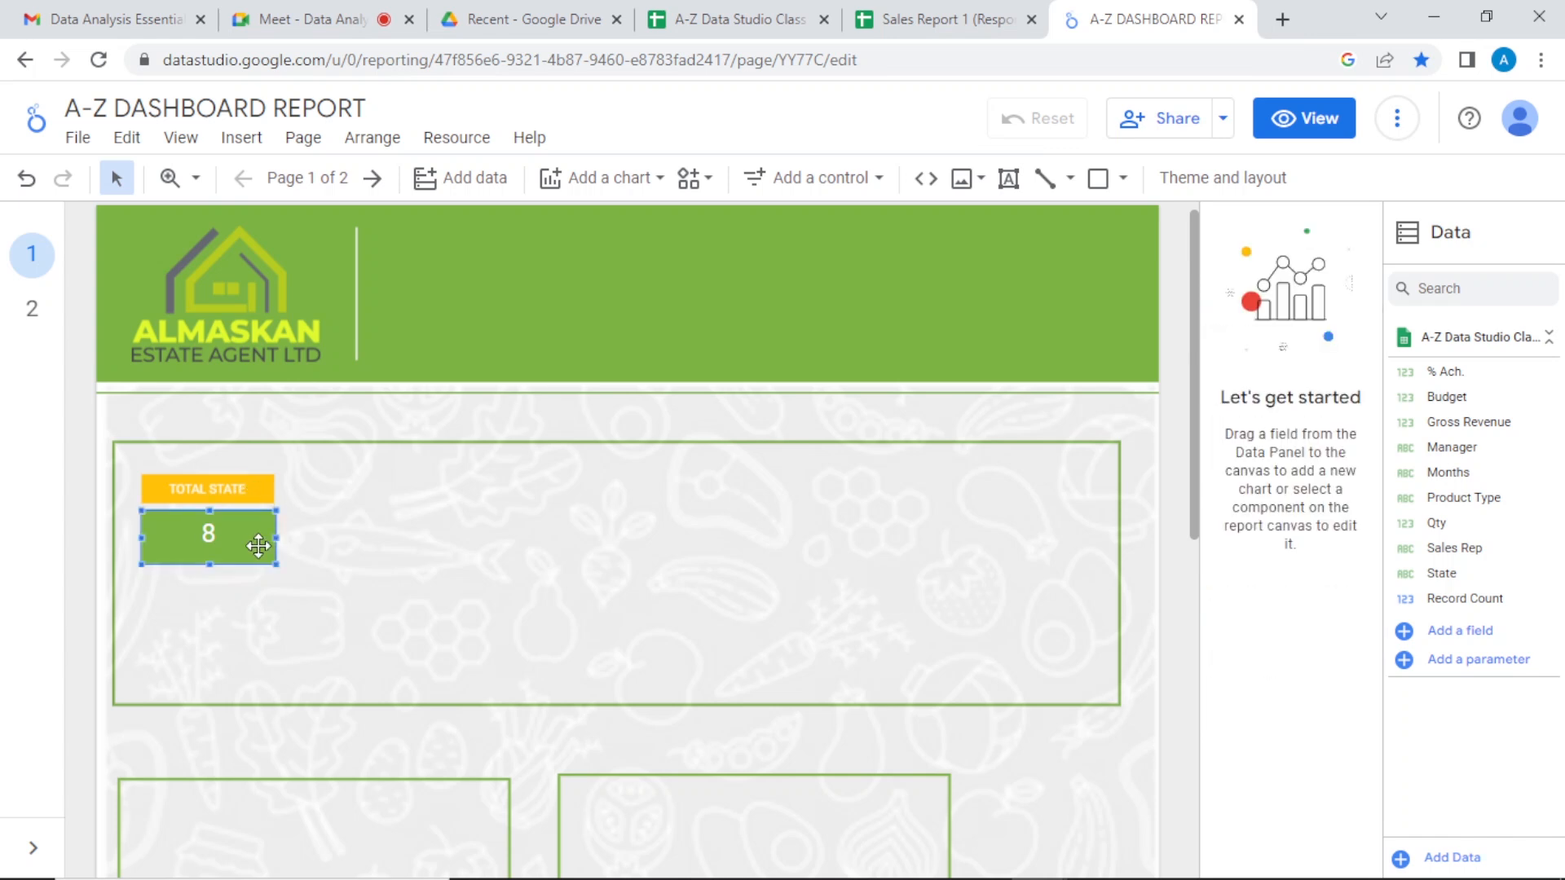
{"action": "left_click", "coordinate": [256, 492]}
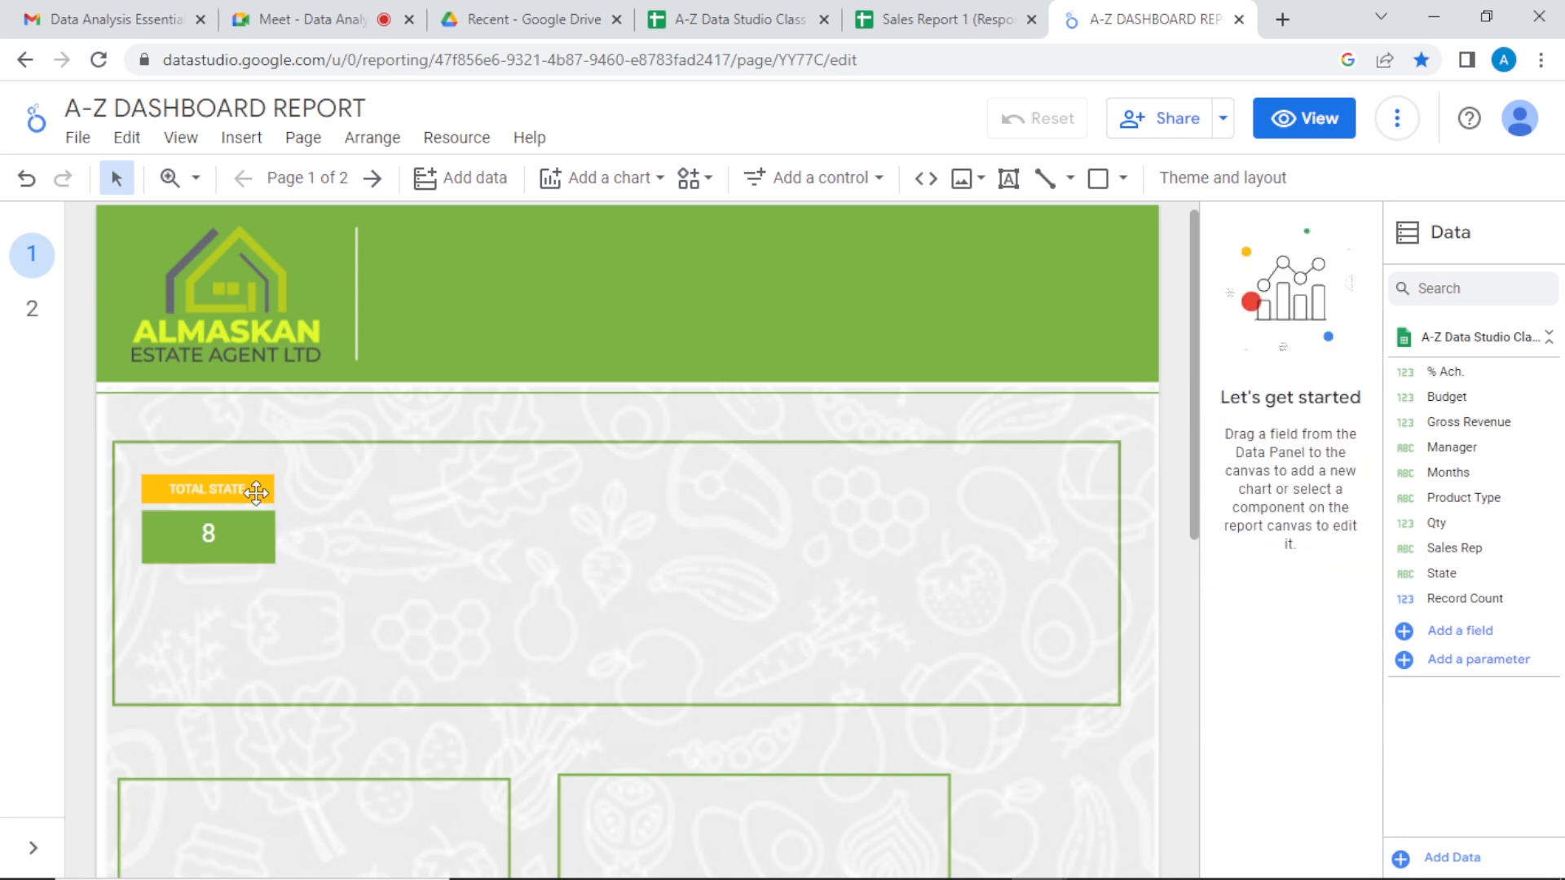
Step: Duplicate the State scorecard, placing the copy level beside the original, and replace the copy's metric with Manager
{"action": "left_click", "coordinate": [261, 542]}
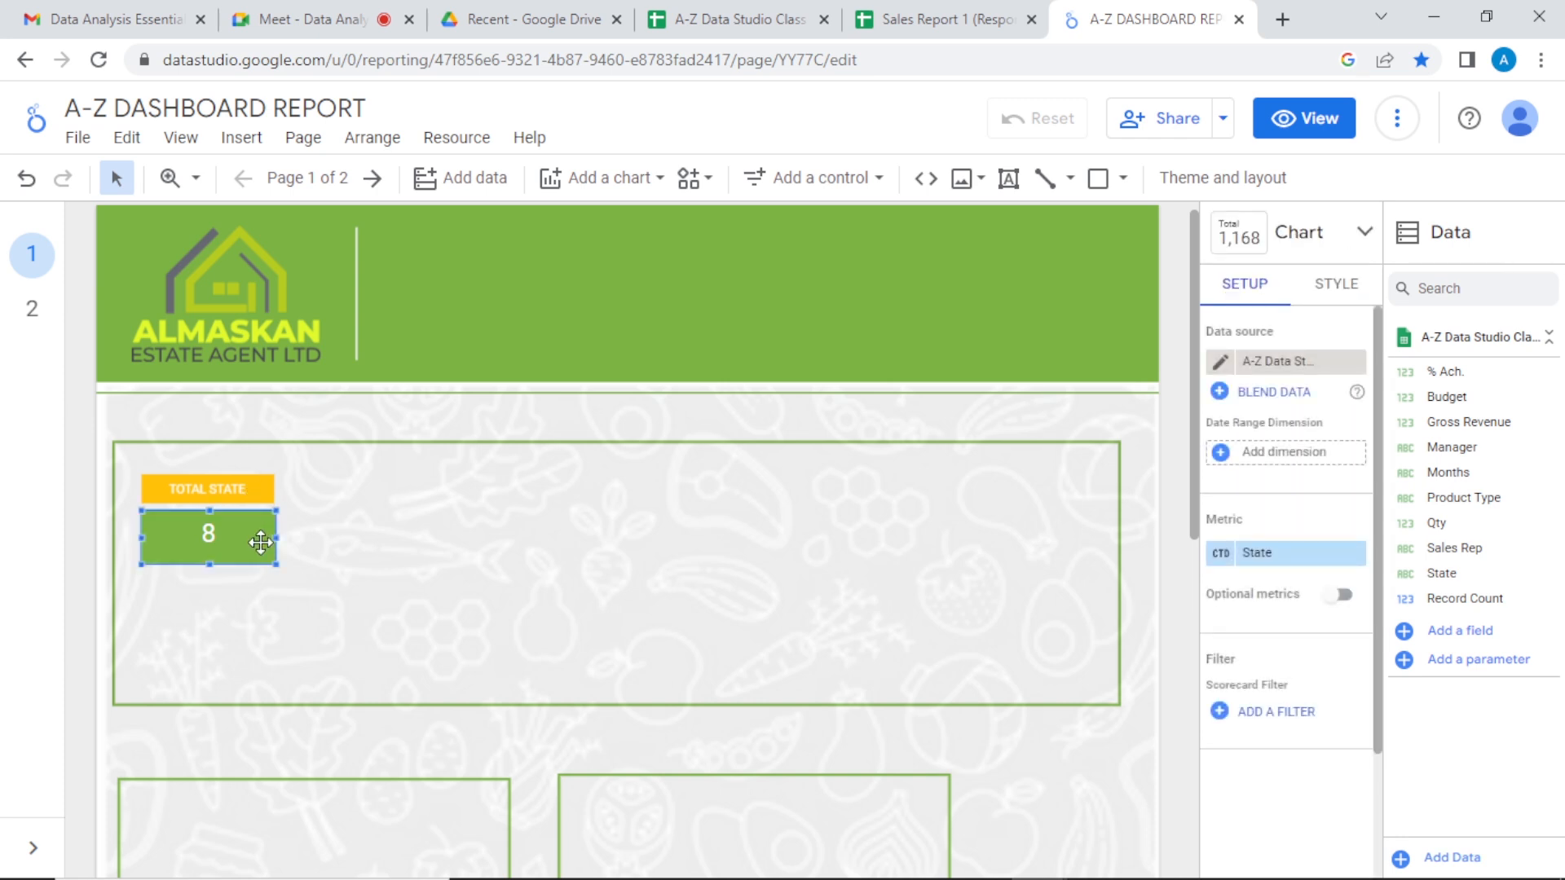
{"action": "key", "text": "ctrl+d"}
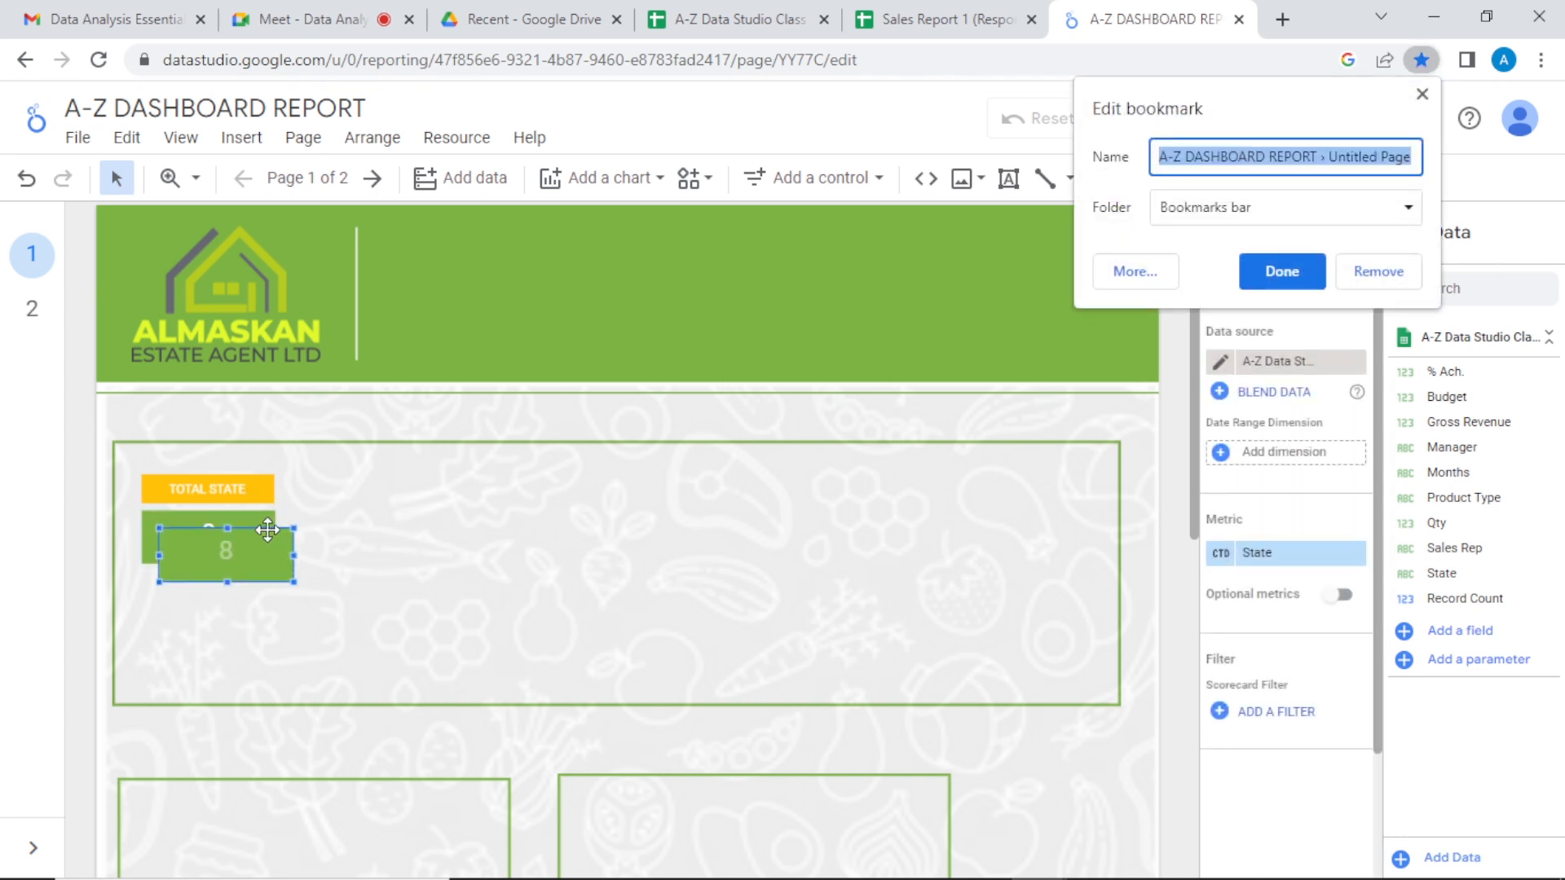
{"action": "left_click_drag", "start_coordinate": [267, 528], "coordinate": [437, 511]}
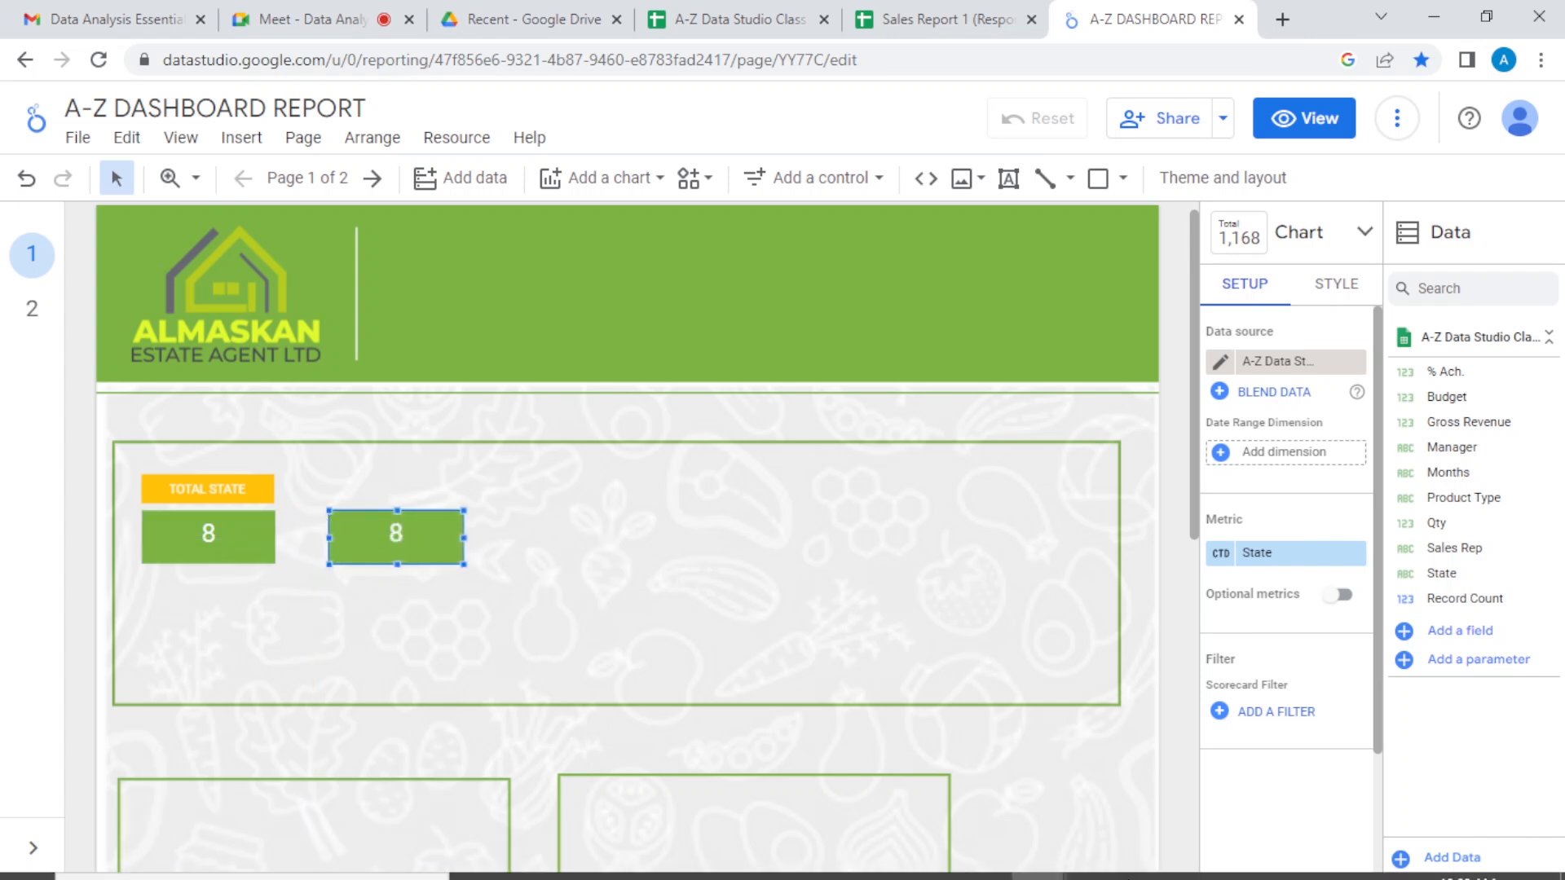
{"action": "mouse_move", "coordinate": [937, 869]}
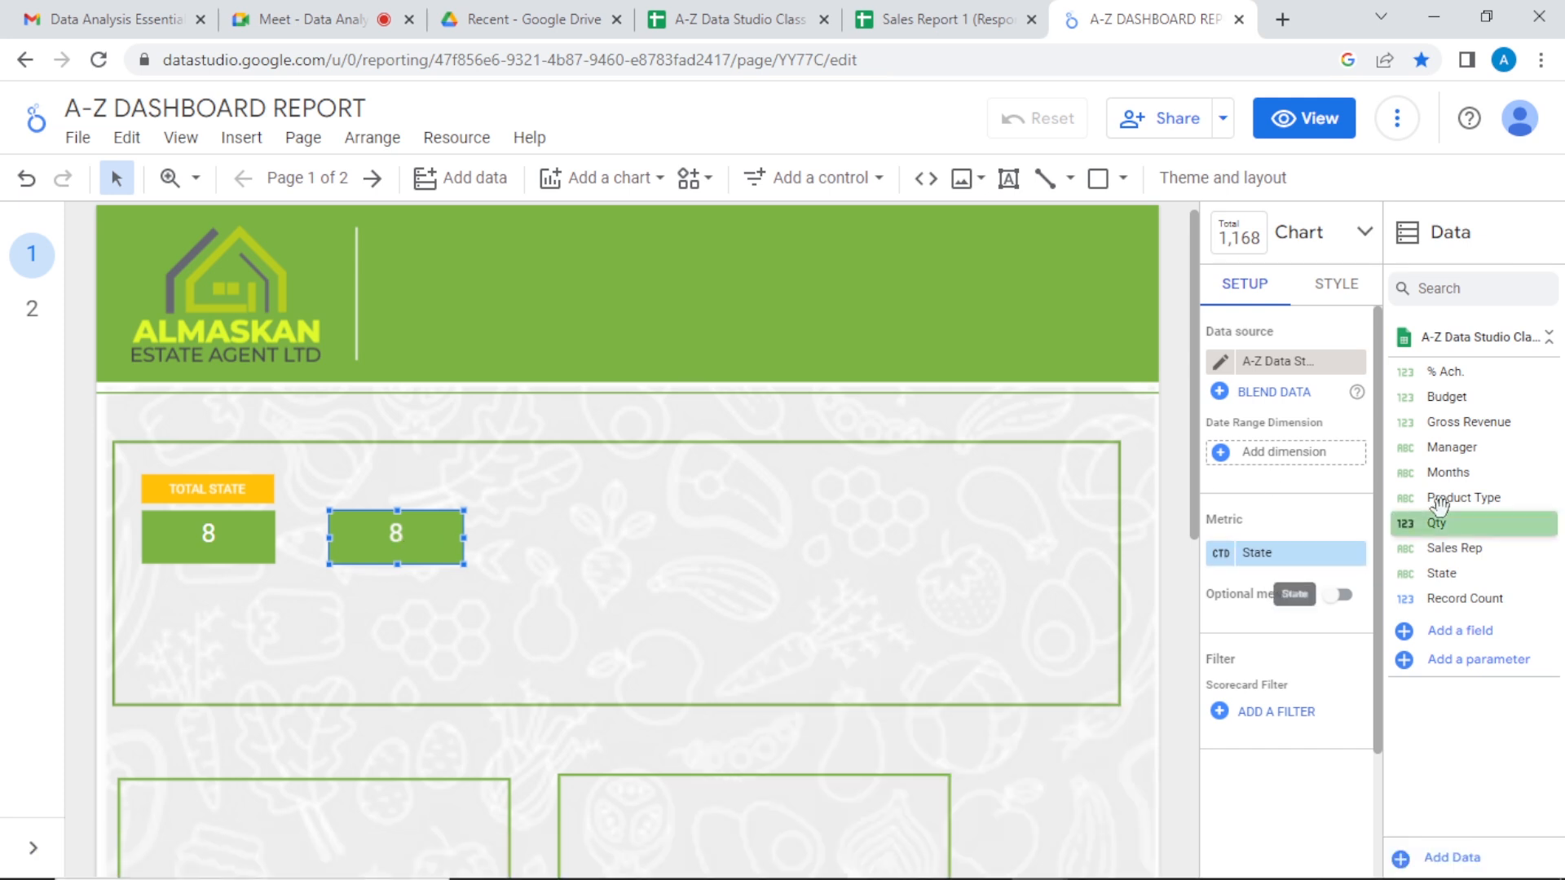
{"action": "left_click_drag", "start_coordinate": [1474, 451], "coordinate": [1317, 570]}
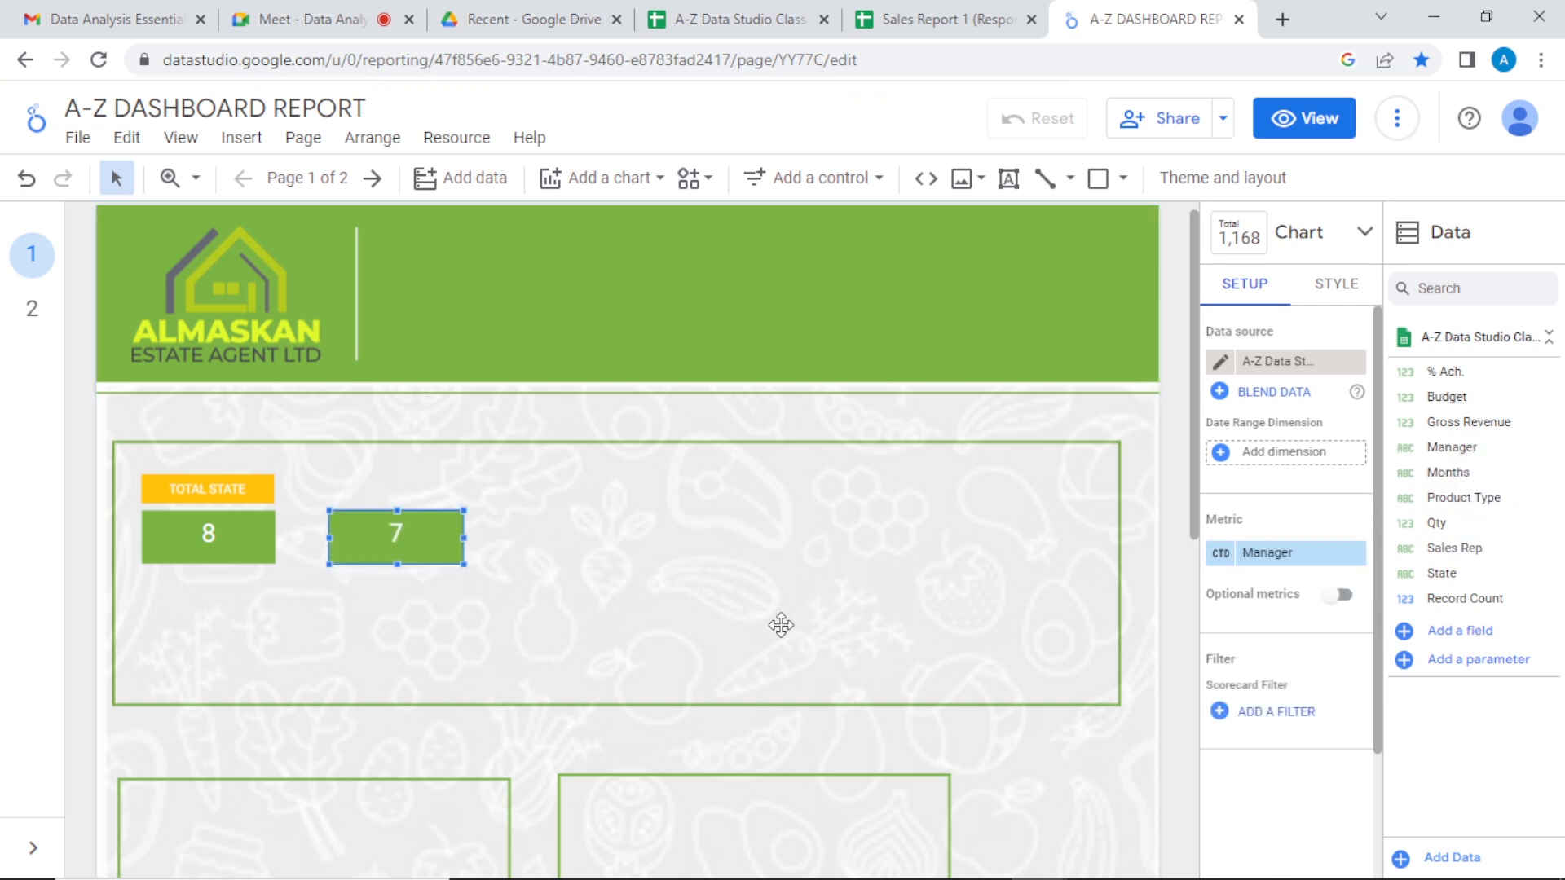
Step: Duplicate the TOTAL STATE text box together with its amber rectangle and place the copies directly above the Manager scorecard
{"action": "left_click", "coordinate": [263, 481]}
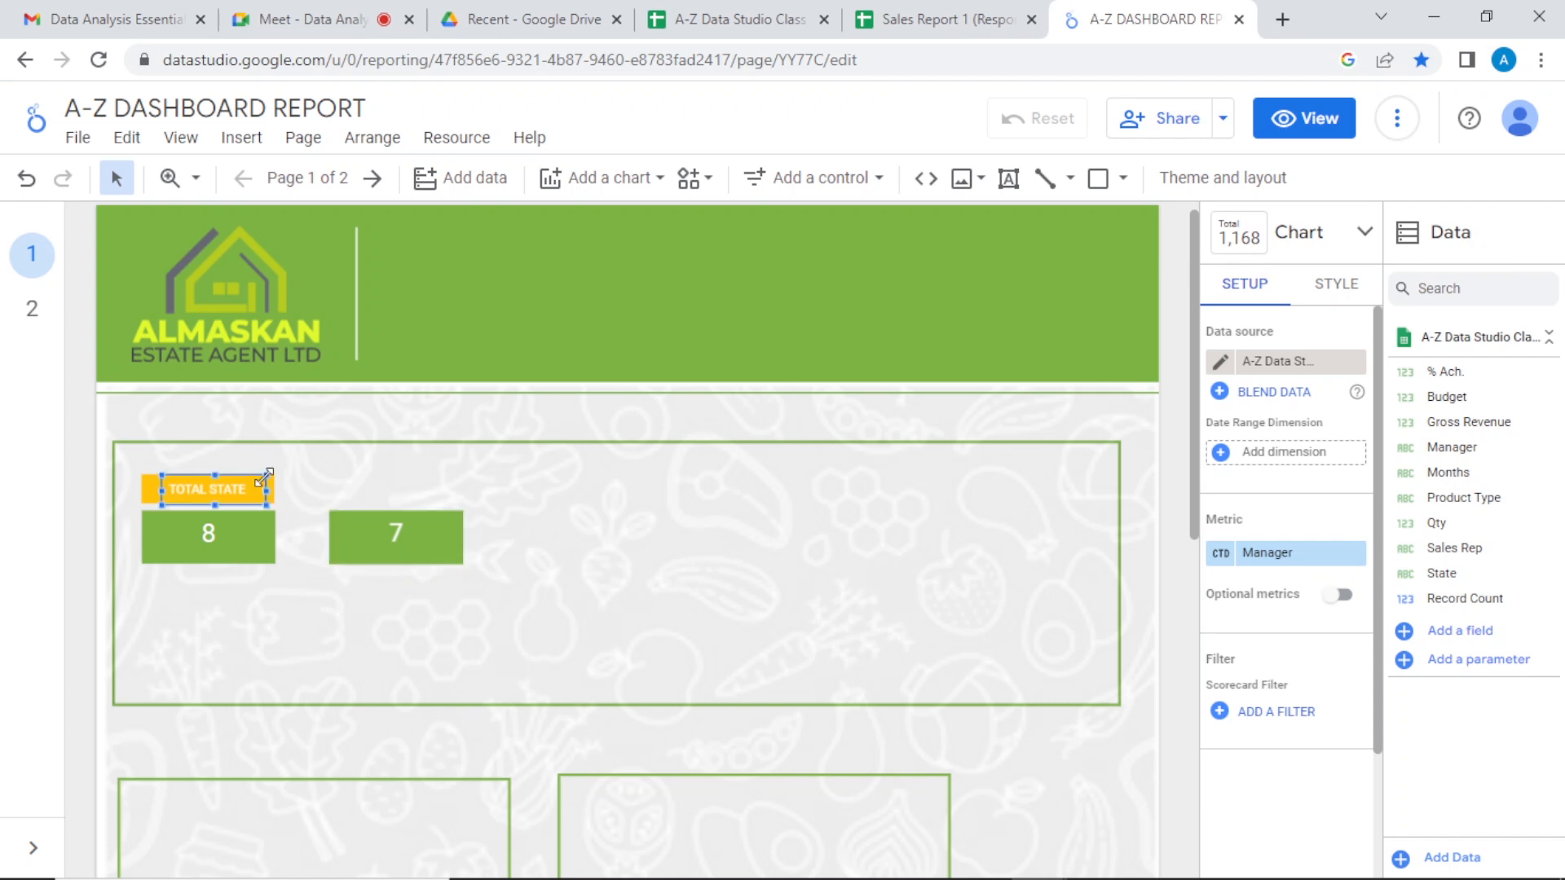
{"action": "left_click", "coordinate": [274, 482]}
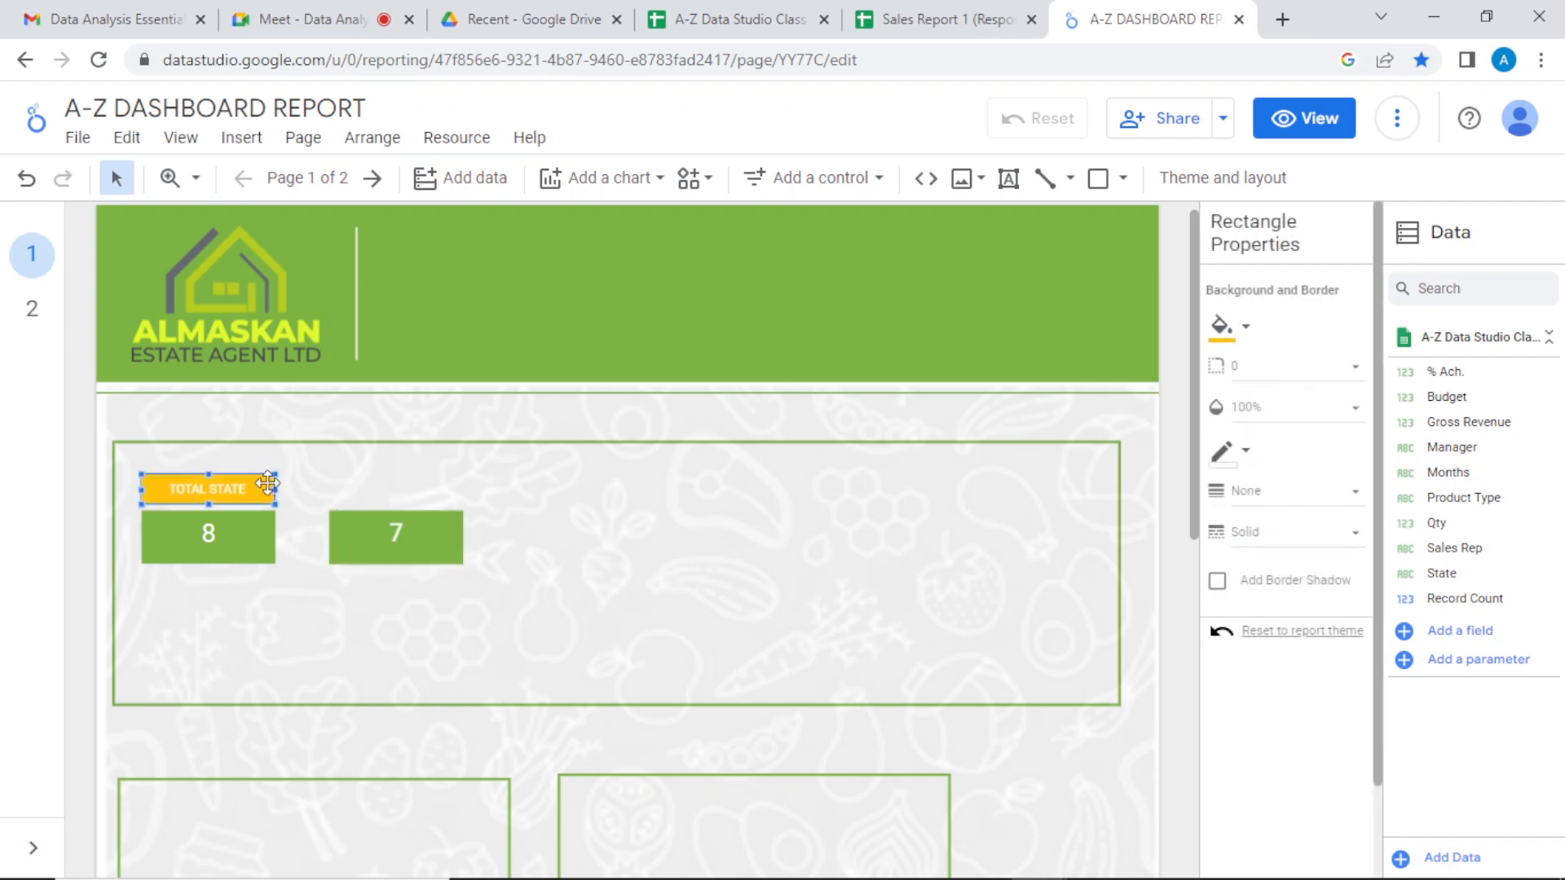
{"action": "left_click", "coordinate": [260, 486], "text": "shift"}
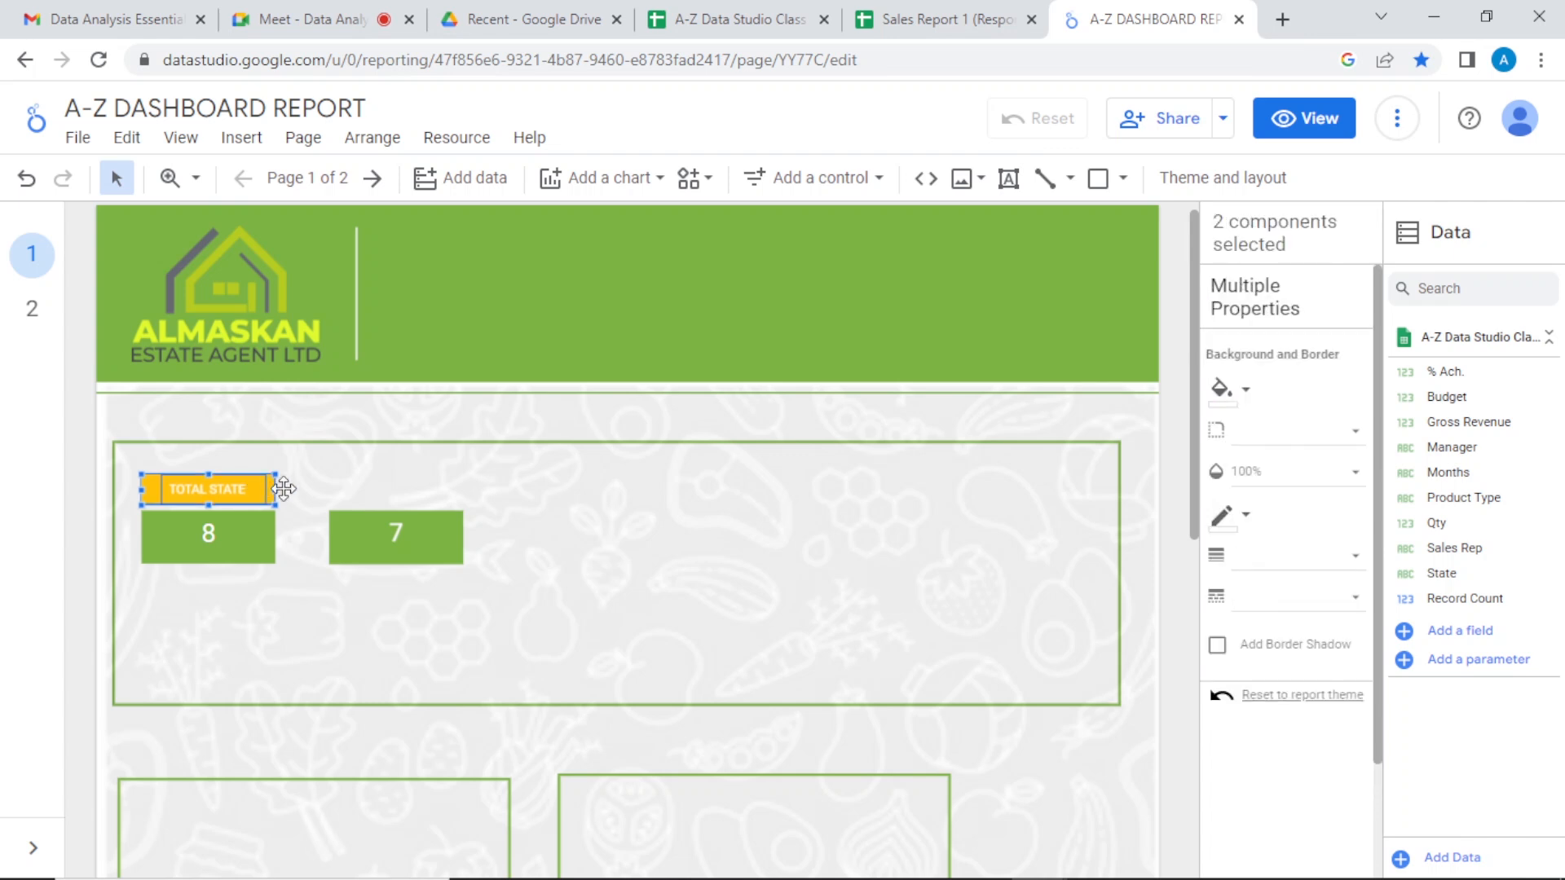
{"action": "key", "text": "ctrl+d"}
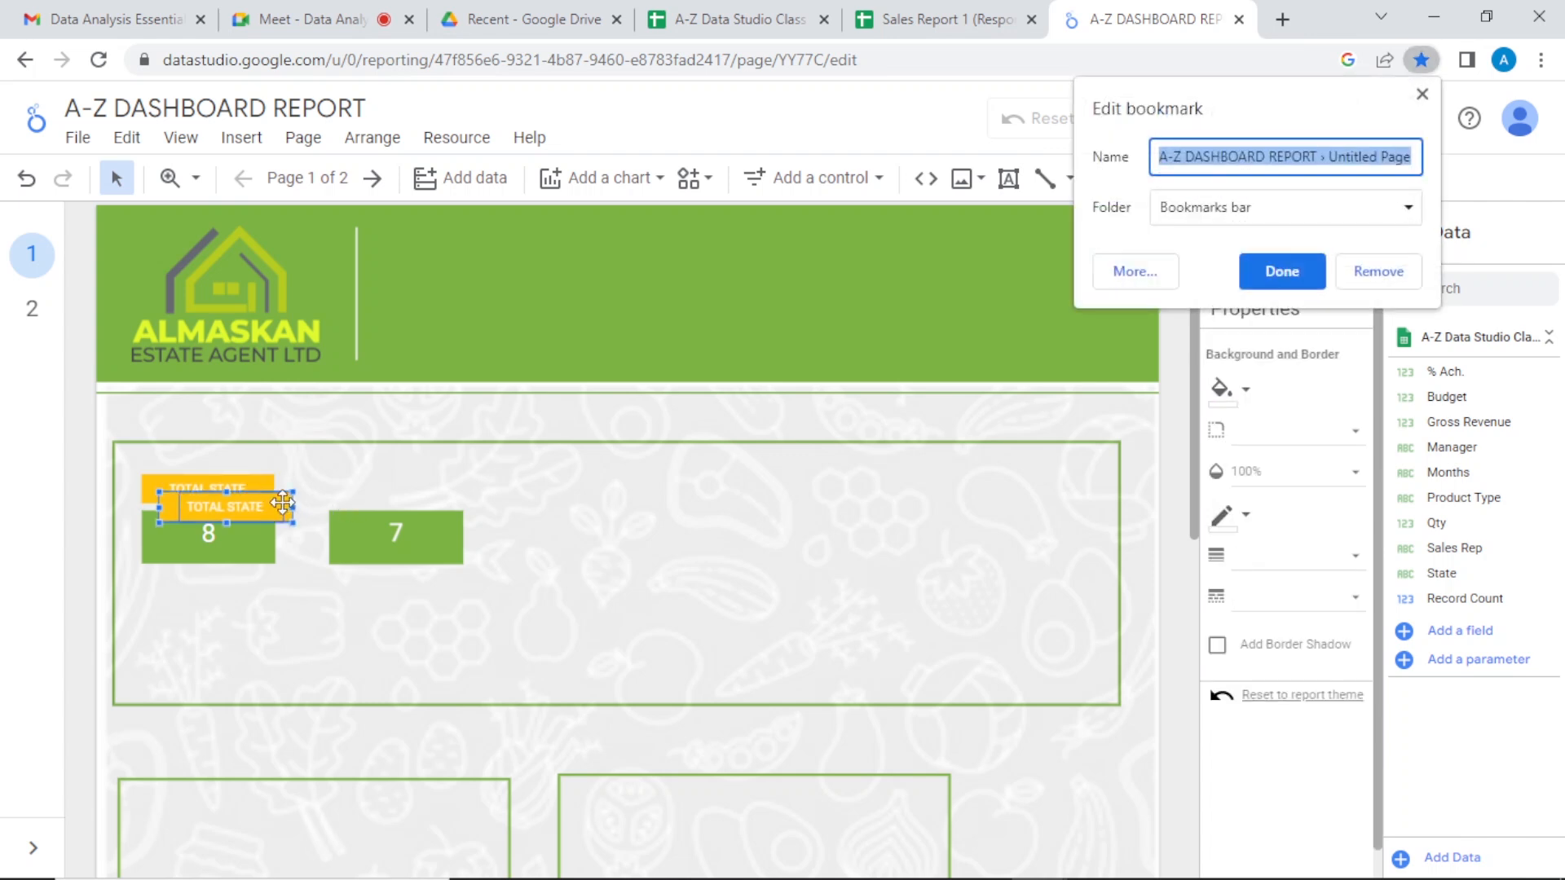
{"action": "key", "text": "Escape"}
{"action": "left_click_drag", "start_coordinate": [274, 495], "coordinate": [445, 472]}
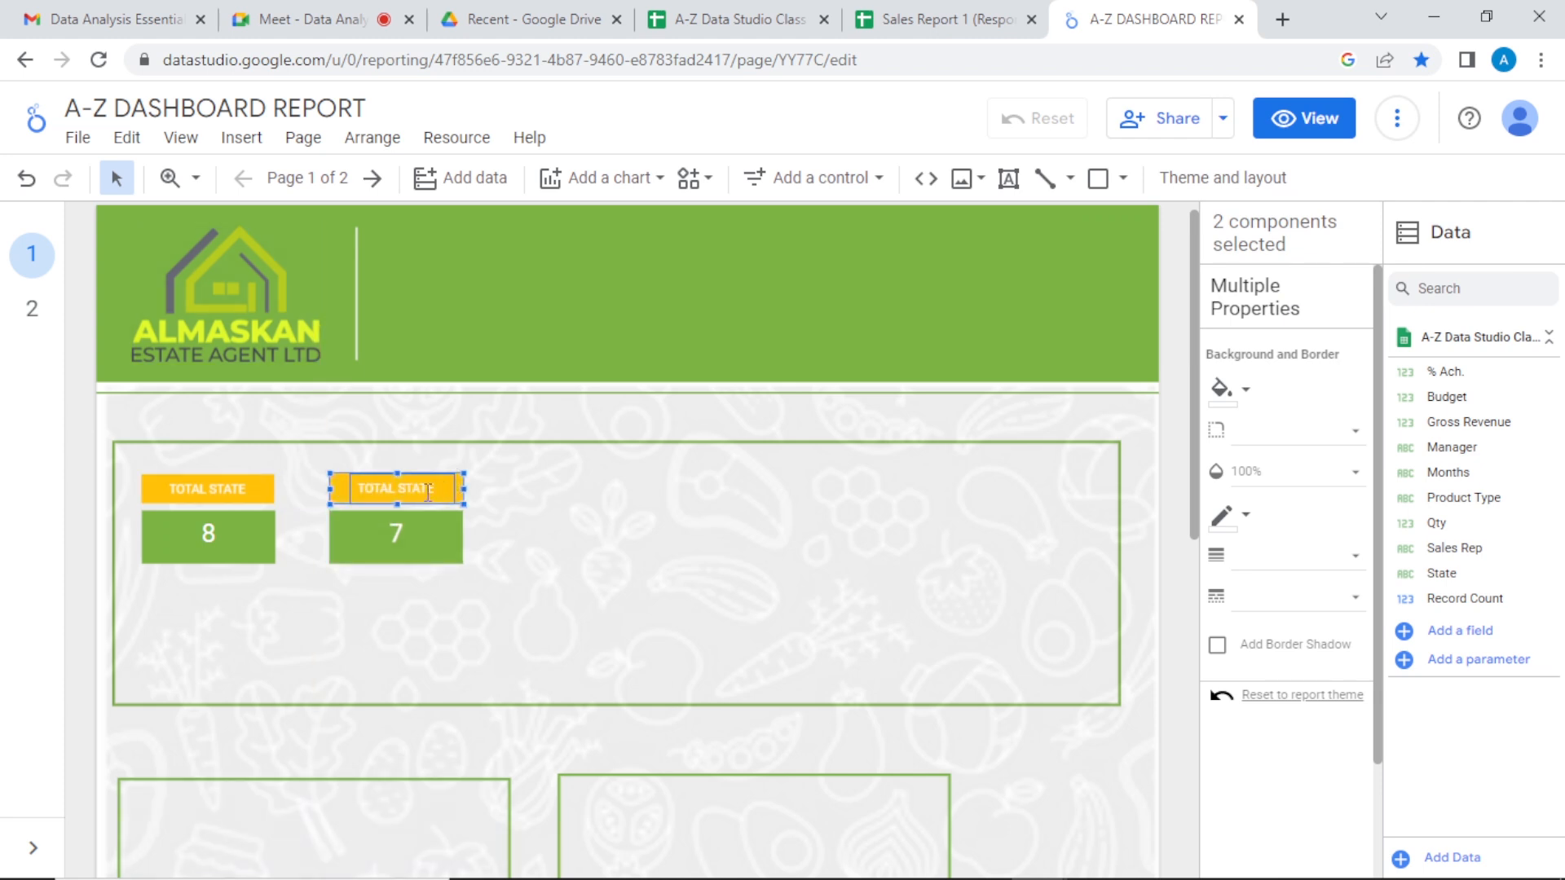
Step: Change the copied label's text to TOTAL MANAGER, widen its text box to the amber rectangle's width and centre the text
{"action": "left_click", "coordinate": [448, 486]}
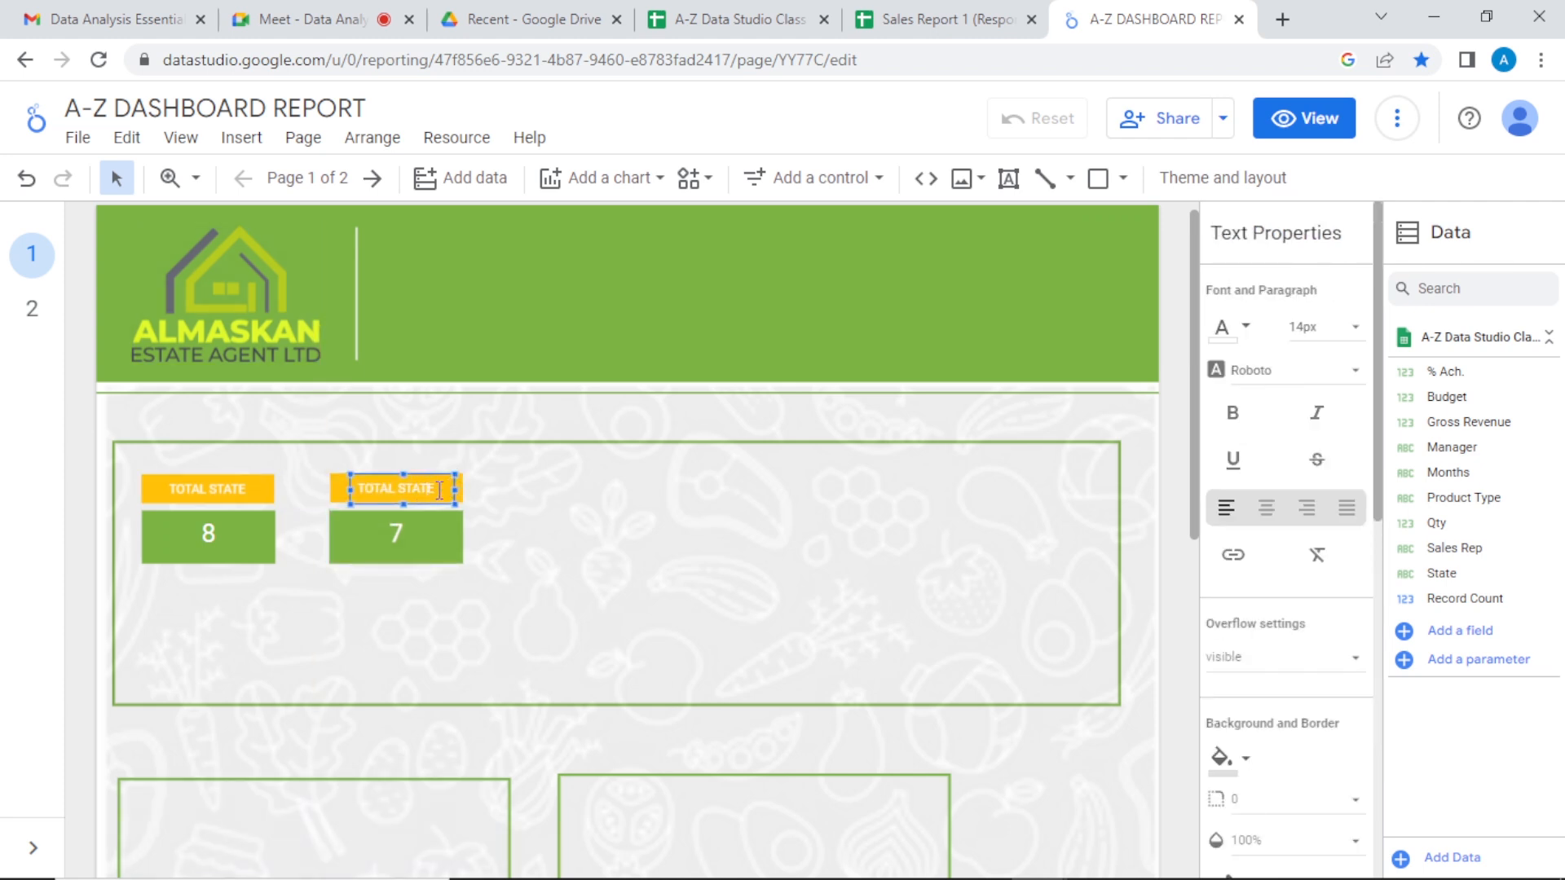
{"action": "left_click_drag", "start_coordinate": [439, 489], "coordinate": [406, 490]}
{"action": "type", "text": "MANAGER"}
{"action": "left_click_drag", "start_coordinate": [454, 489], "coordinate": [466, 497]}
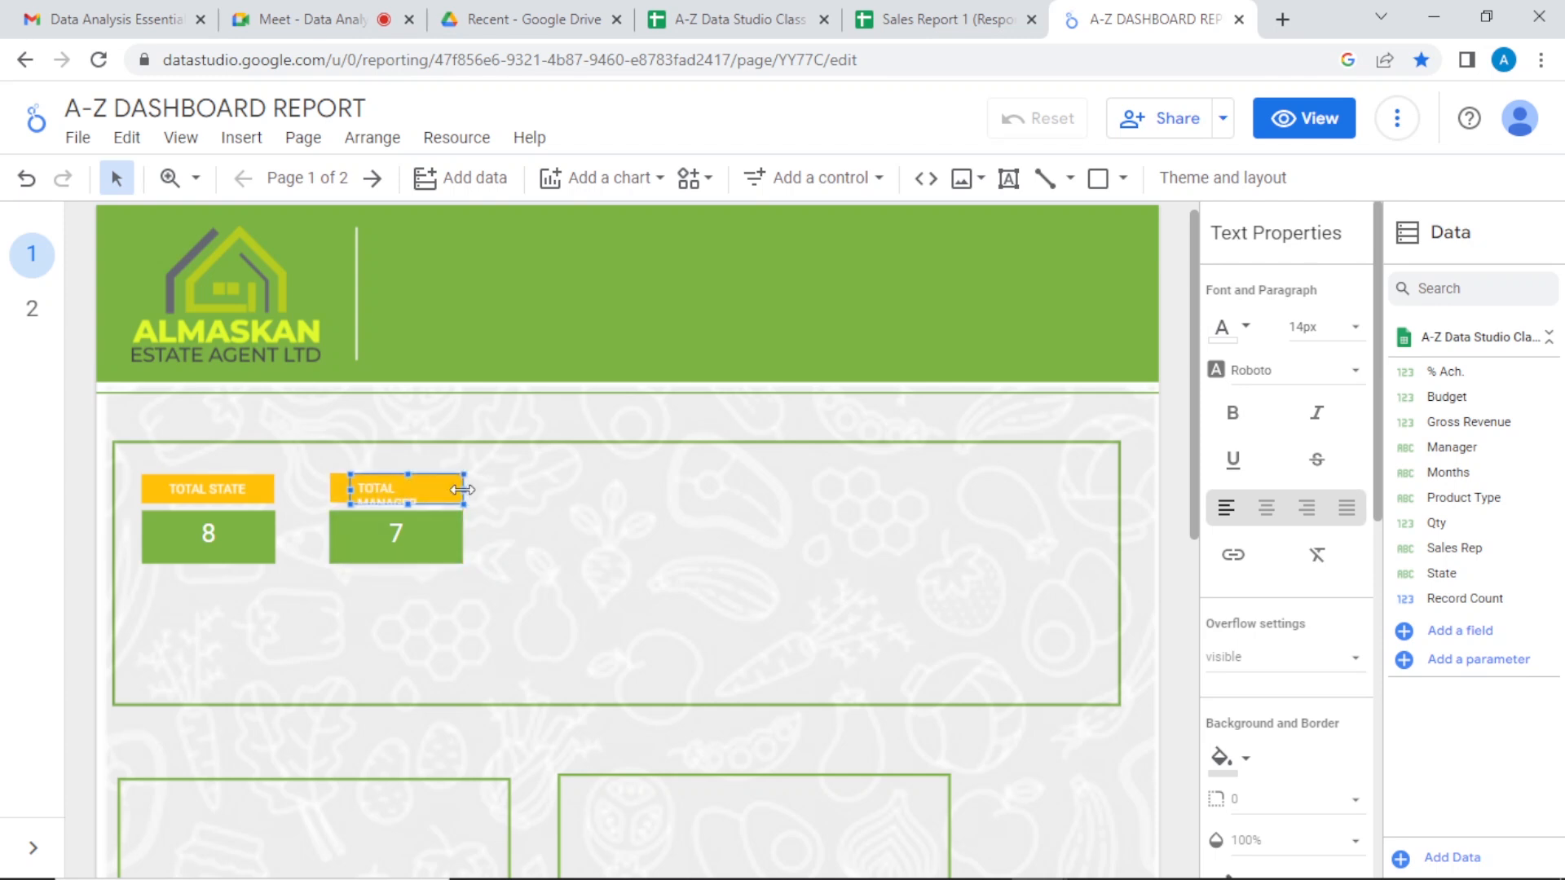
{"action": "left_click_drag", "start_coordinate": [350, 487], "coordinate": [329, 488]}
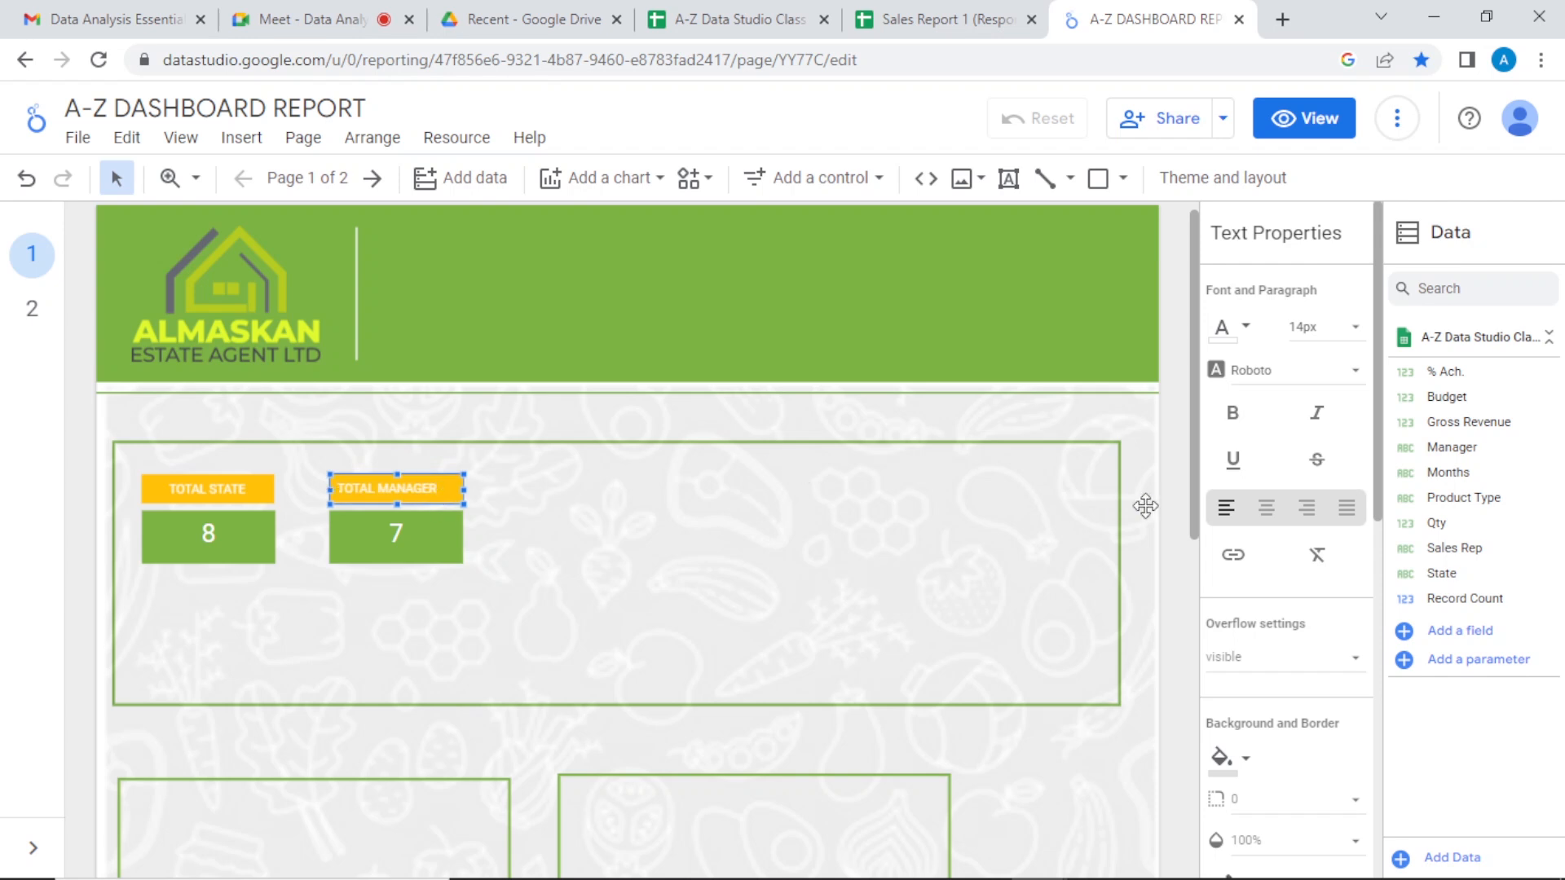
{"action": "left_click", "coordinate": [1263, 517]}
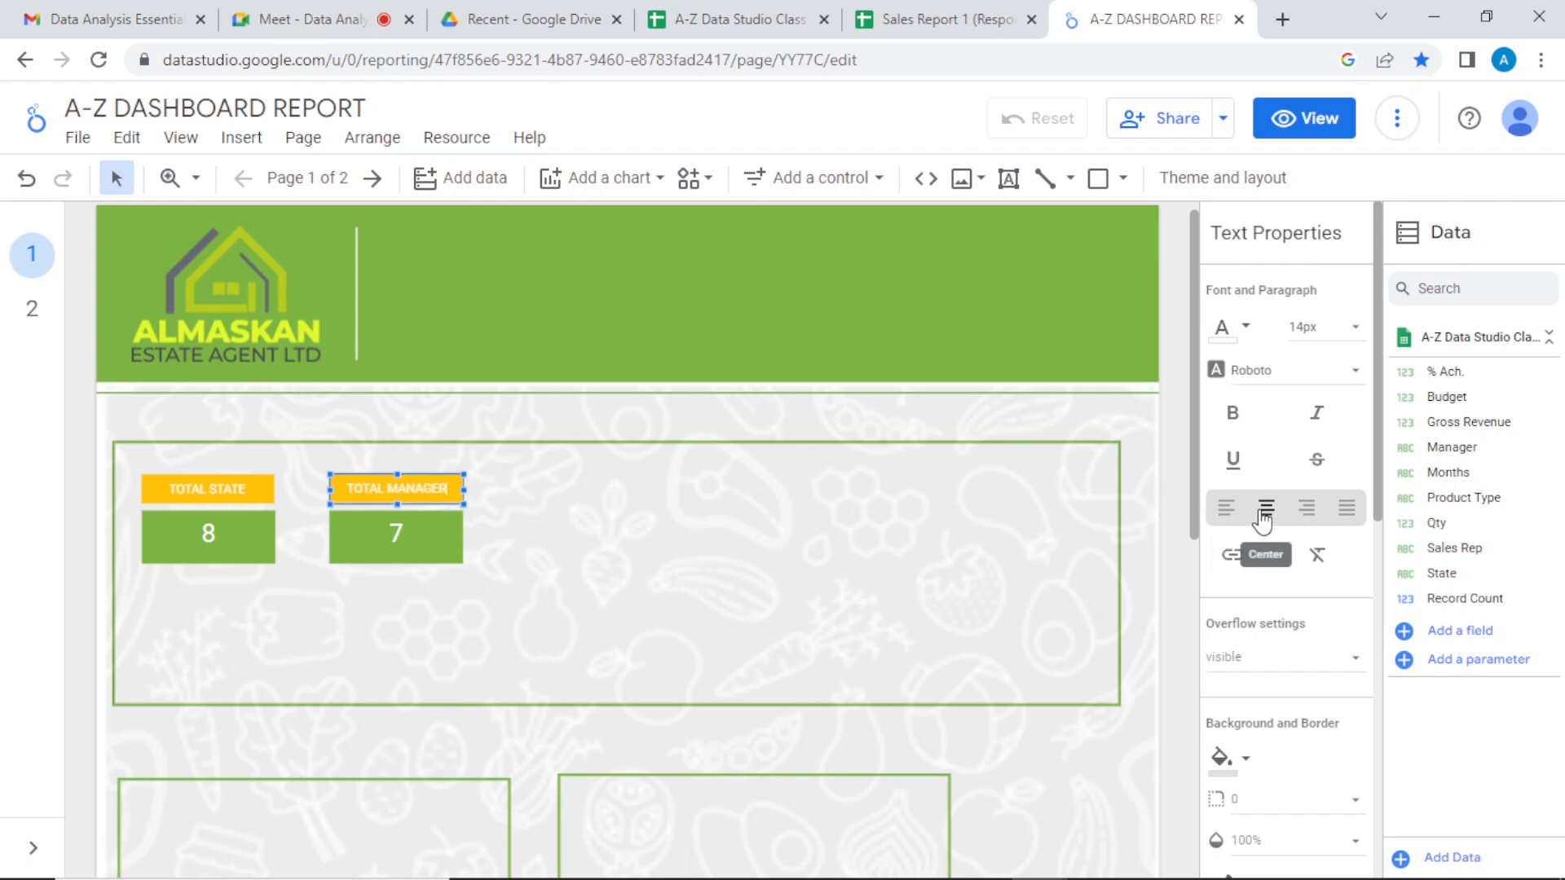
{"action": "left_click", "coordinate": [1178, 532]}
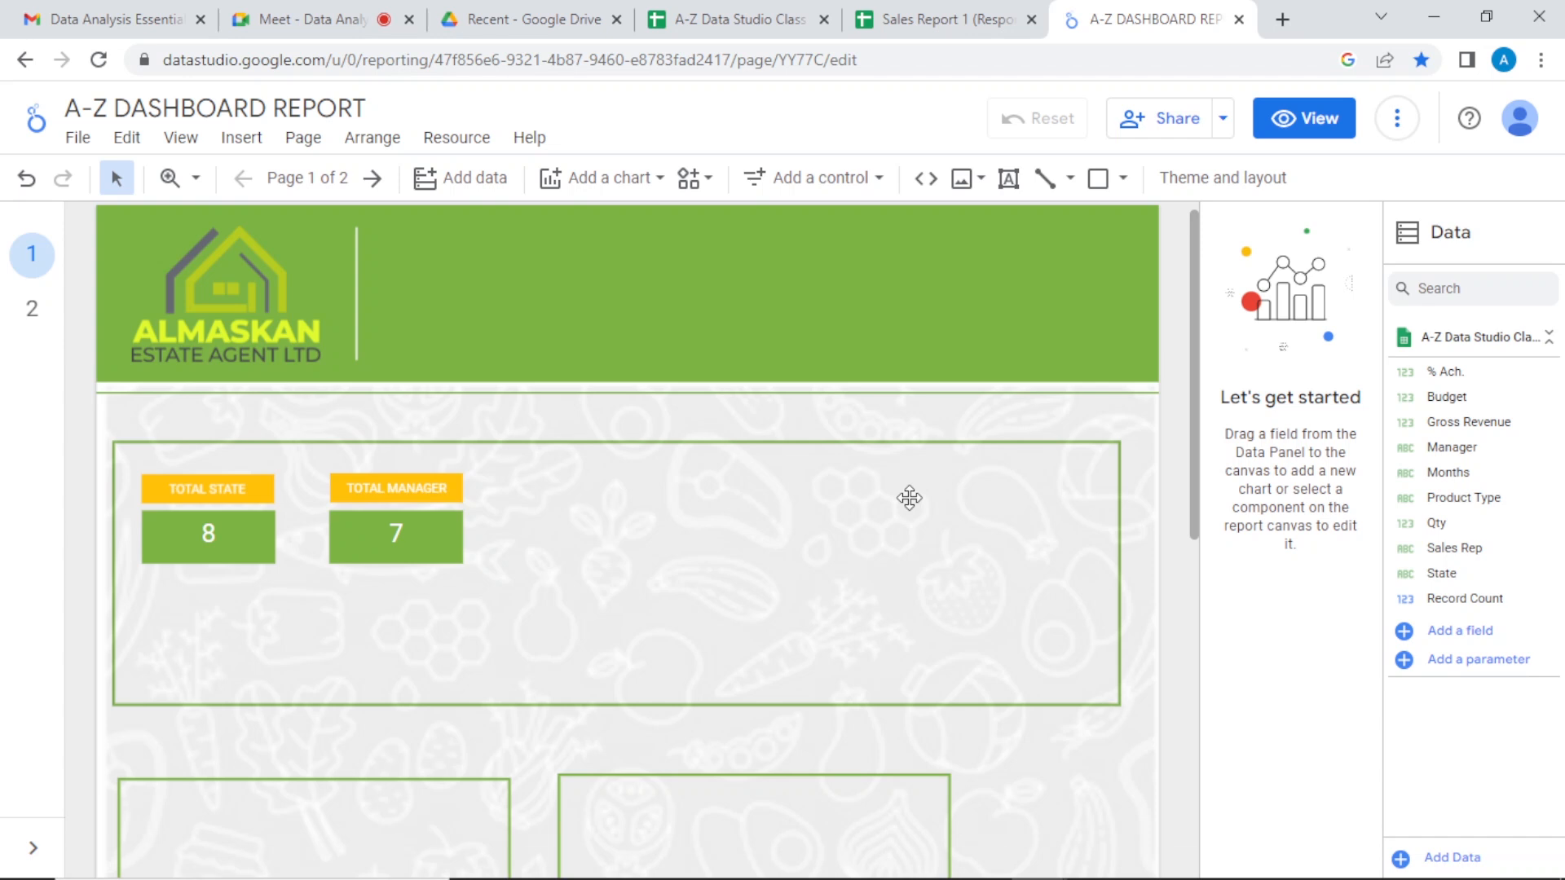
Step: Move the Manager scorecard with its TOTAL MANAGER label and amber rectangle closer to the State scorecard, leaving a narrow gap
{"action": "left_click", "coordinate": [458, 481]}
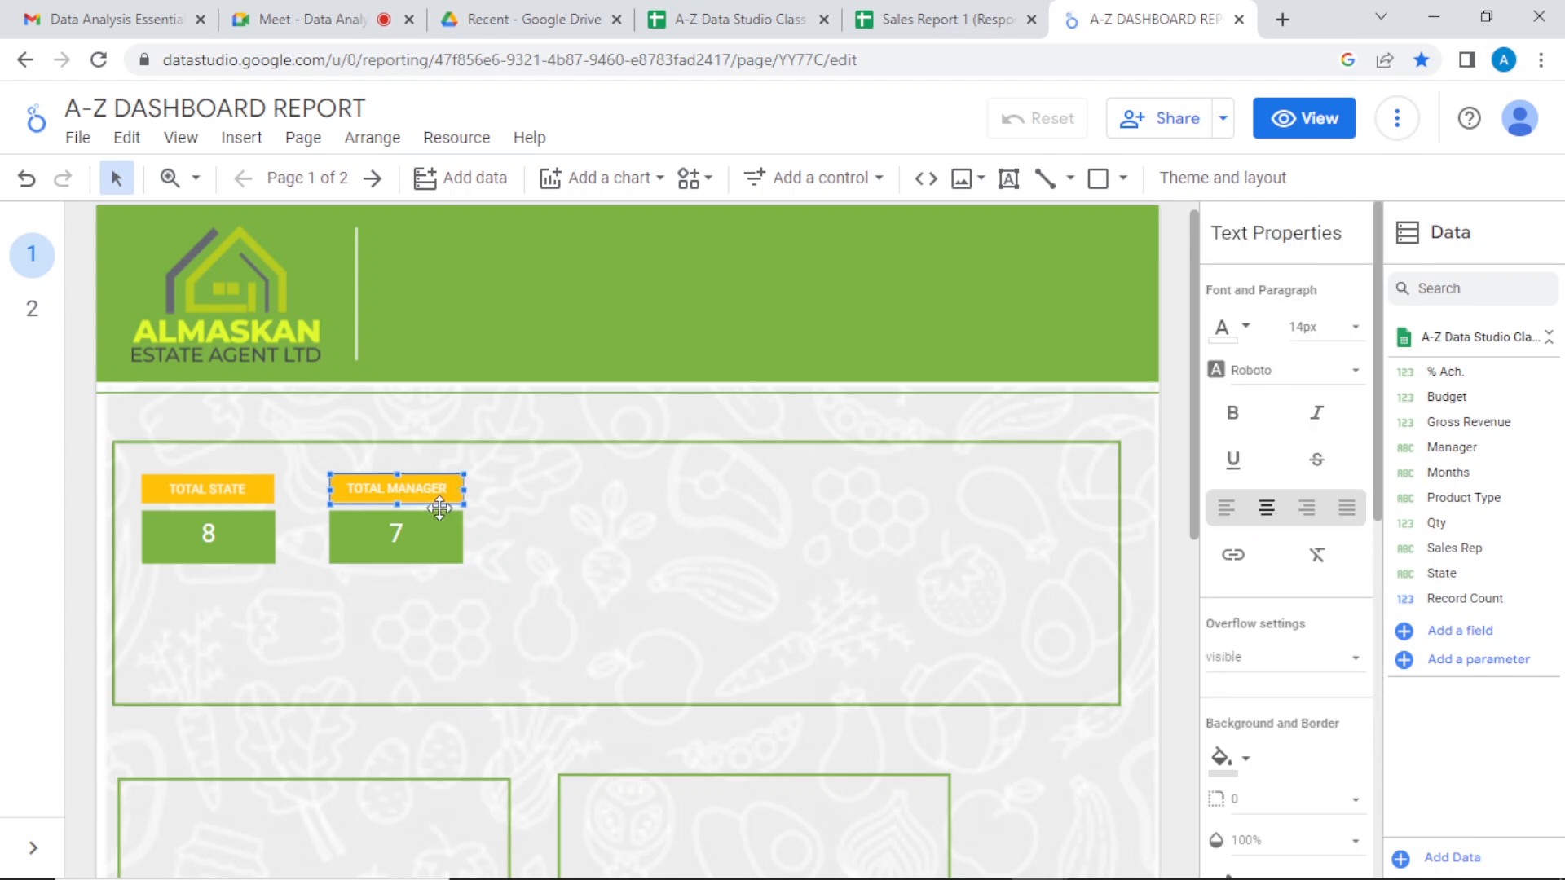
{"action": "left_click", "coordinate": [445, 537], "text": "ctrl"}
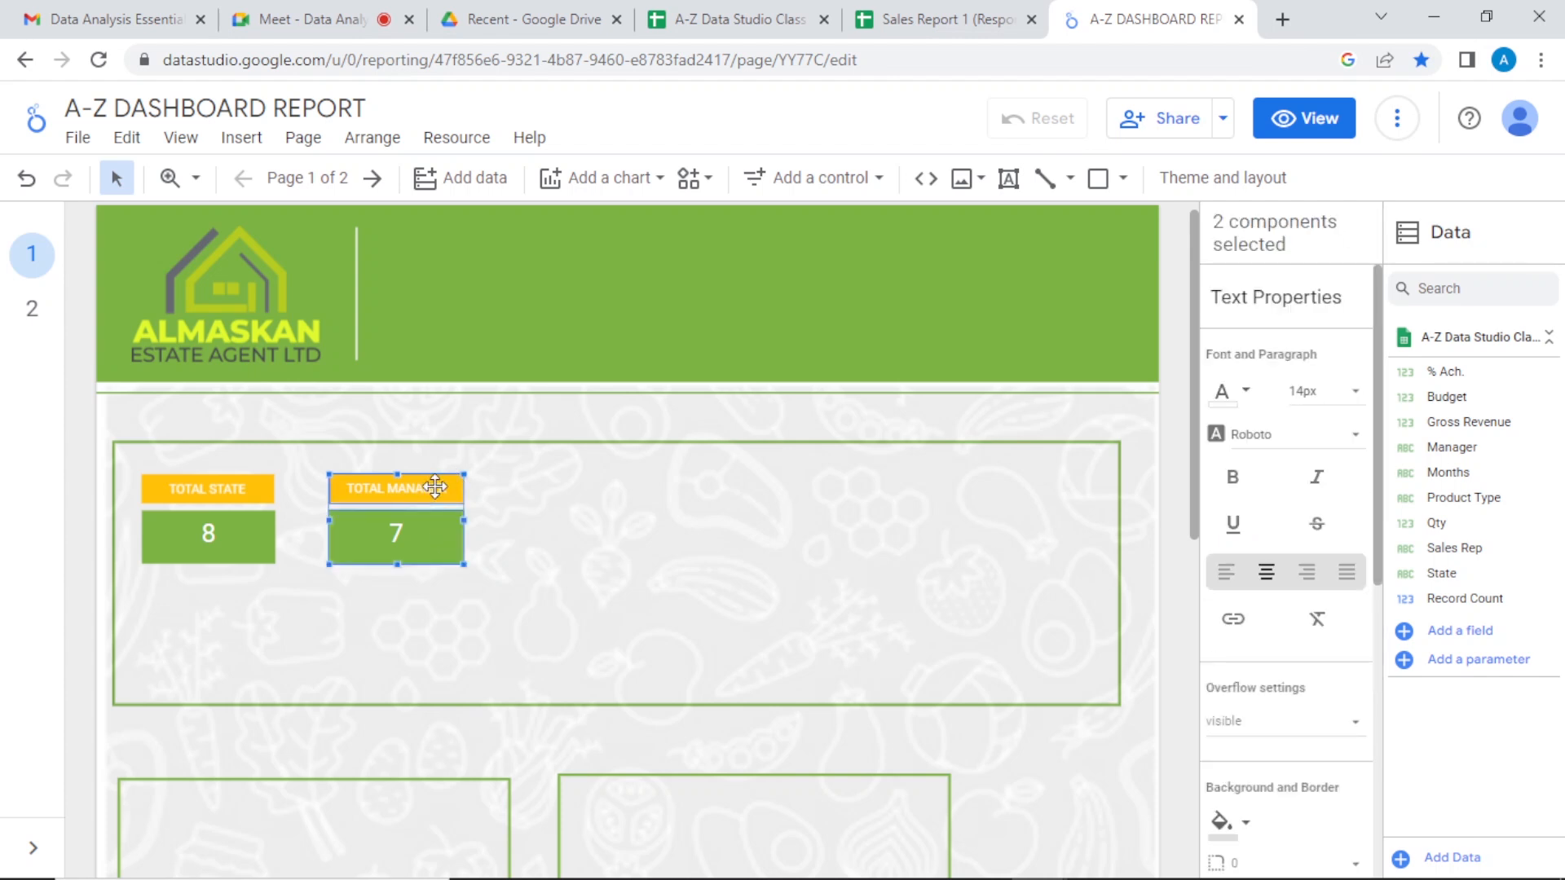
{"action": "left_click", "coordinate": [437, 488]}
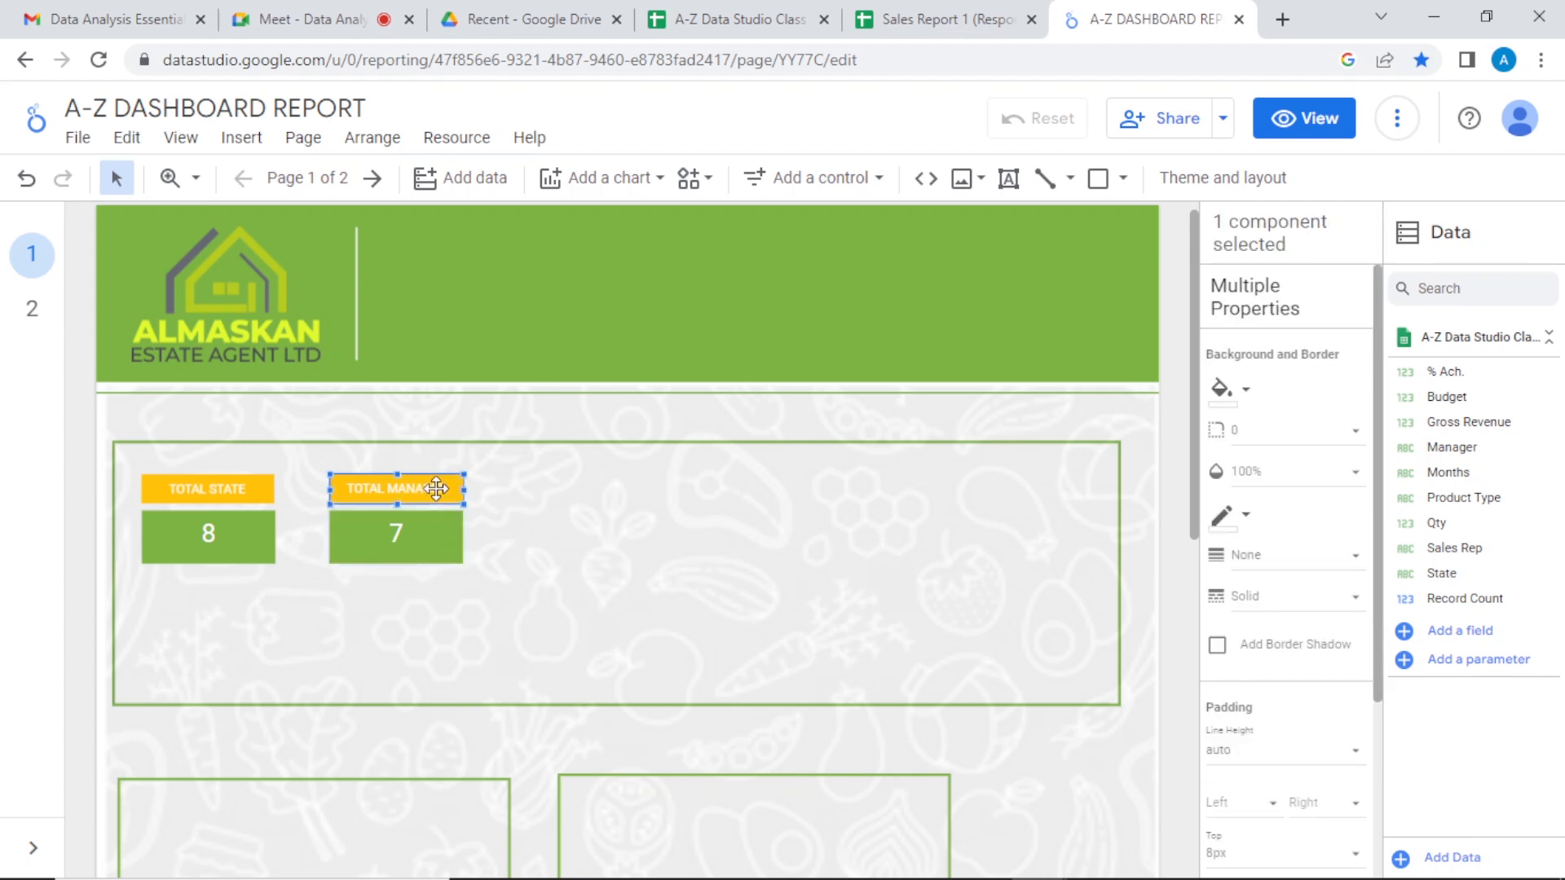
{"action": "left_click", "coordinate": [440, 509], "text": "ctrl"}
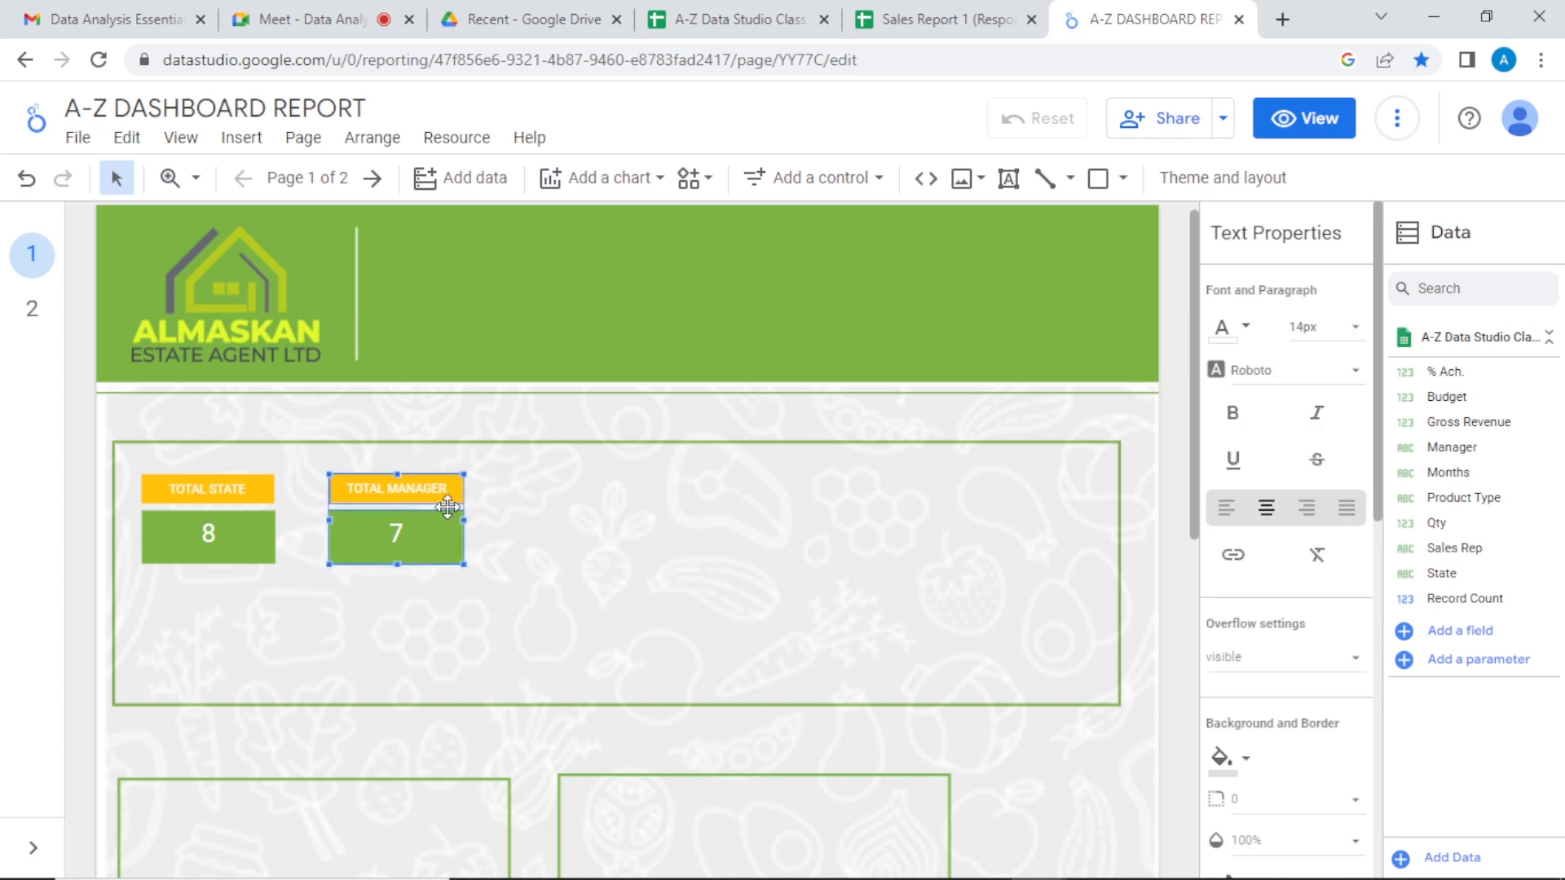
{"action": "left_click_drag", "start_coordinate": [448, 505], "coordinate": [414, 485]}
{"action": "left_click", "coordinate": [414, 488]}
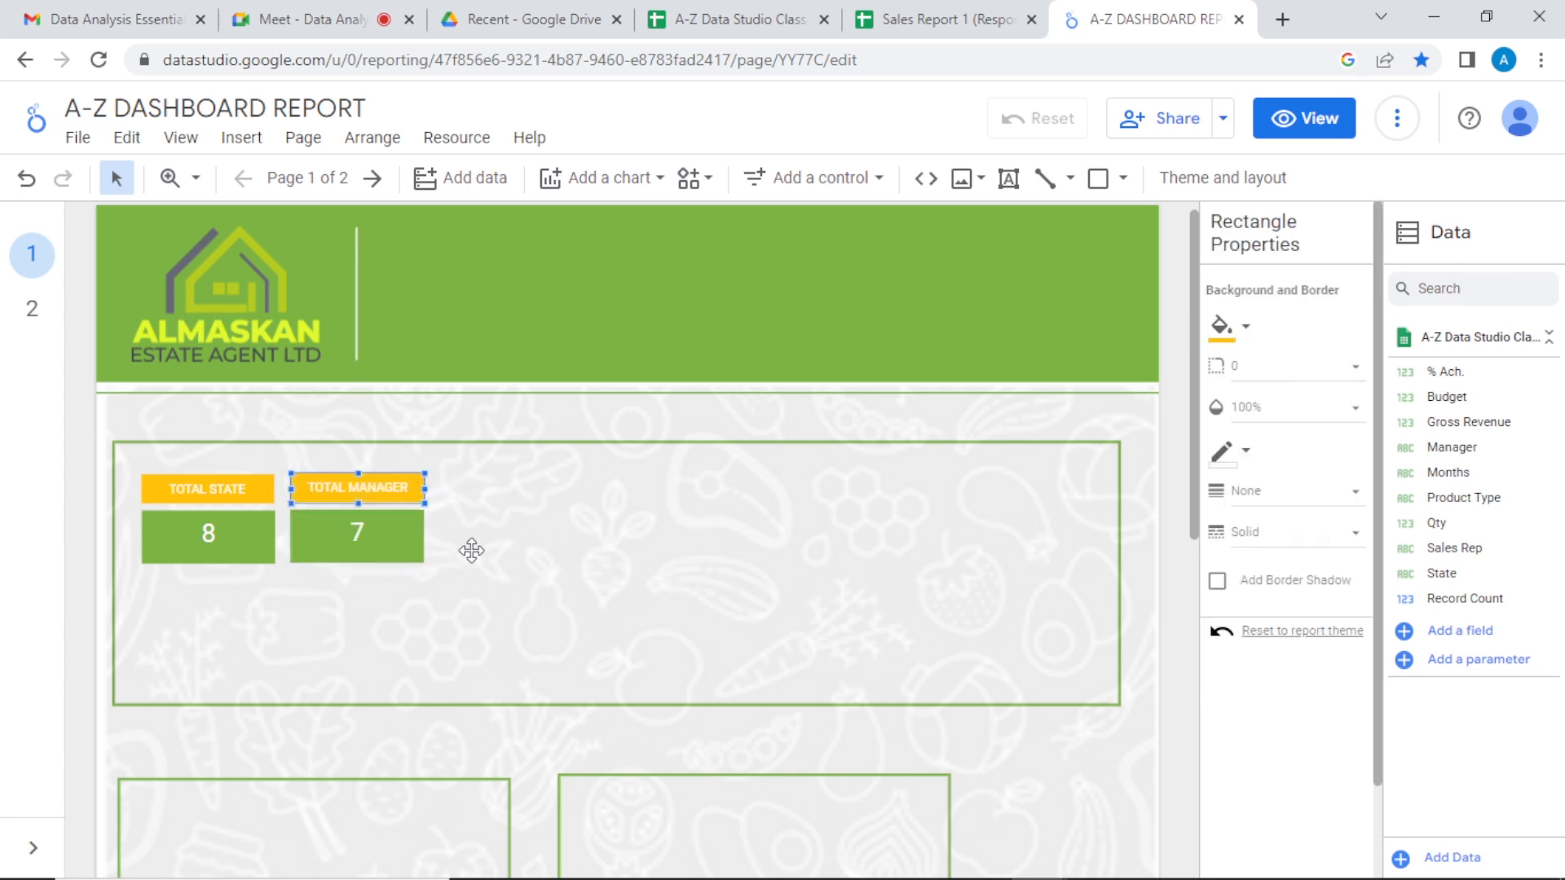
Step: Duplicate the Manager scorecard and its amber rectangle, placing the copies beside the originals as a third card
{"action": "left_click", "coordinate": [385, 489]}
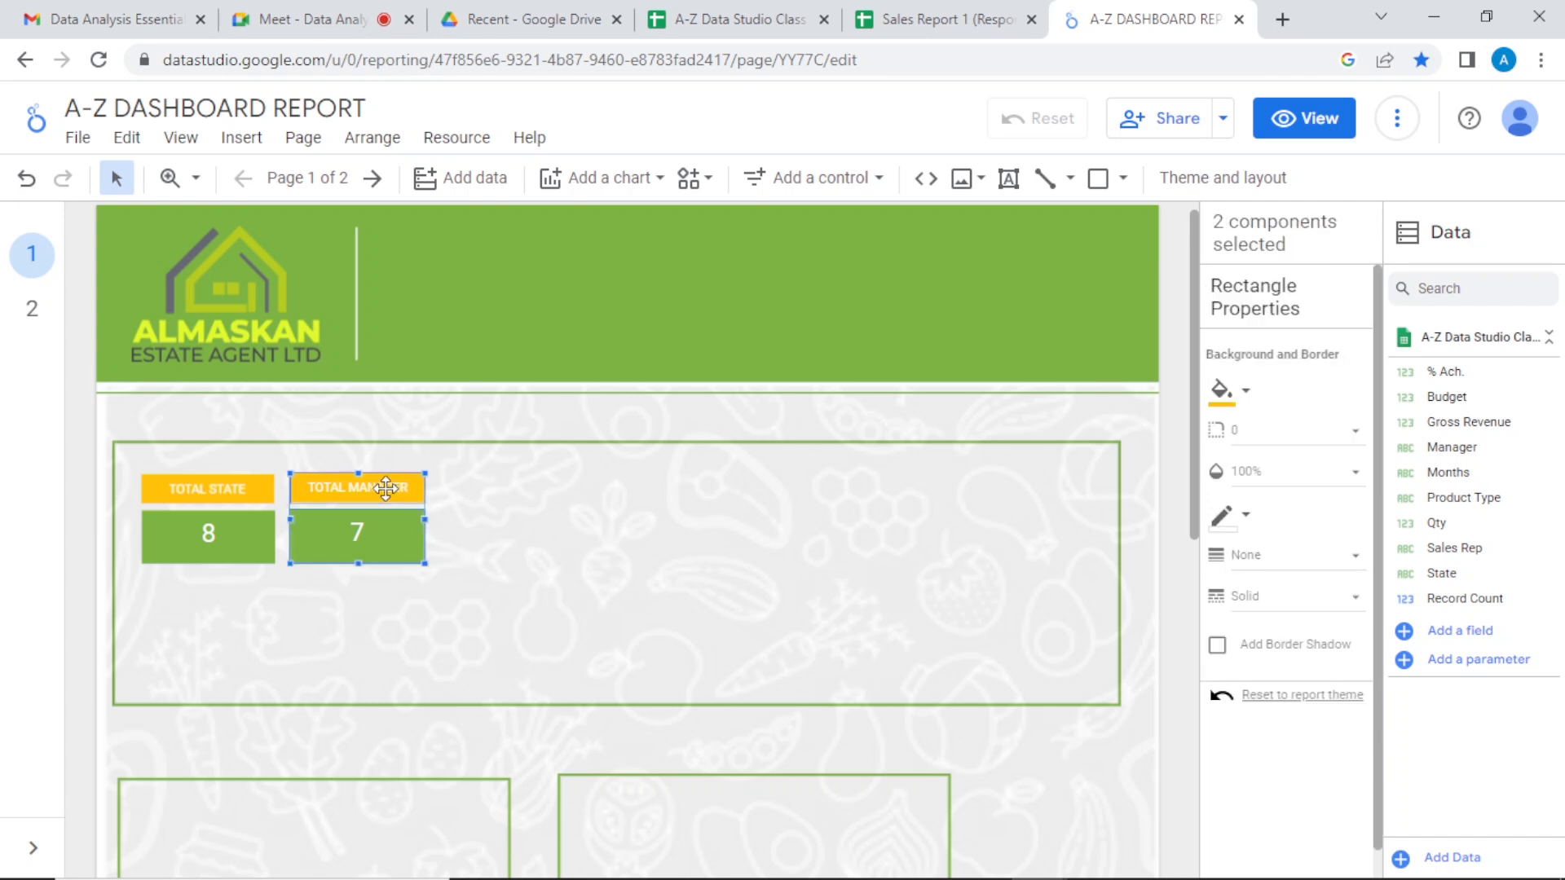
{"action": "left_click", "coordinate": [383, 488]}
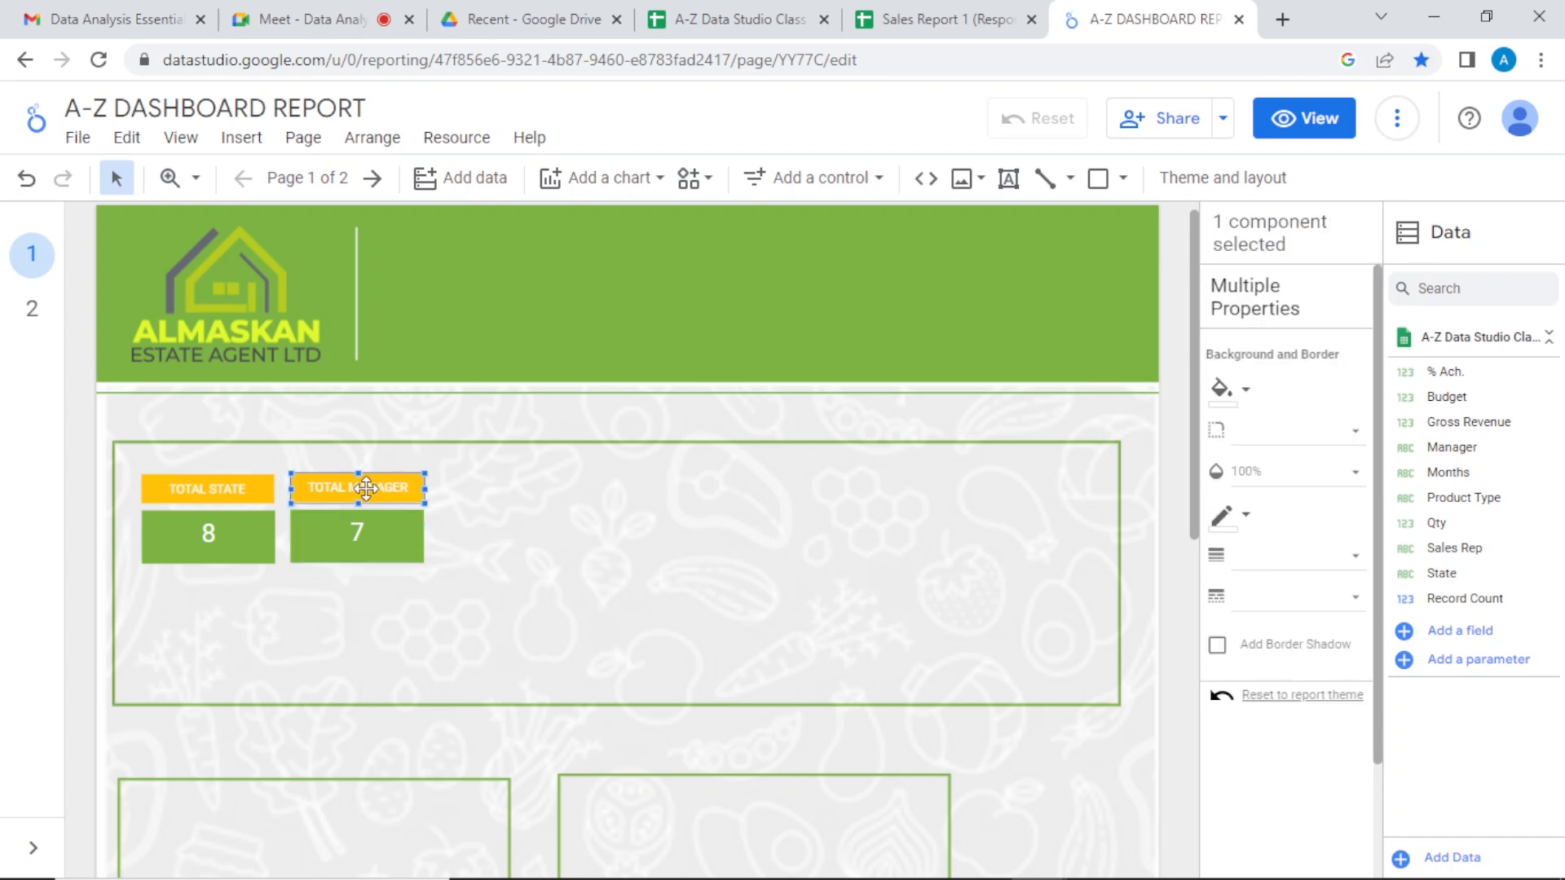
{"action": "left_click", "coordinate": [371, 533], "text": "shift"}
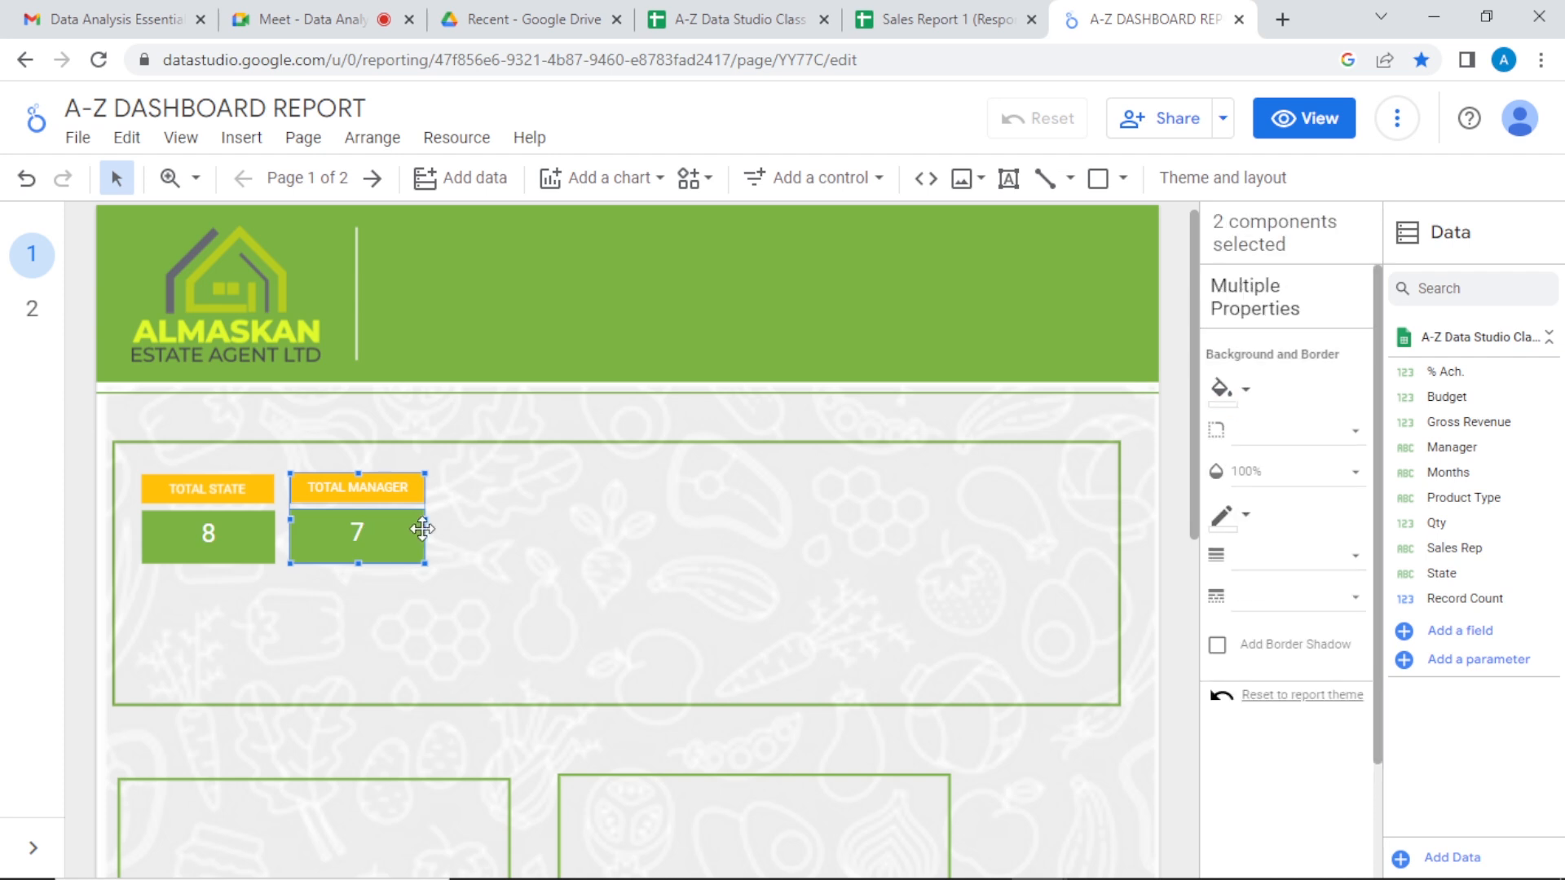
{"action": "key", "text": "ctrl+d"}
{"action": "left_click_drag", "start_coordinate": [422, 530], "coordinate": [535, 511]}
Step: Duplicate the TOTAL STATE text box onto the third card's blank amber rectangle and centre its text
{"action": "left_click", "coordinate": [374, 489]}
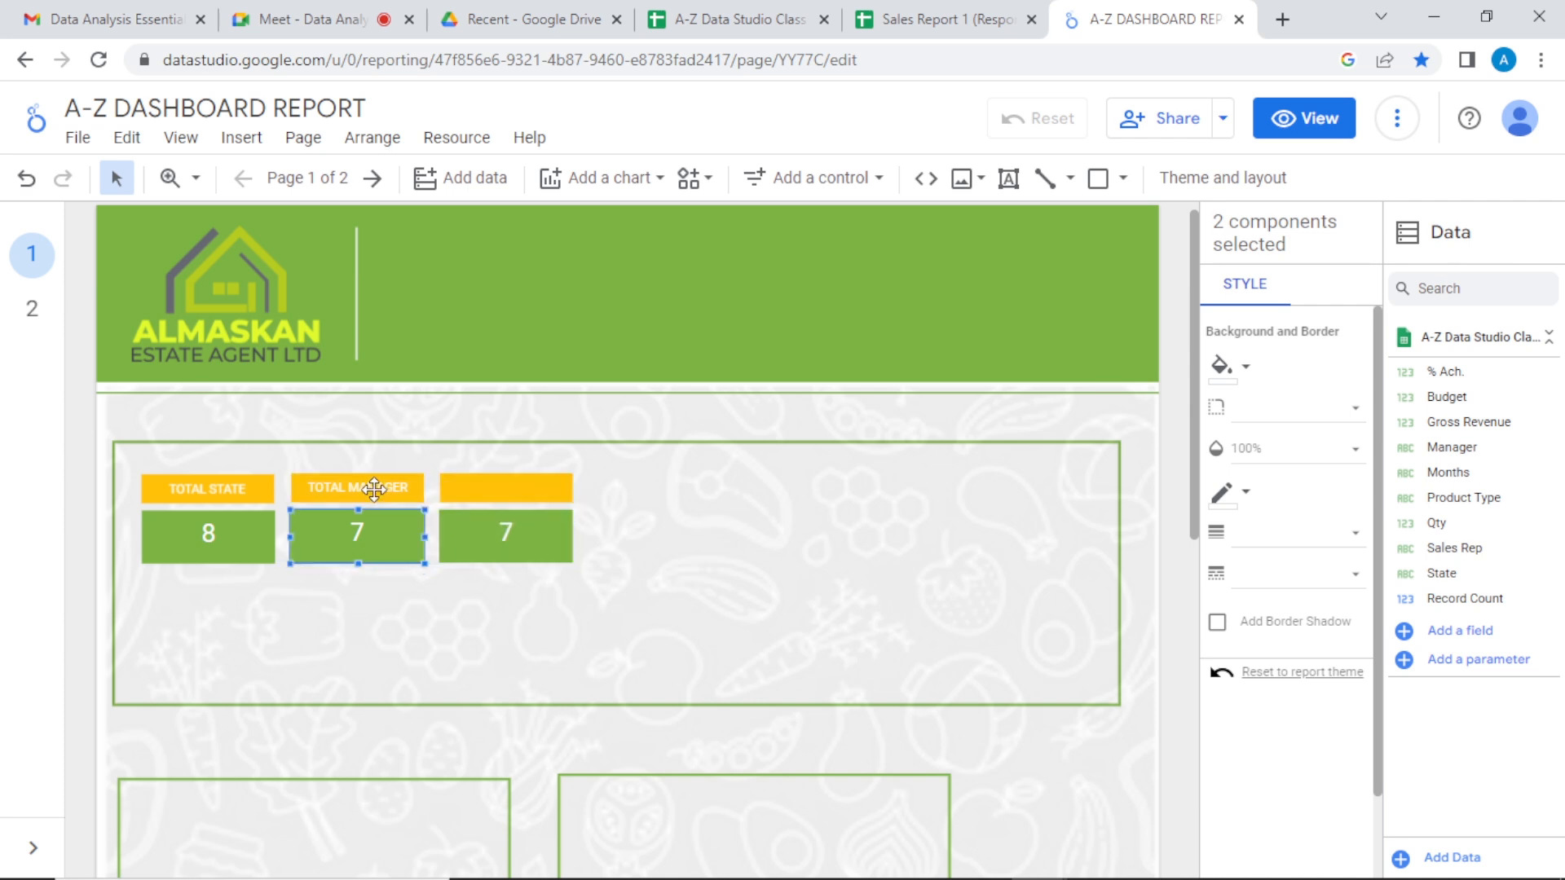
{"action": "left_click", "coordinate": [436, 458]}
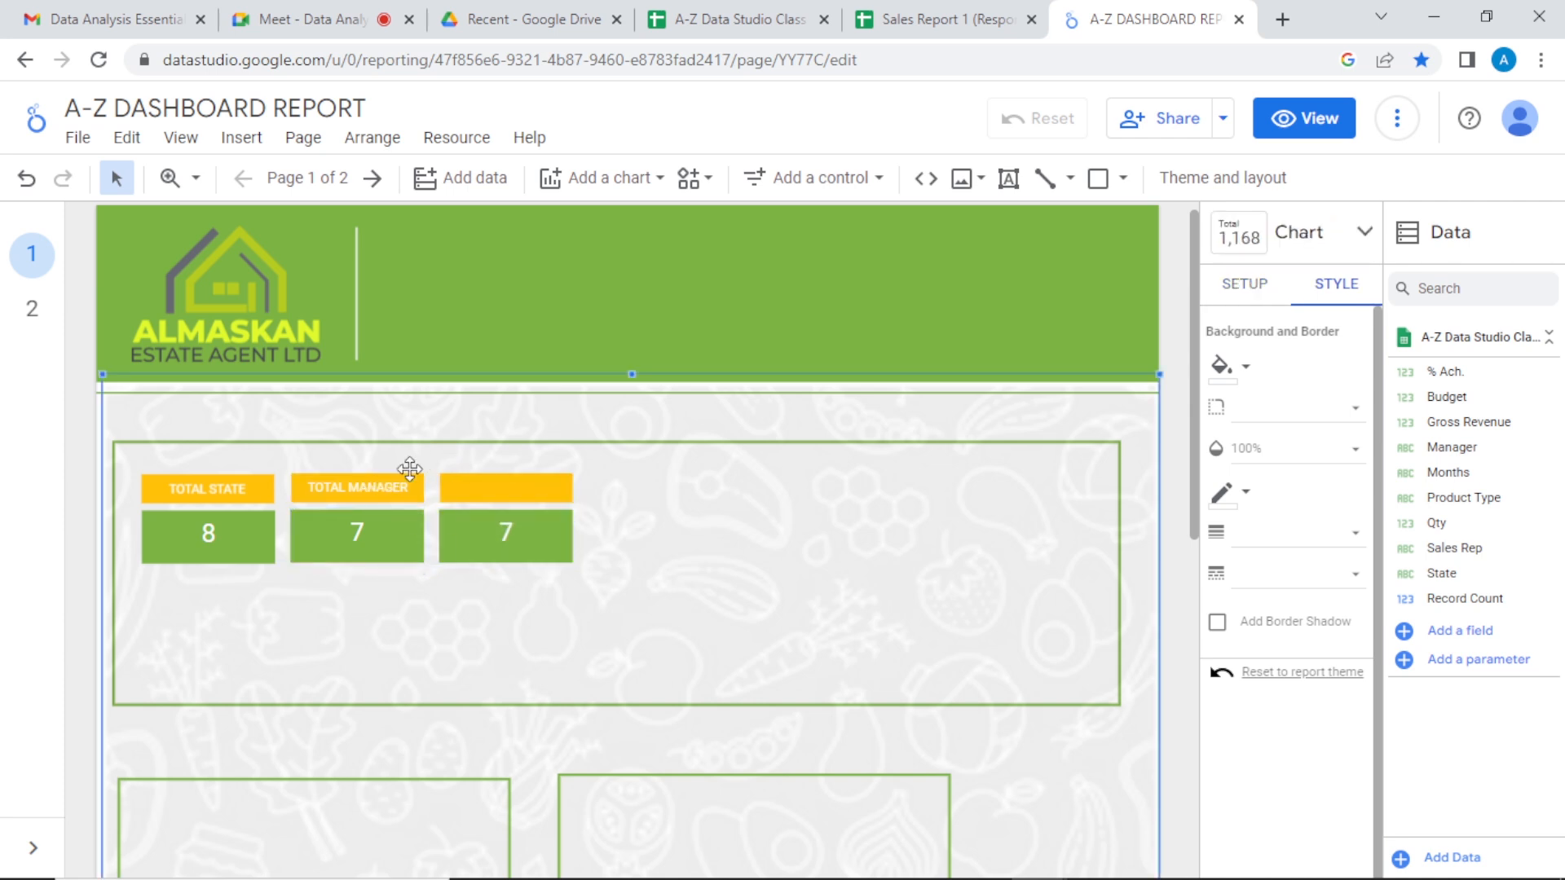
{"action": "left_click", "coordinate": [375, 487]}
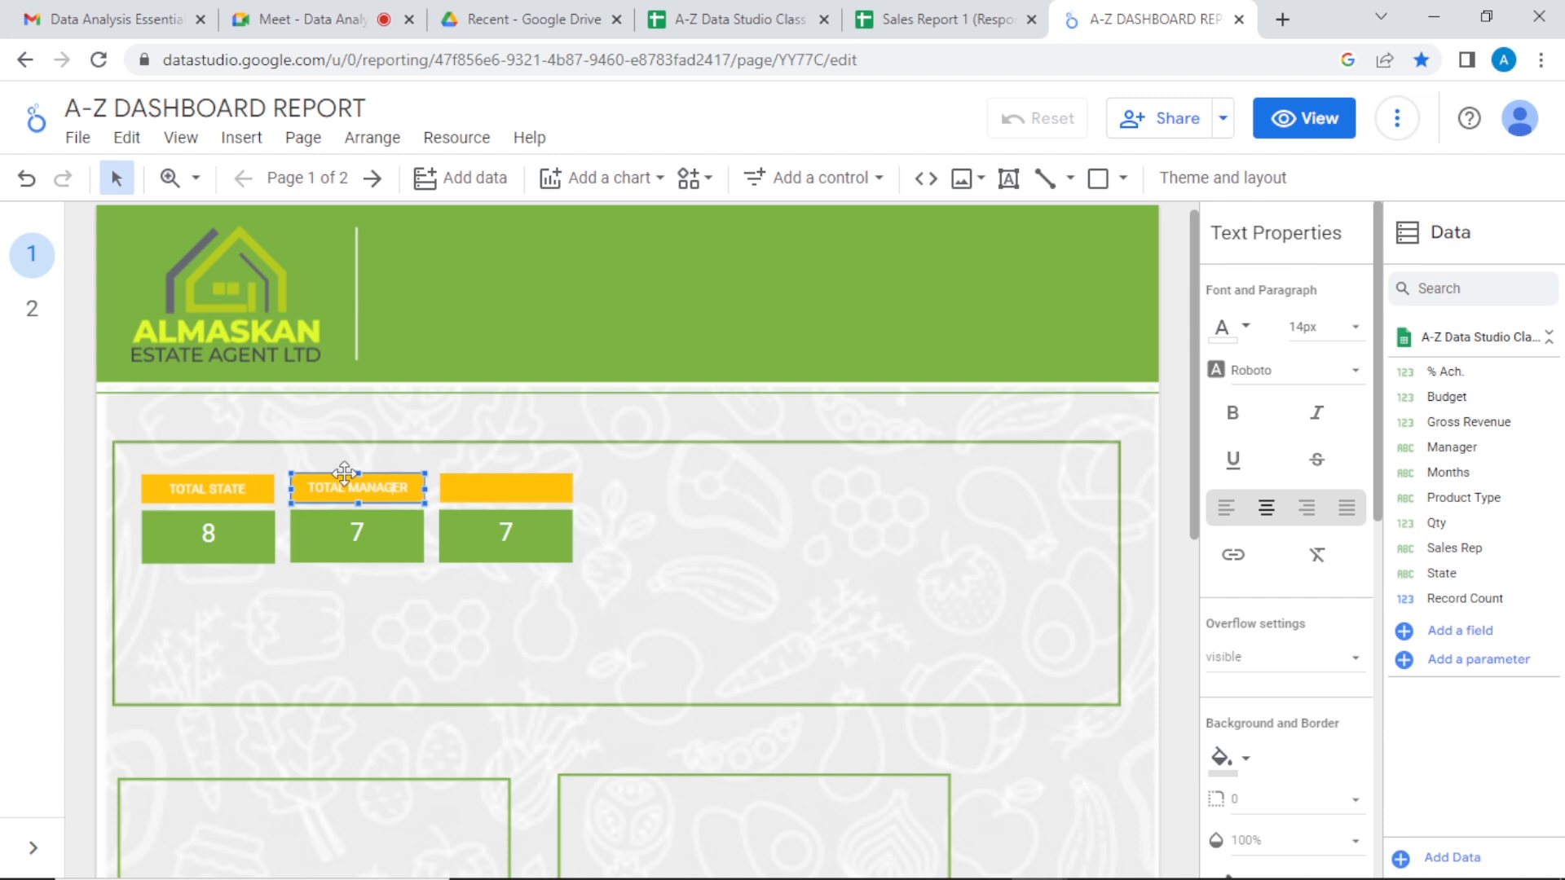
{"action": "left_click", "coordinate": [243, 485]}
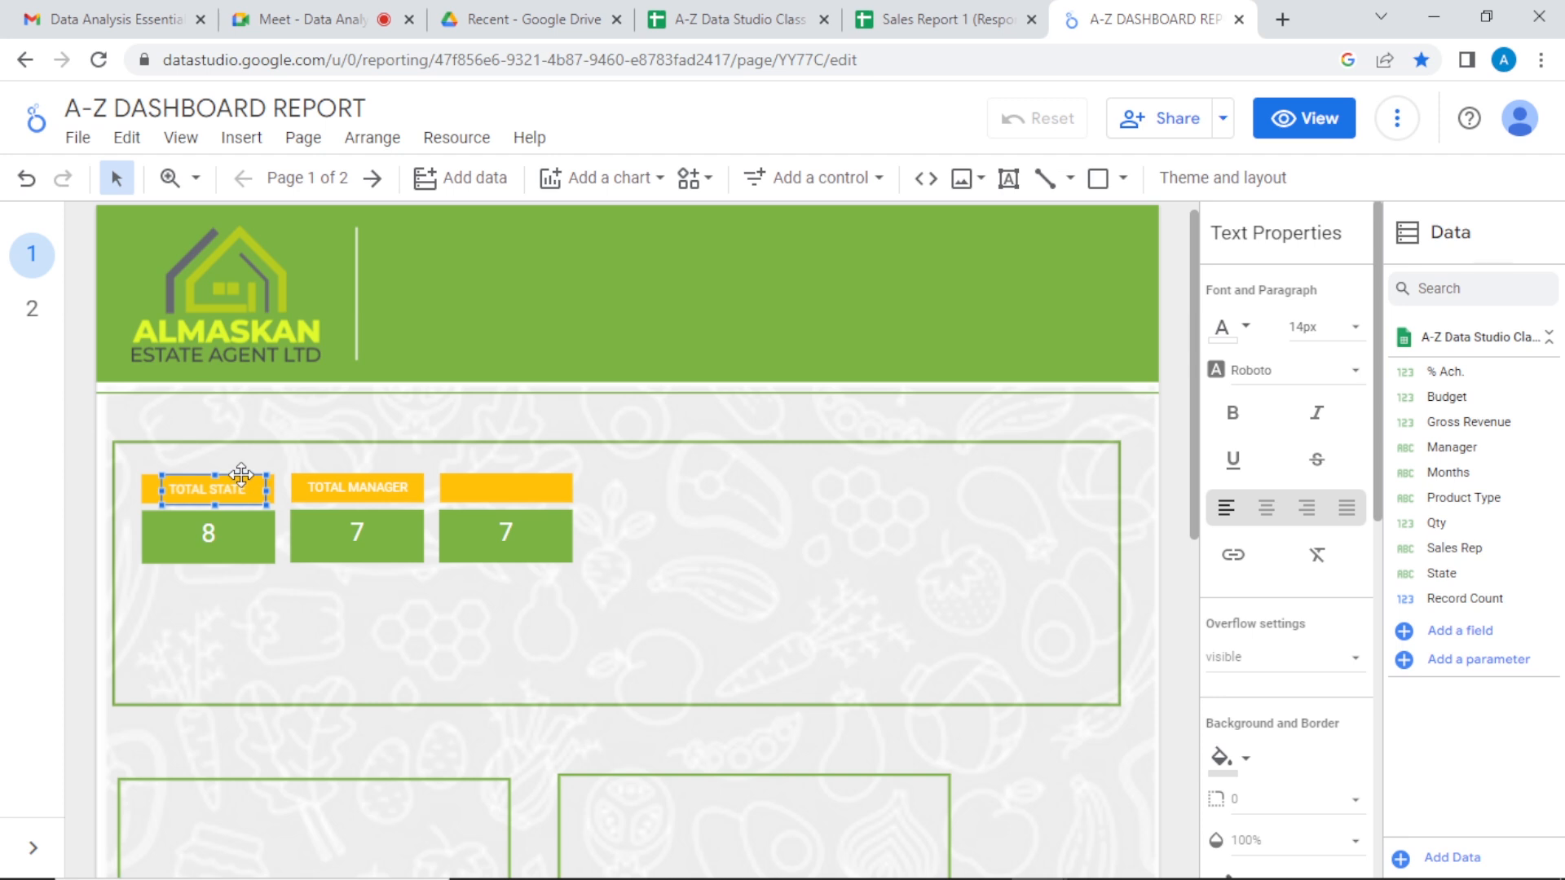
{"action": "key", "text": "ctrl+d"}
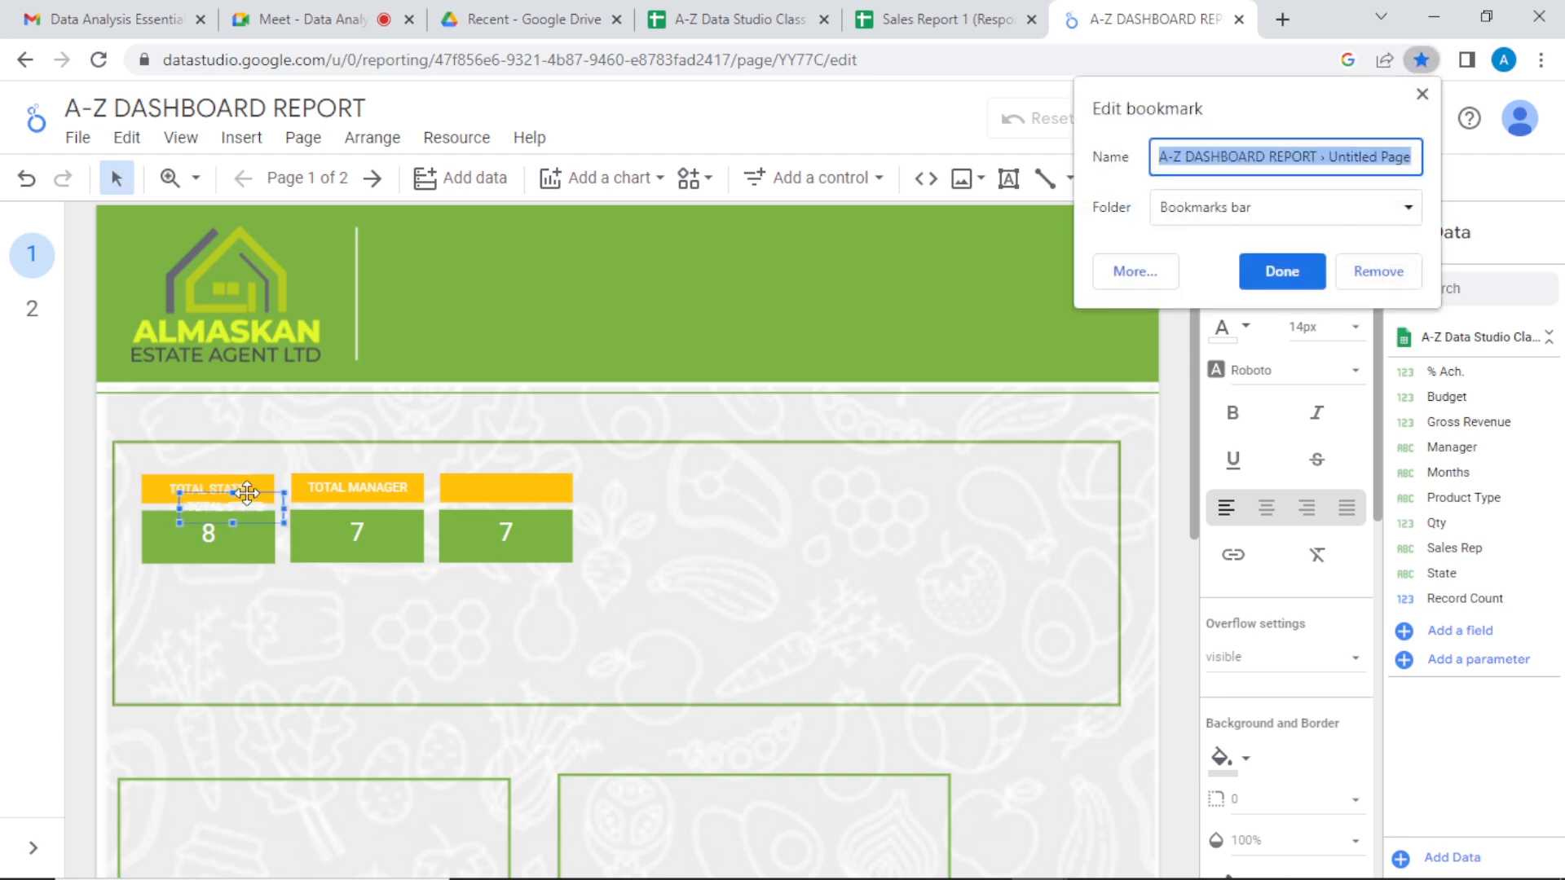
{"action": "left_click", "coordinate": [249, 493]}
{"action": "left_click_drag", "start_coordinate": [250, 493], "coordinate": [526, 482]}
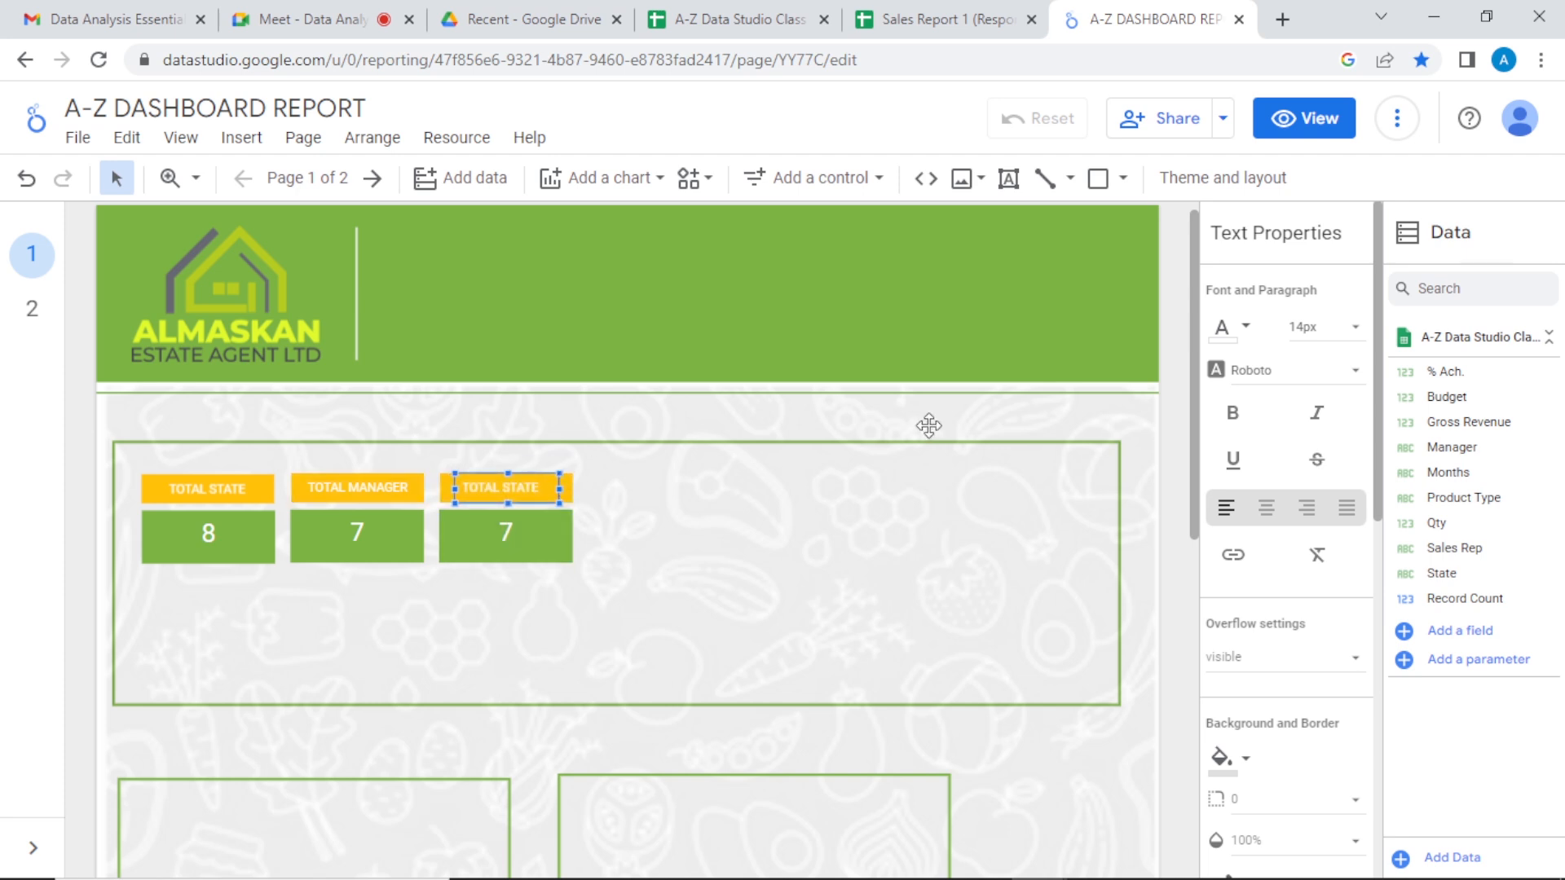
{"action": "left_click", "coordinate": [1268, 509]}
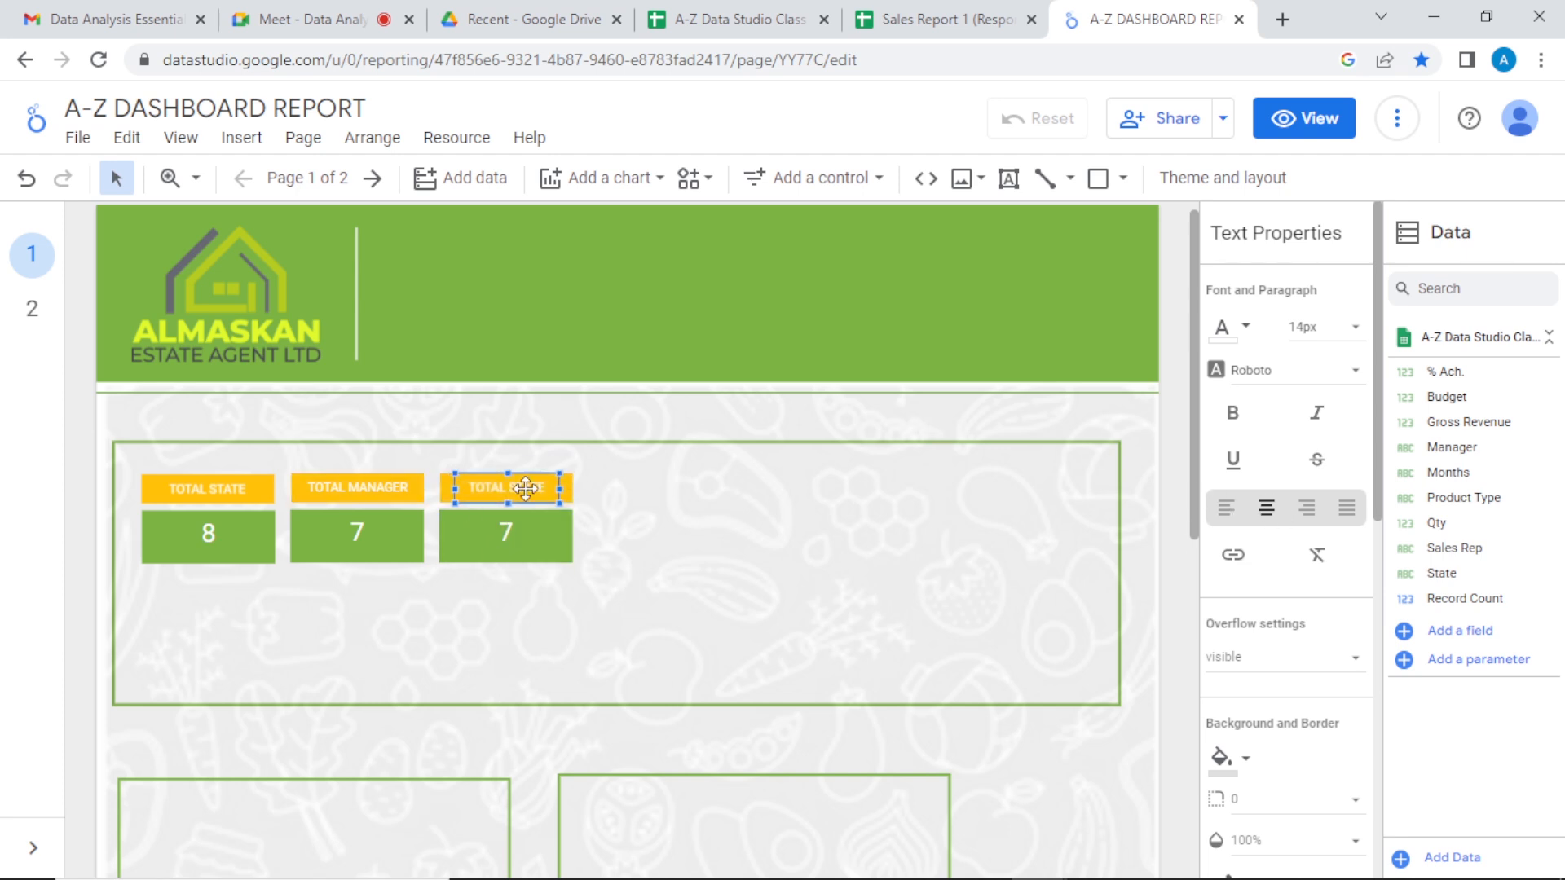
Step: Change the third card's label to TOTAL SALES REP and widen its text box to the amber rectangle's width
{"action": "left_click", "coordinate": [544, 538]}
{"action": "left_click", "coordinate": [618, 476]}
{"action": "left_click", "coordinate": [510, 488]}
{"action": "left_click_drag", "start_coordinate": [508, 484], "coordinate": [549, 488]}
{"action": "key", "text": "BackSpace"}
{"action": "type", "text": "SALES"}
{"action": "left_click_drag", "start_coordinate": [455, 489], "coordinate": [440, 491]}
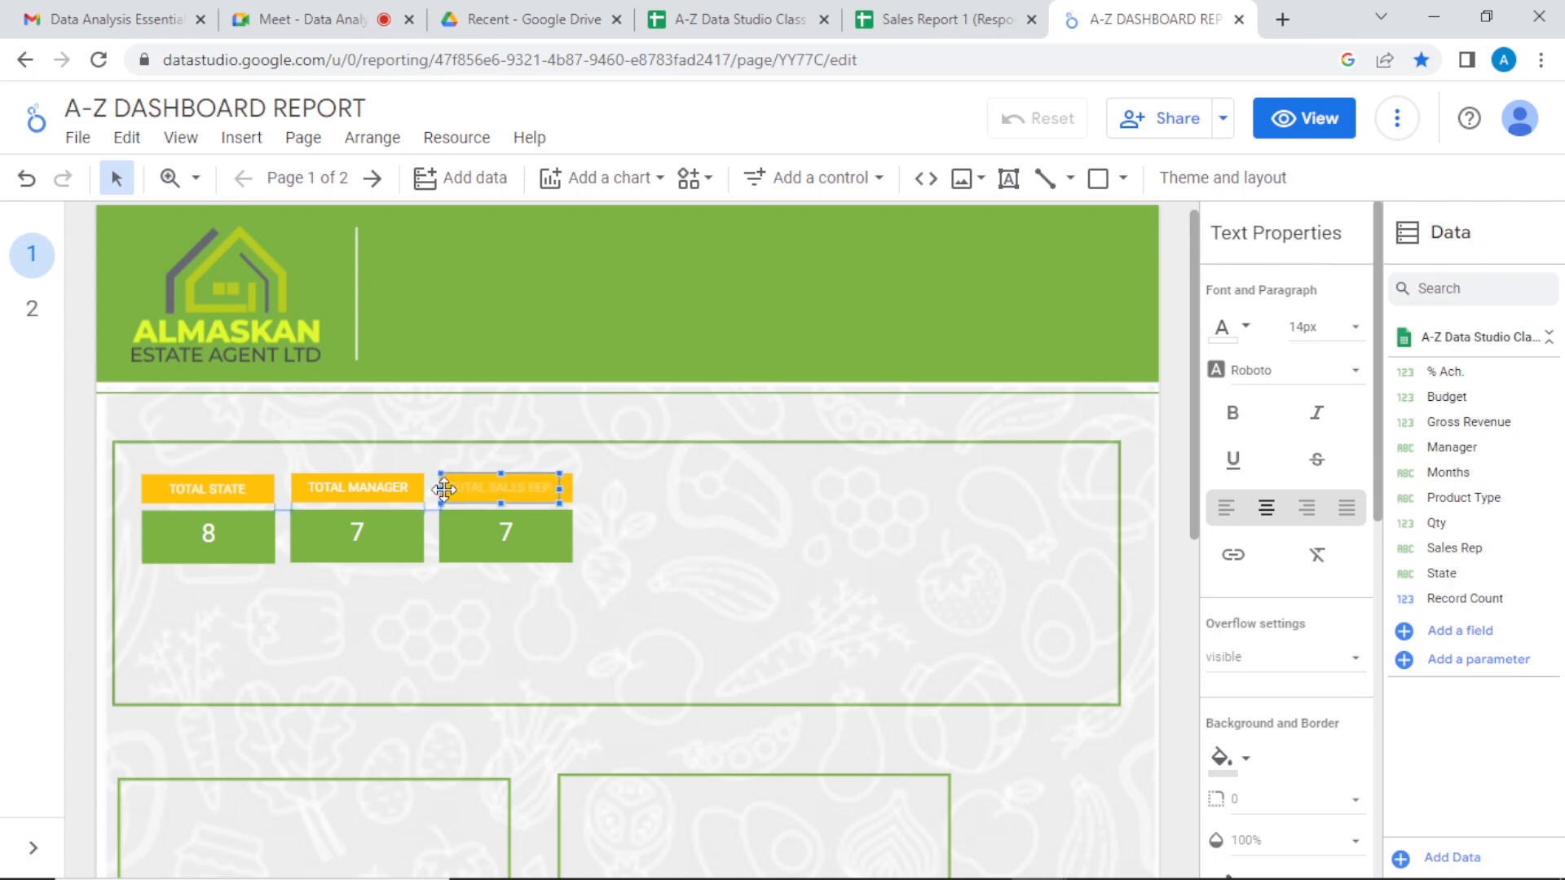
{"action": "left_click_drag", "start_coordinate": [559, 488], "coordinate": [575, 489]}
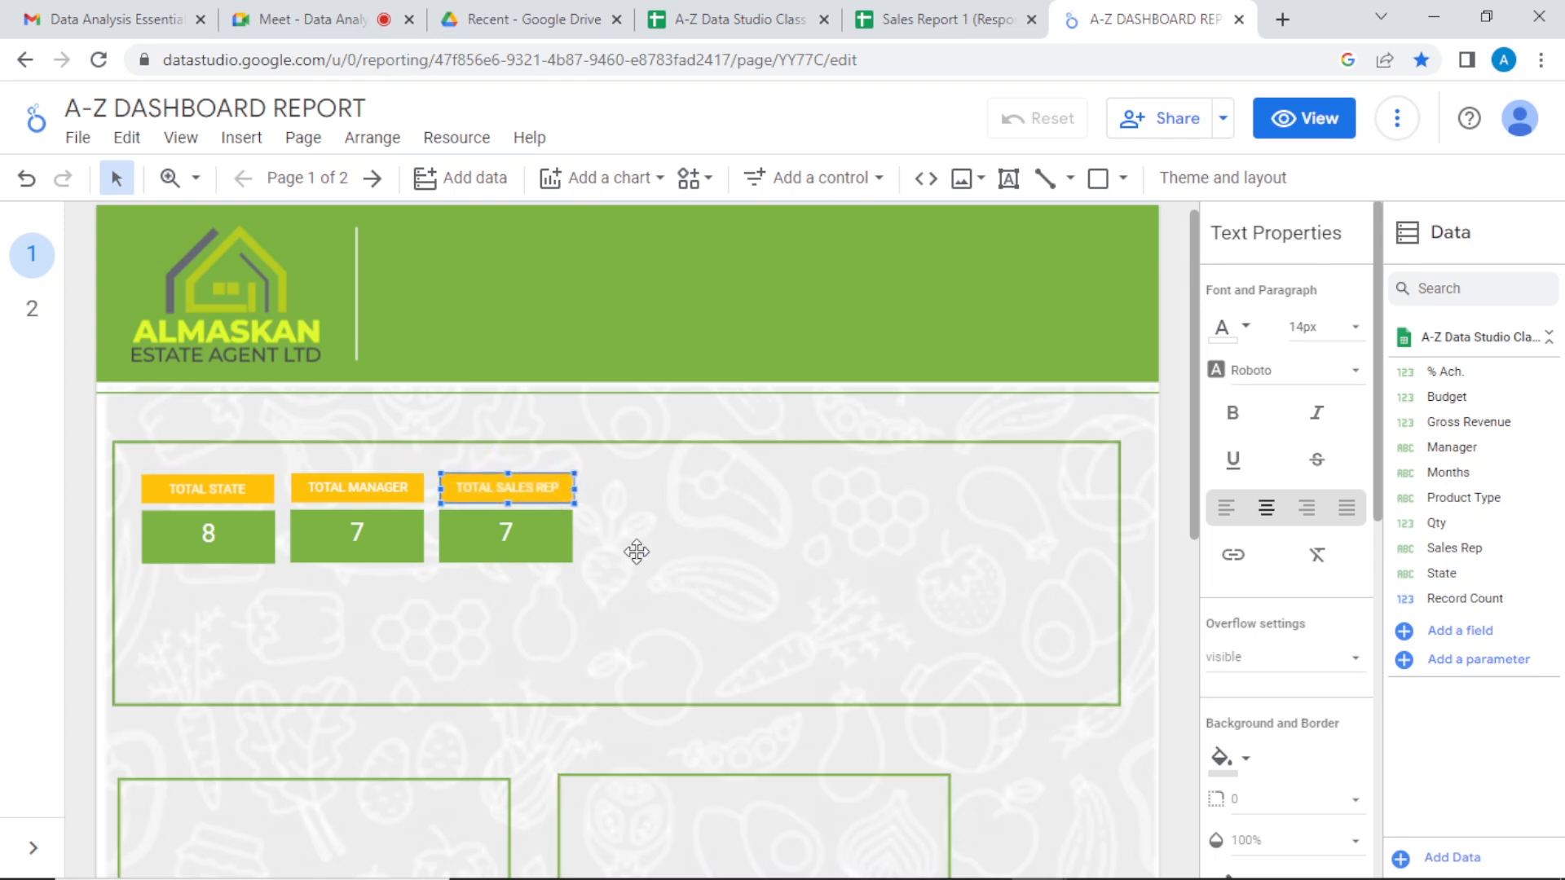
Step: Replace the third scorecard's metric with Sales Rep
{"action": "left_click", "coordinate": [517, 525]}
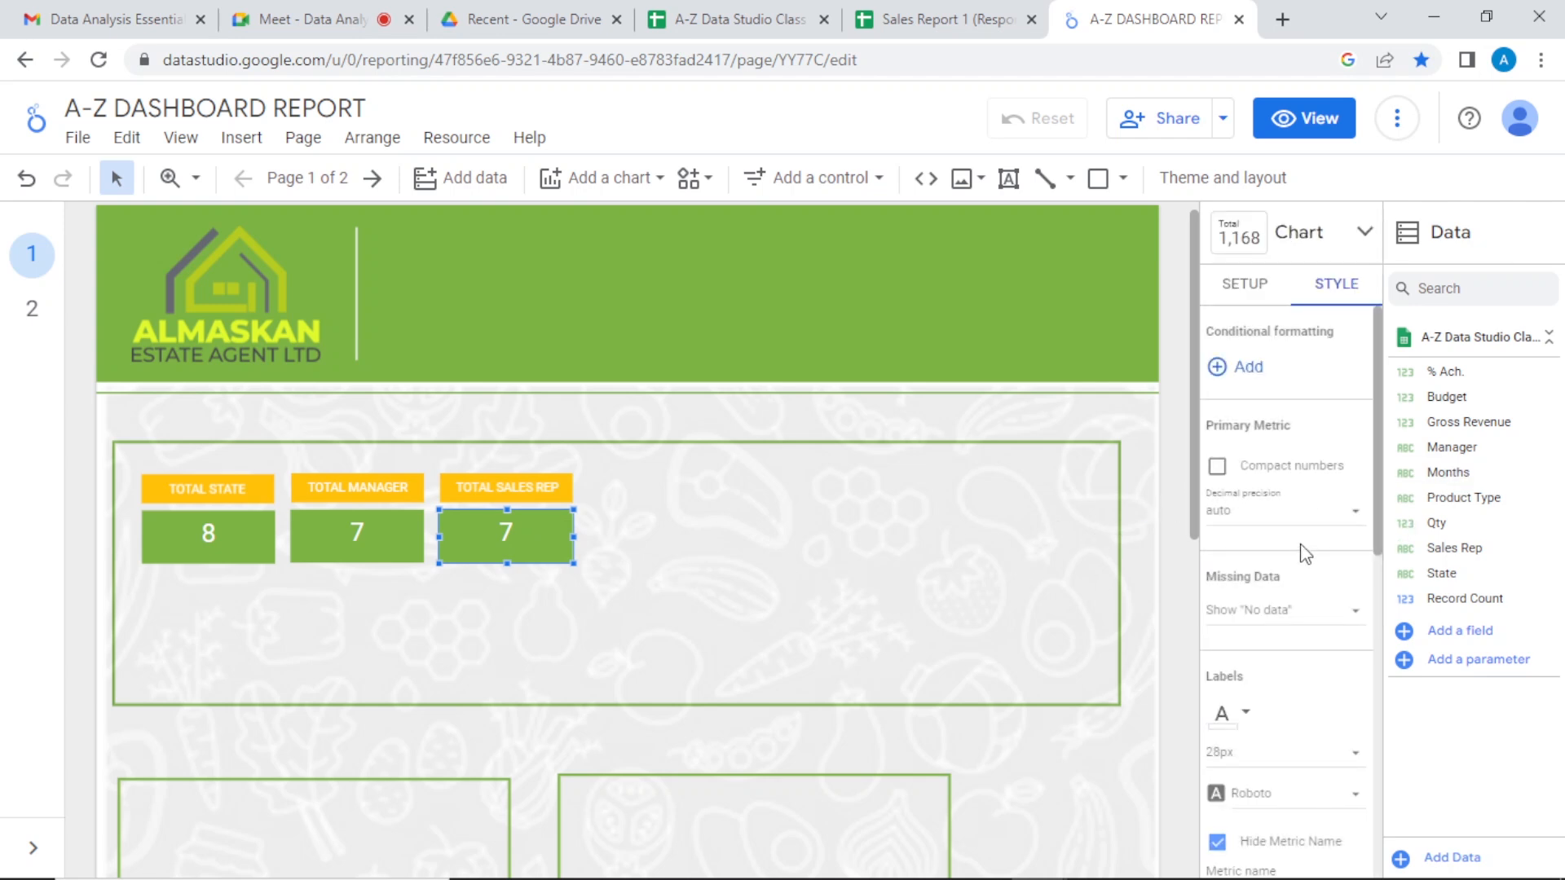
{"action": "left_click", "coordinate": [1242, 287]}
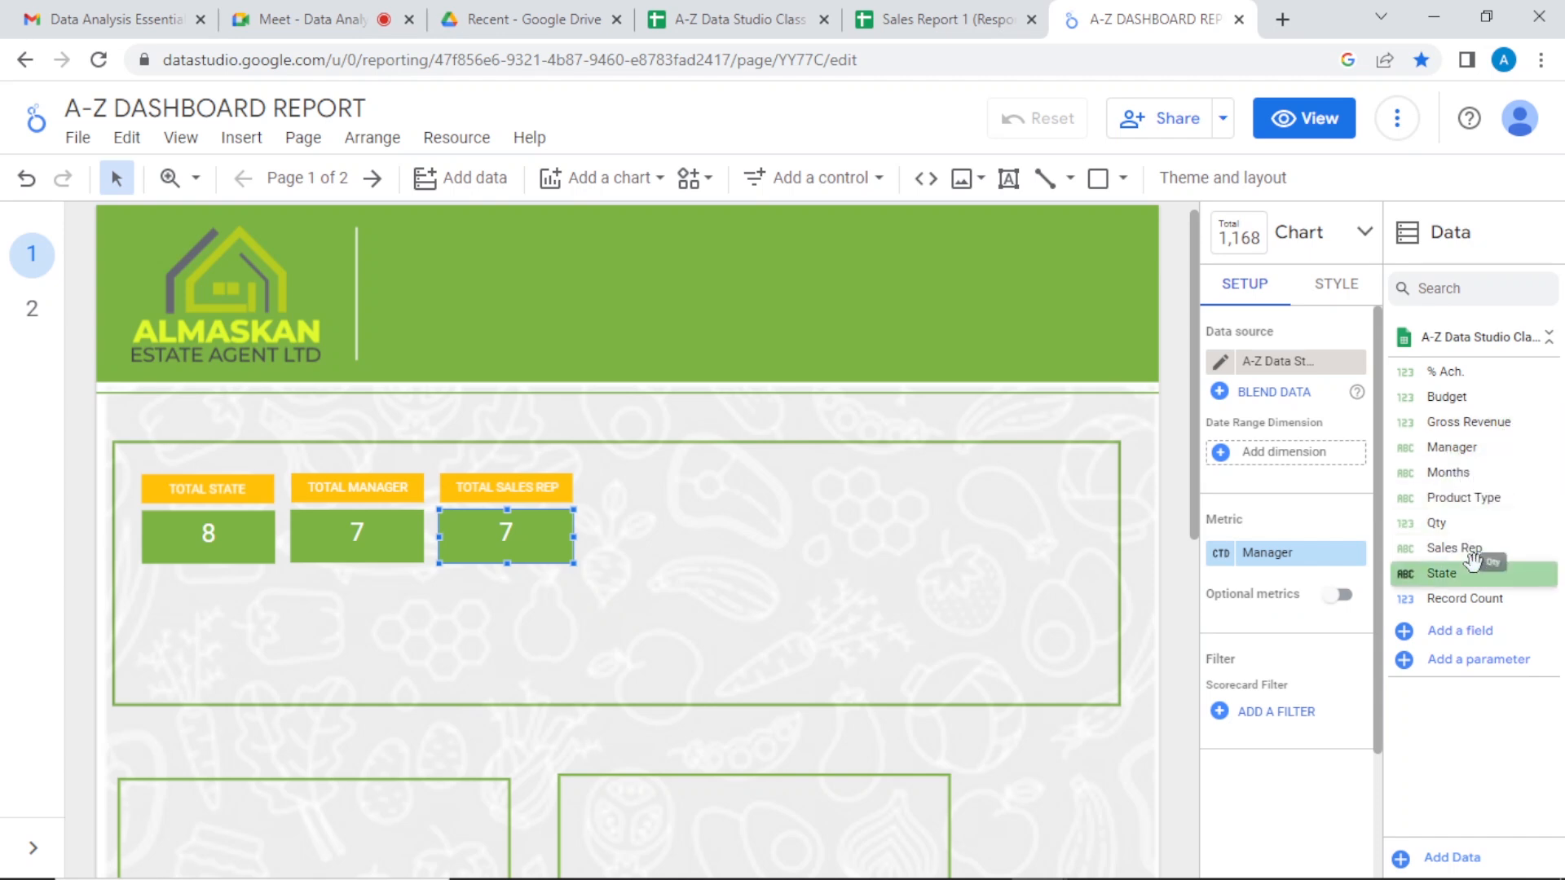
{"action": "left_click_drag", "start_coordinate": [1471, 548], "coordinate": [1310, 561]}
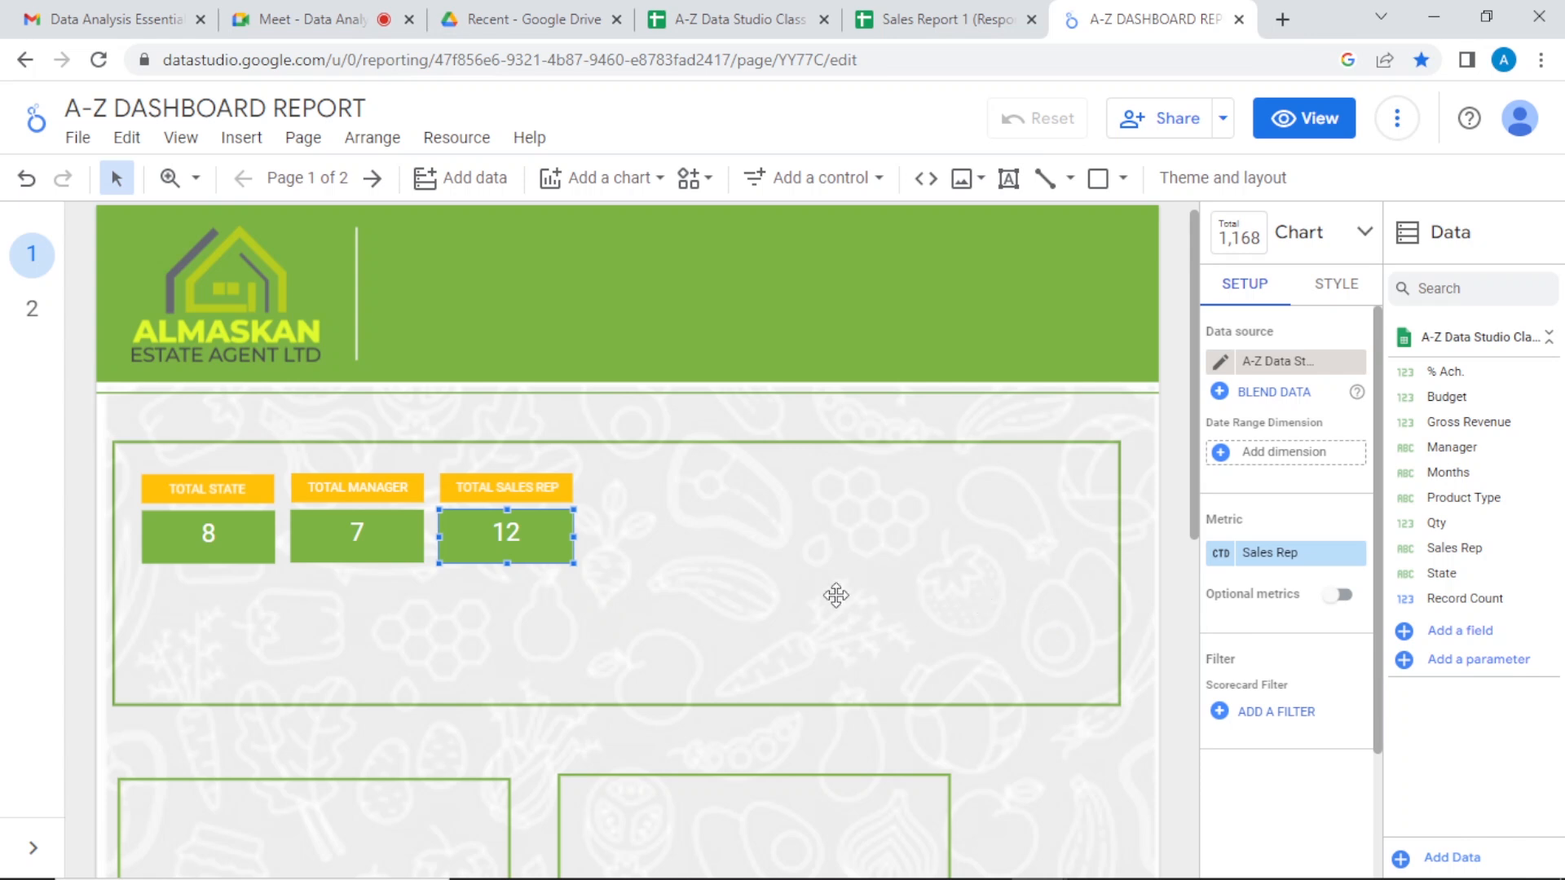
Step: Duplicate the TOTAL SALES REP label text box and its scorecard, placing the copies beside the originals as a fourth card
{"action": "left_click", "coordinate": [546, 492]}
{"action": "left_click", "coordinate": [549, 487]}
{"action": "left_click", "coordinate": [524, 482]}
{"action": "left_click", "coordinate": [526, 486]}
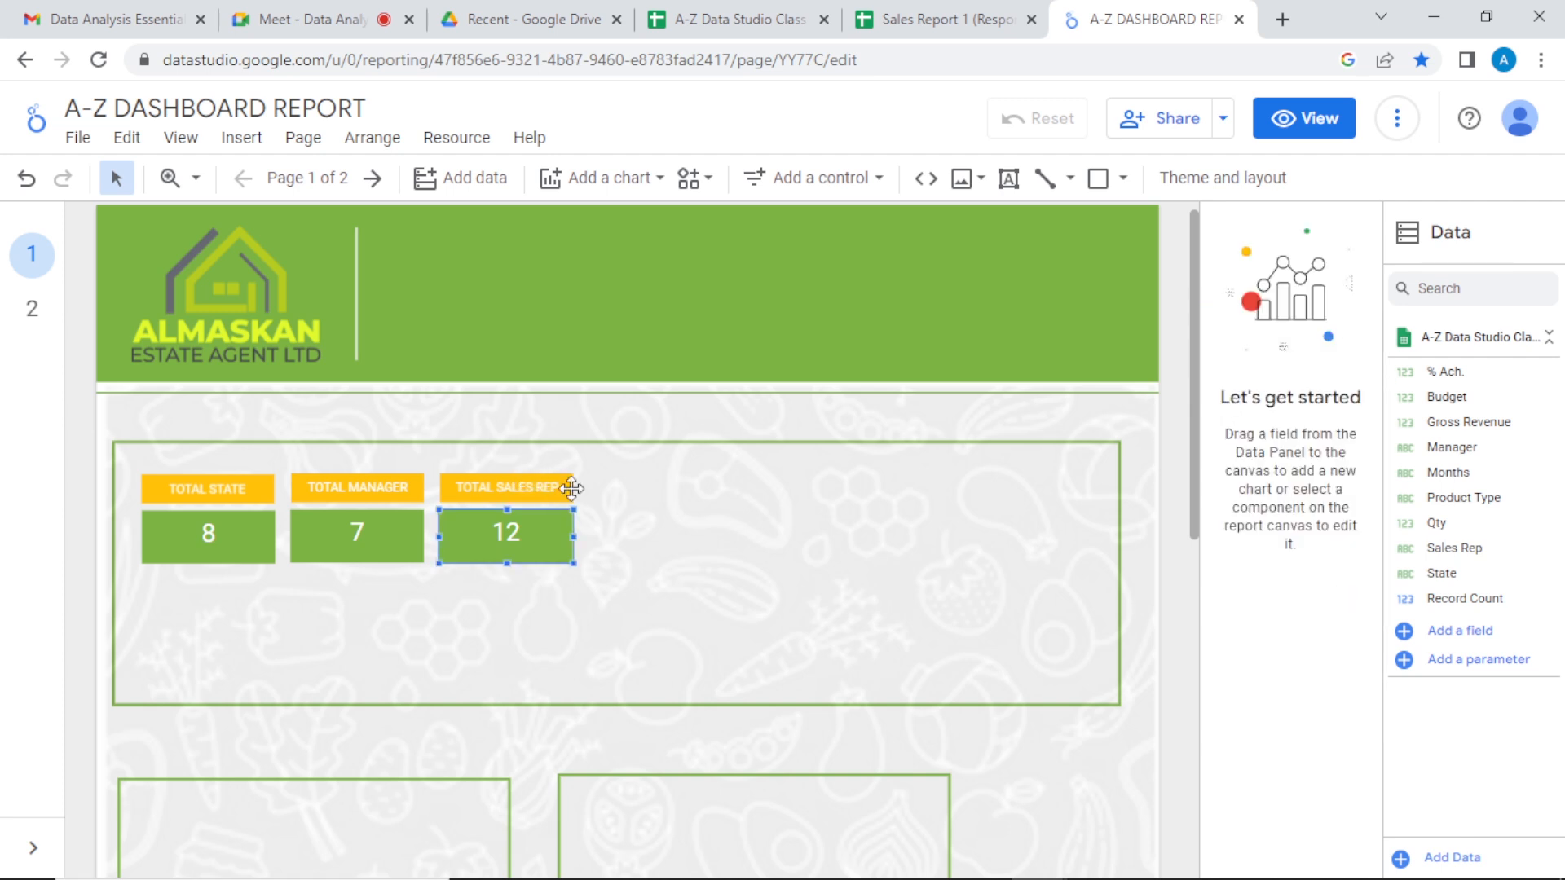
{"action": "left_click", "coordinate": [610, 494]}
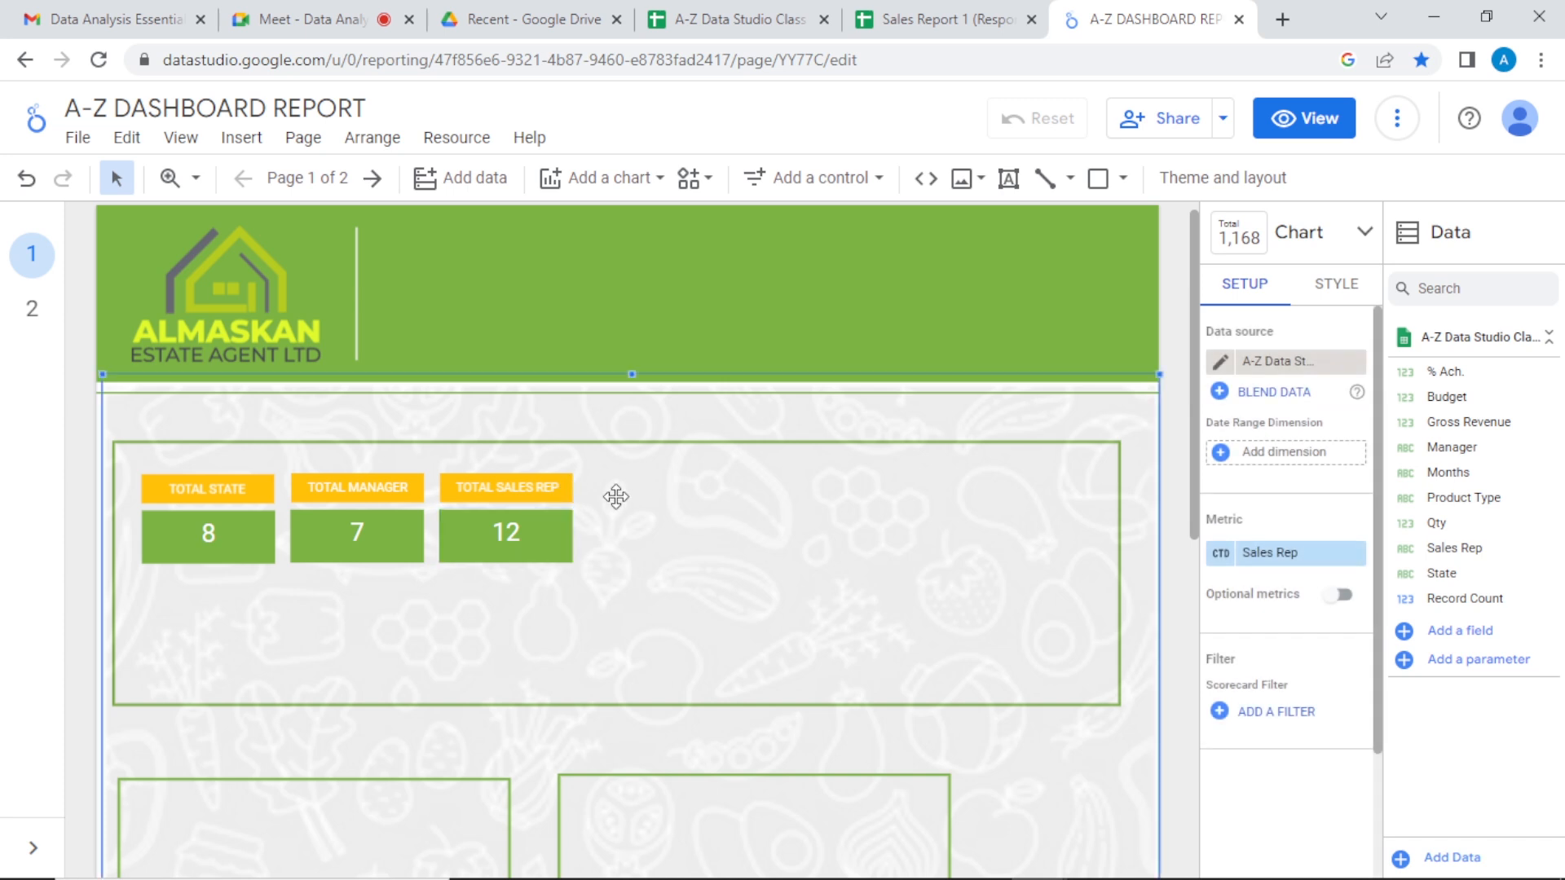
{"action": "left_click", "coordinate": [552, 491]}
{"action": "left_click", "coordinate": [515, 475]}
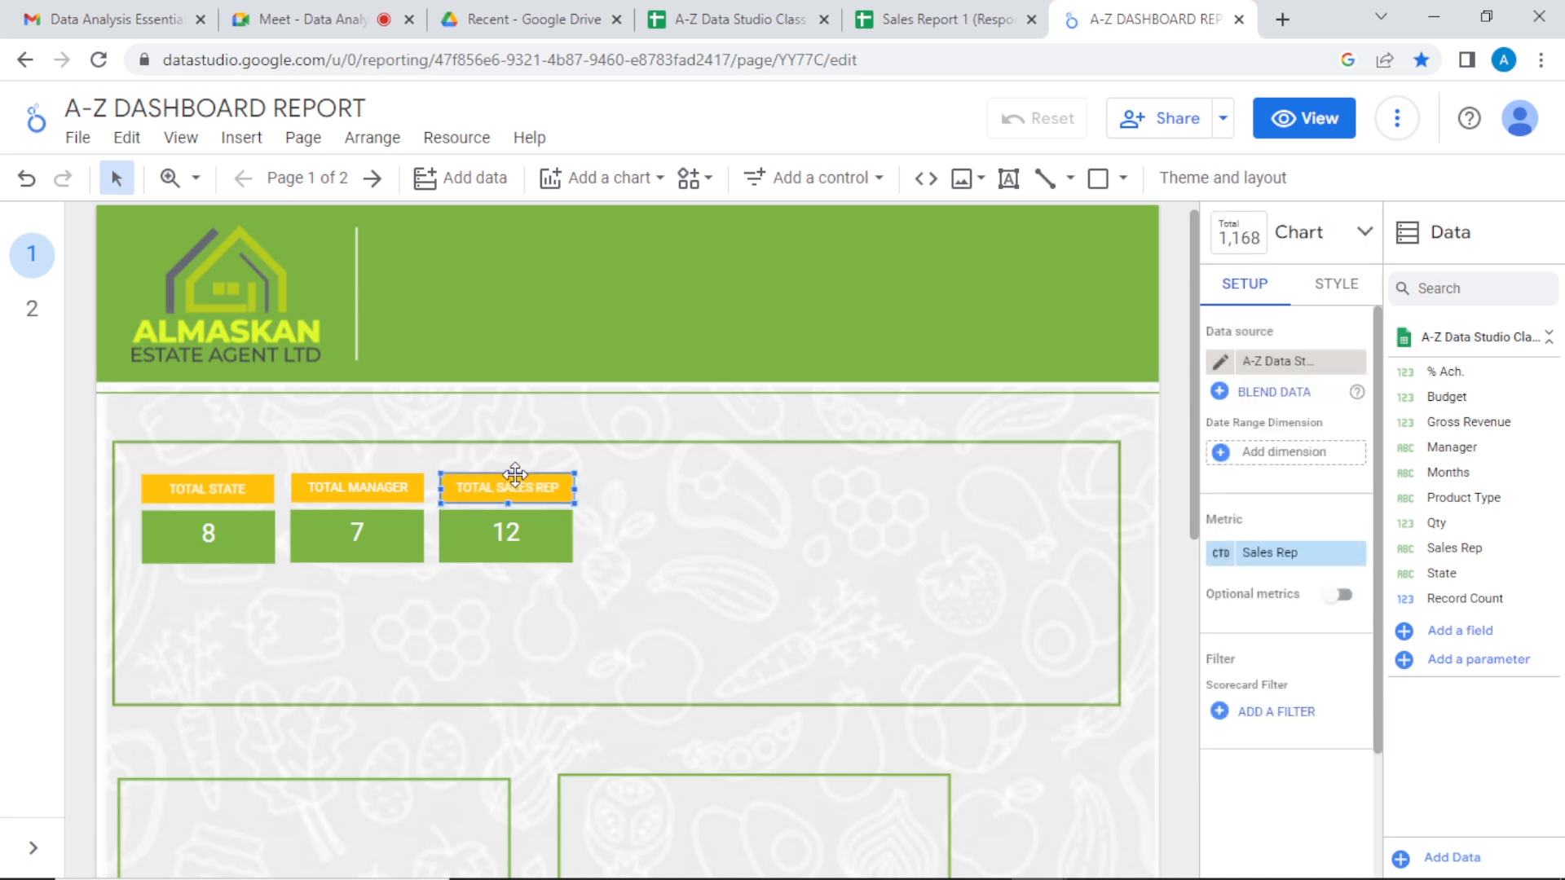
{"action": "left_click", "coordinate": [531, 526], "text": "shift"}
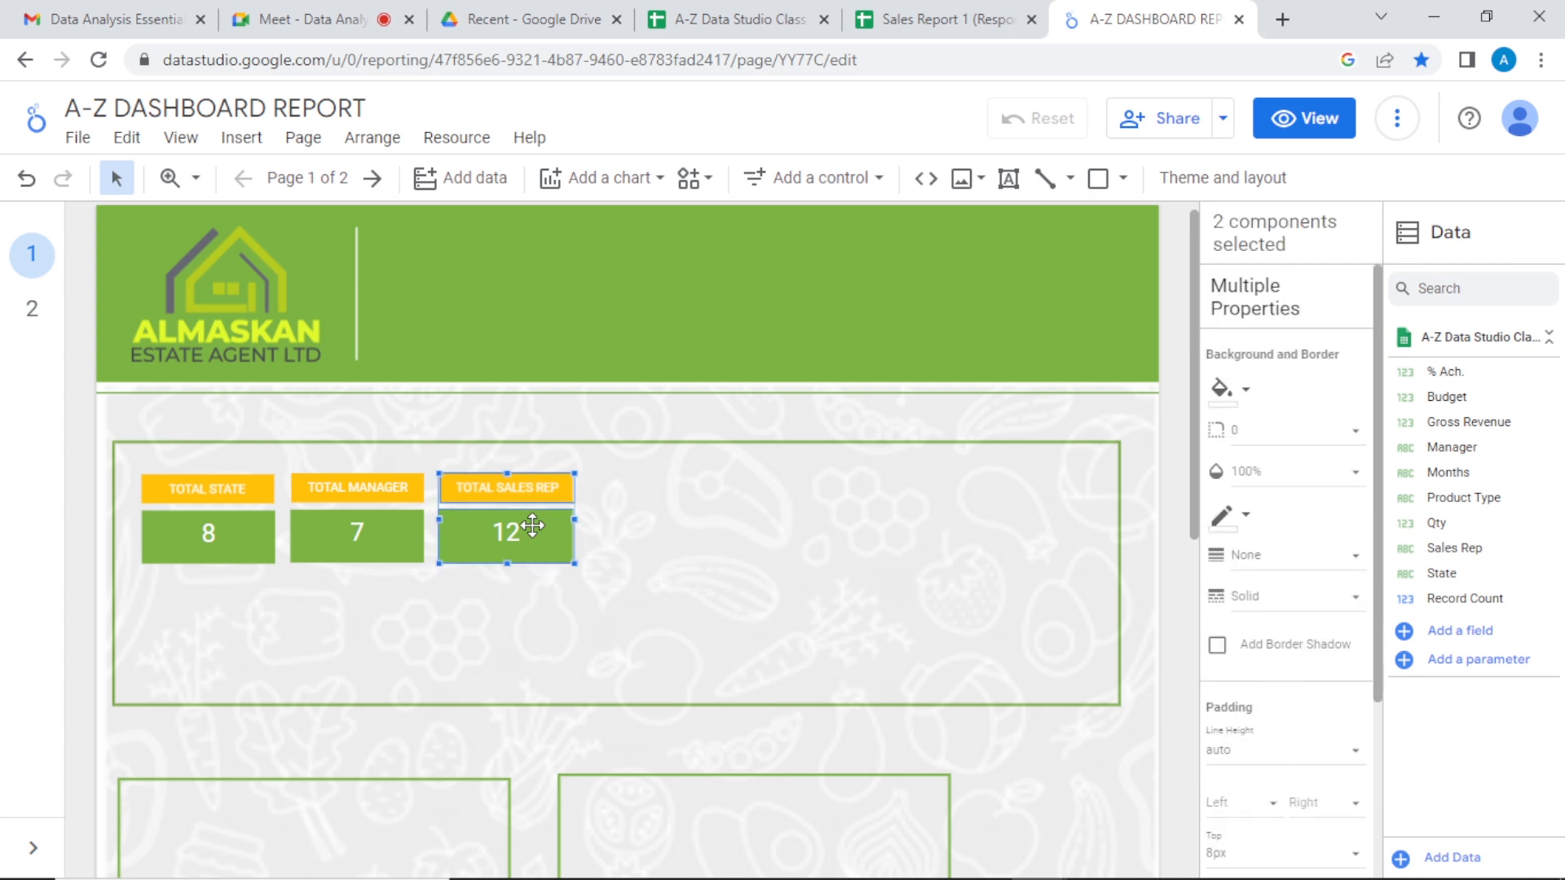
{"action": "key", "text": "ctrl+d"}
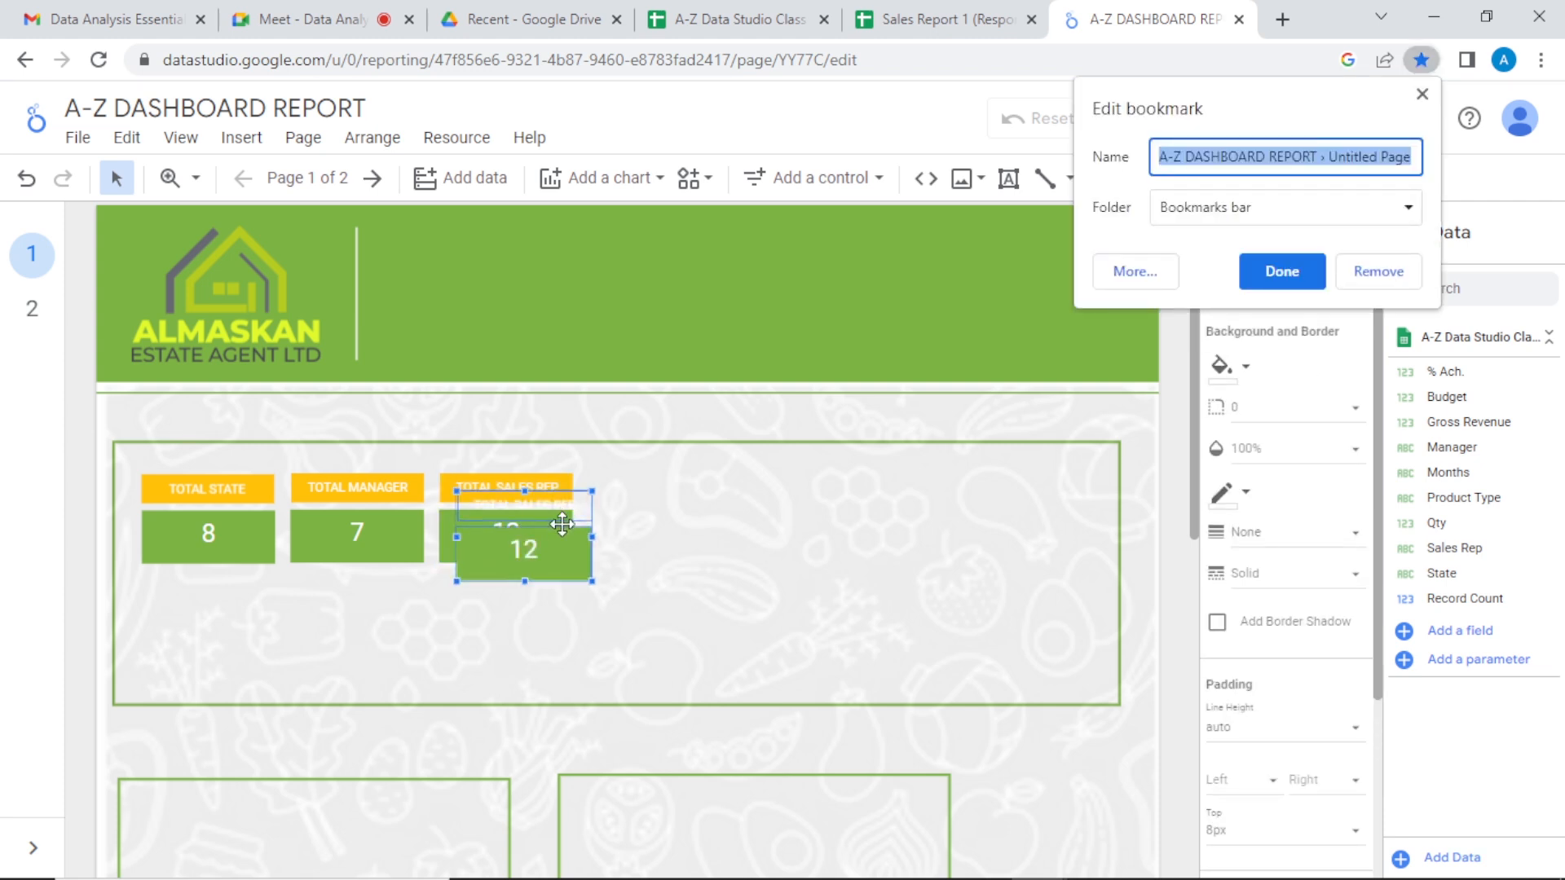
{"action": "left_click", "coordinate": [562, 524]}
{"action": "left_click_drag", "start_coordinate": [563, 524], "coordinate": [691, 506]}
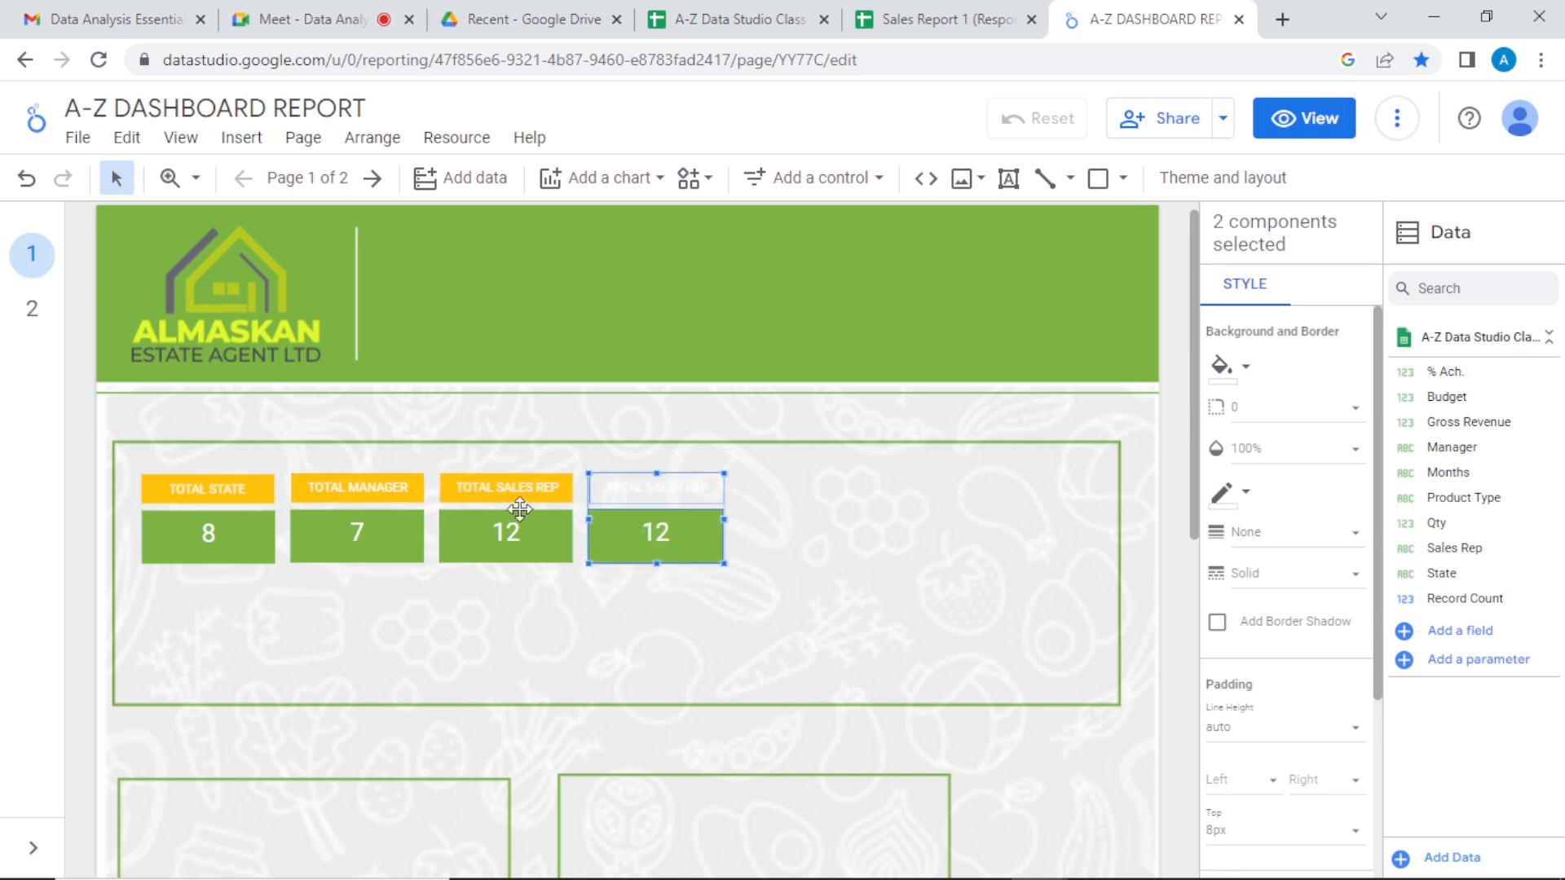
Step: Duplicate the amber rectangle of the TOTAL STATE card and place the copy above the fourth scorecard
{"action": "left_click", "coordinate": [562, 515]}
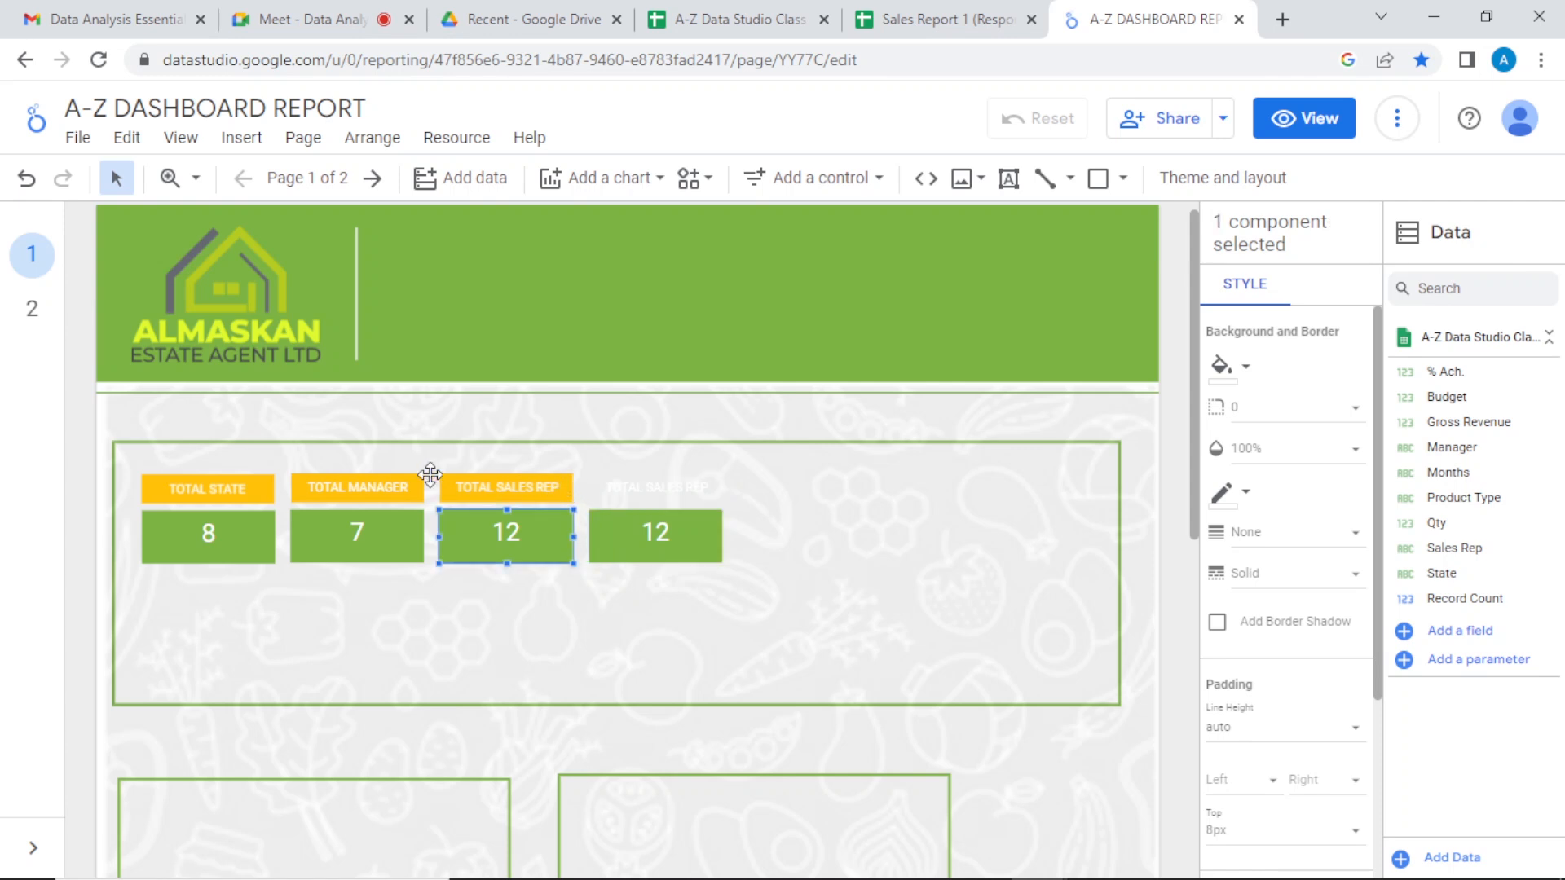
{"action": "left_click", "coordinate": [261, 483]}
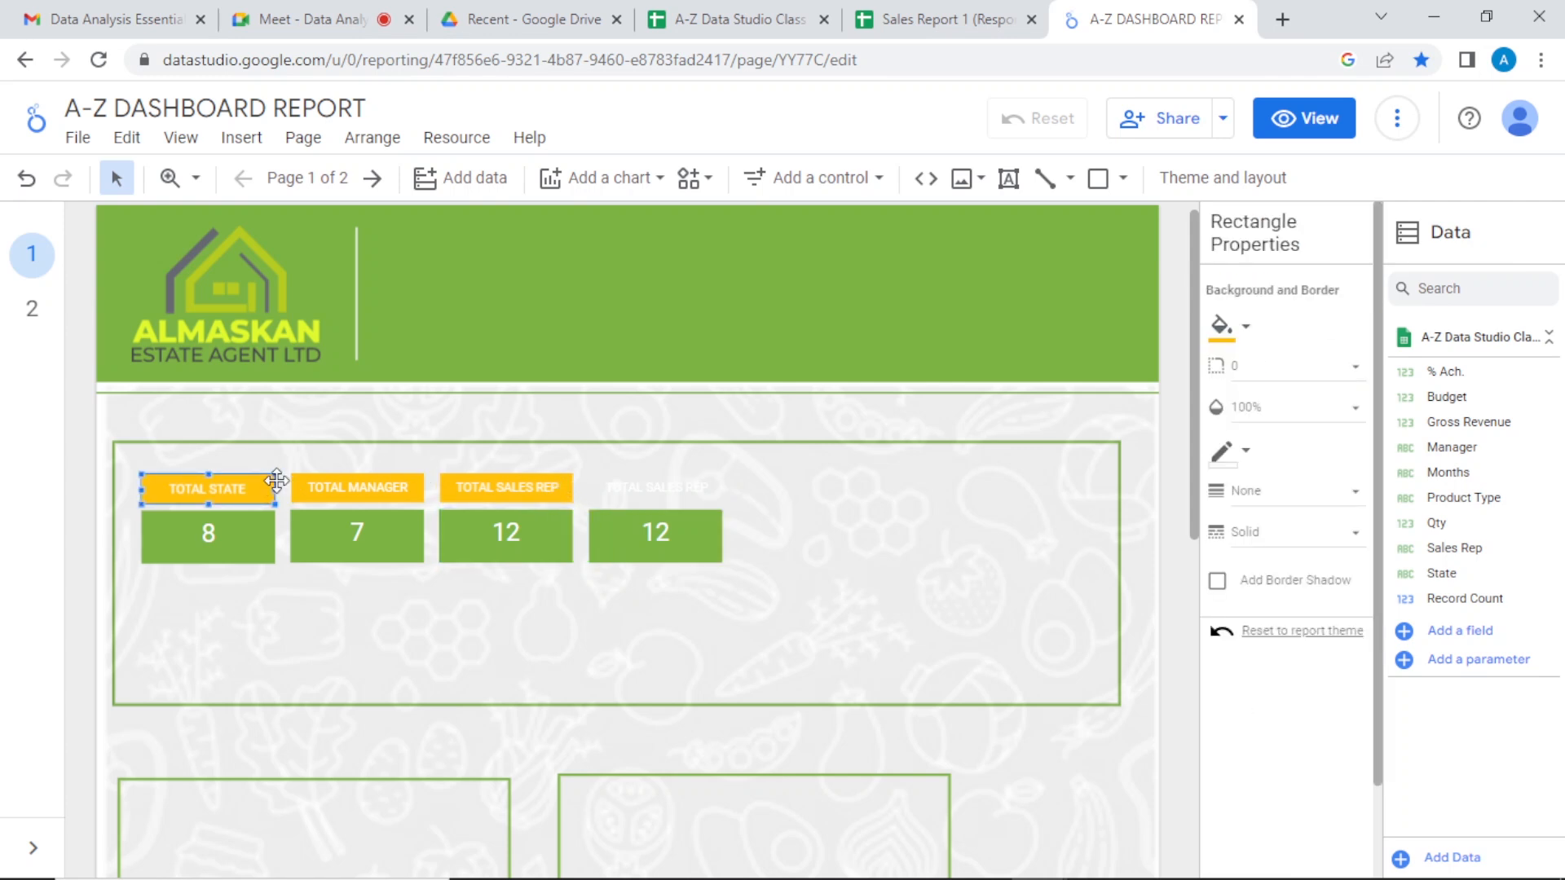
{"action": "key", "text": "ctrl+d"}
{"action": "left_click_drag", "start_coordinate": [266, 496], "coordinate": [696, 472]}
{"action": "left_click", "coordinate": [806, 521]}
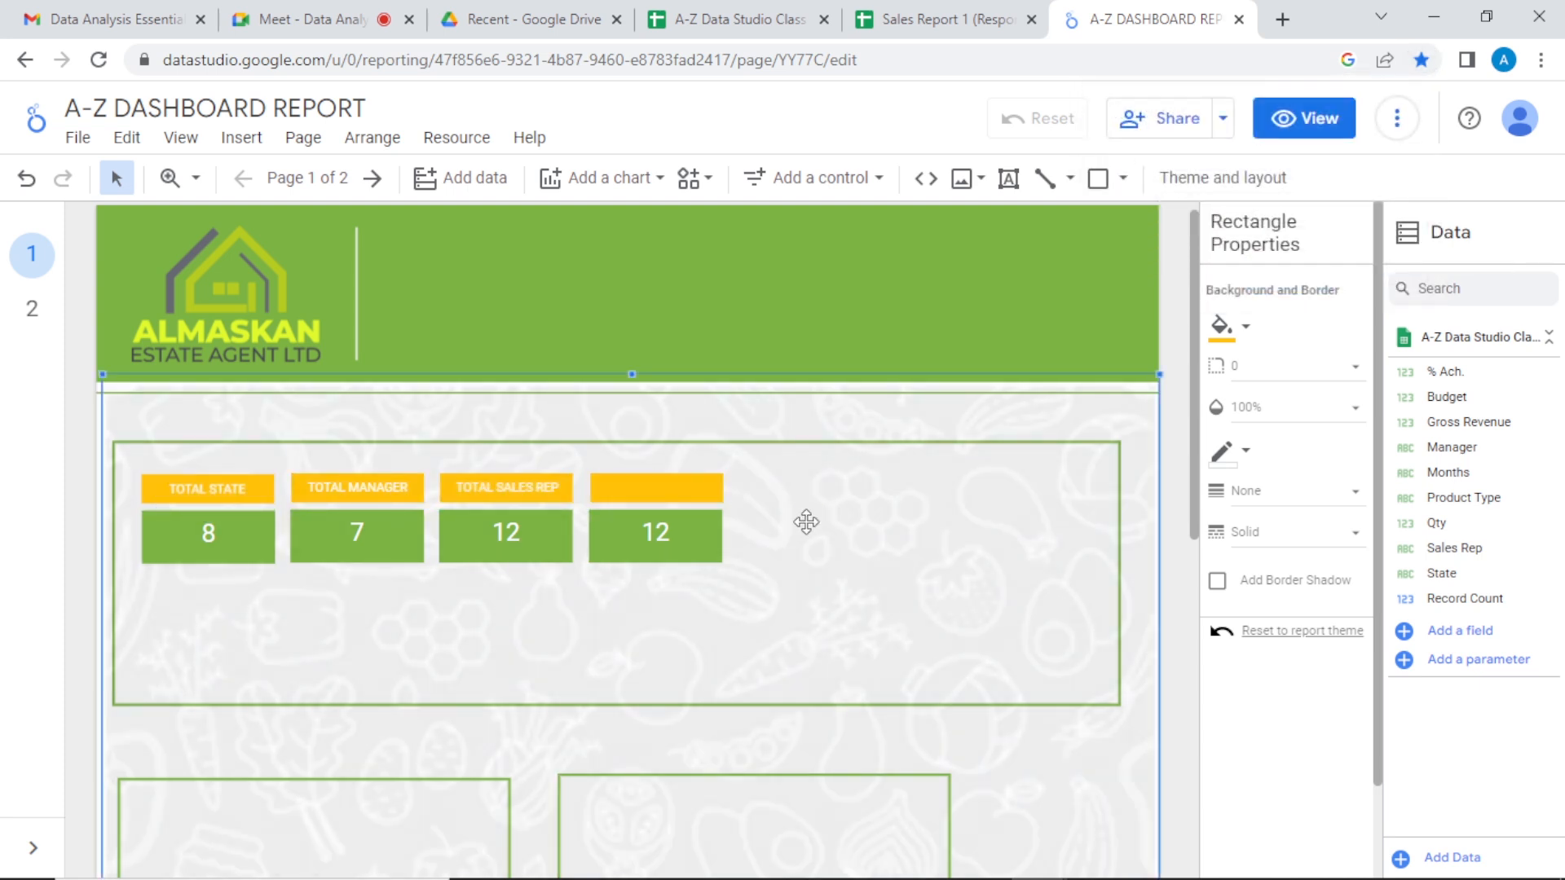
Step: Send the fourth card's amber rectangle backward behind its label text
{"action": "left_click", "coordinate": [687, 493]}
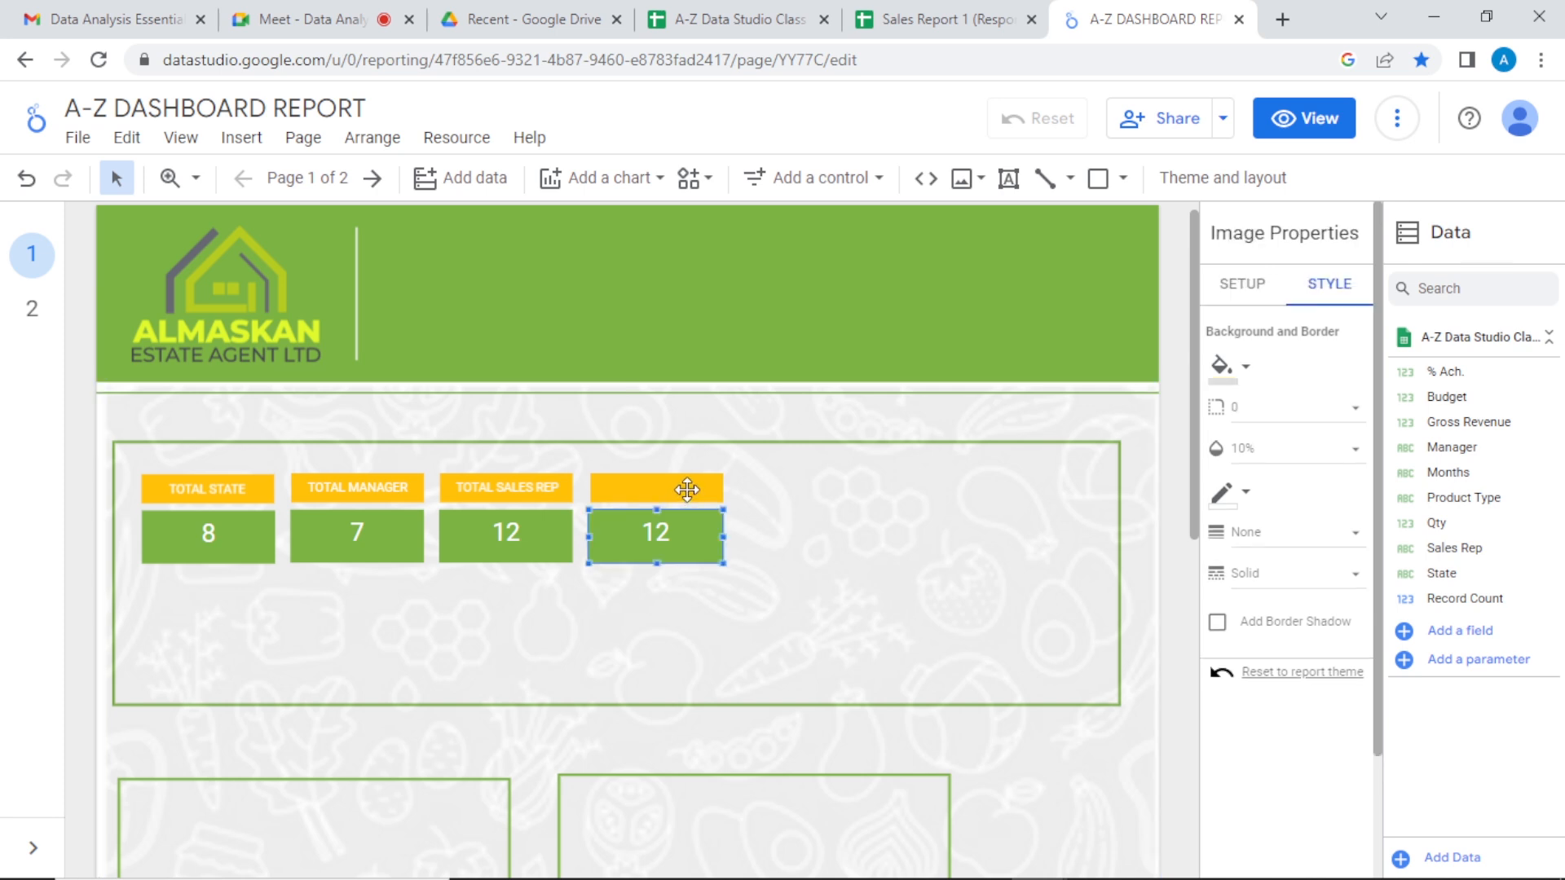
{"action": "left_click", "coordinate": [687, 489]}
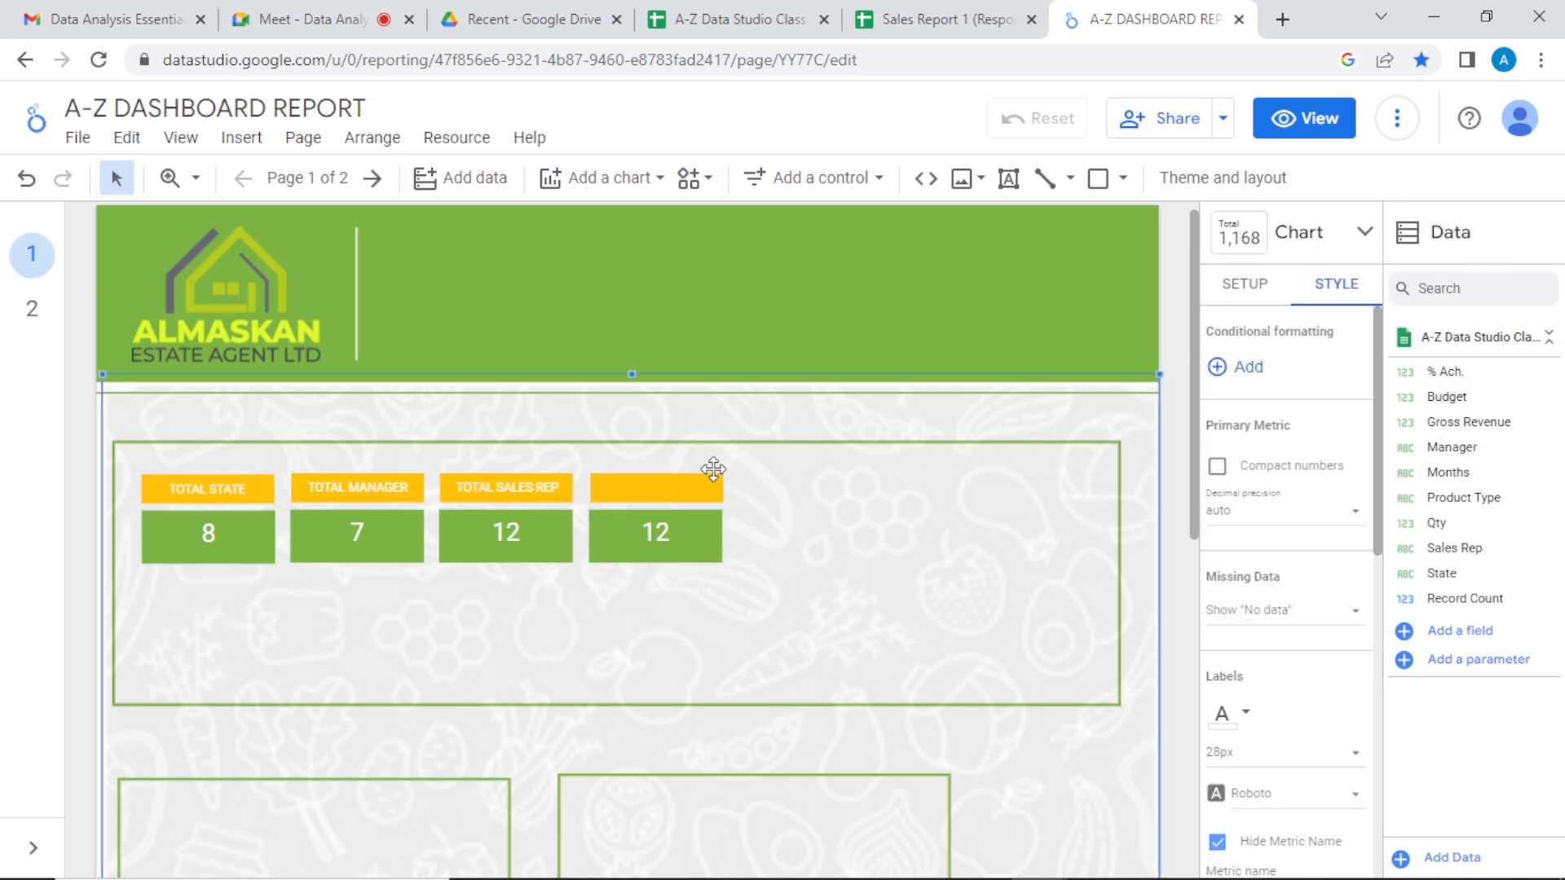
{"action": "left_click", "coordinate": [710, 477]}
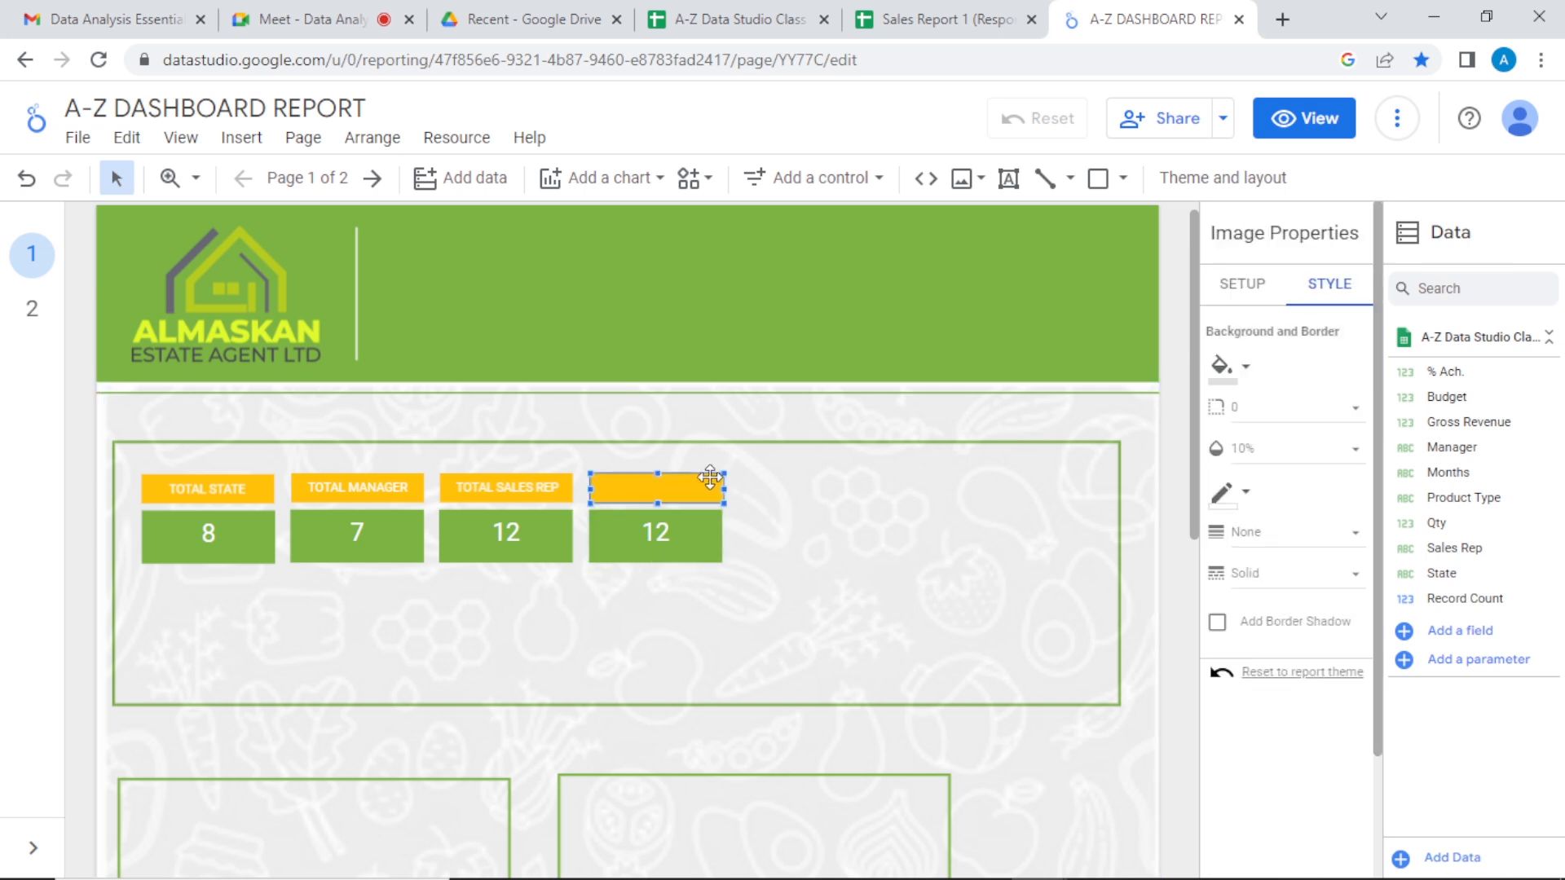
{"action": "right_click", "coordinate": [710, 477]}
{"action": "mouse_move", "coordinate": [852, 746]}
{"action": "left_click", "coordinate": [964, 725]}
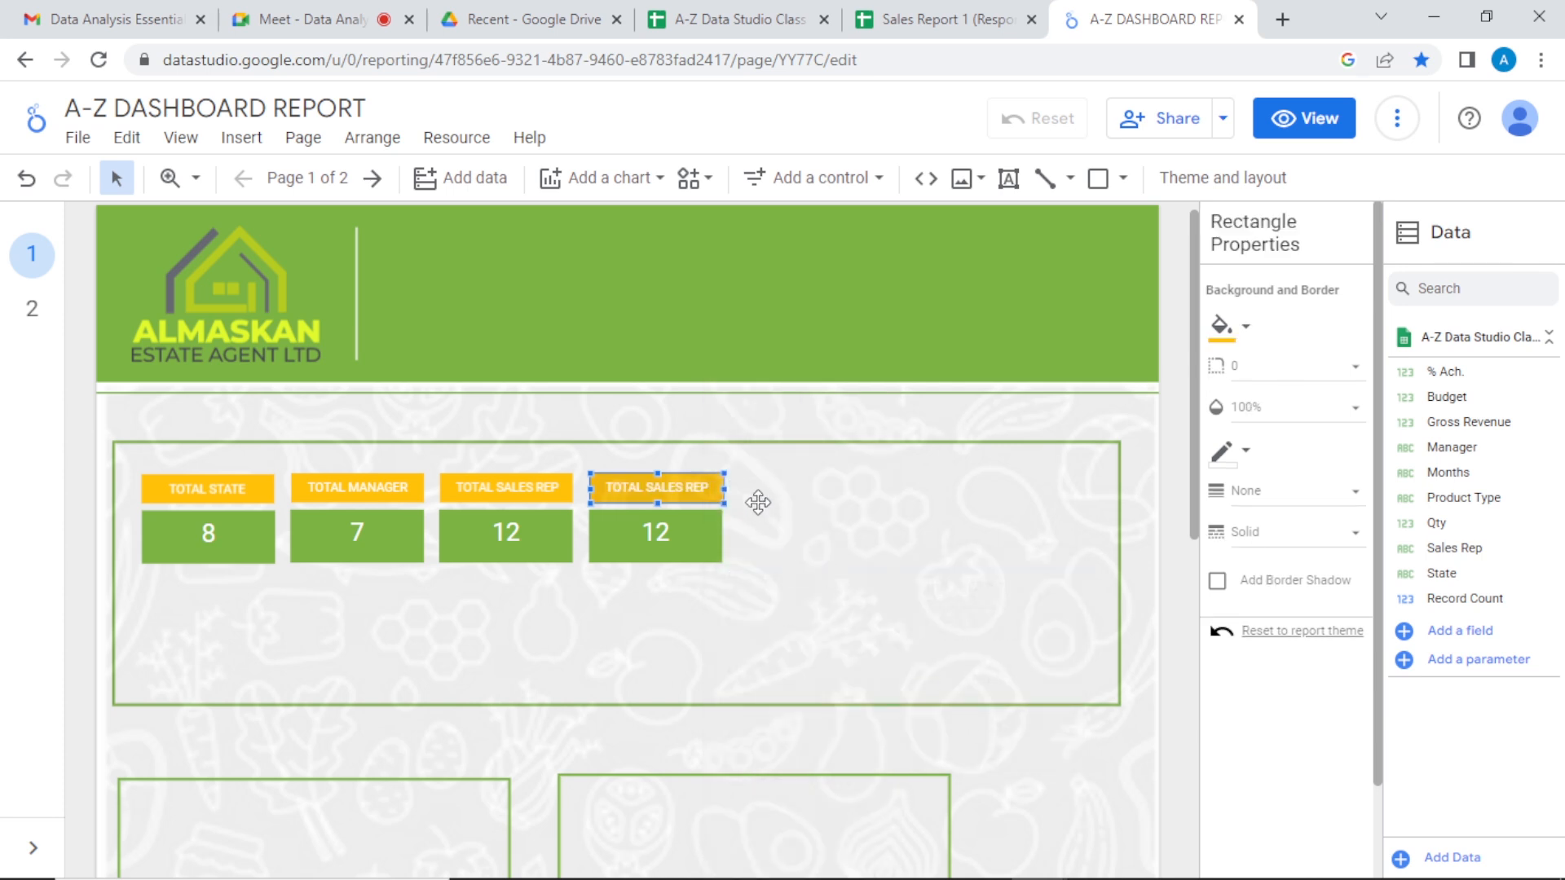
{"action": "left_click", "coordinate": [766, 507]}
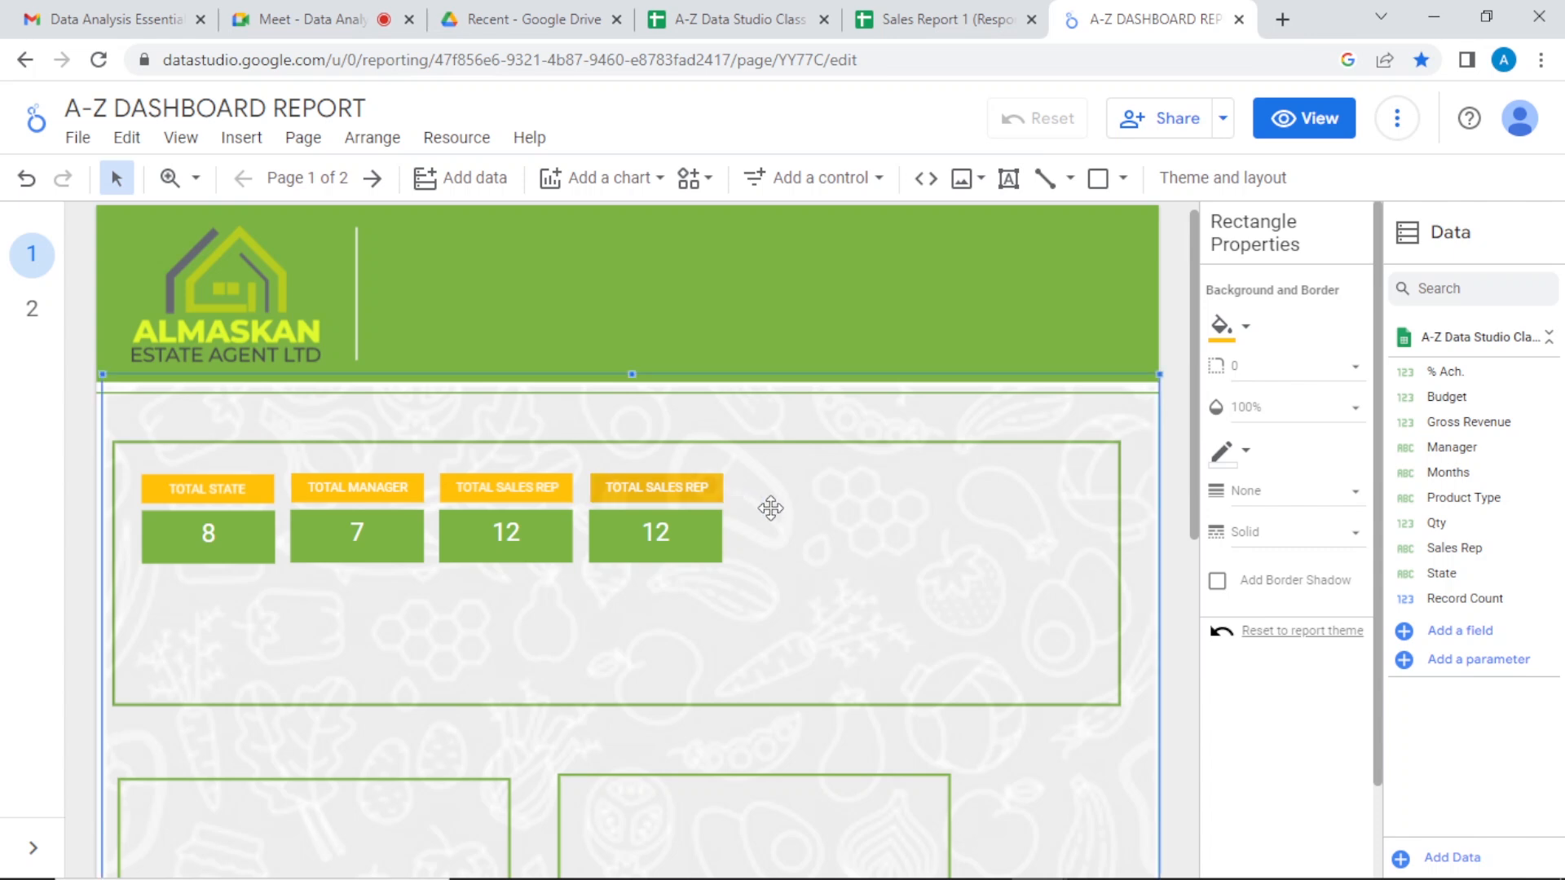
Step: Replace the fourth scorecard's metric with Product Type
{"action": "left_click", "coordinate": [716, 536]}
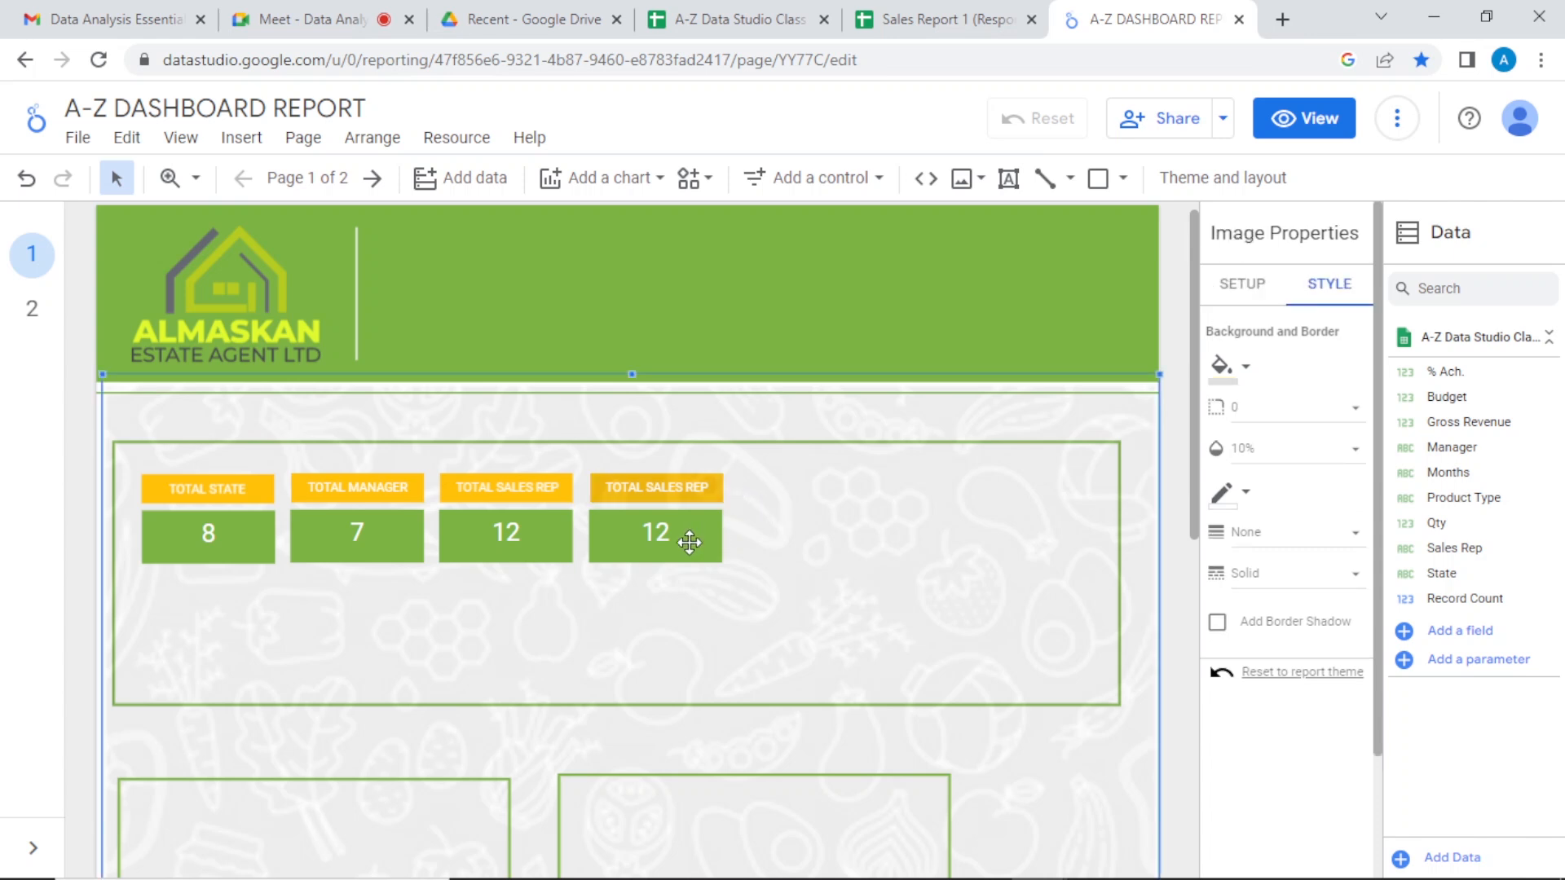
{"action": "left_click", "coordinate": [664, 487]}
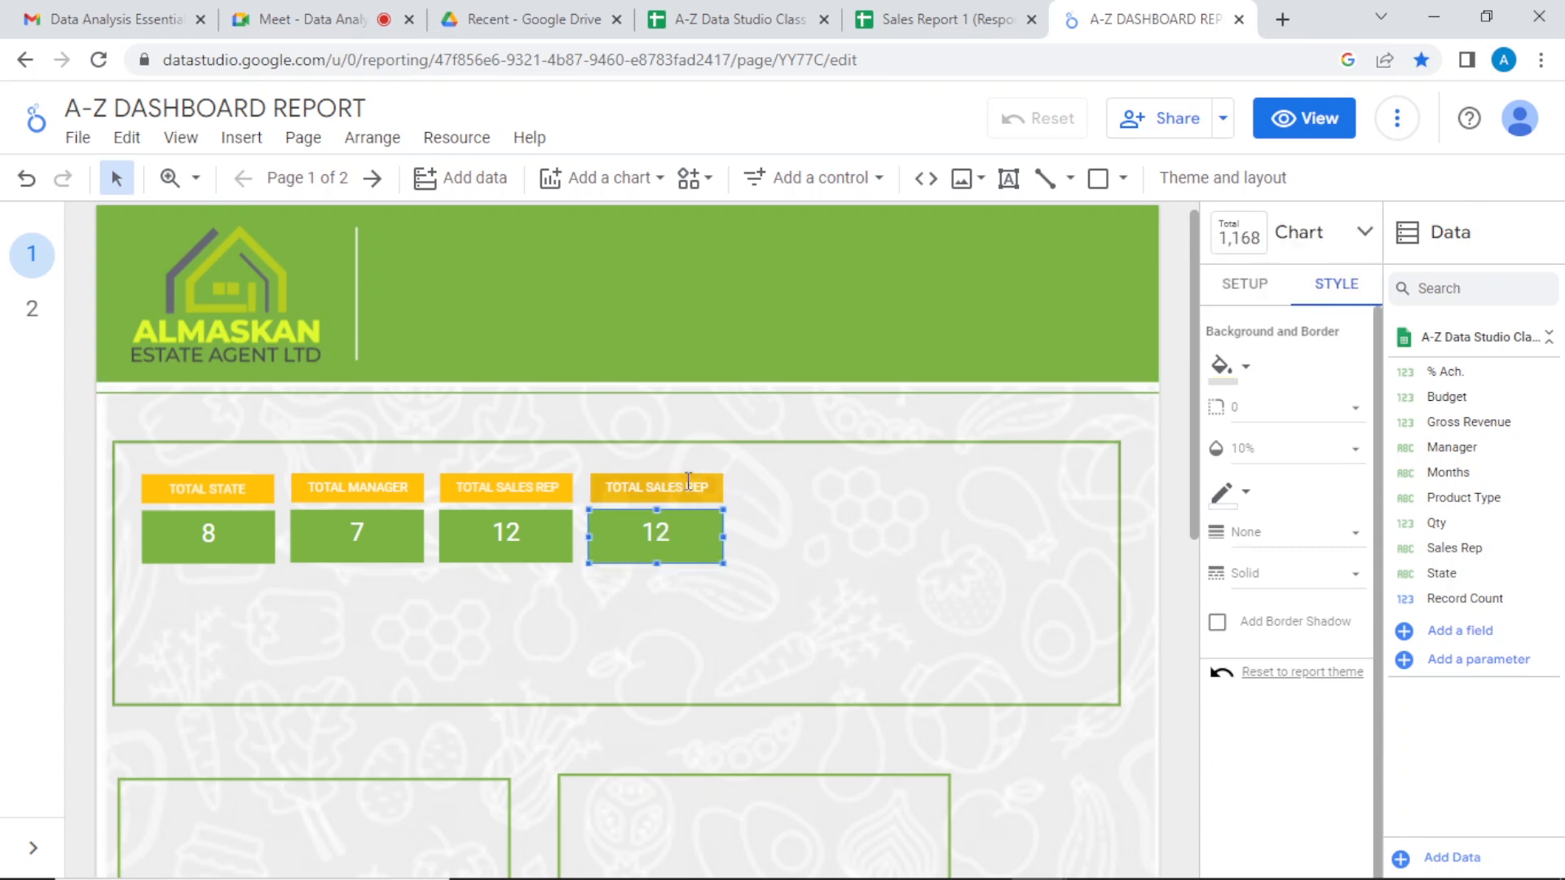
{"action": "left_click", "coordinate": [688, 480]}
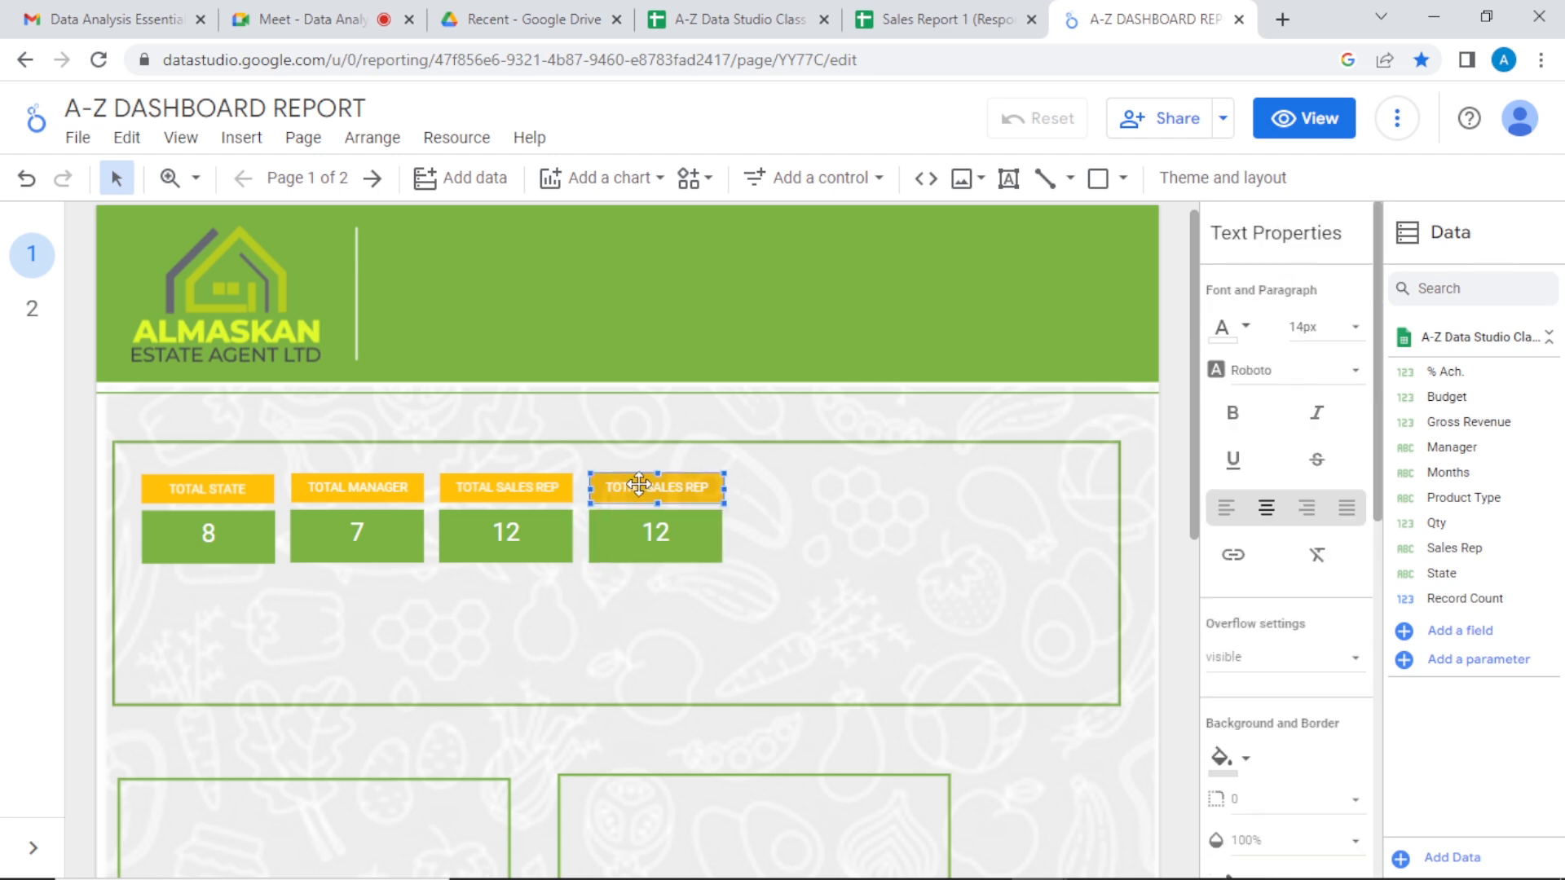
{"action": "left_click", "coordinate": [701, 483]}
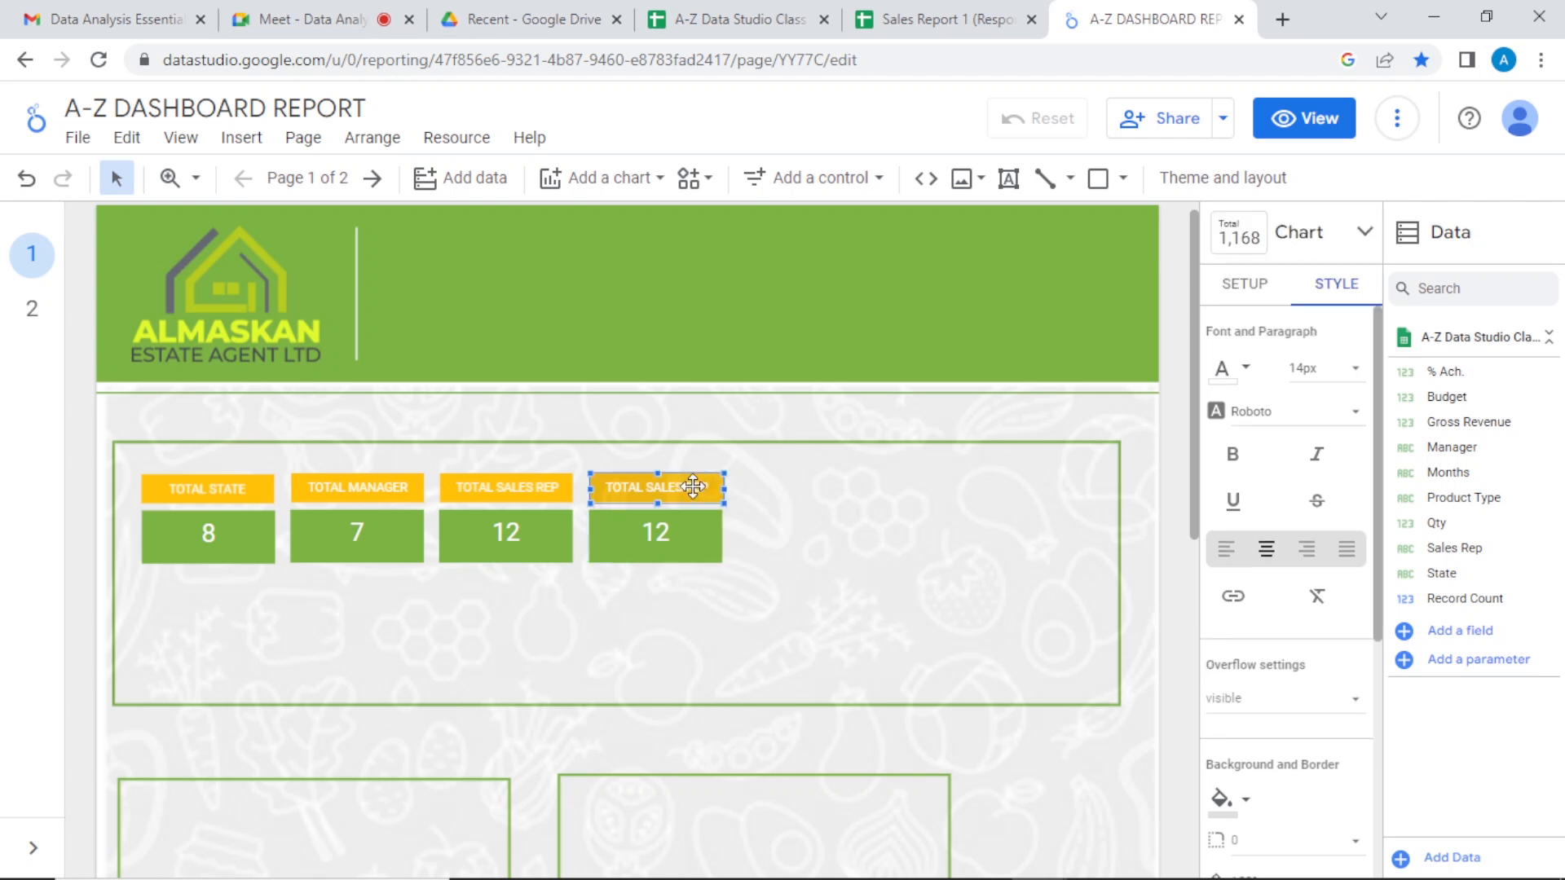
{"action": "left_click", "coordinate": [685, 483]}
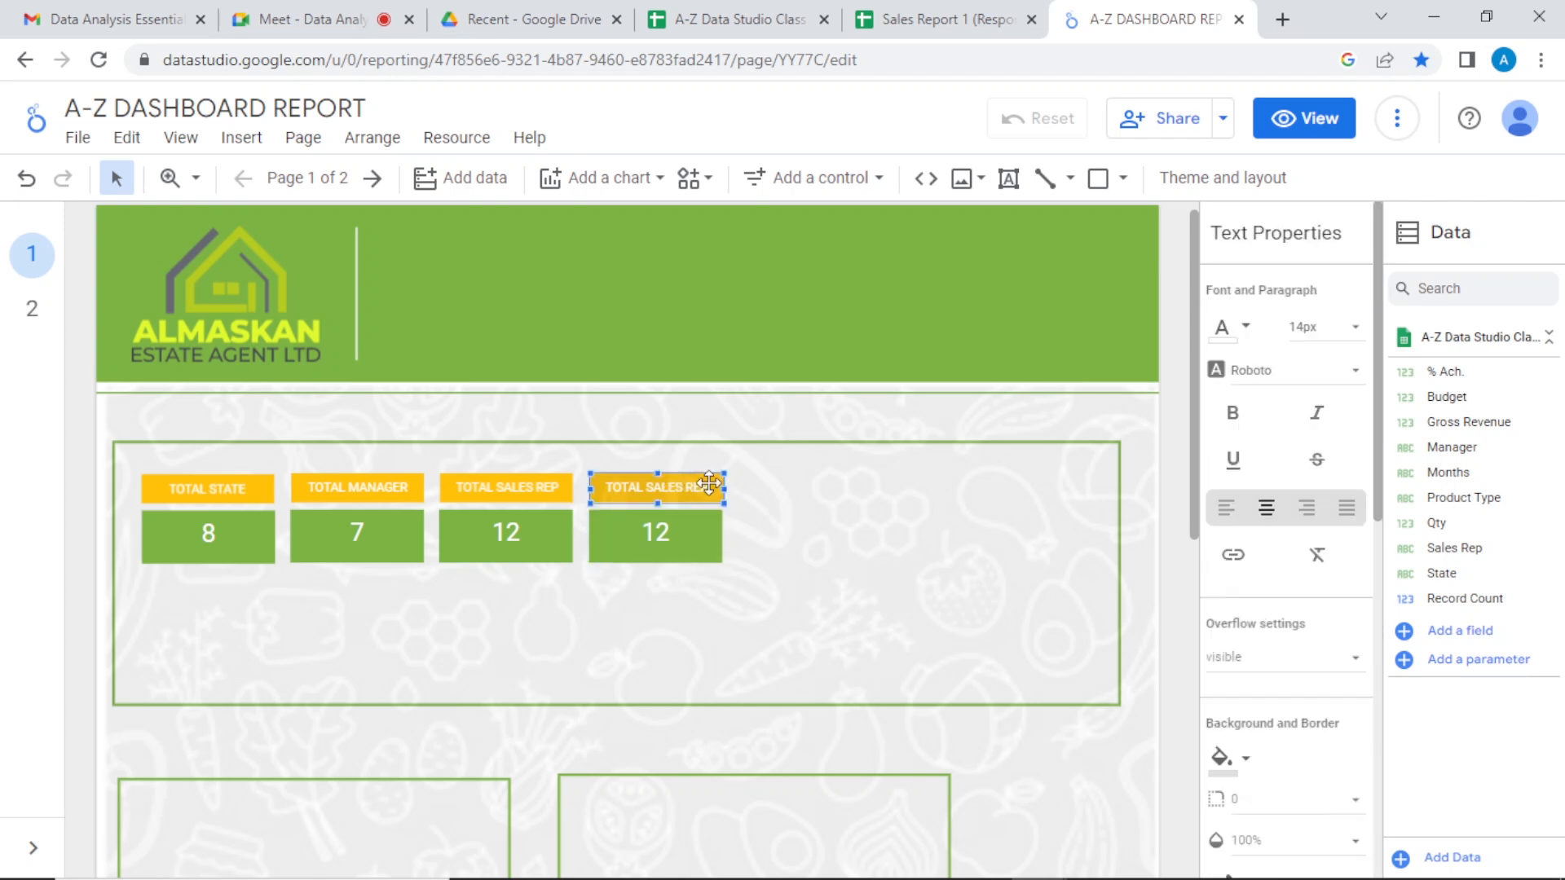
{"action": "left_click", "coordinate": [693, 483]}
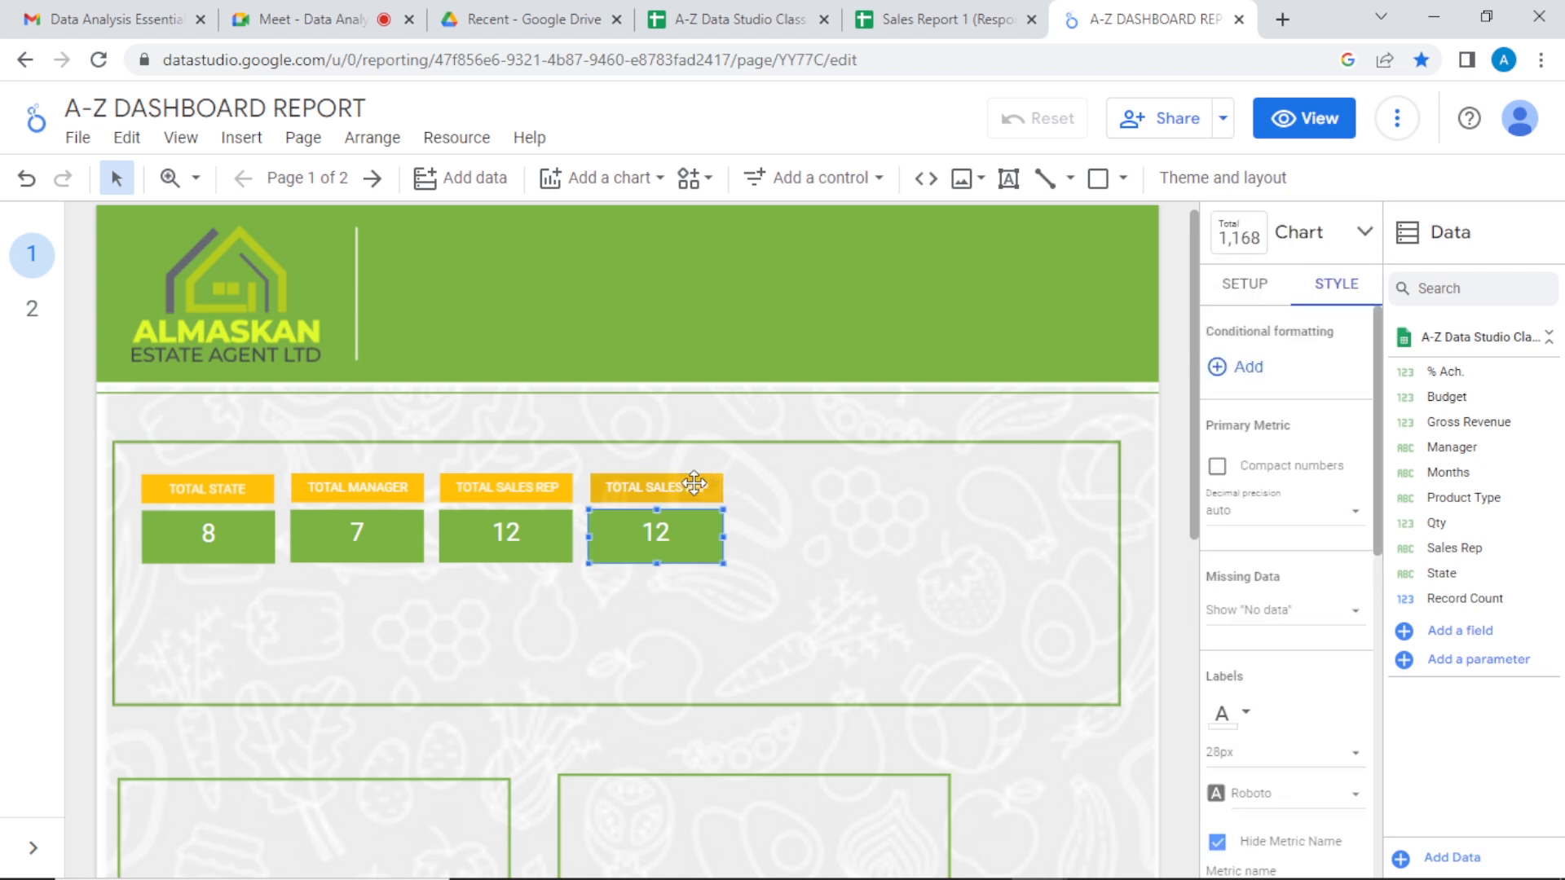
{"action": "left_click", "coordinate": [1259, 289]}
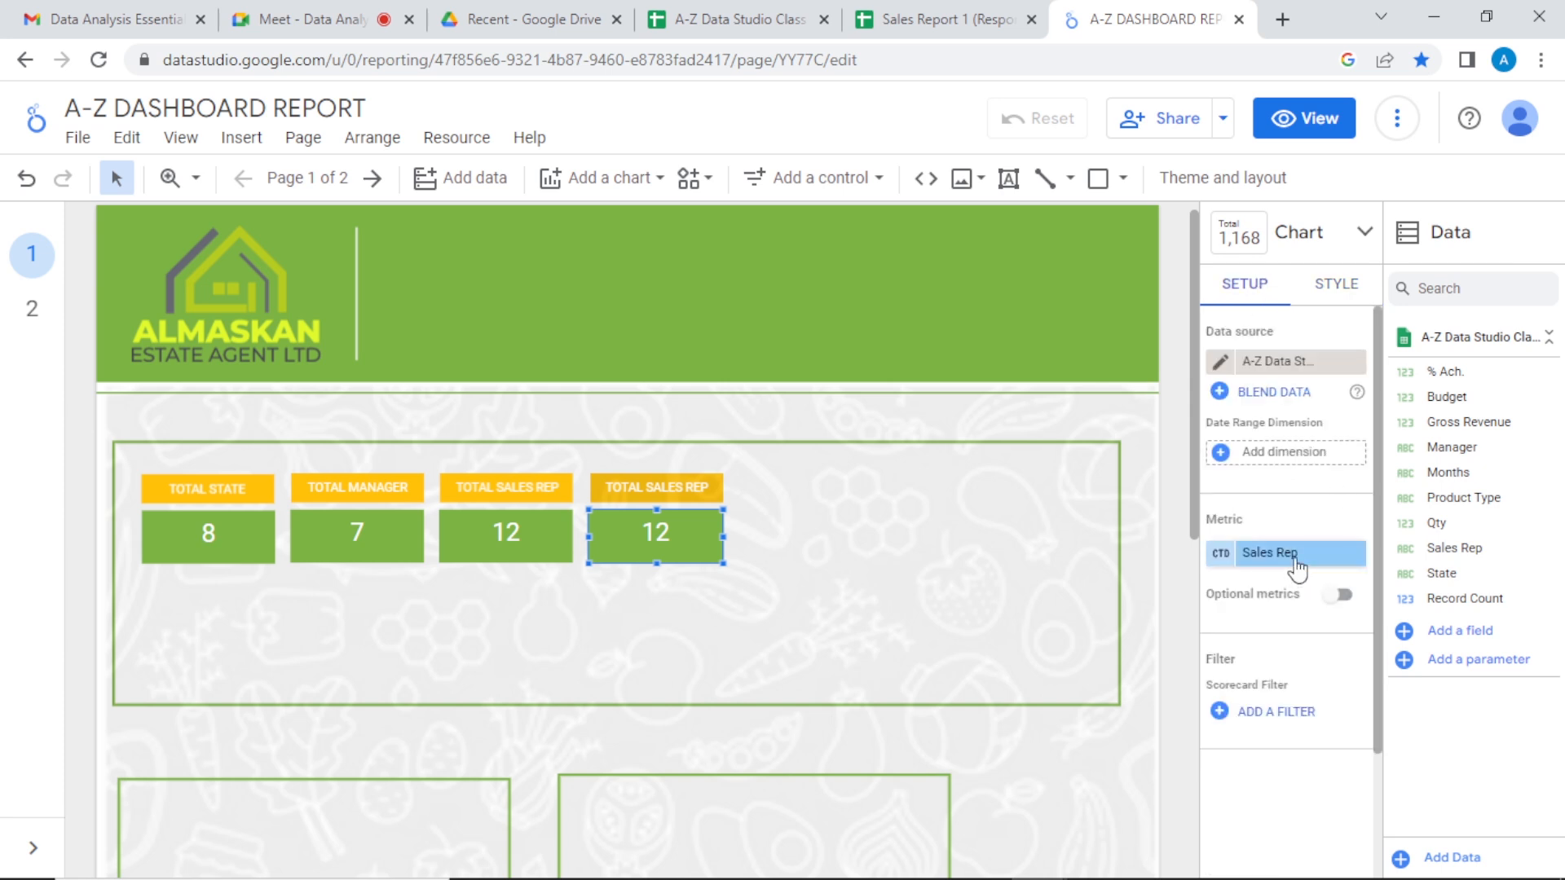
{"action": "left_click_drag", "start_coordinate": [1467, 498], "coordinate": [1299, 552]}
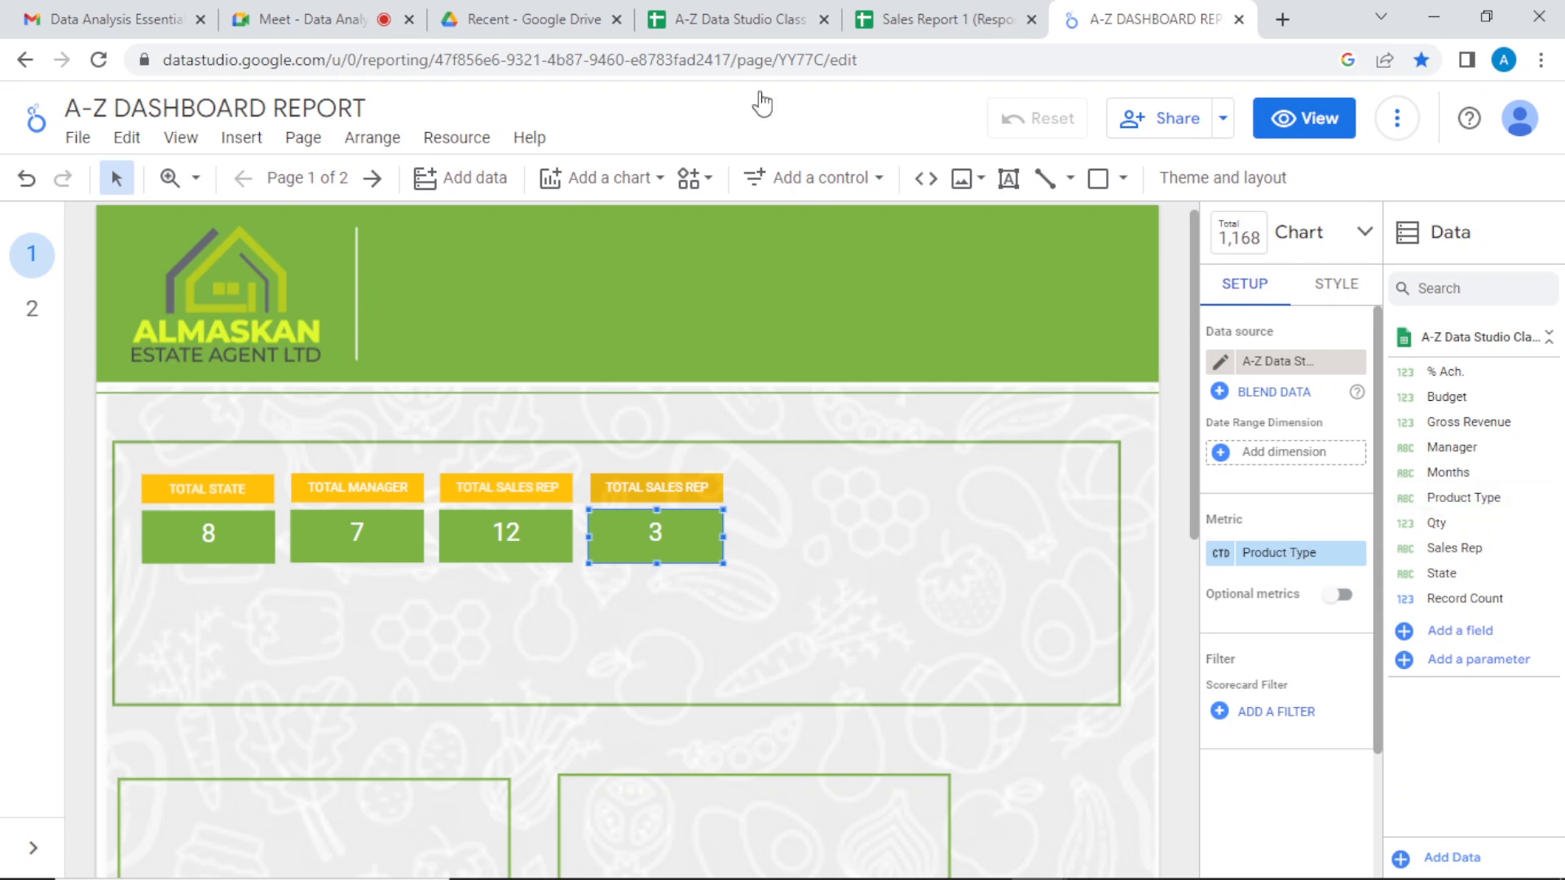
Step: Examine the Product Type column in the A-Z Data Studio Class spreadsheet and return to the dashboard report
{"action": "left_click", "coordinate": [742, 16]}
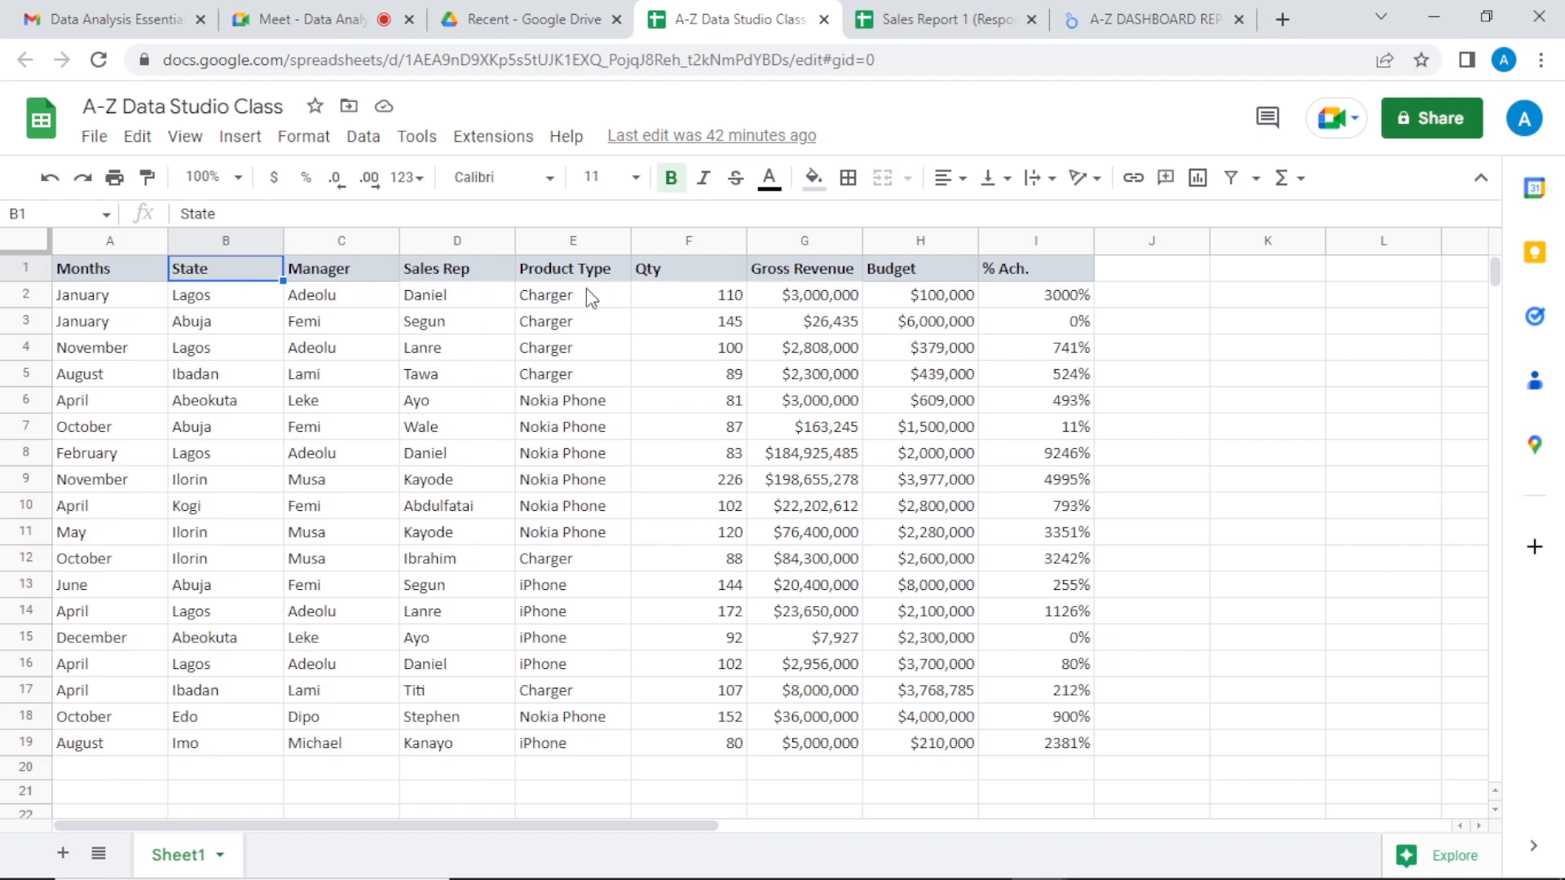
{"action": "left_click", "coordinate": [548, 326]}
{"action": "left_click", "coordinate": [587, 430]}
{"action": "left_click", "coordinate": [558, 619]}
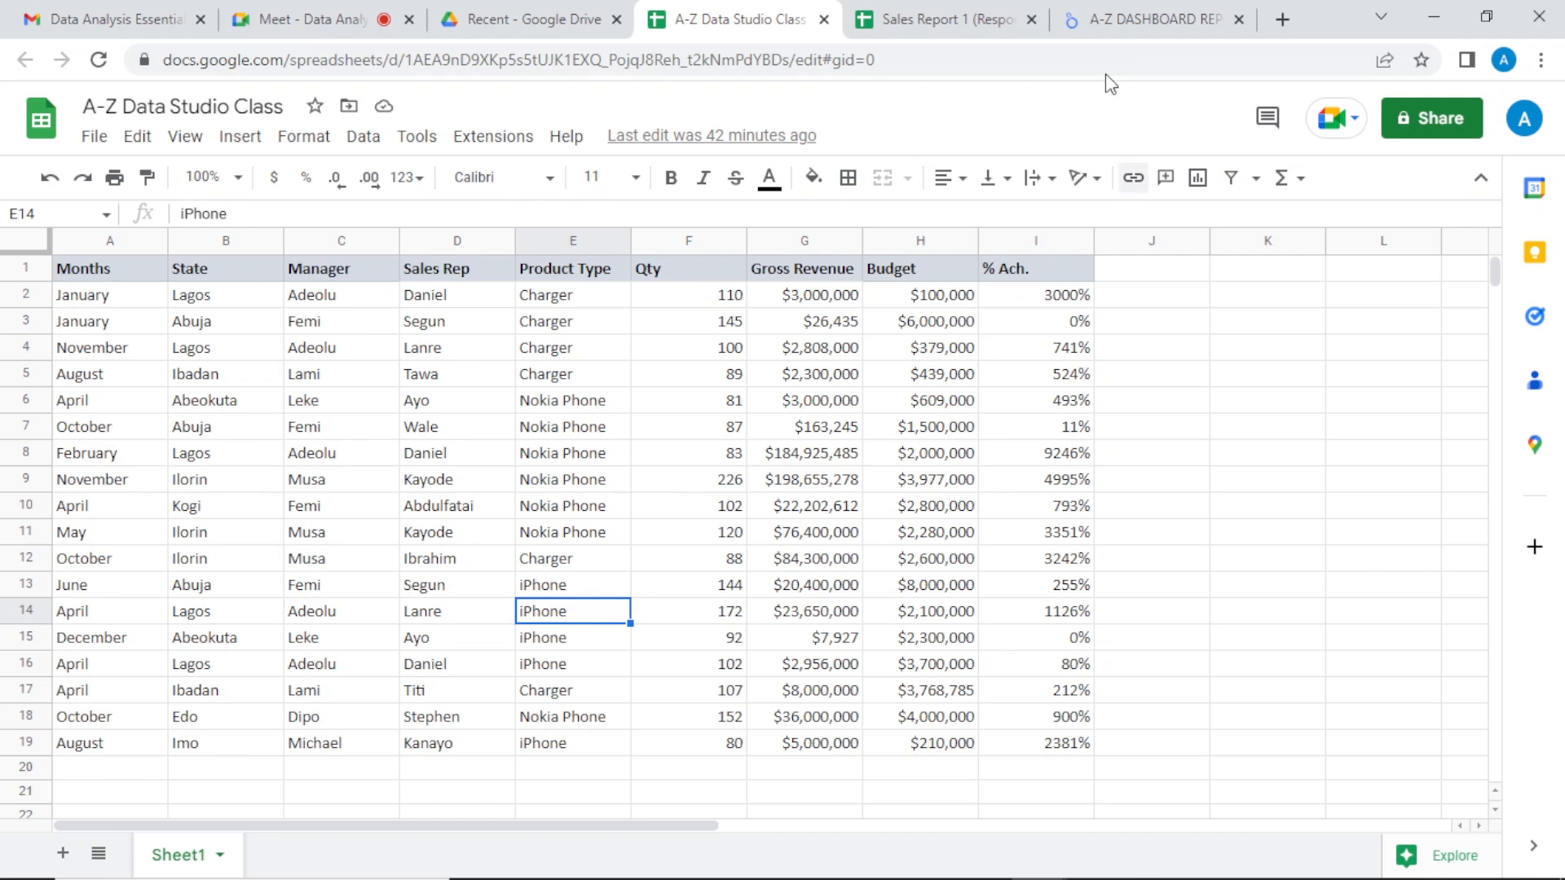
{"action": "left_click", "coordinate": [1116, 10]}
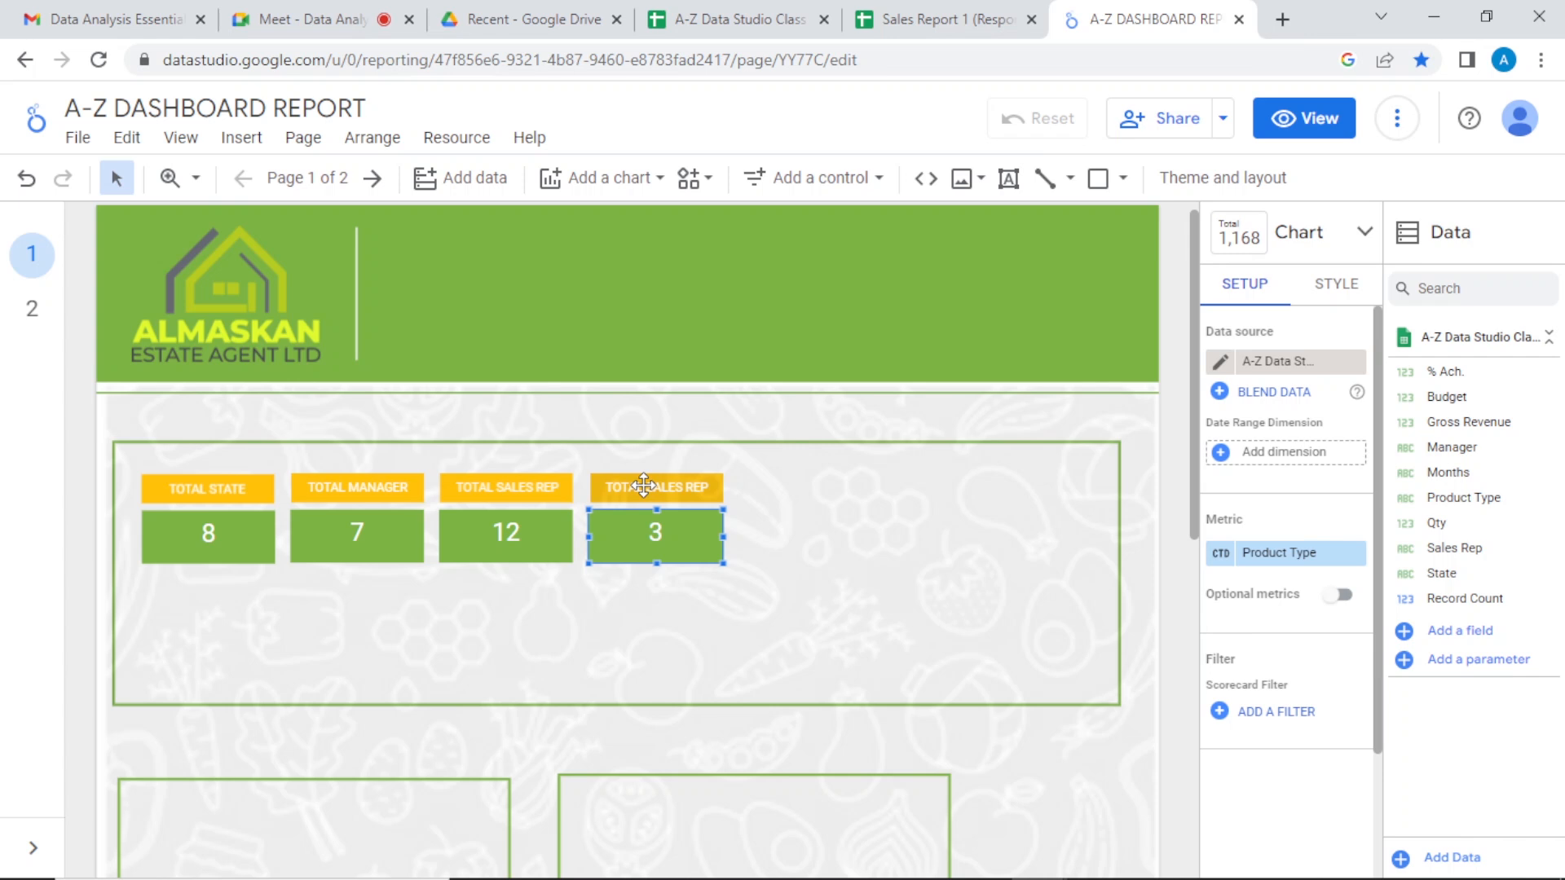
Step: Change the fourth card's label to TOTAL PRODUCTS
{"action": "left_click", "coordinate": [792, 467]}
{"action": "left_click", "coordinate": [674, 481]}
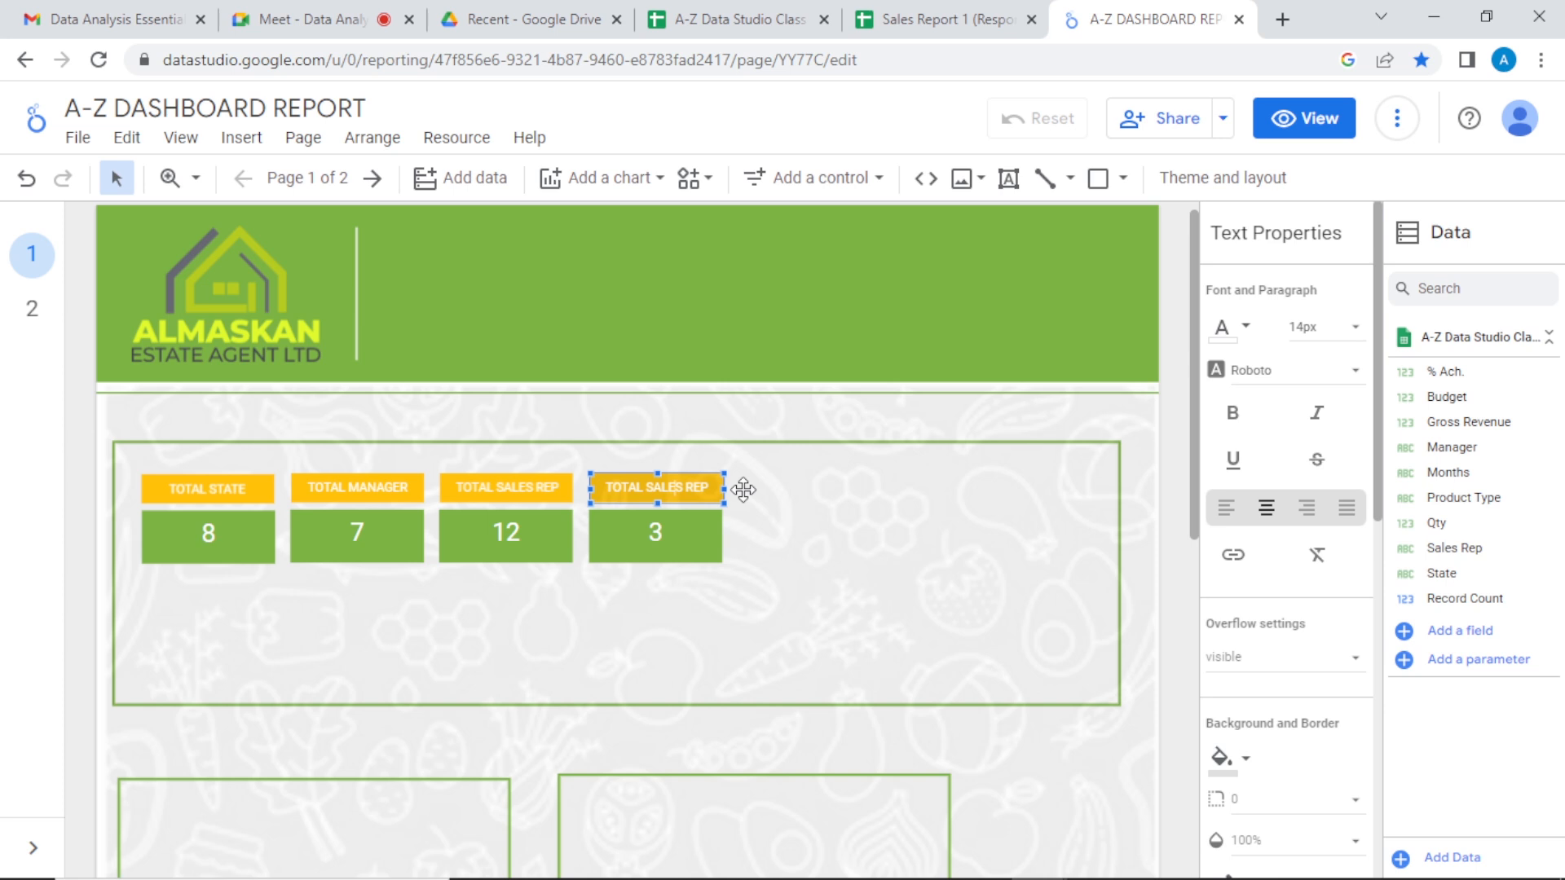
{"action": "key", "text": "BackSpace"}
{"action": "key", "text": "BackSpace"}
{"action": "key", "text": "BackSpace"}
{"action": "key", "text": "BackSpace"}
{"action": "key", "text": "BackSpace"}
{"action": "key", "text": "BackSpace"}
{"action": "key", "text": "BackSpace"}
{"action": "key", "text": "BackSpace"}
{"action": "key", "text": "BackSpace"}
{"action": "key", "text": "BackSpace"}
{"action": "type", "text": "PRODUCTS"}
{"action": "left_click", "coordinate": [909, 406]}
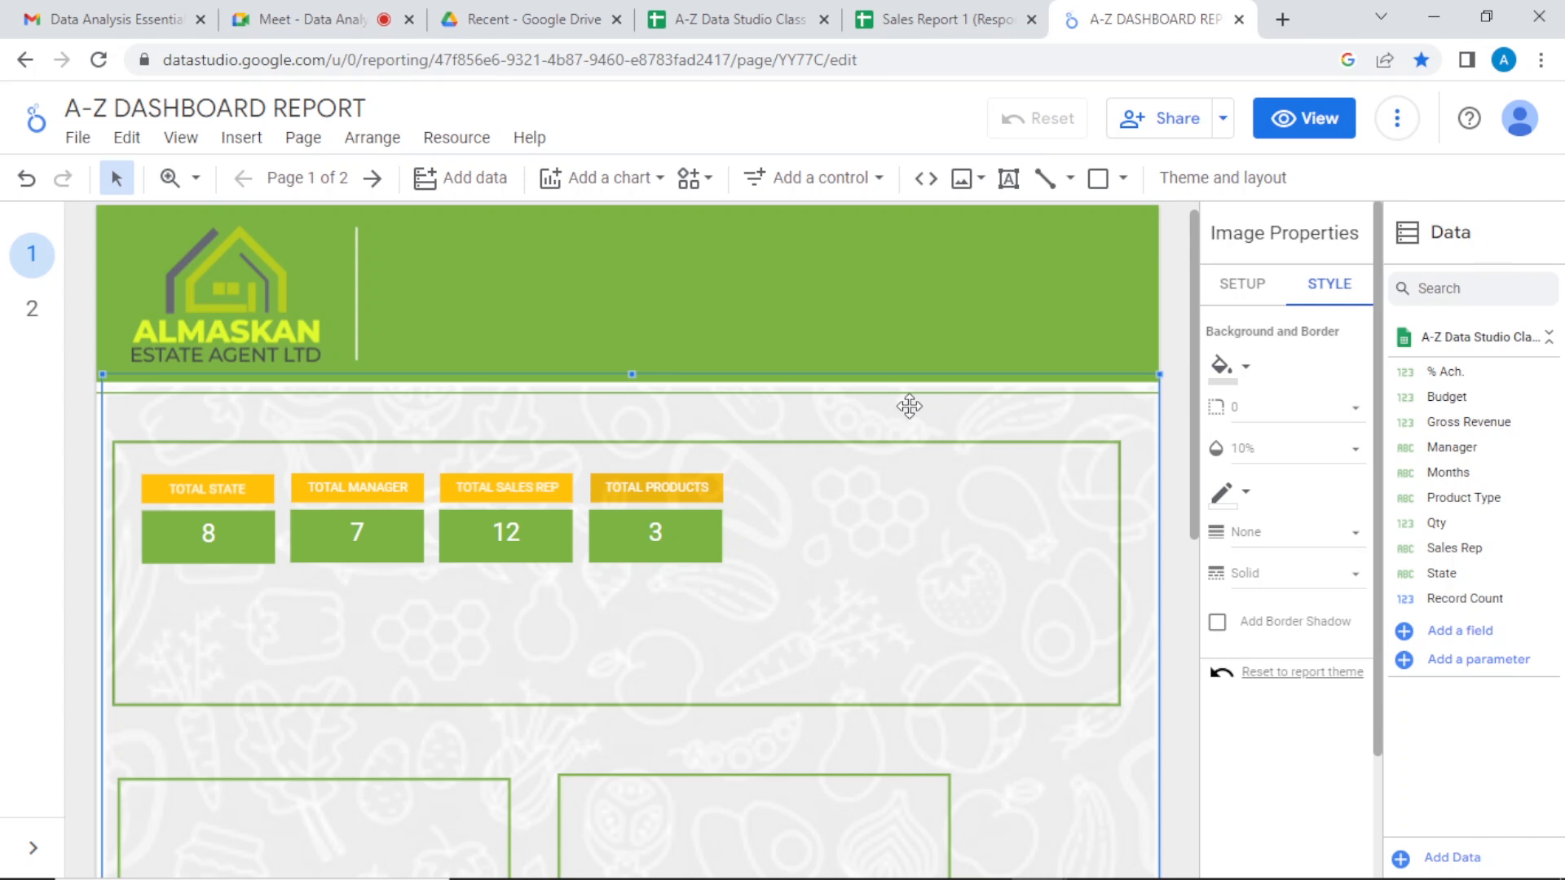
Step: Duplicate the TOTAL SALES REP label text box and its scorecard, placing the copies beside the TOTAL PRODUCTS card as a fifth card
{"action": "left_click", "coordinate": [494, 499]}
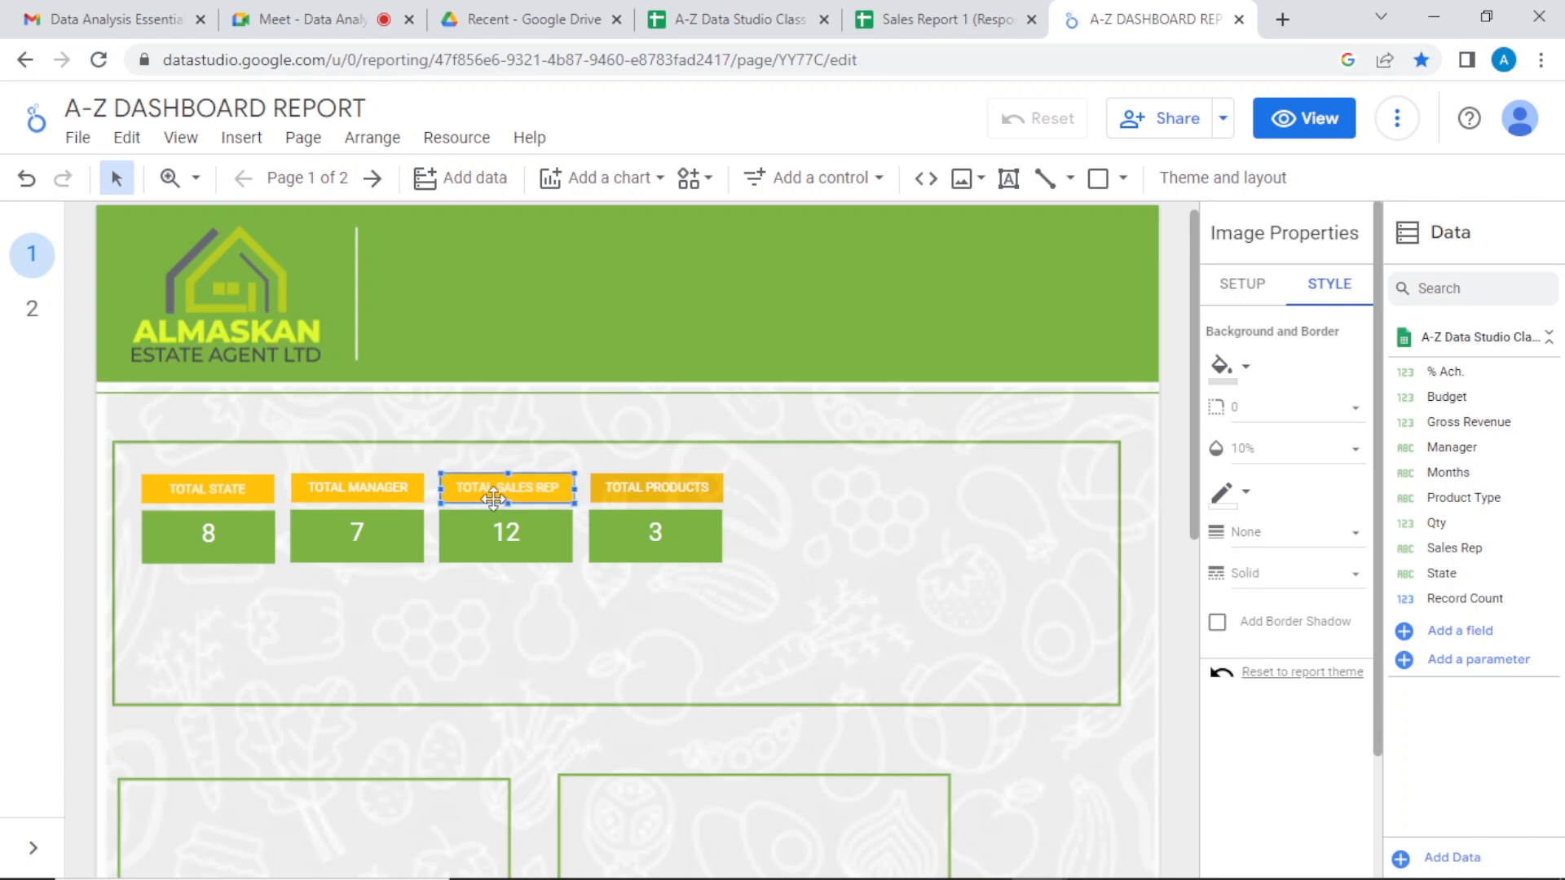
{"action": "left_click", "coordinate": [543, 529], "text": "shift"}
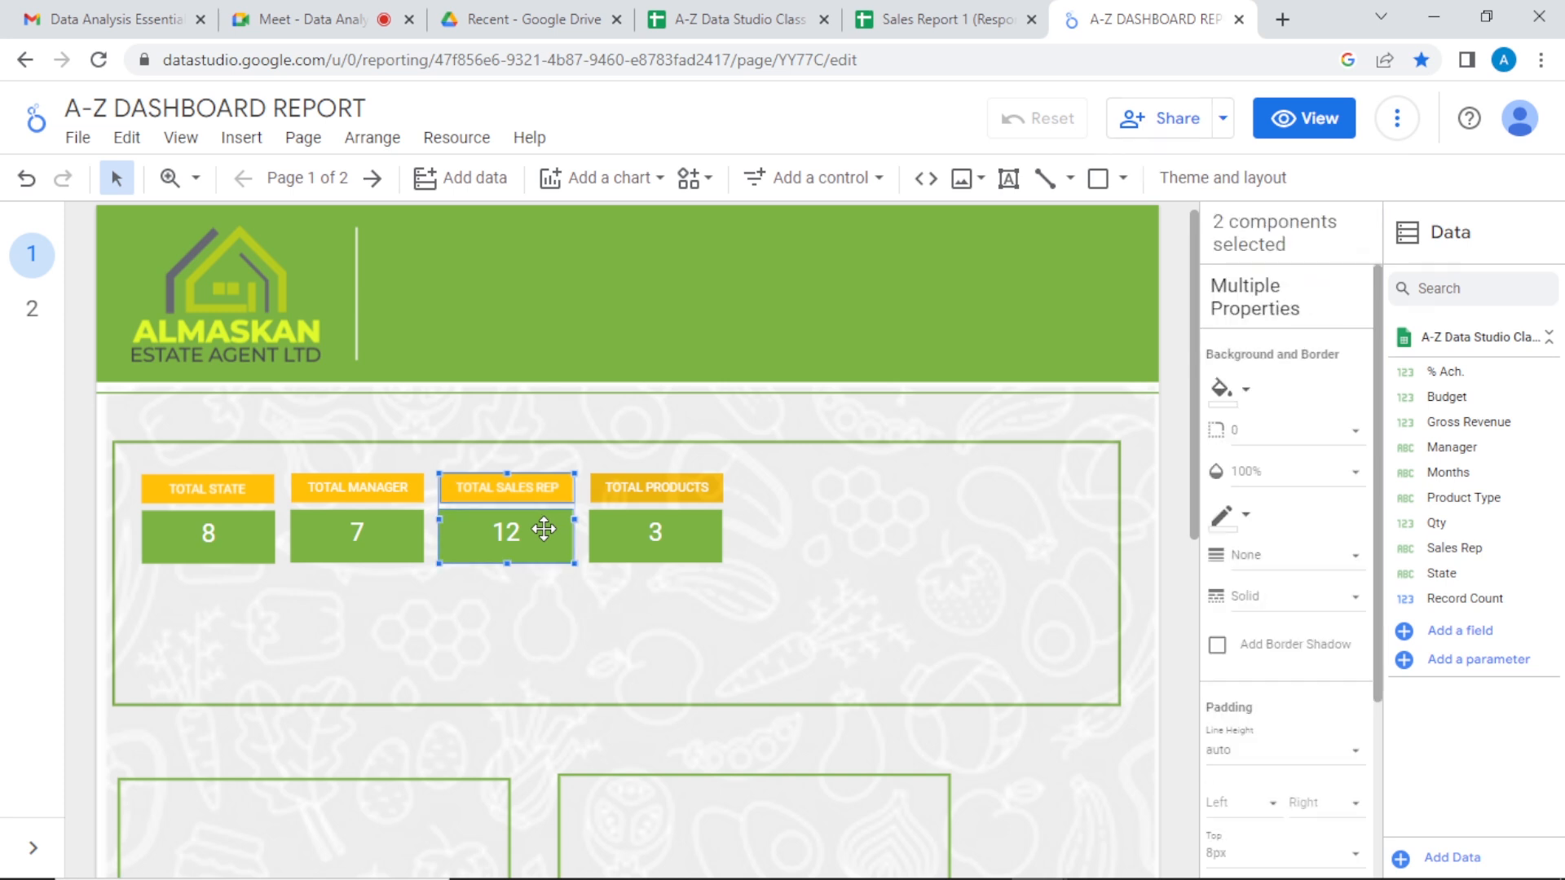
{"action": "key", "text": "ctrl+d"}
{"action": "left_click_drag", "start_coordinate": [544, 529], "coordinate": [817, 508]}
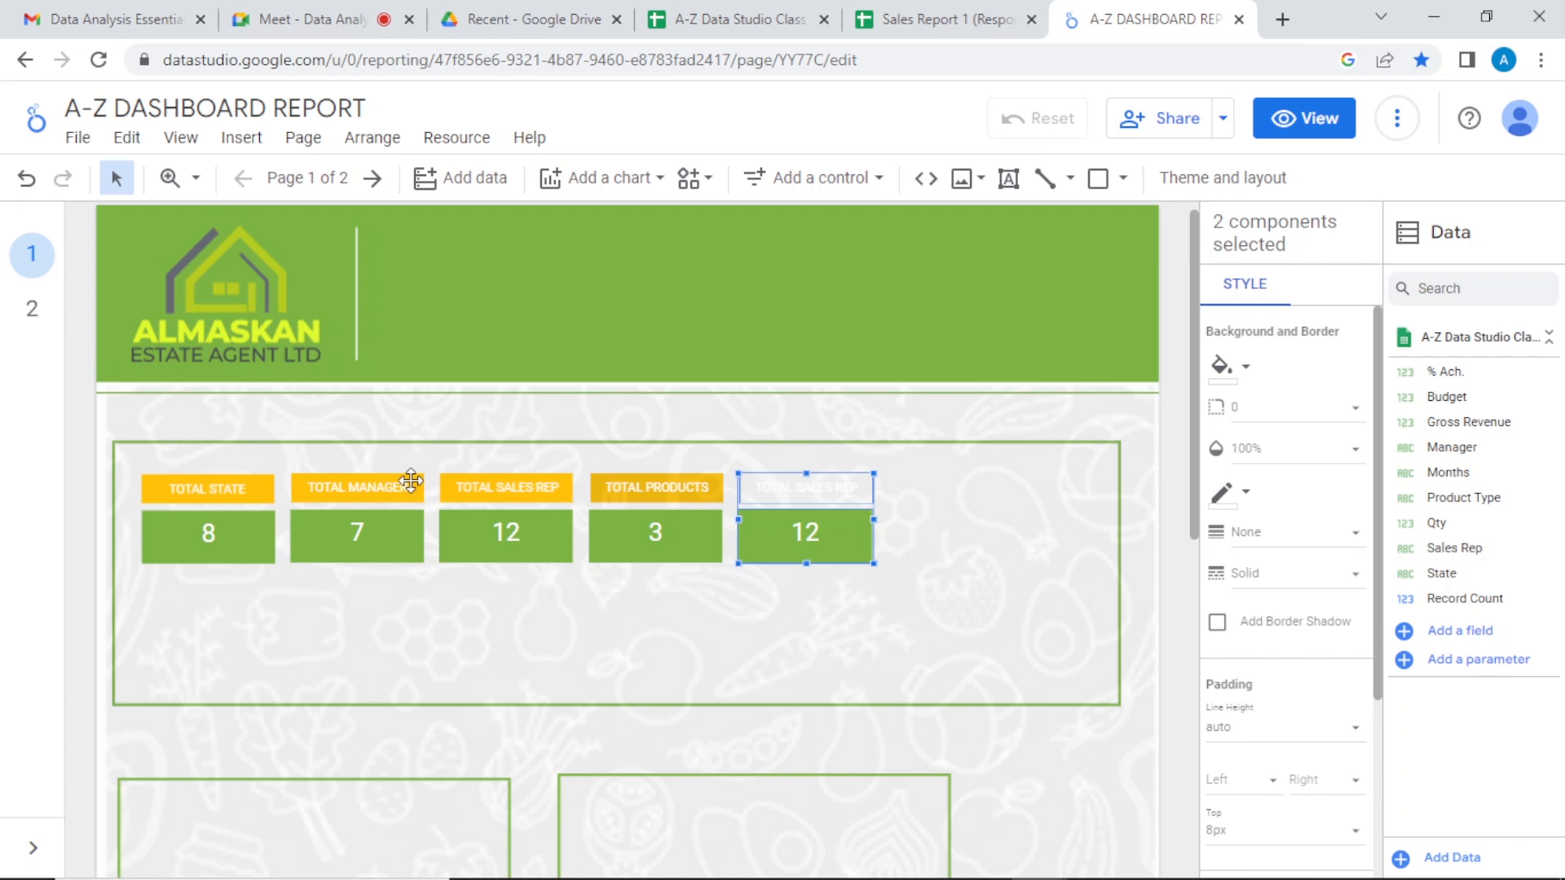
{"action": "left_click", "coordinate": [847, 484], "text": "ctrl"}
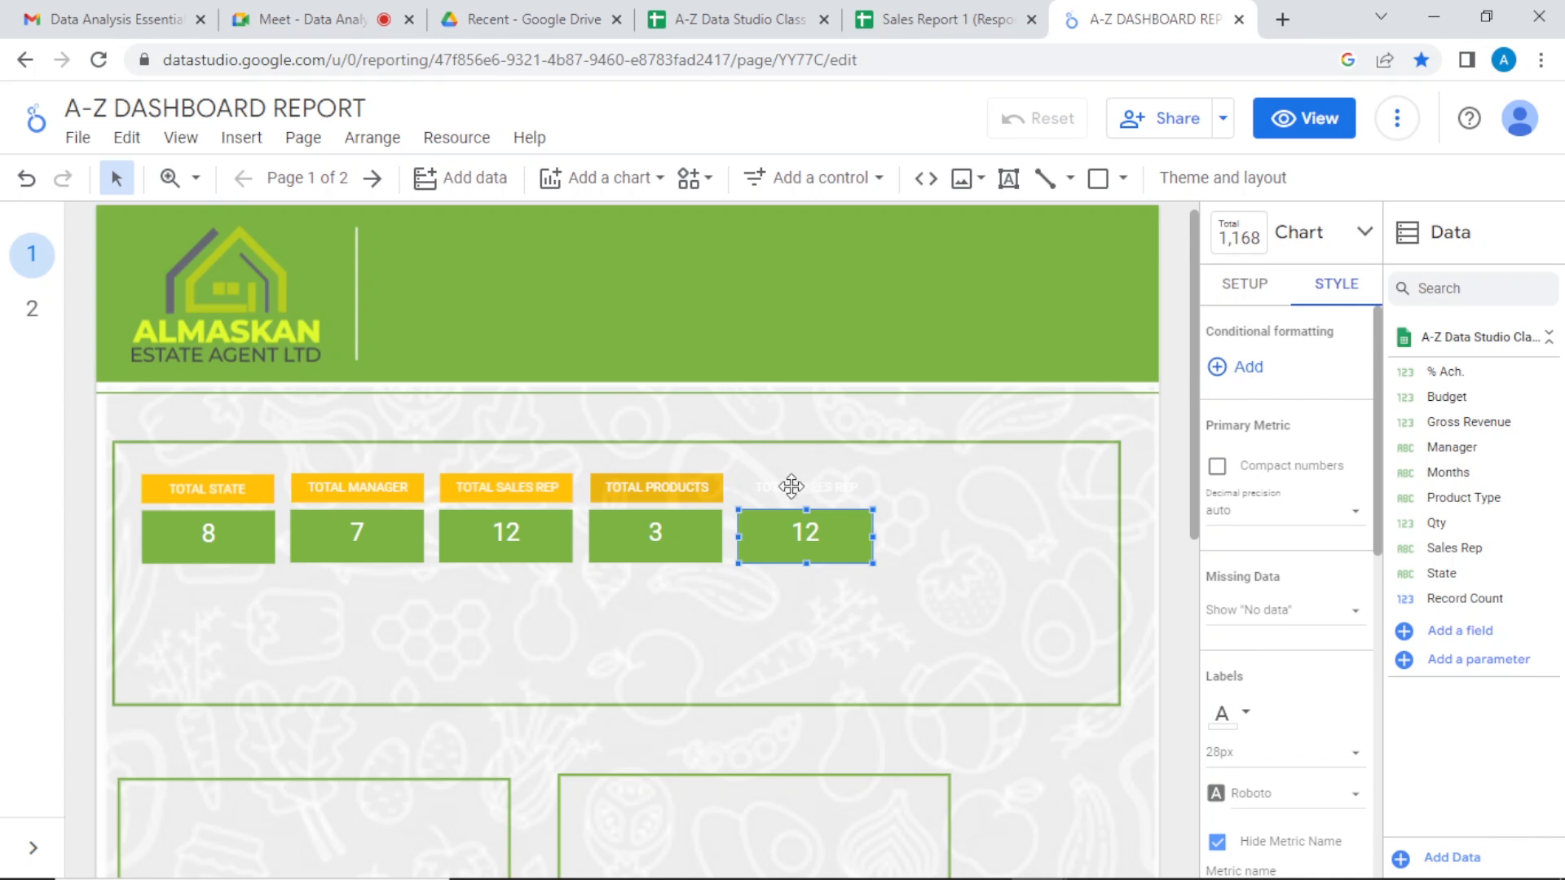
Step: Duplicate the TOTAL STATE card's amber rectangle and place the copy above the fifth scorecard, undoing the accidental move of the TOTAL STATE text
{"action": "left_click", "coordinate": [267, 486]}
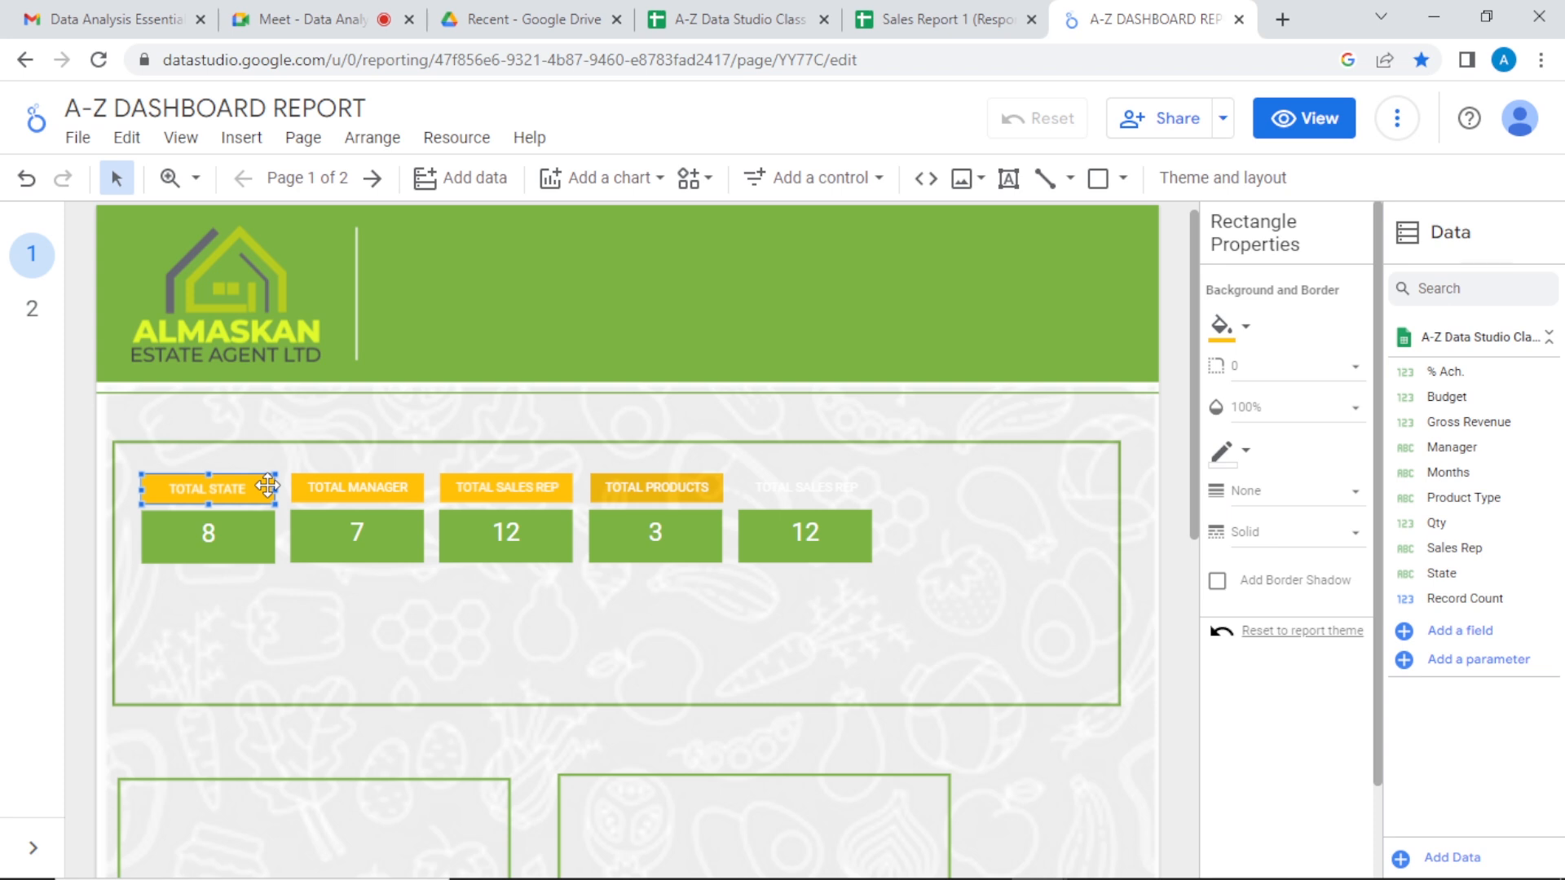
{"action": "key", "text": "ctrl+d"}
{"action": "left_click_drag", "start_coordinate": [261, 489], "coordinate": [836, 493]}
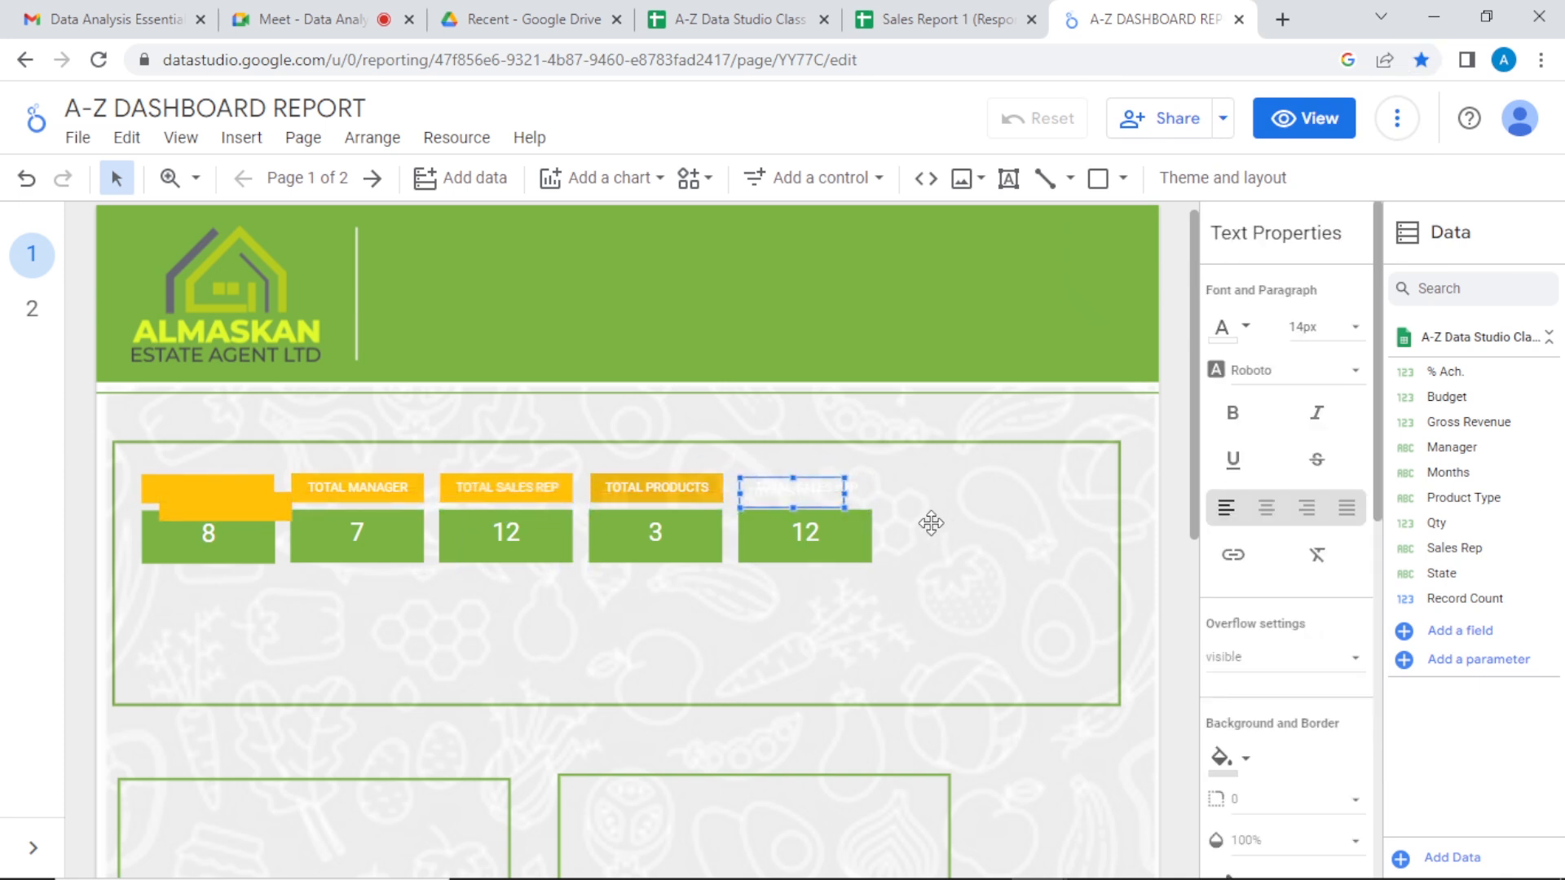
{"action": "key", "text": "ctrl+z"}
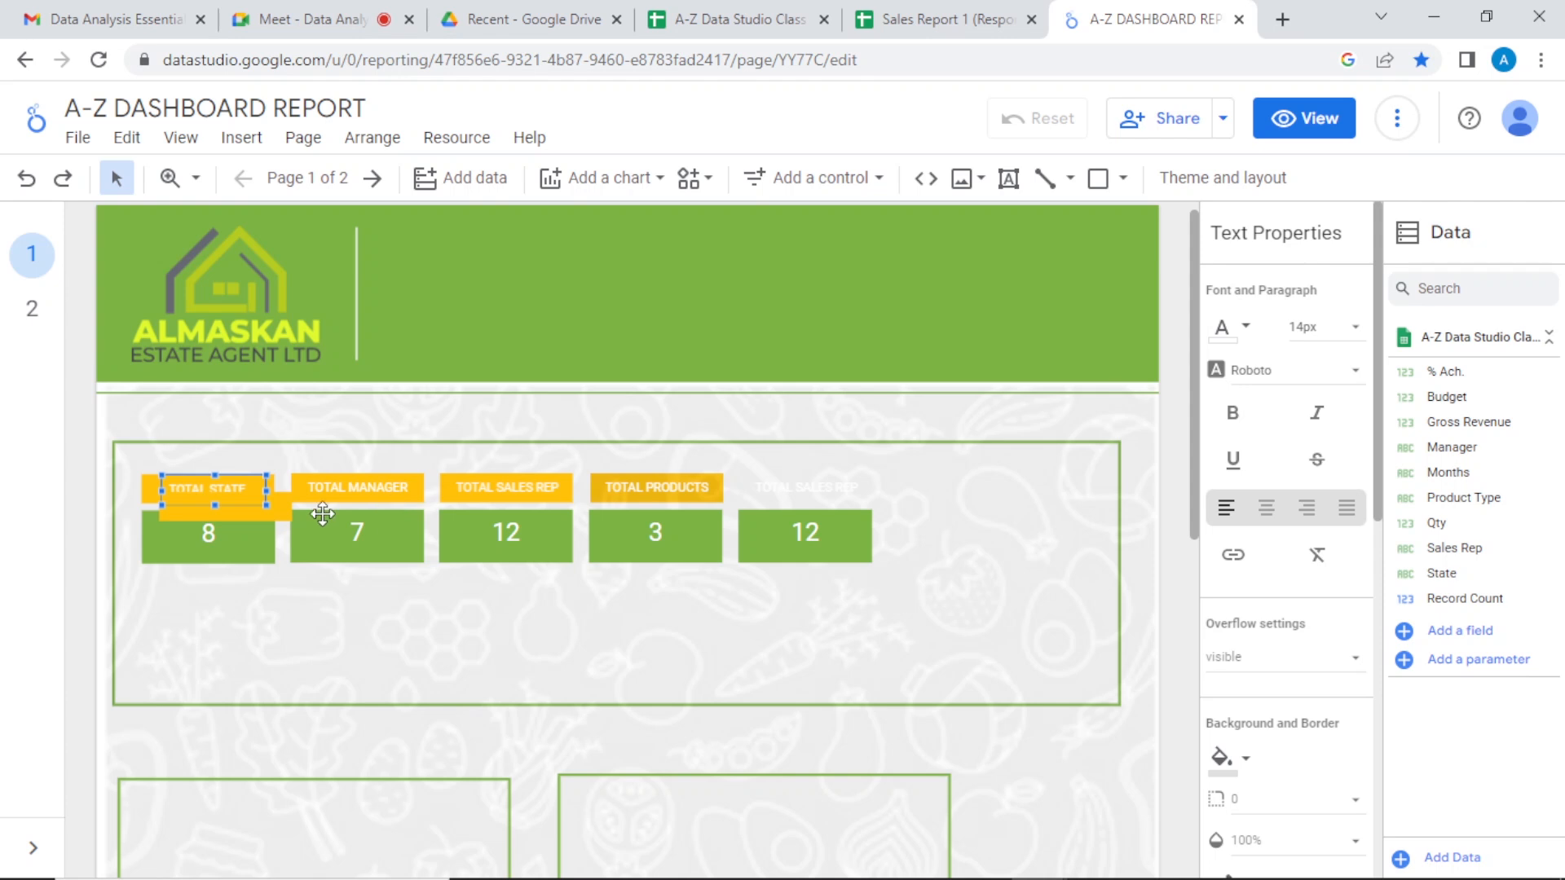
{"action": "left_click_drag", "start_coordinate": [292, 512], "coordinate": [863, 492]}
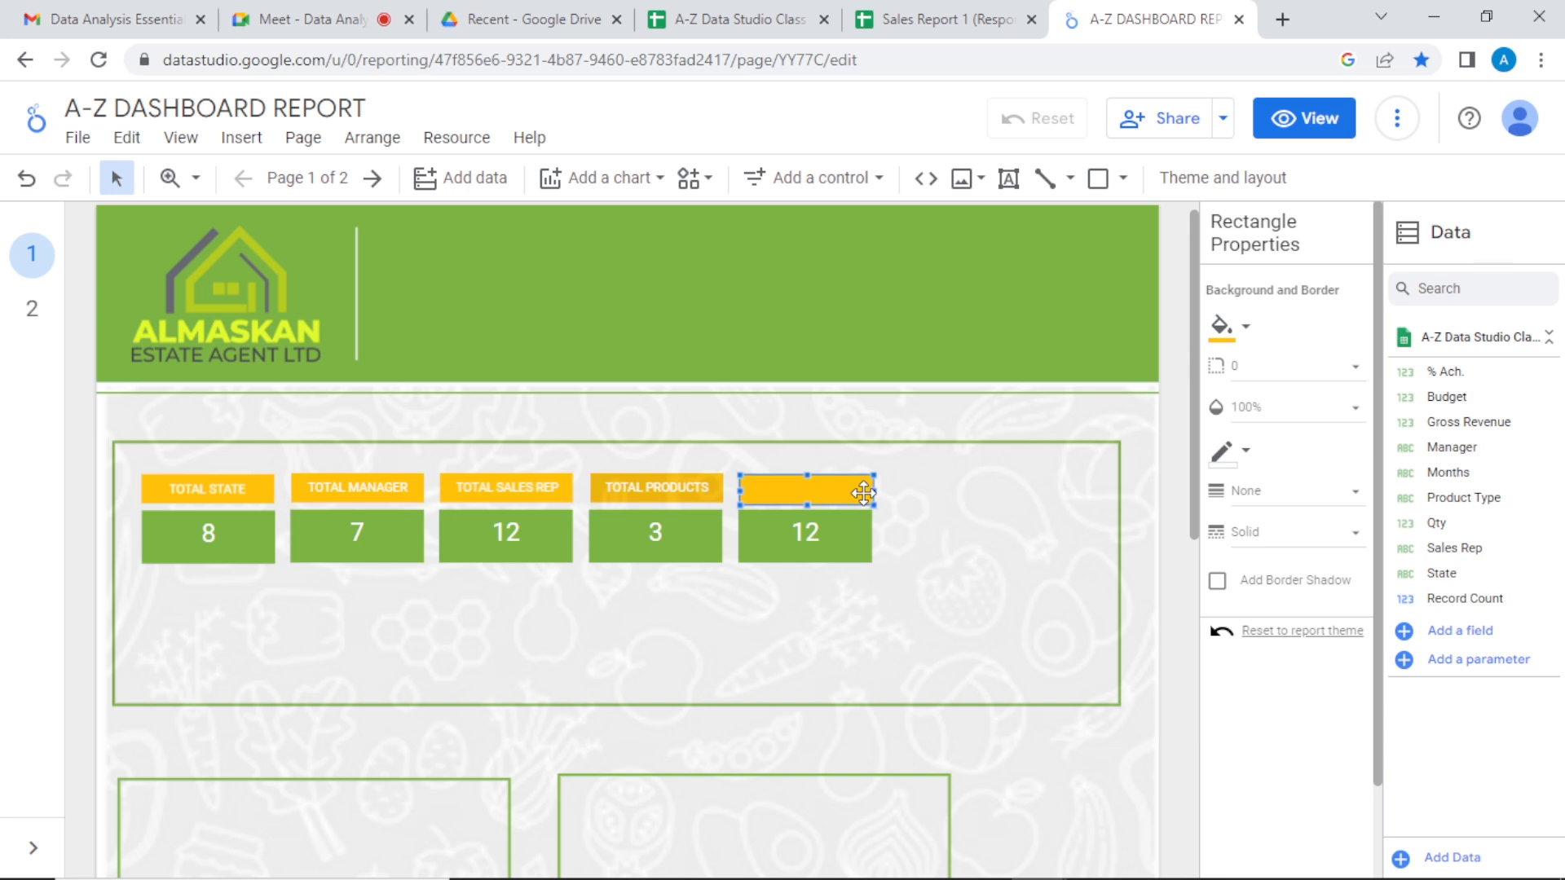
Step: Send the fifth card's amber rectangle backward behind its label text and nudge it up slightly
{"action": "right_click", "coordinate": [851, 493]}
{"action": "mouse_move", "coordinate": [947, 459]}
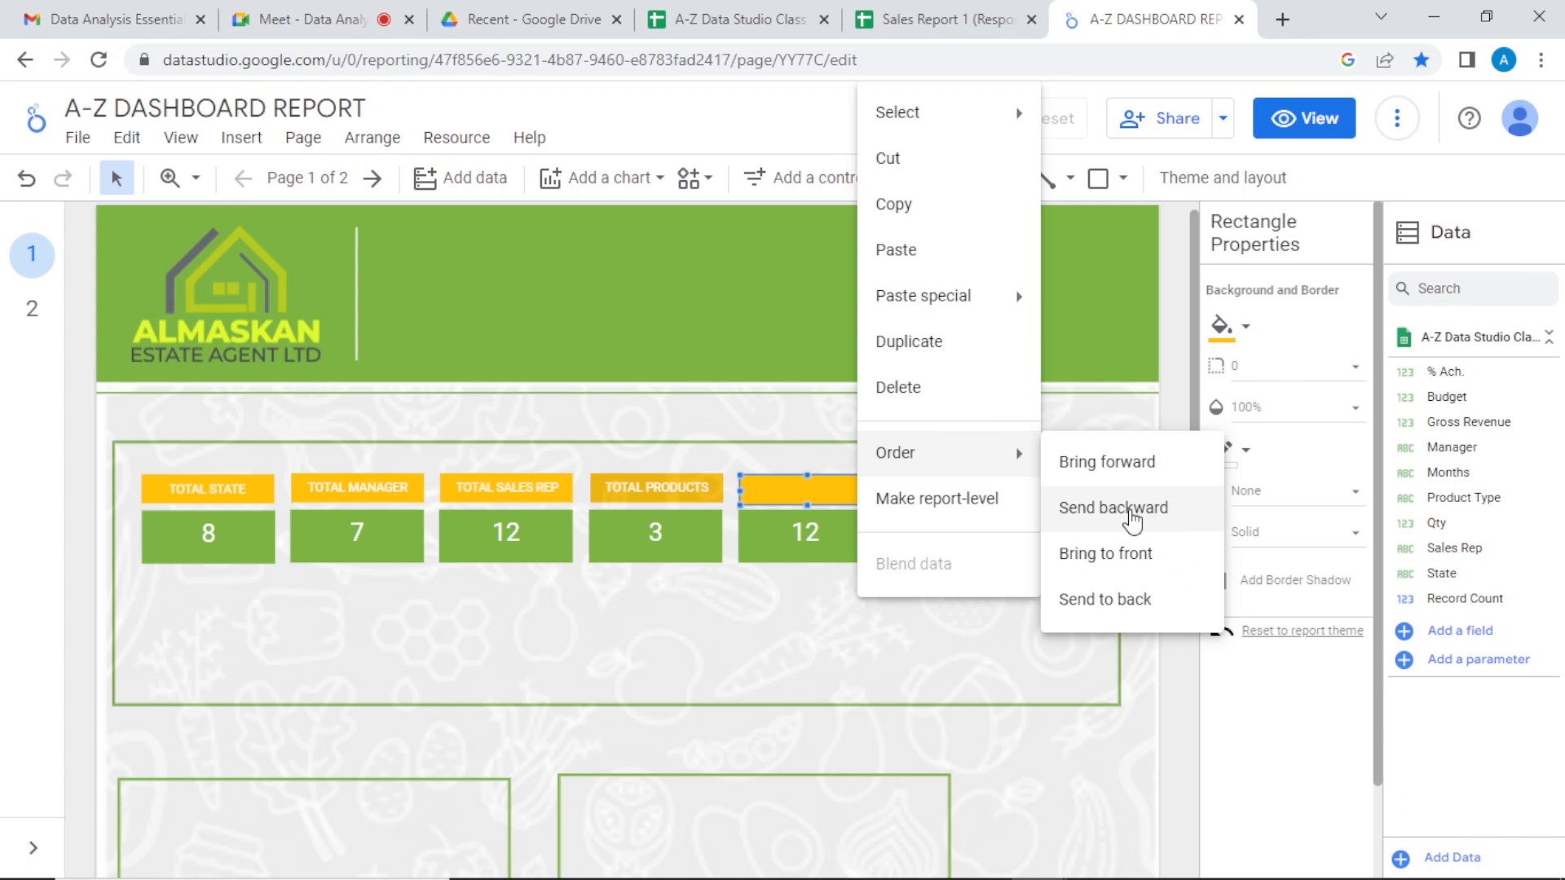
{"action": "left_click", "coordinate": [1132, 509]}
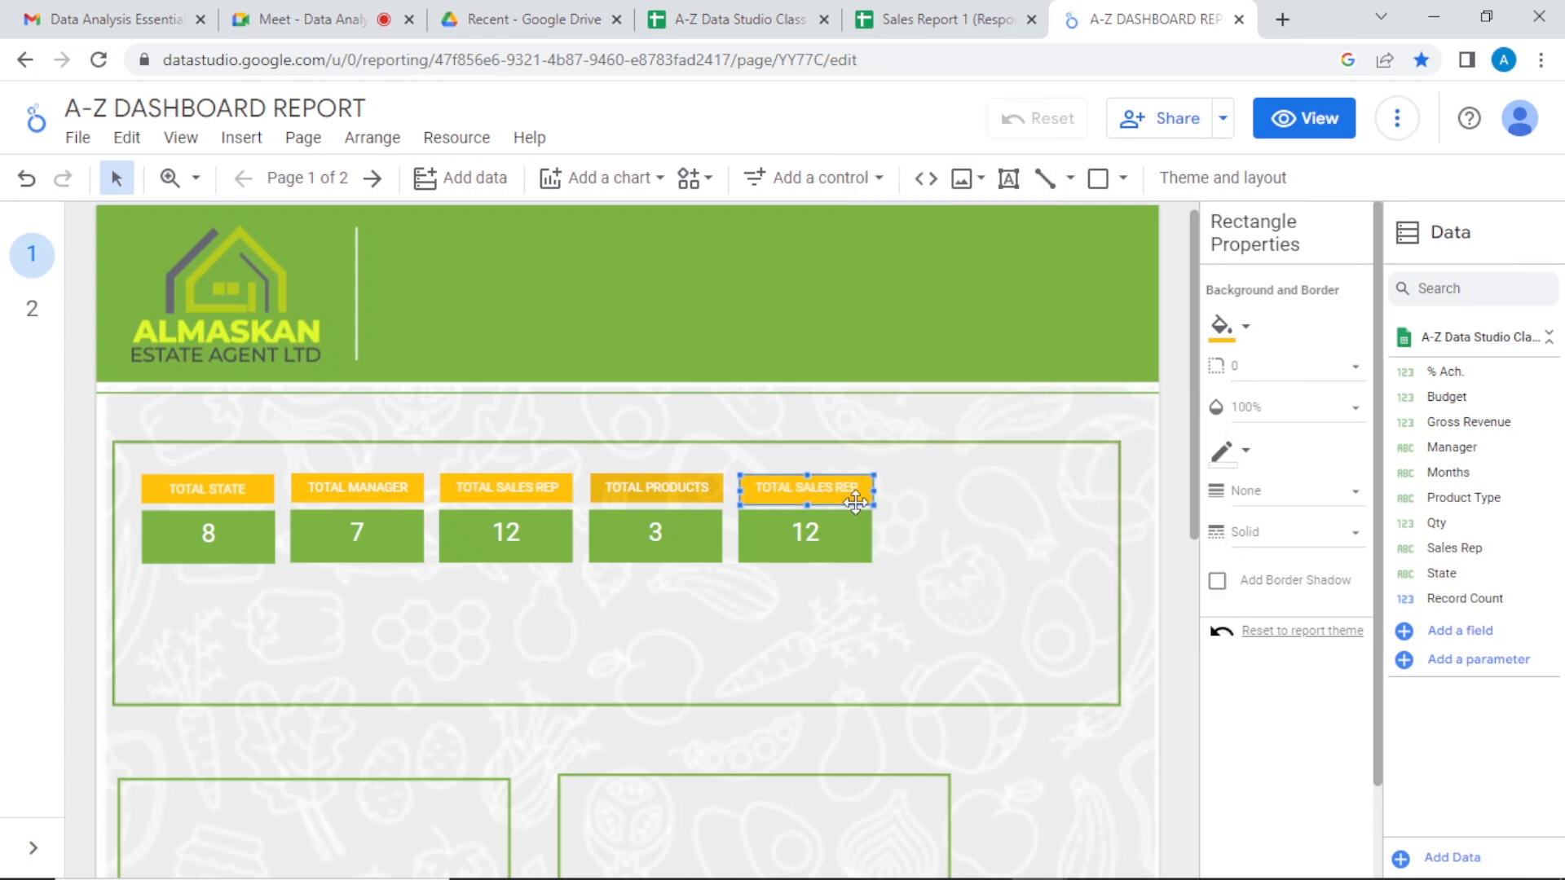
{"action": "key", "text": "Up"}
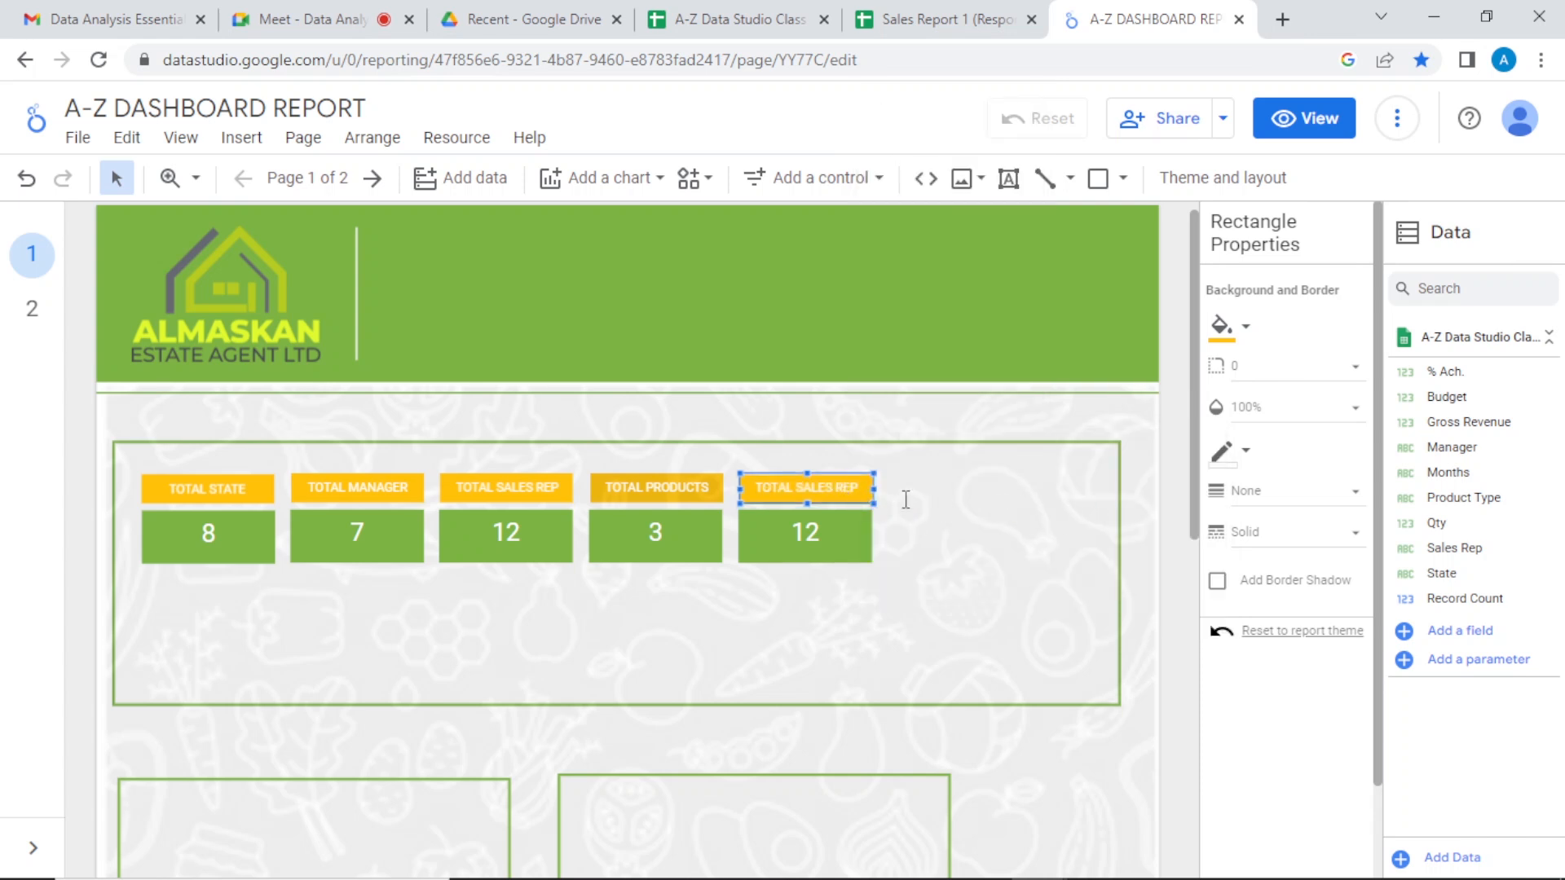
Step: Adjust the horizontal position of the TOTAL SALES REP text over the fifth card's amber rectangle
{"action": "left_click", "coordinate": [867, 489]}
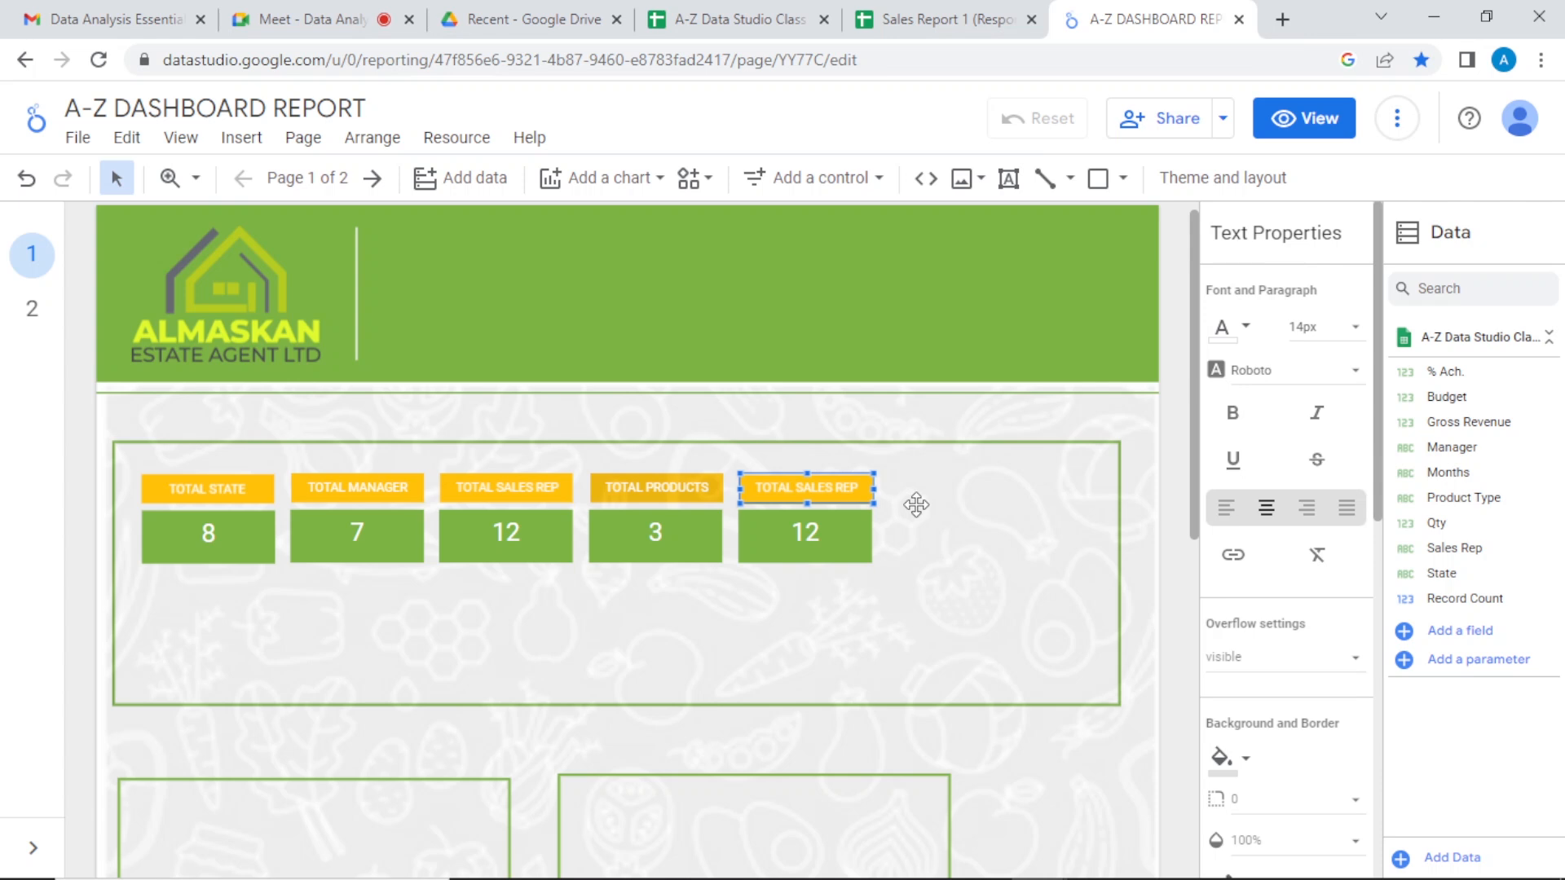
{"action": "key", "text": "Right"}
{"action": "key", "text": "Left"}
{"action": "key", "text": "Left"}
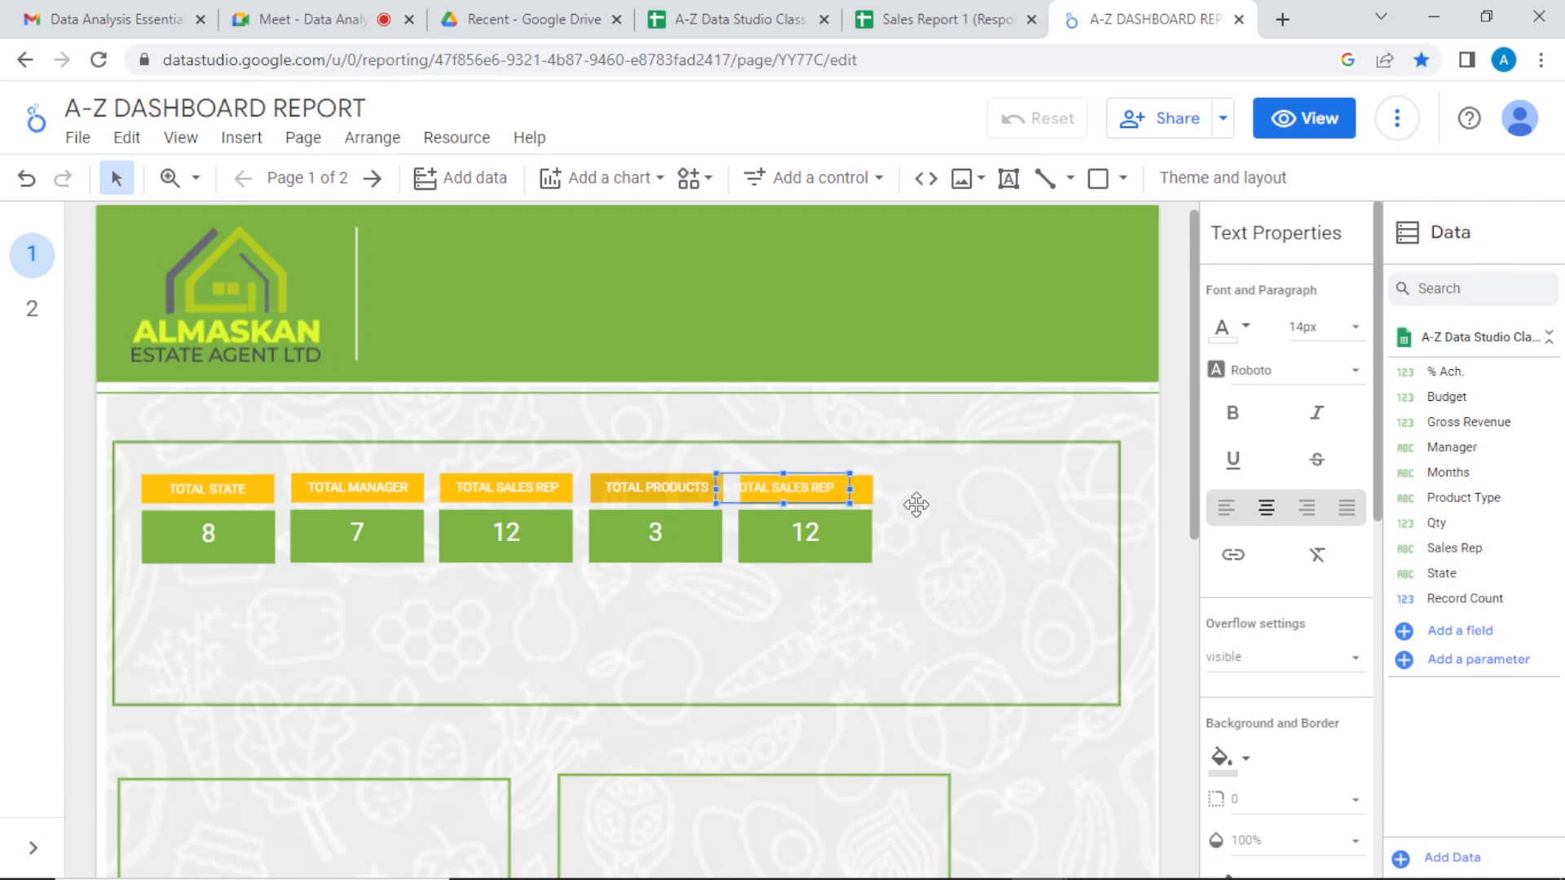
{"action": "key", "text": "Right"}
{"action": "key", "text": "Right"}
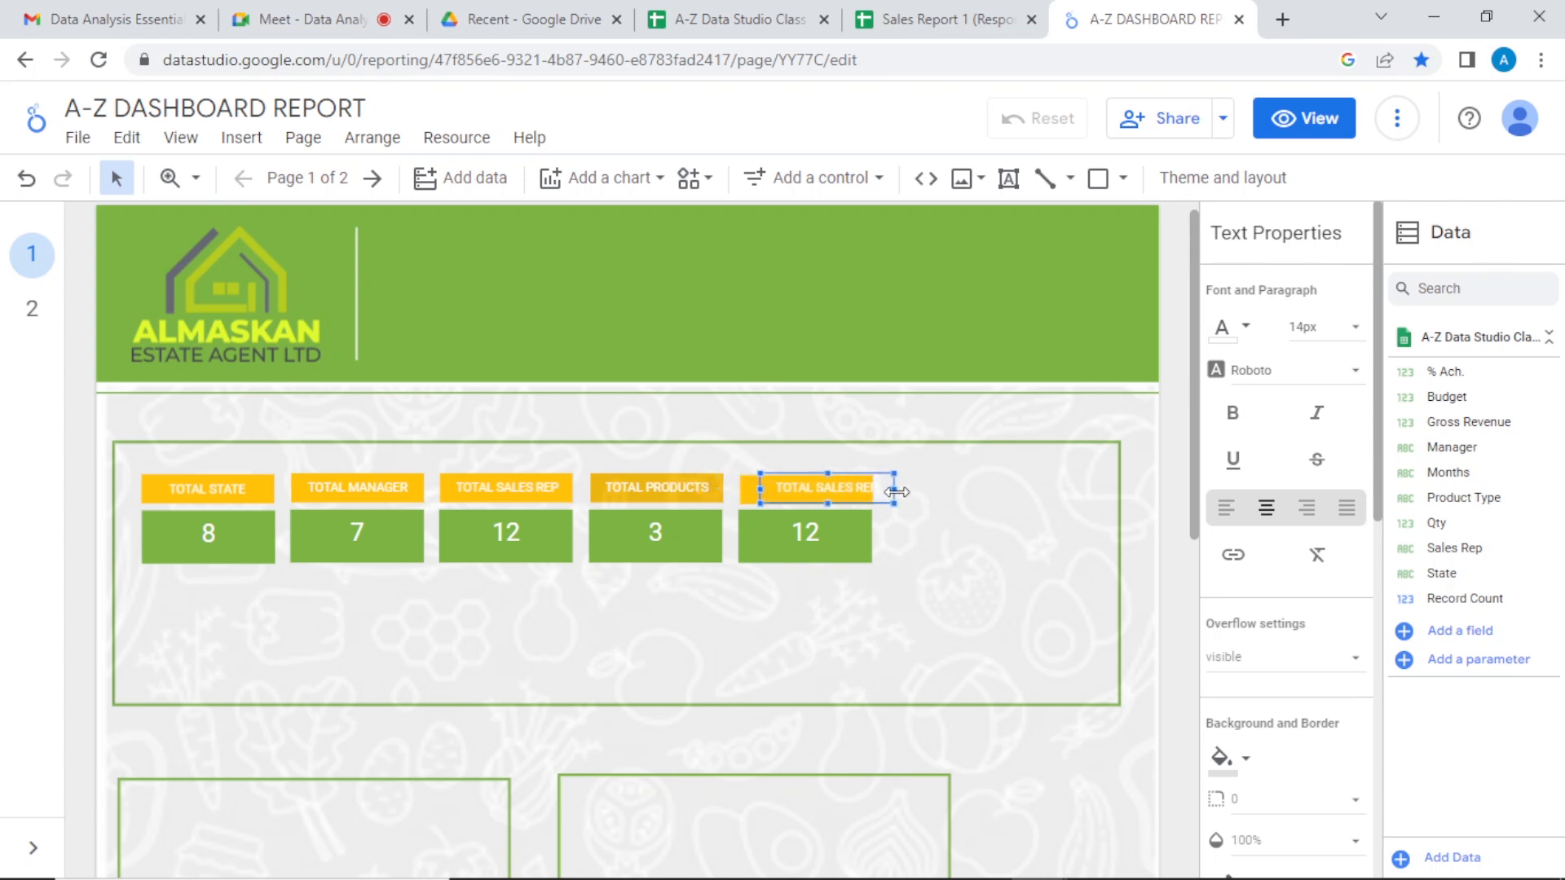
{"action": "left_click_drag", "start_coordinate": [888, 479], "coordinate": [859, 486]}
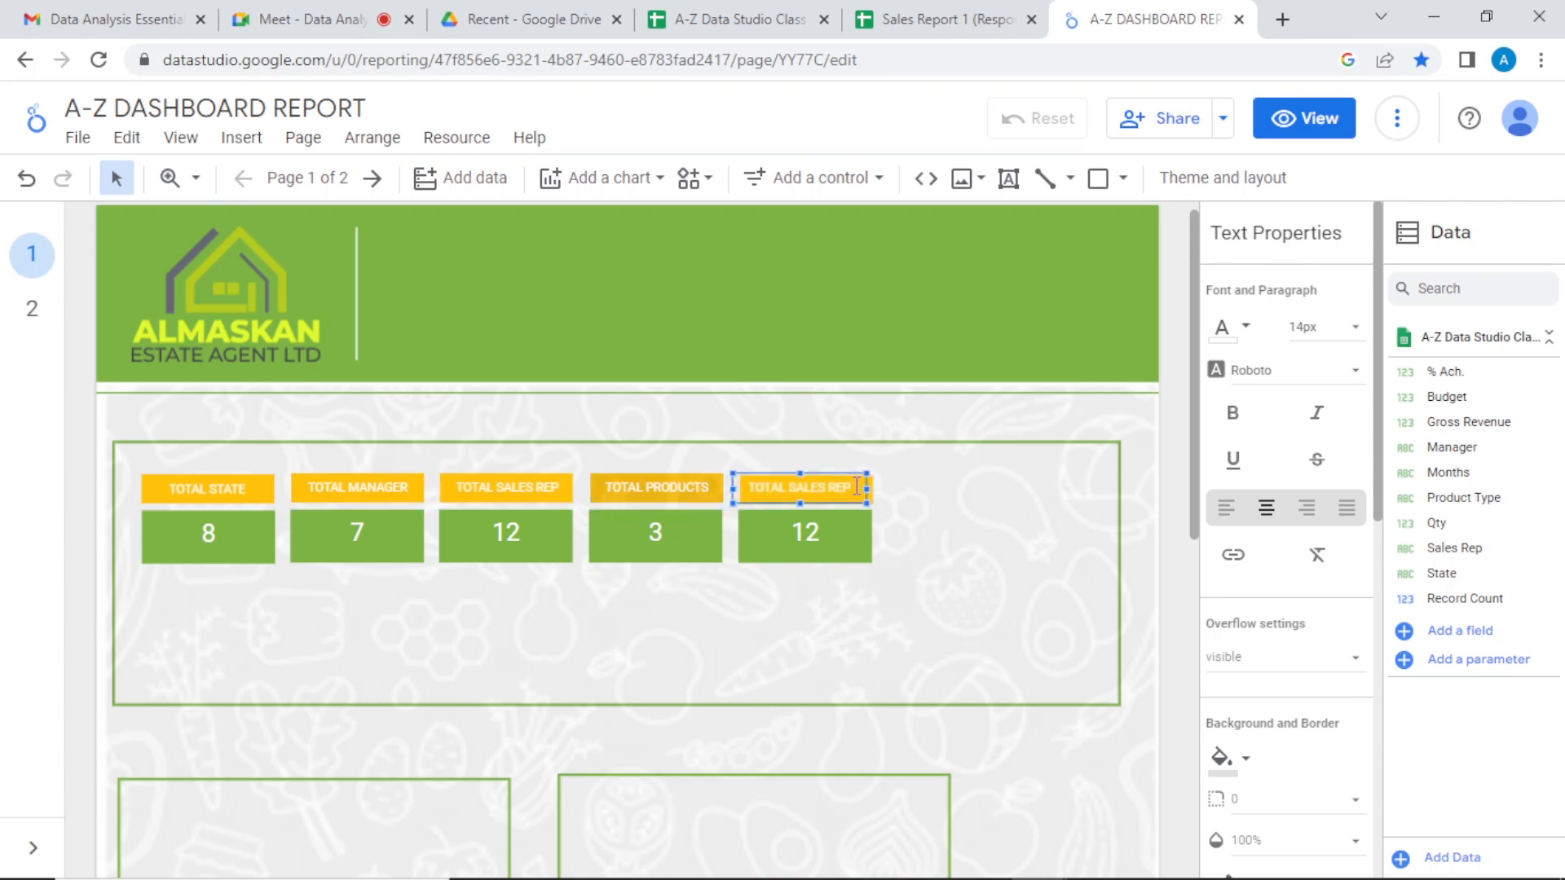
Step: Change the fifth card's label to TOTAL QTY
{"action": "key", "text": "BackSpace"}
{"action": "key", "text": "BackSpace"}
{"action": "key", "text": "BackSpace"}
{"action": "key", "text": "BackSpace"}
{"action": "key", "text": "BackSpace"}
{"action": "key", "text": "BackSpace"}
{"action": "key", "text": "BackSpace"}
{"action": "key", "text": "BackSpace"}
{"action": "type", "text": "Y"}
{"action": "key", "text": "BackSpace"}
{"action": "key", "text": "BackSpace"}
{"action": "type", "text": "TY"}
Step: Replace the fifth scorecard's Sales Rep metric with Qty
{"action": "left_click", "coordinate": [807, 530]}
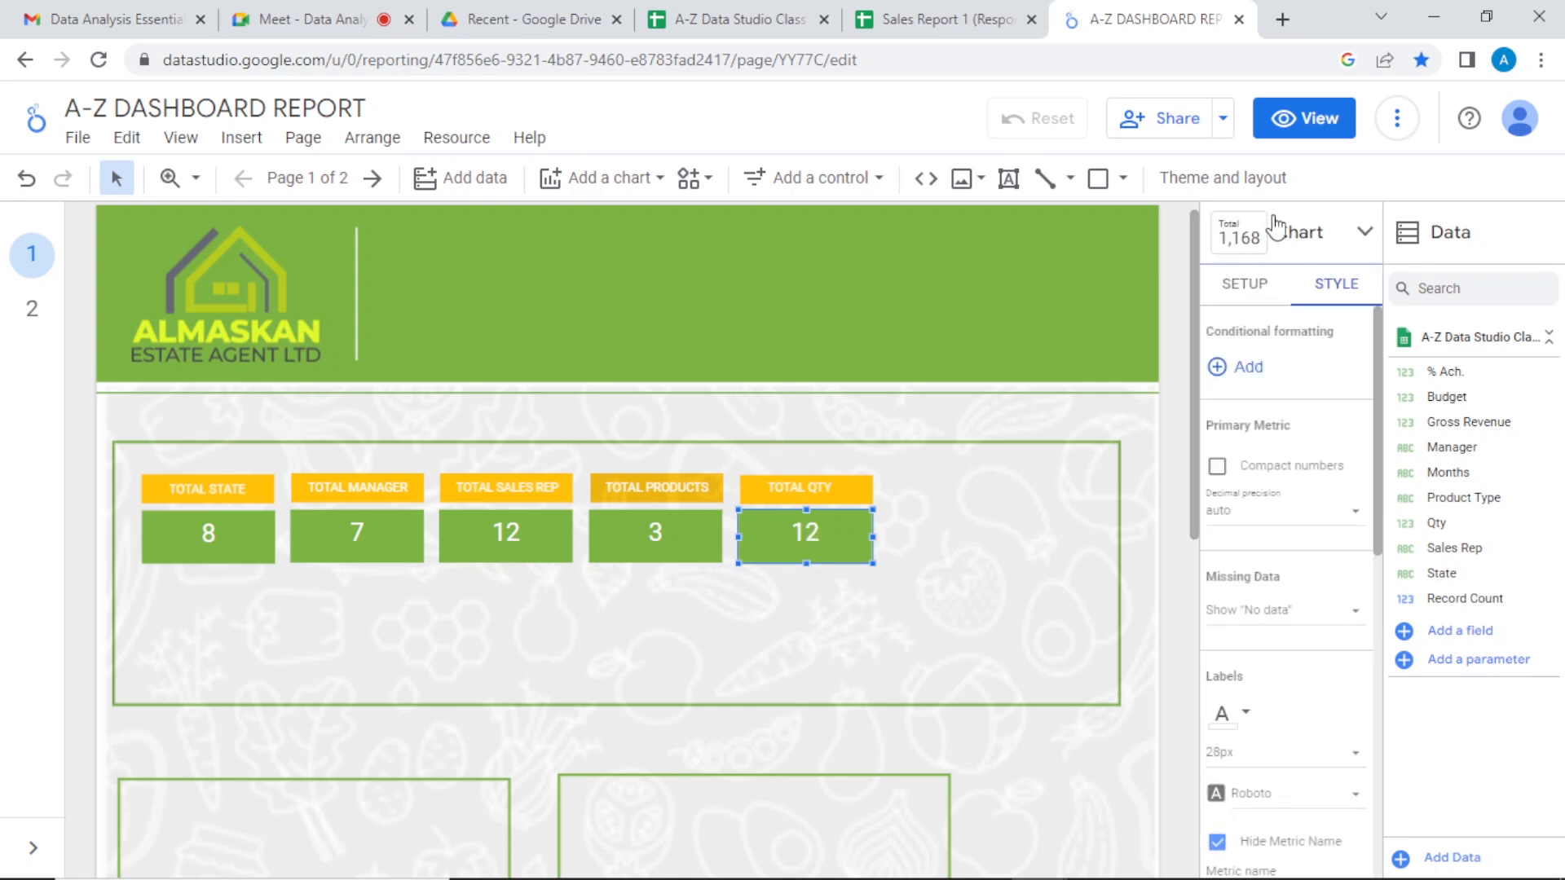
{"action": "left_click", "coordinate": [1266, 285]}
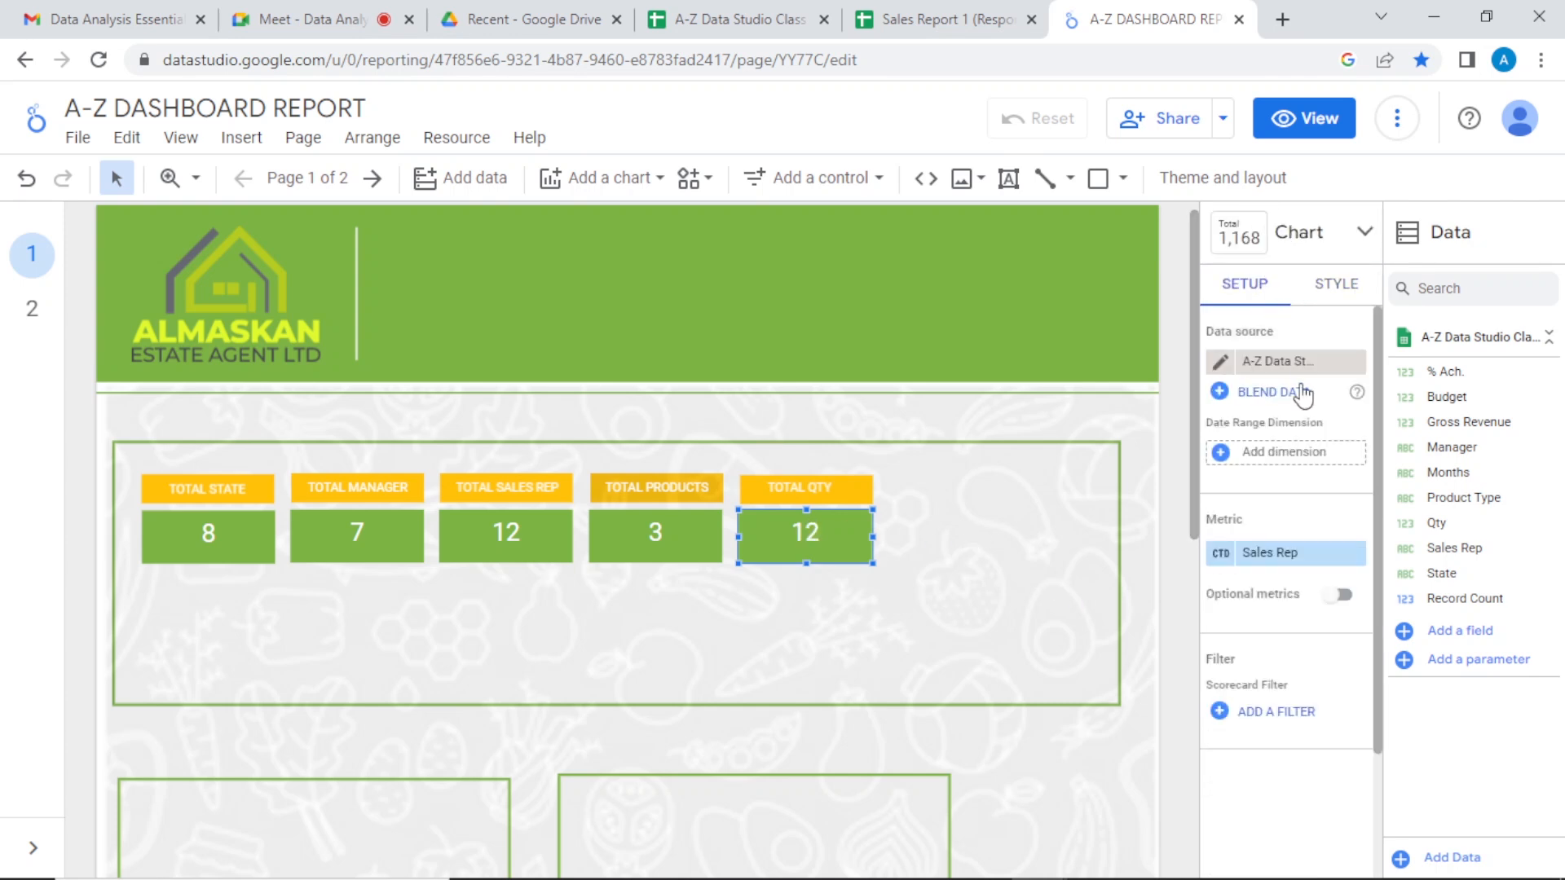
{"action": "left_click_drag", "start_coordinate": [1436, 524], "coordinate": [1284, 559]}
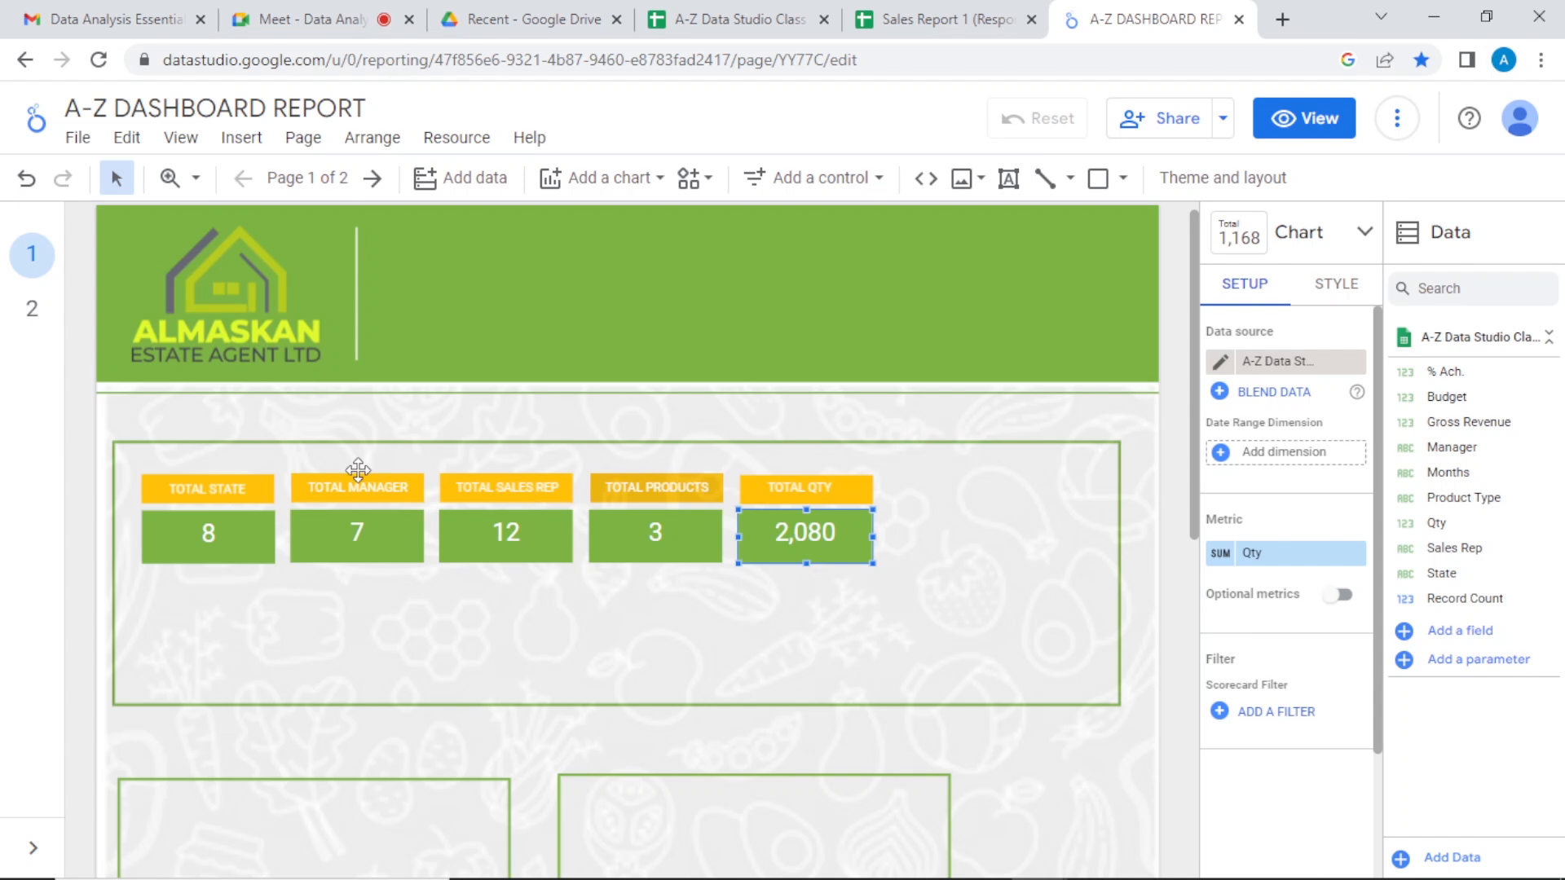
Step: Duplicate the whole TOTAL STATE card, placing one scorecard beside the TOTAL QTY card and the spare amber rectangle below the row
{"action": "left_click", "coordinate": [252, 485]}
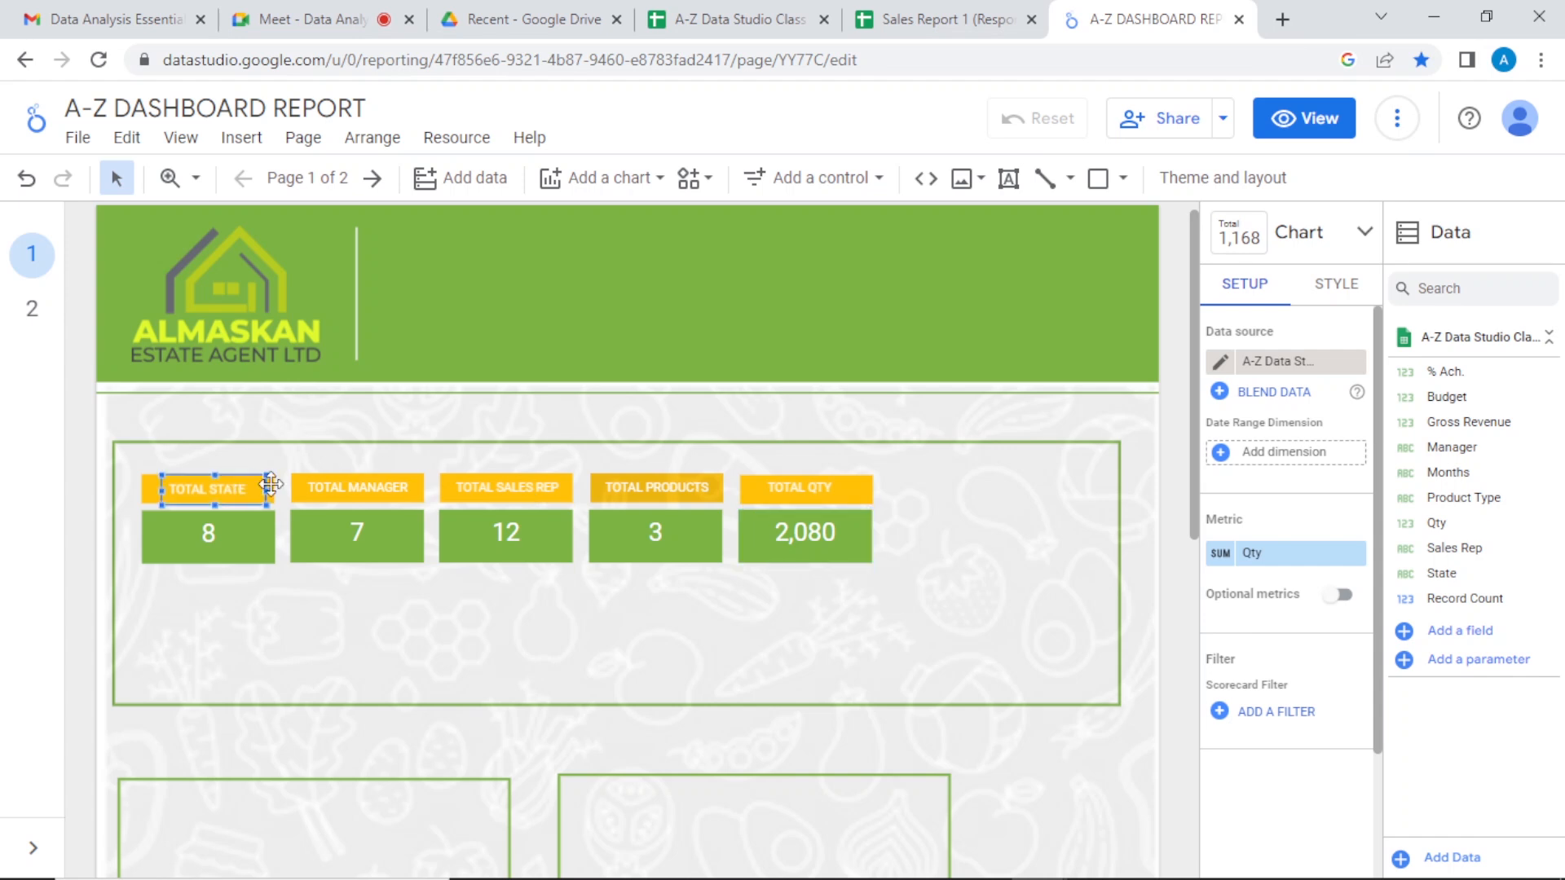
{"action": "left_click", "coordinate": [151, 489], "text": "shift"}
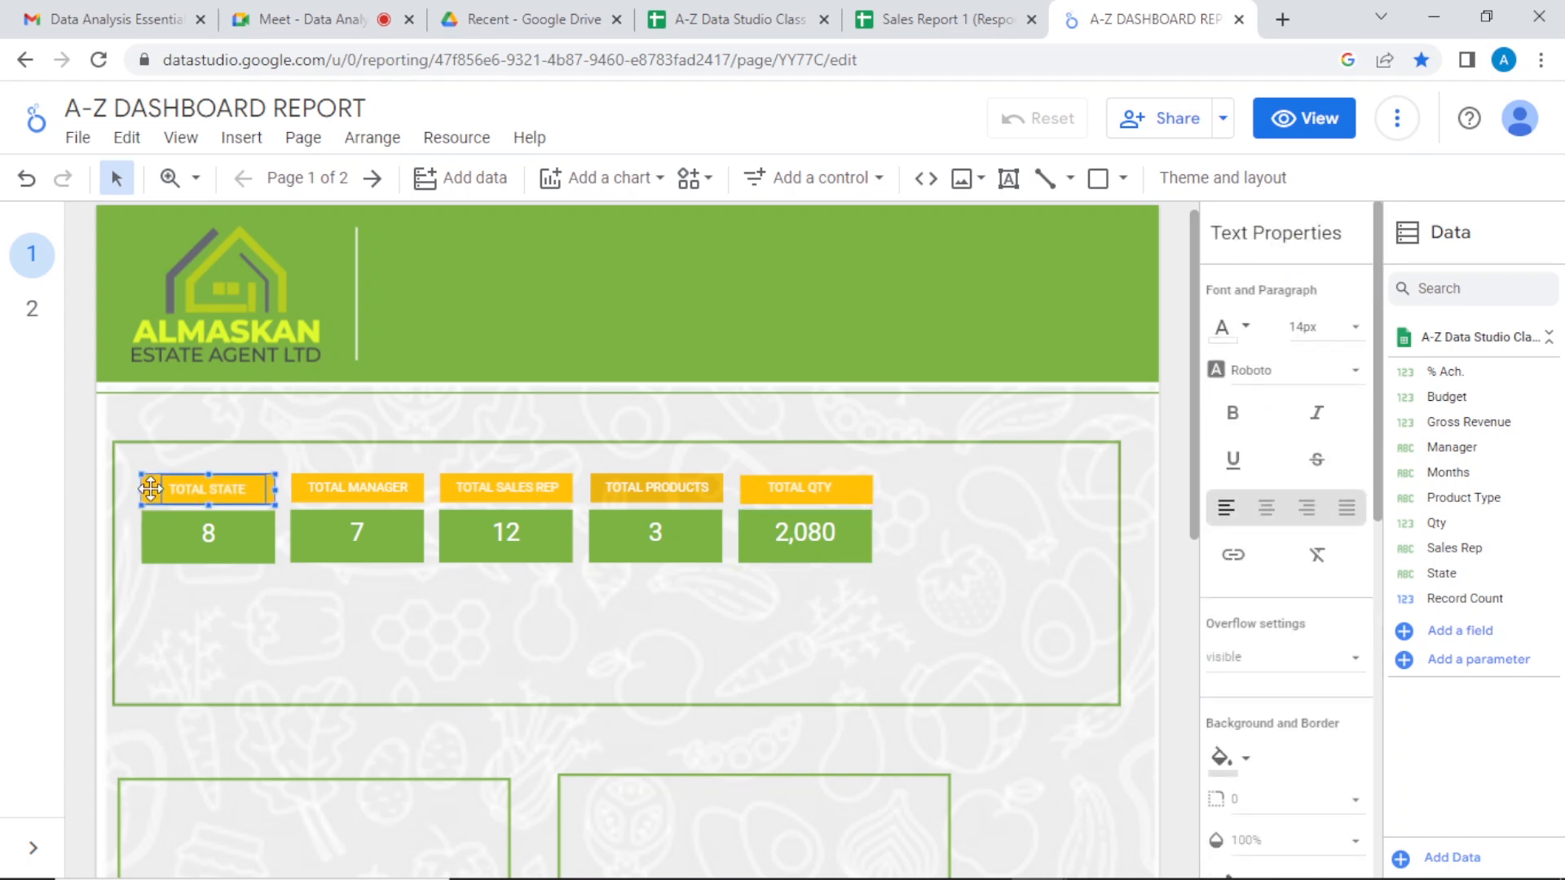
{"action": "left_click", "coordinate": [179, 523], "text": "shift"}
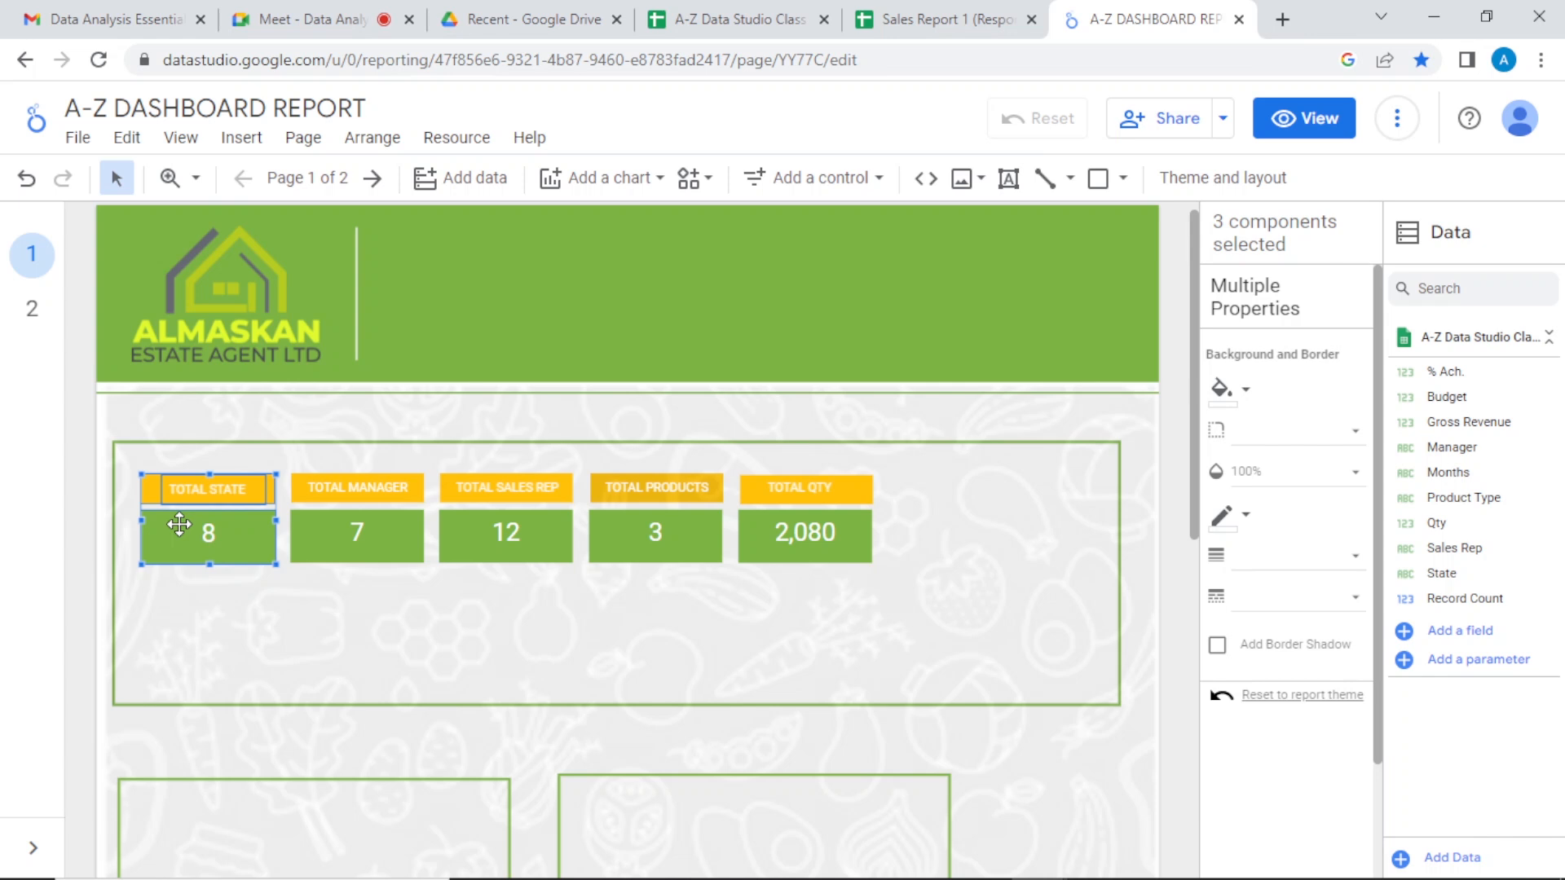
{"action": "key", "text": "ctrl+d"}
{"action": "mouse_move", "coordinate": [217, 524]}
{"action": "left_mouse_down"}
{"action": "mouse_move", "coordinate": [799, 653]}
{"action": "mouse_move", "coordinate": [979, 564]}
{"action": "mouse_move", "coordinate": [950, 531]}
{"action": "mouse_move", "coordinate": [965, 497]}
{"action": "left_mouse_up"}
{"action": "left_click", "coordinate": [271, 510]}
{"action": "left_click_drag", "start_coordinate": [271, 492], "coordinate": [285, 637]}
Step: Move the duplicate TOTAL STATE text onto the spare amber rectangle below the row of cards
{"action": "left_click", "coordinate": [253, 512]}
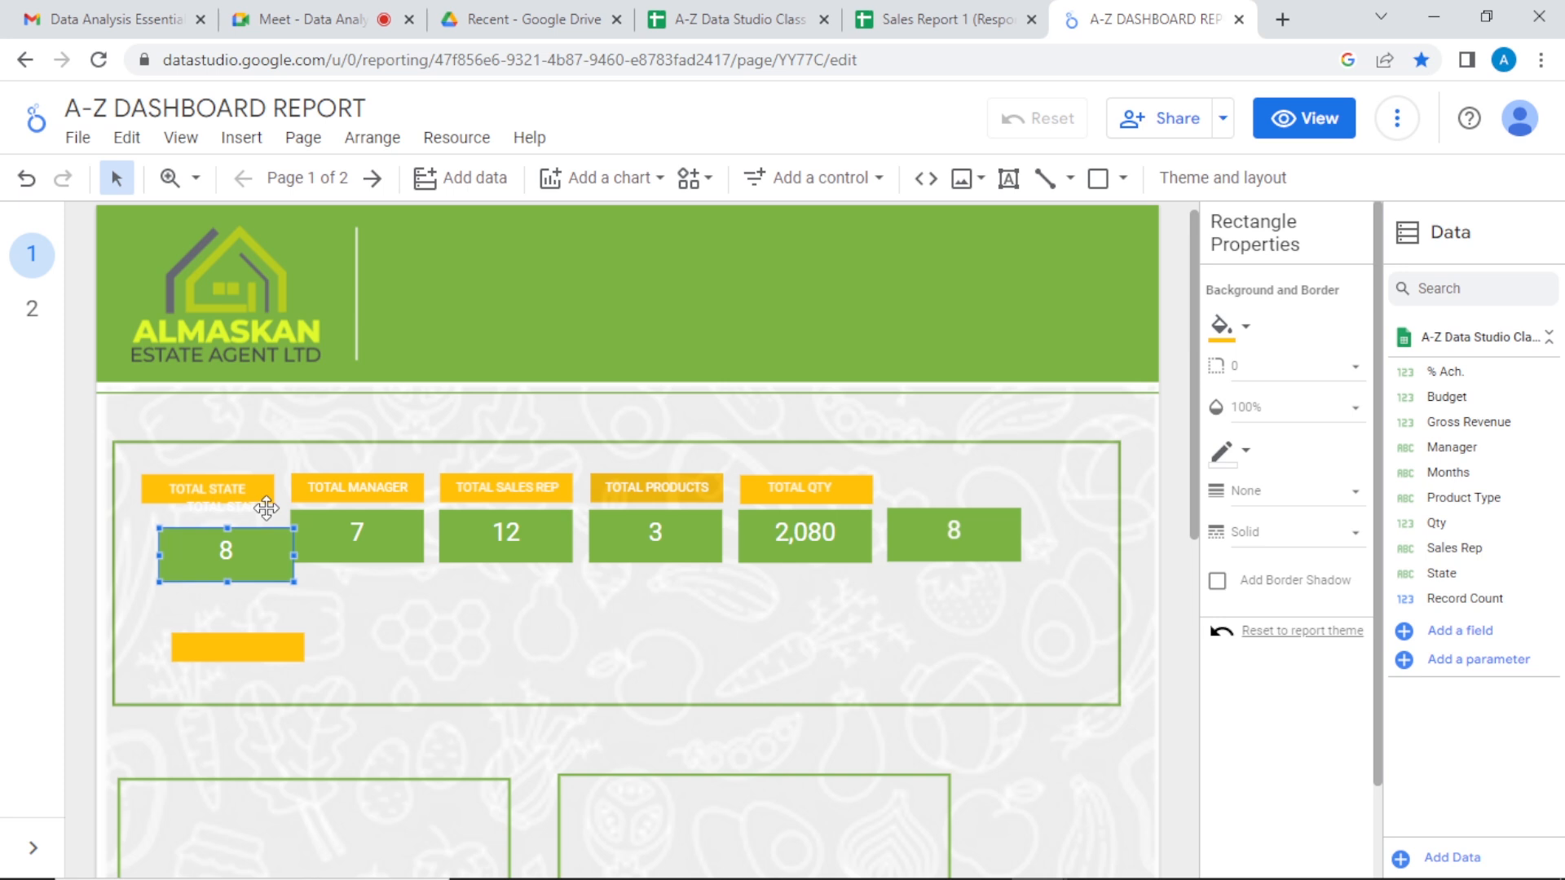
{"action": "left_click", "coordinate": [265, 509]}
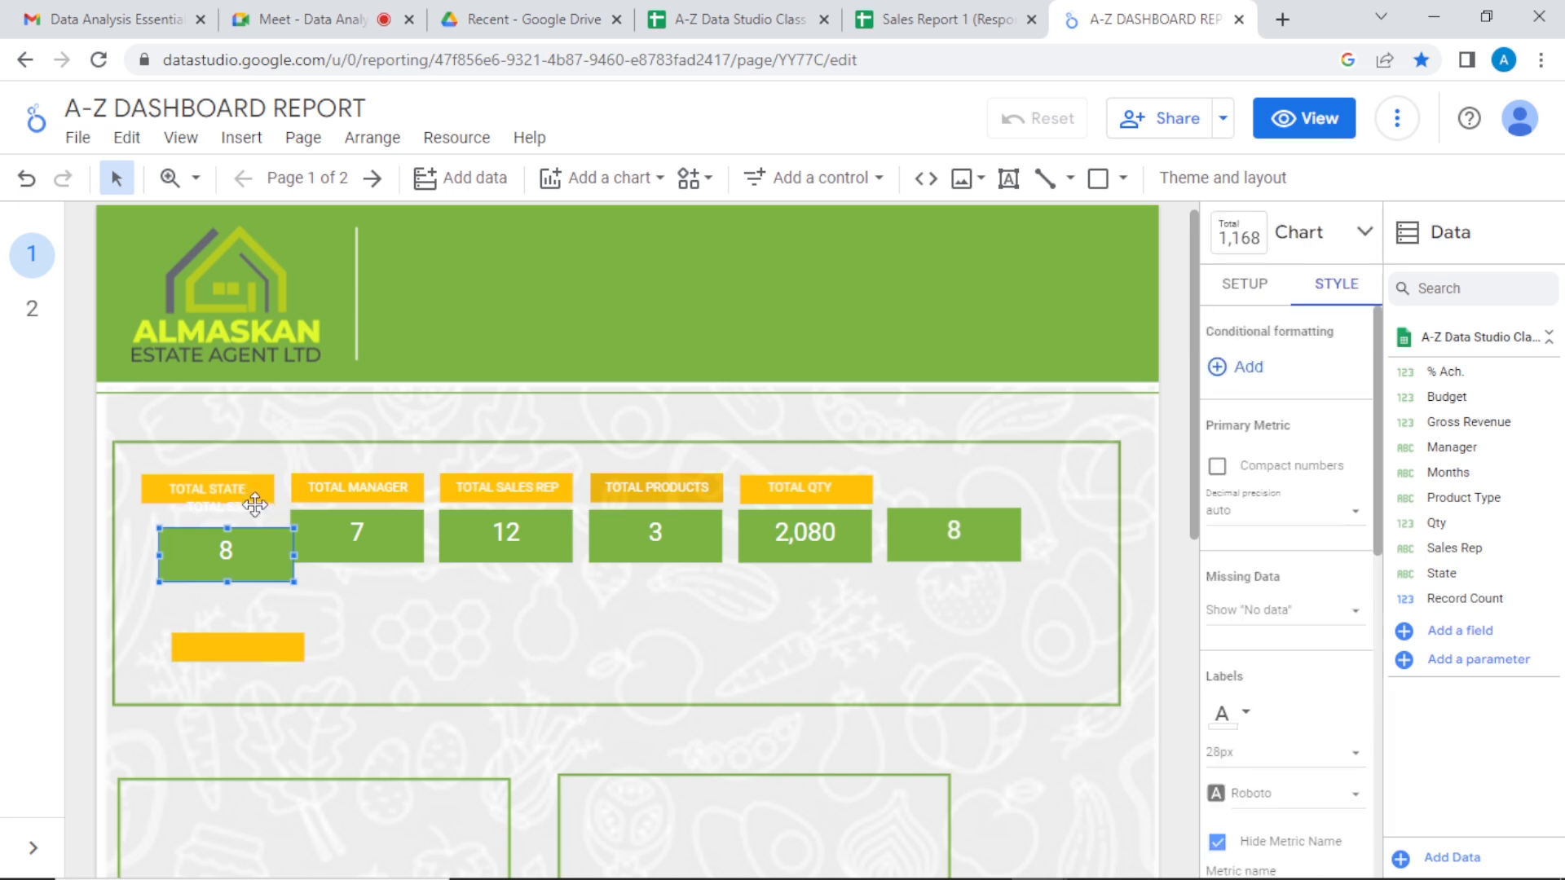
{"action": "left_click", "coordinate": [264, 507]}
{"action": "left_click", "coordinate": [258, 497]}
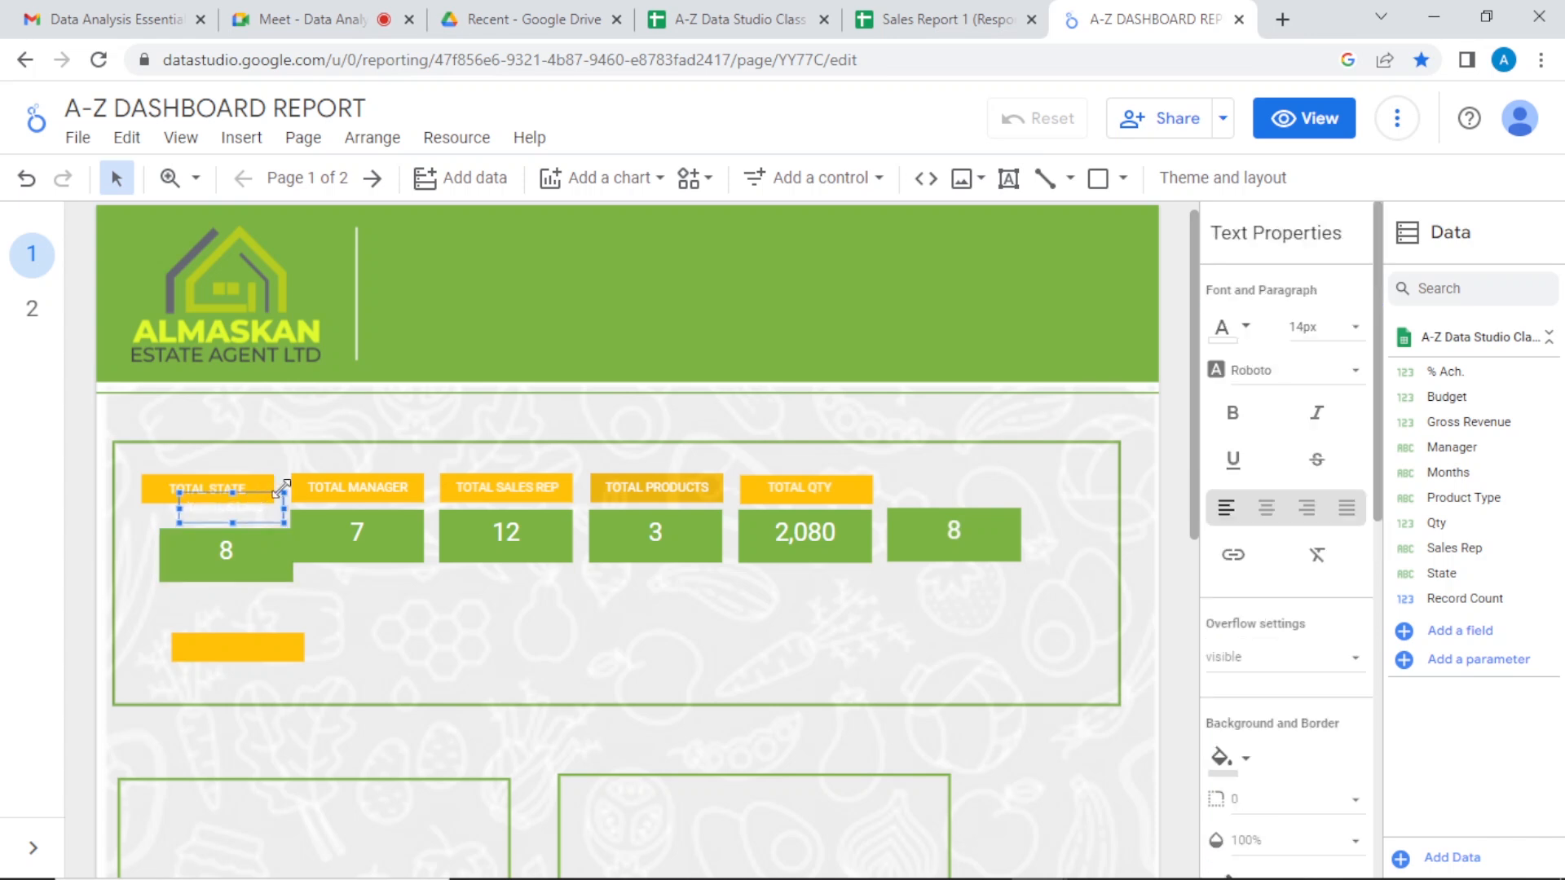
{"action": "left_click", "coordinate": [274, 492]}
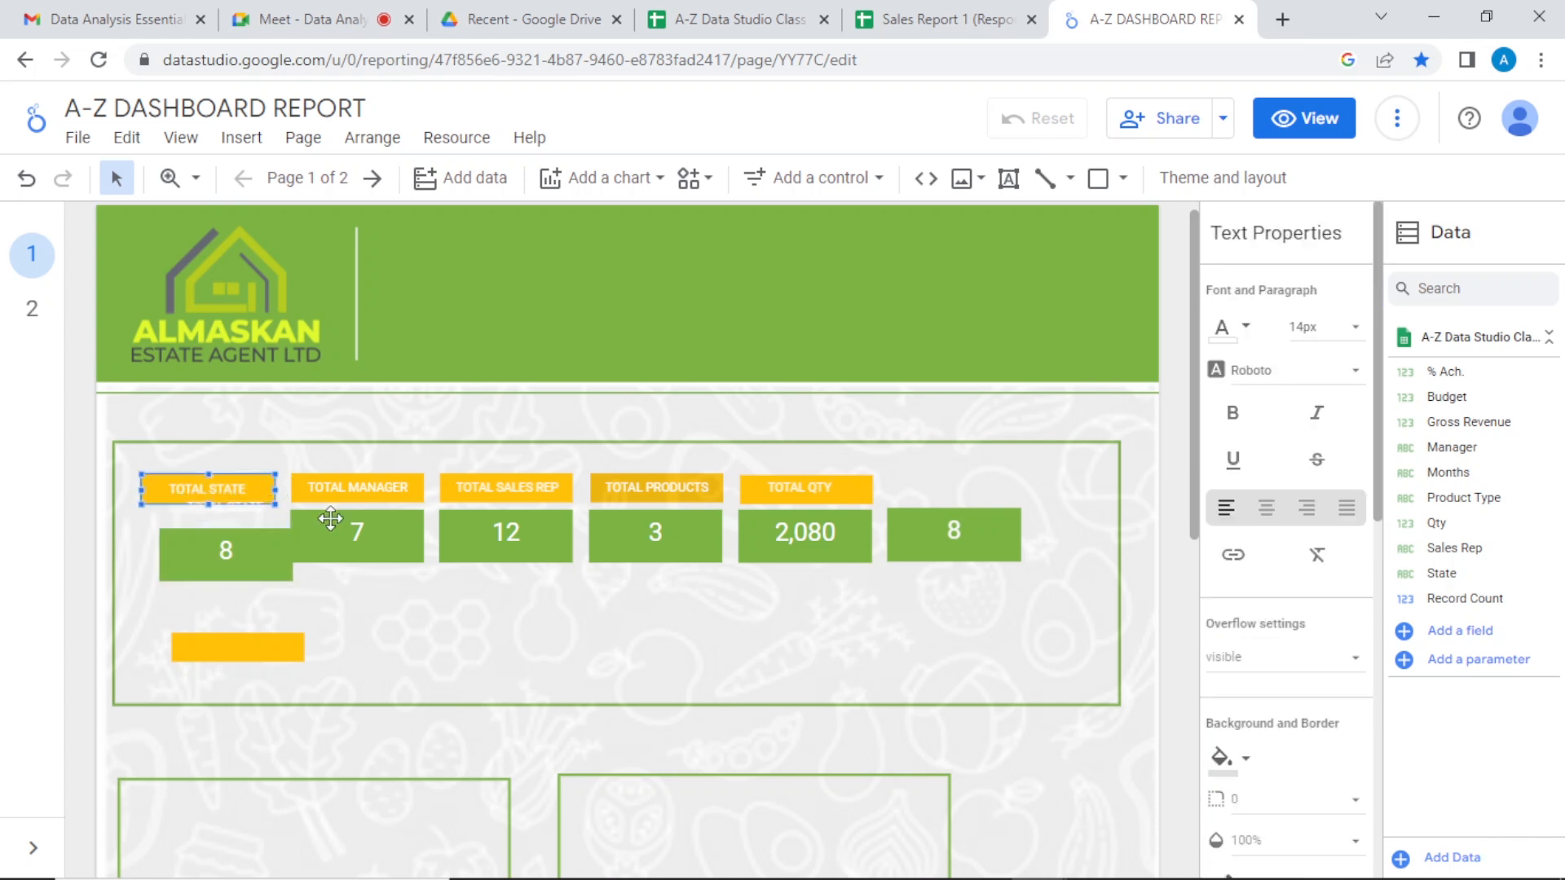
{"action": "left_click", "coordinate": [195, 178]}
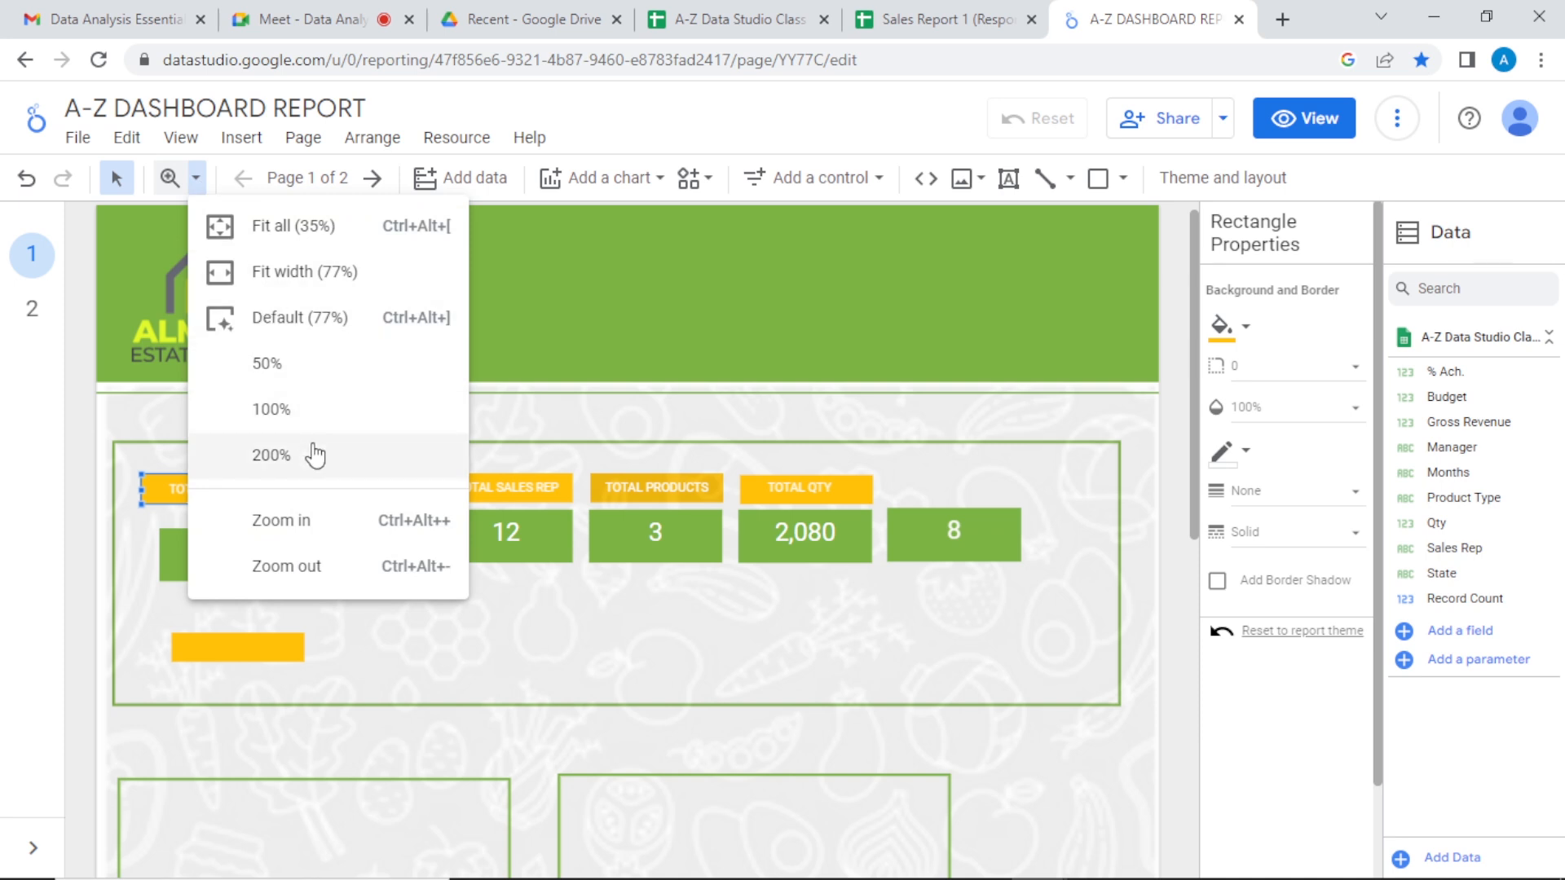
{"action": "left_click", "coordinate": [302, 541]}
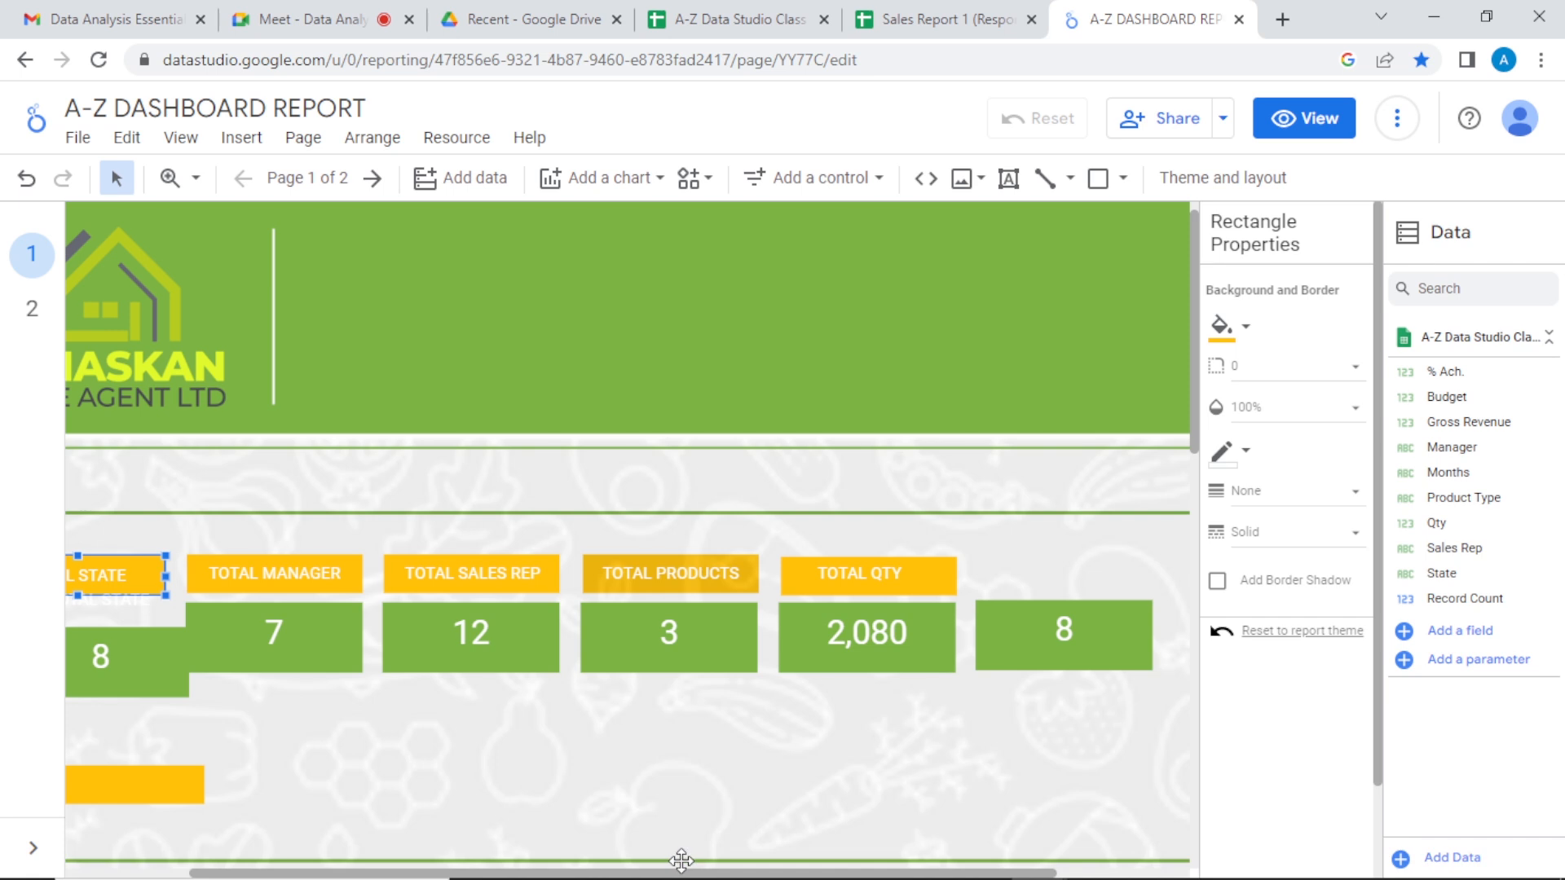
{"action": "left_click_drag", "start_coordinate": [680, 875], "coordinate": [647, 875]}
{"action": "left_click", "coordinate": [277, 751]}
{"action": "left_click", "coordinate": [167, 639]}
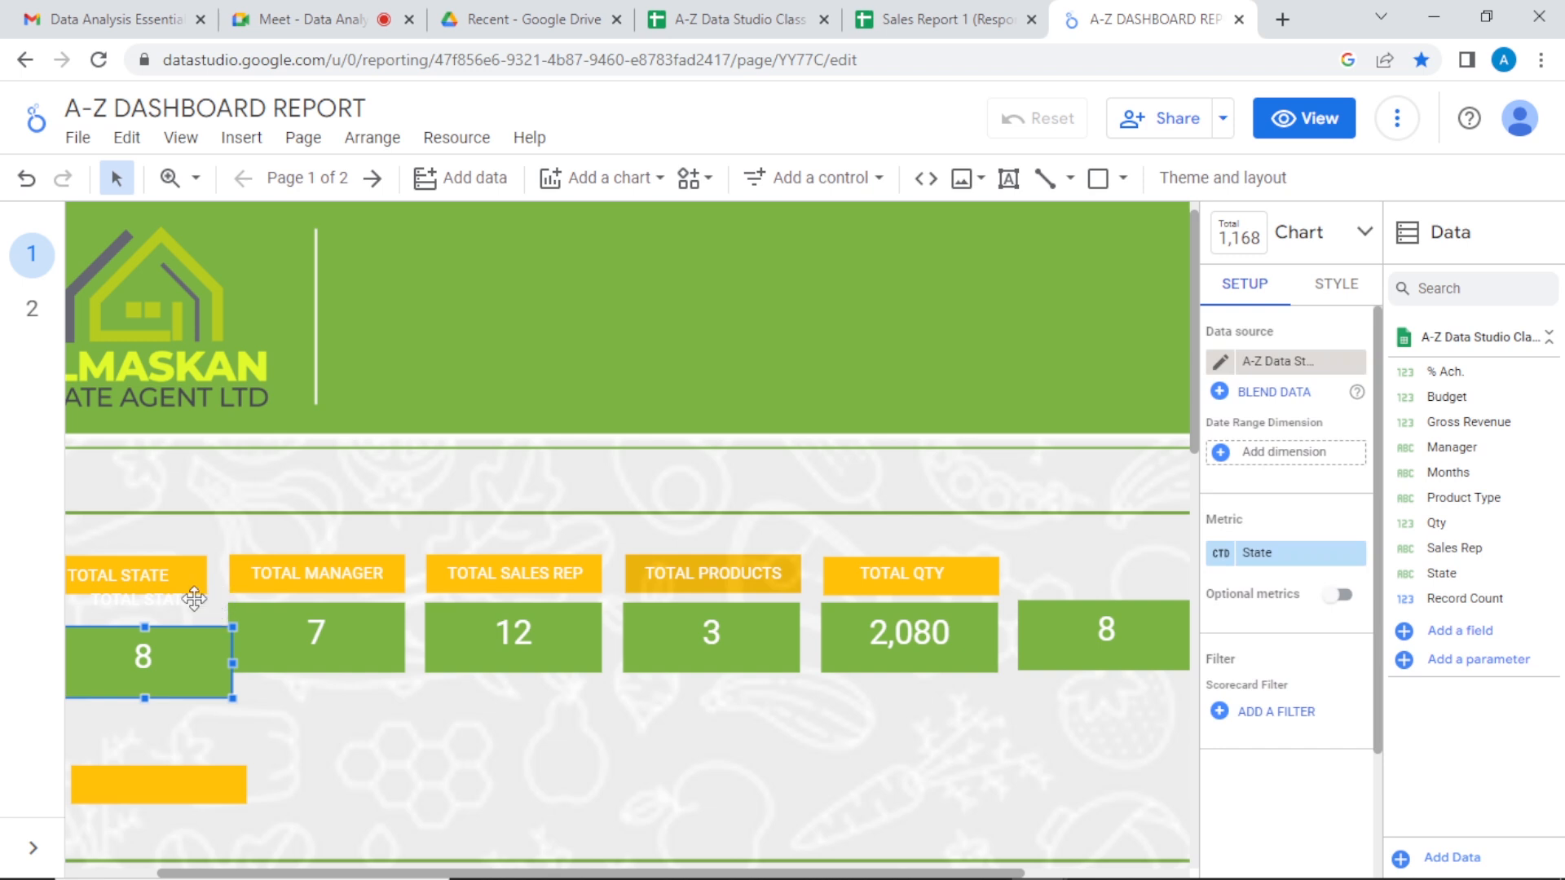
{"action": "left_click", "coordinate": [196, 601]}
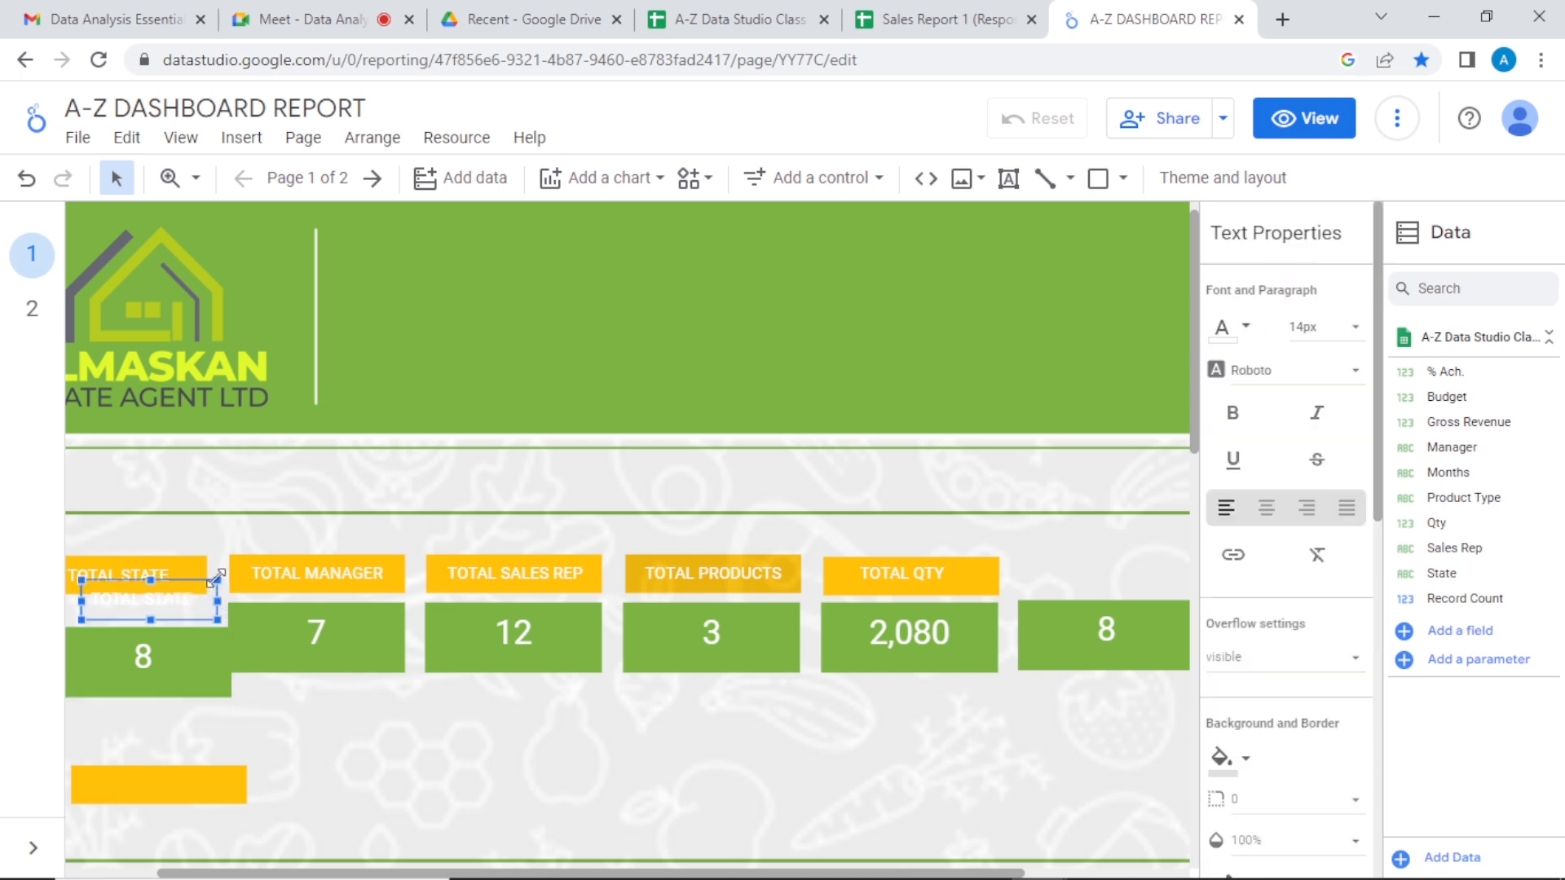
{"action": "left_click_drag", "start_coordinate": [214, 590], "coordinate": [226, 770]}
Step: Change the duplicate label to TOTAL SALES and place it with its amber rectangle above the sixth scorecard
{"action": "double_click", "coordinate": [209, 781]}
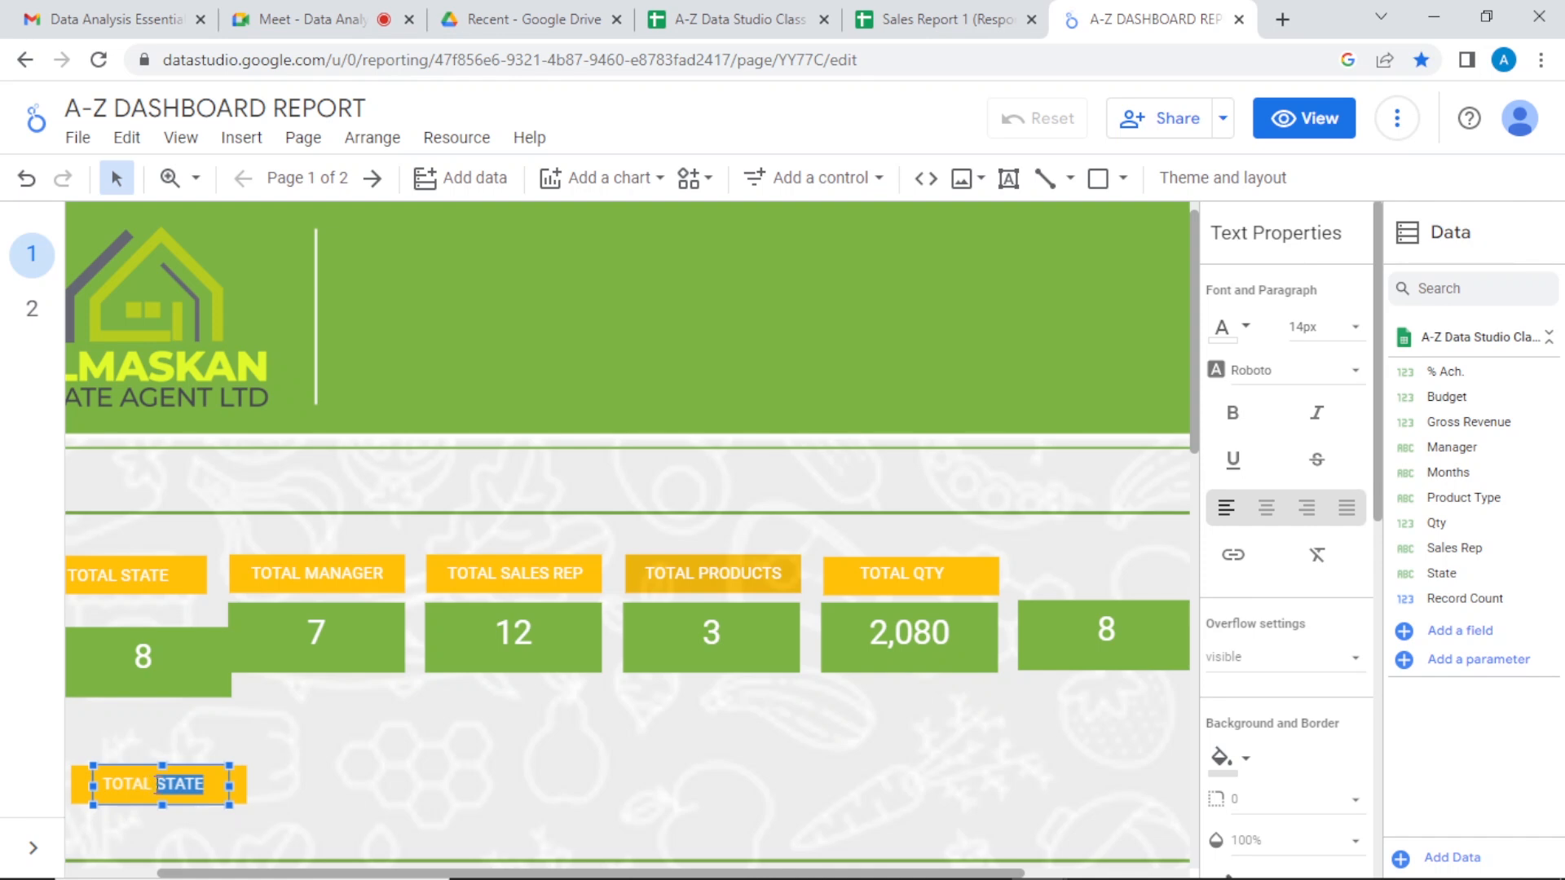
{"action": "type", "text": "S"}
{"action": "left_click", "coordinate": [239, 782], "text": "shift"}
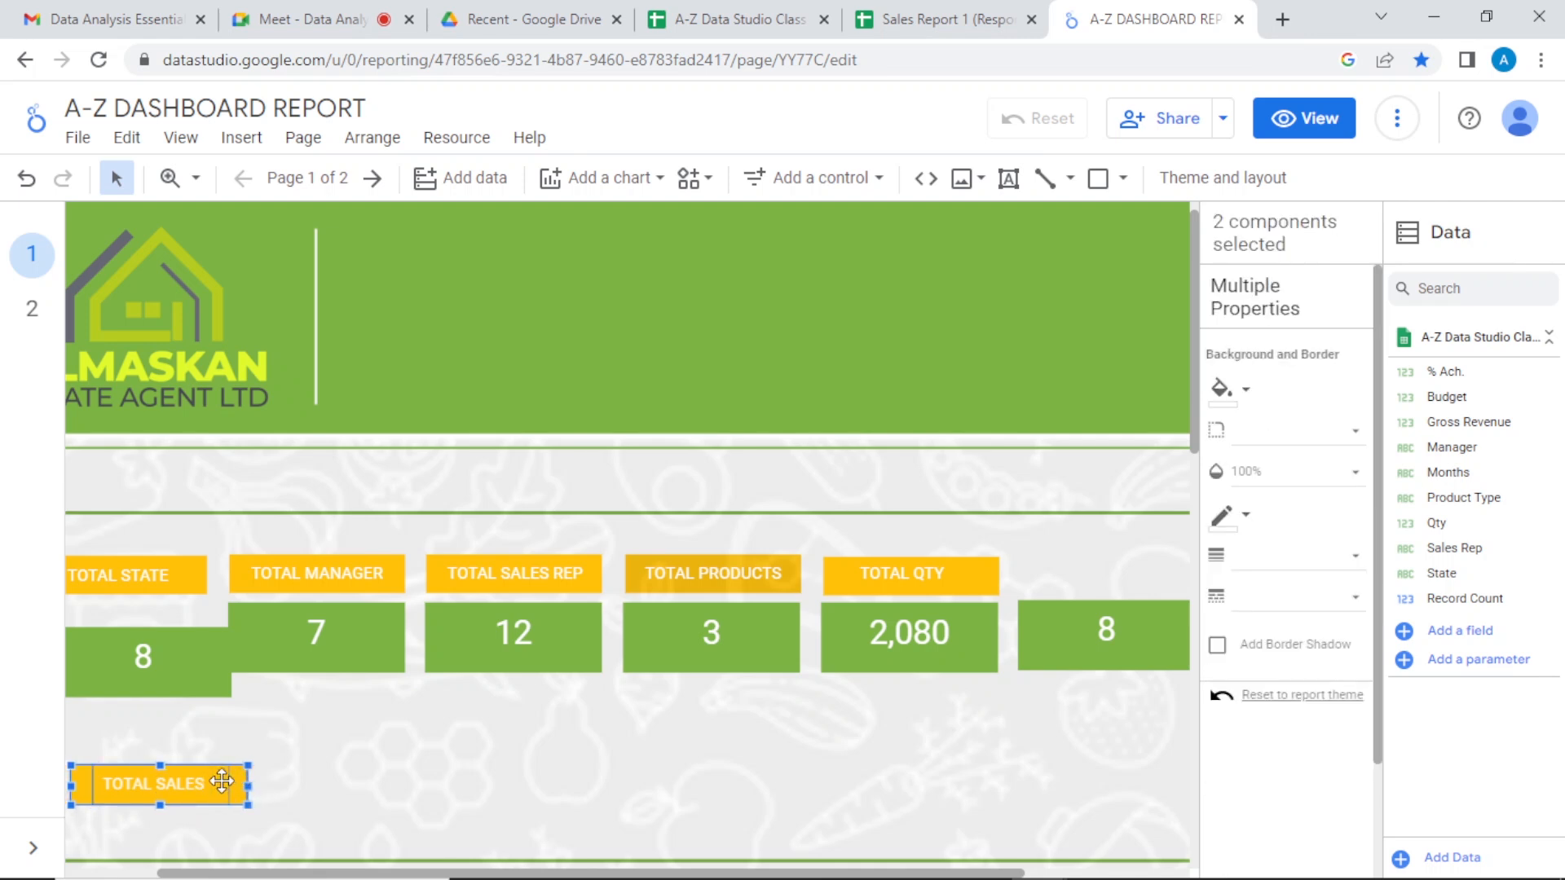
{"action": "left_click_drag", "start_coordinate": [221, 781], "coordinate": [1167, 570]}
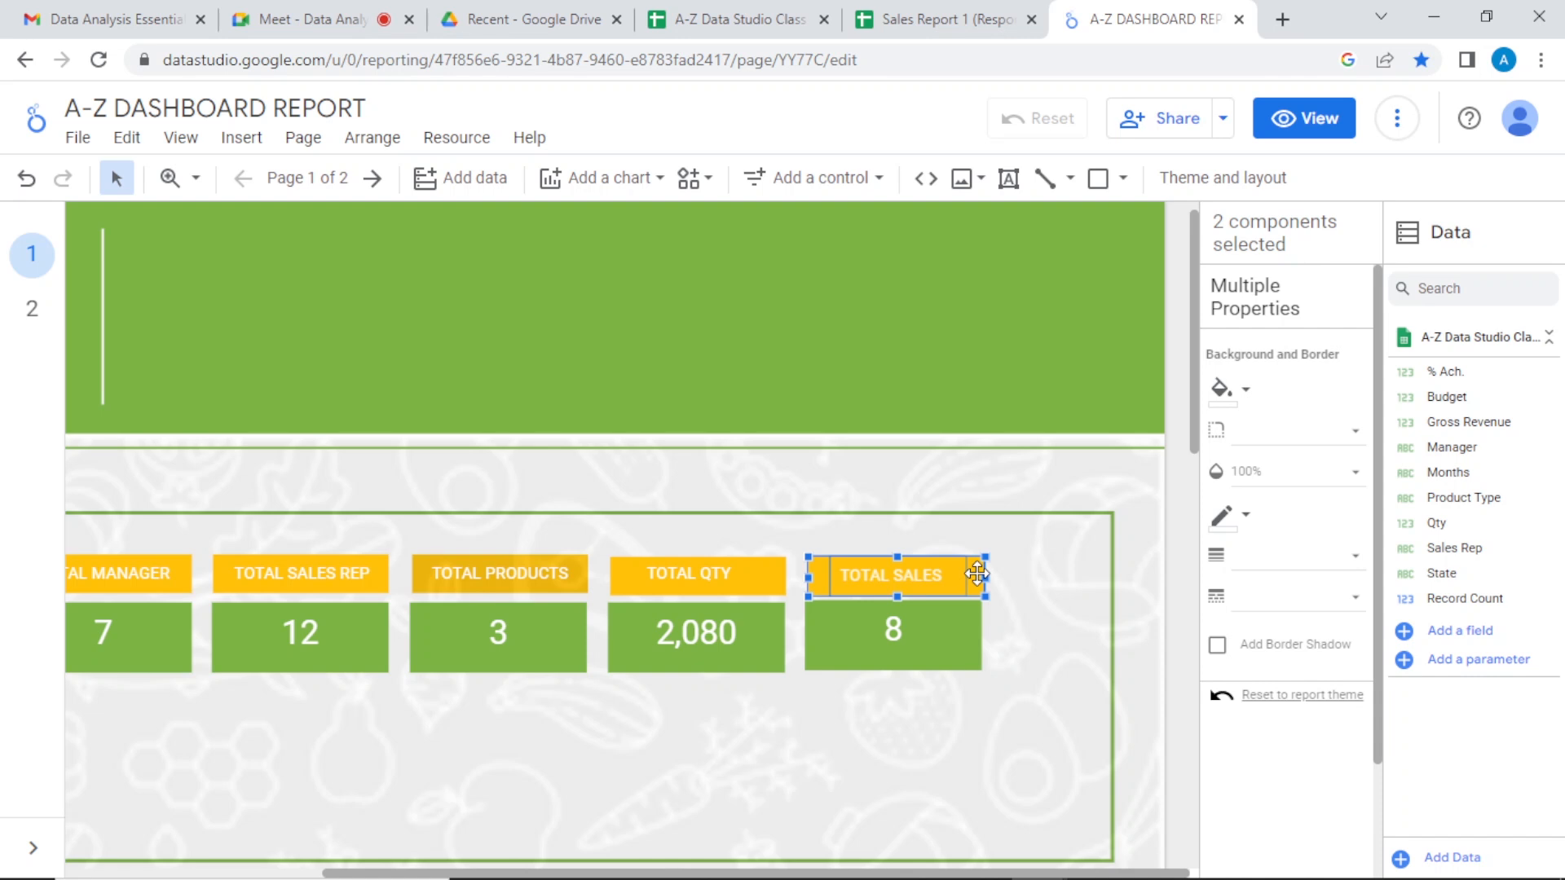
{"action": "left_click_drag", "start_coordinate": [972, 574], "coordinate": [974, 576]}
Step: Try to nudge the TOTAL SALES amber rectangle into line with the scorecard beneath it
{"action": "left_click", "coordinate": [1028, 625]}
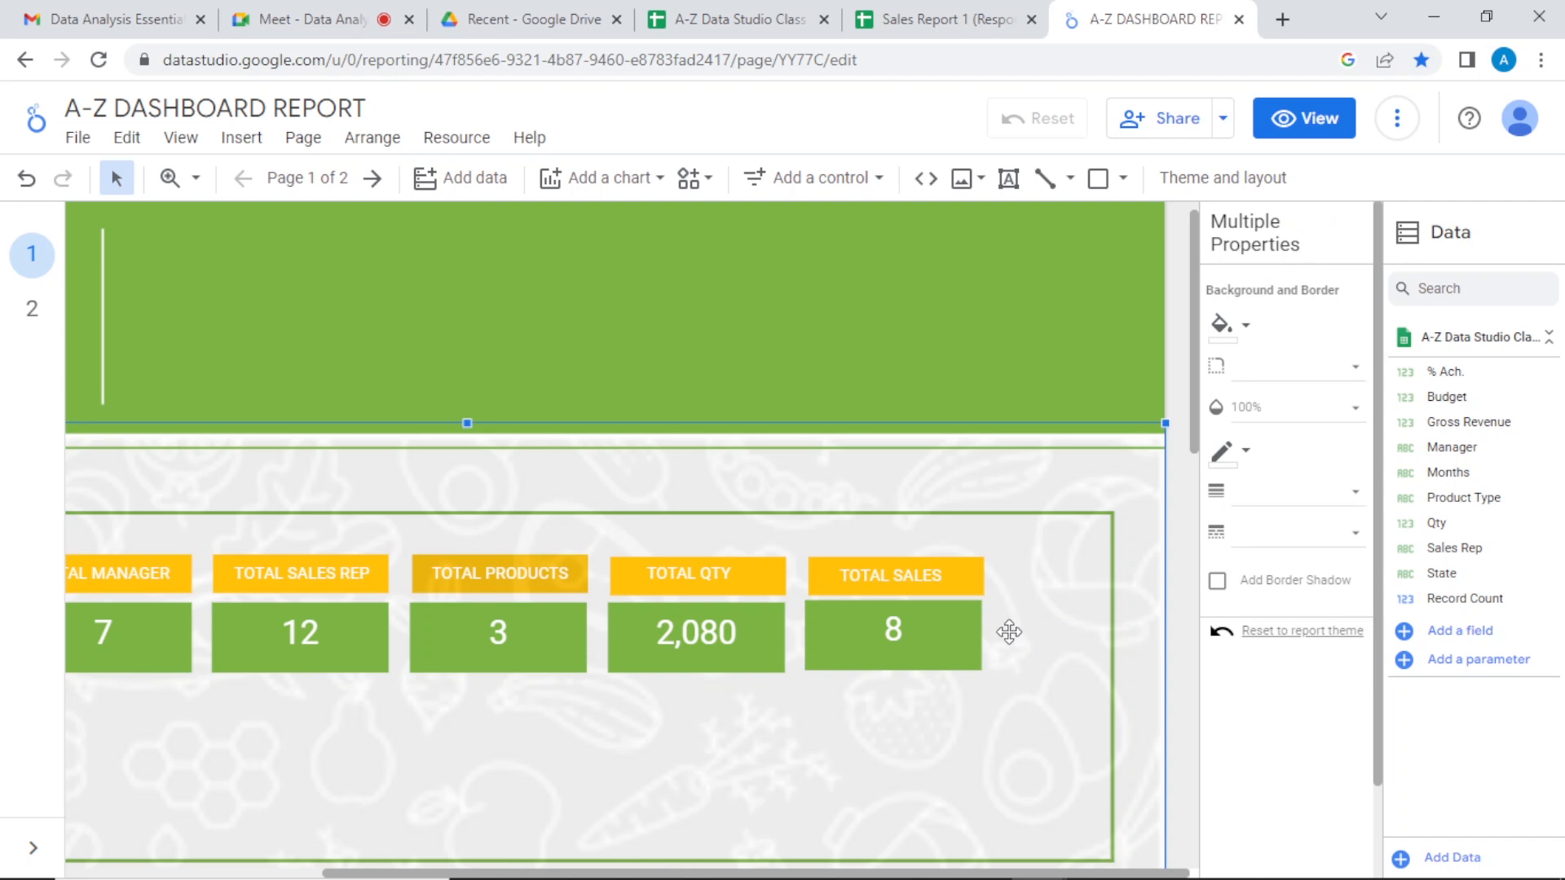
{"action": "left_click", "coordinate": [975, 577]}
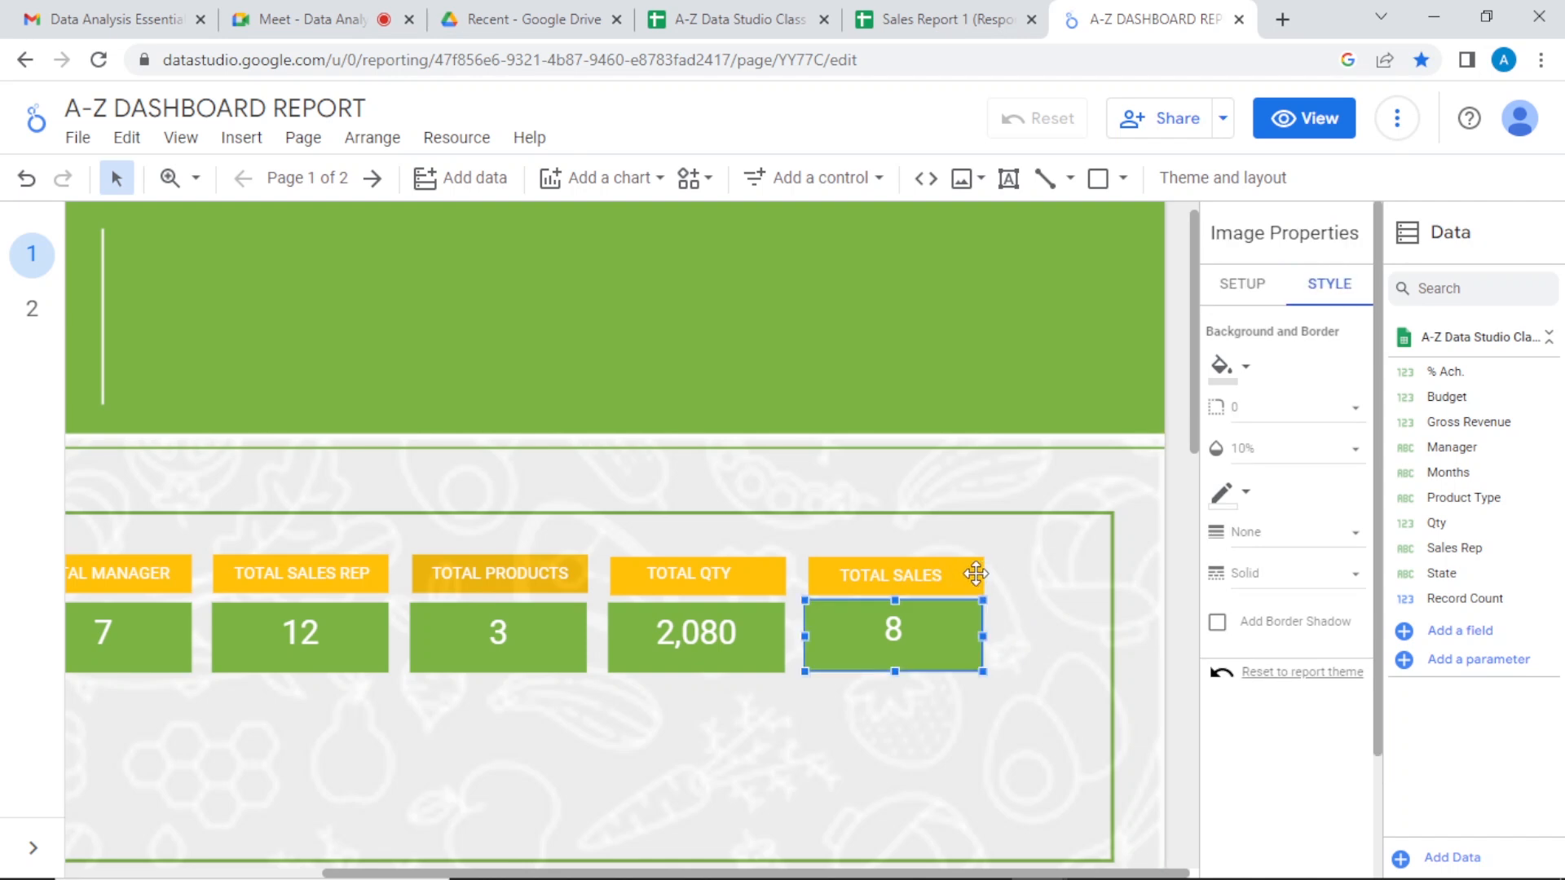
{"action": "left_click", "coordinate": [982, 558]}
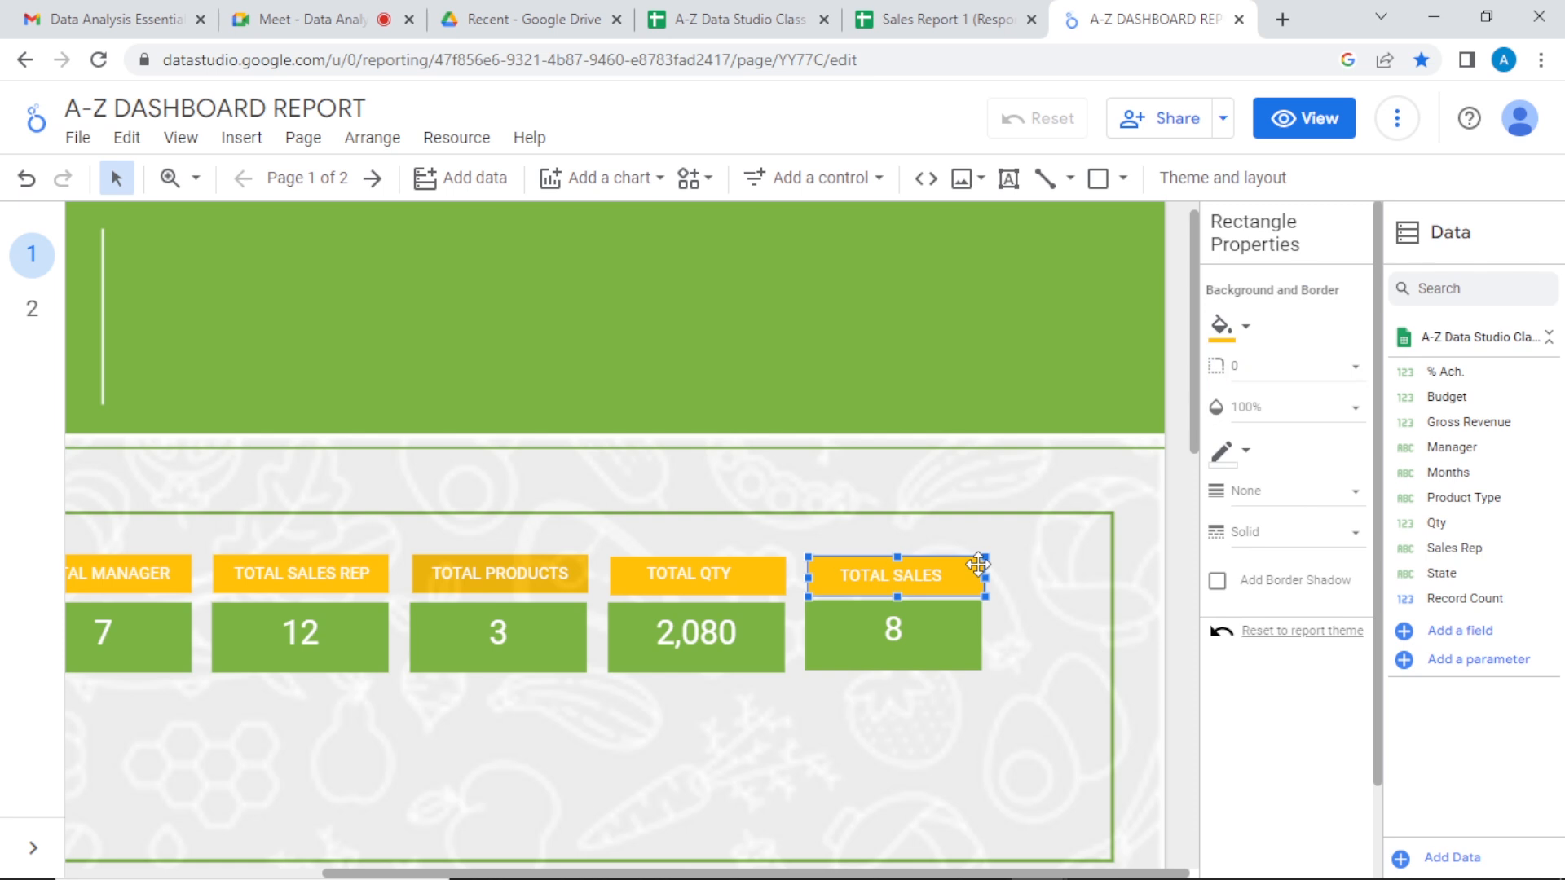
{"action": "left_click_drag", "start_coordinate": [978, 560], "coordinate": [979, 563]}
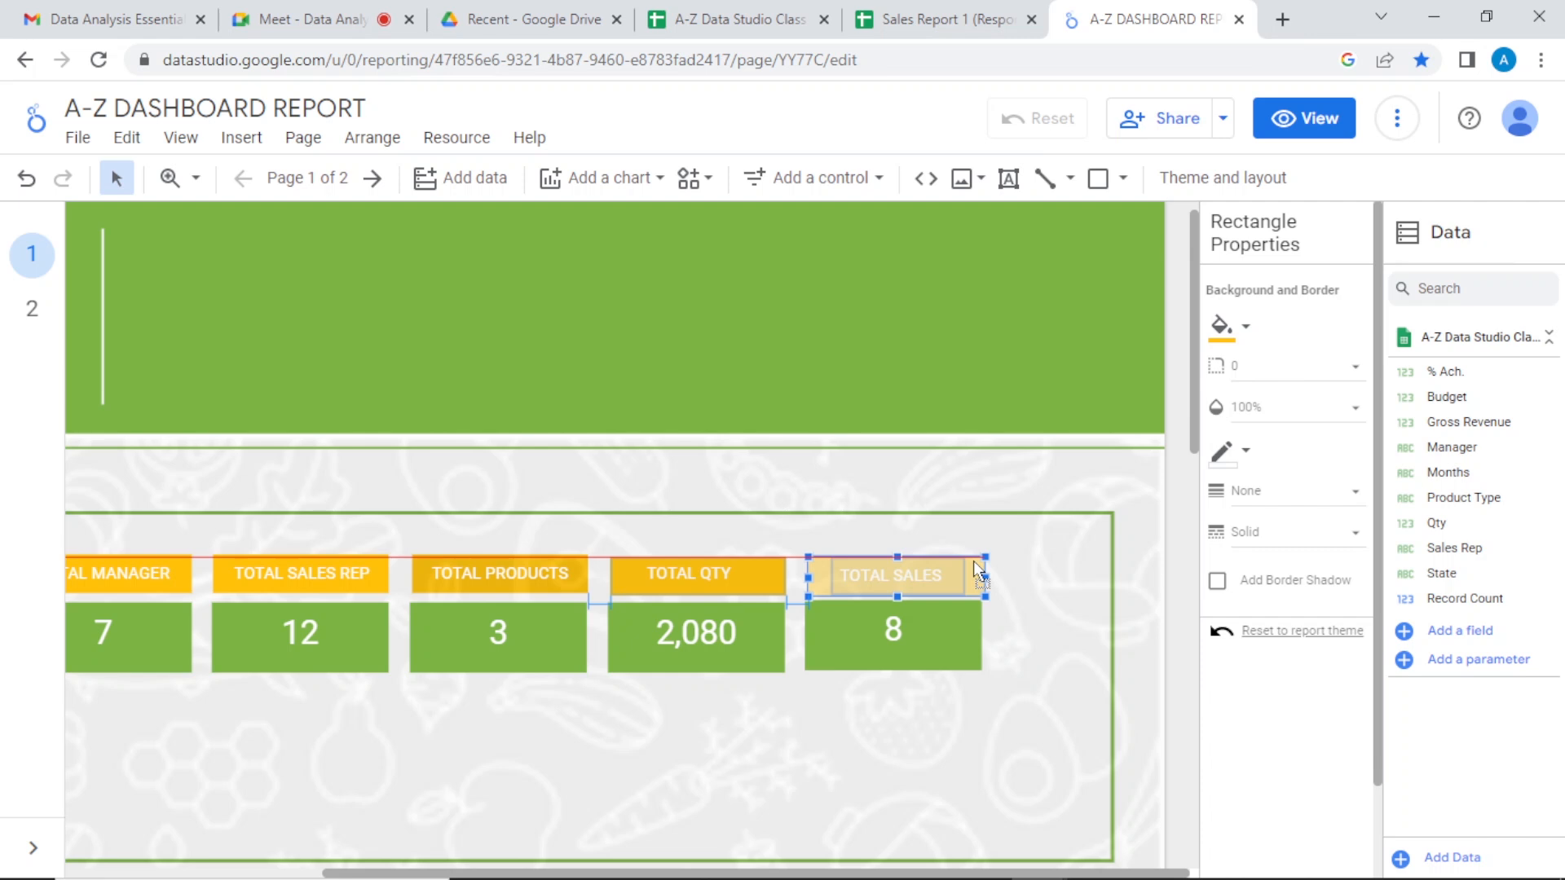
{"action": "left_click_drag", "start_coordinate": [975, 562], "coordinate": [974, 562]}
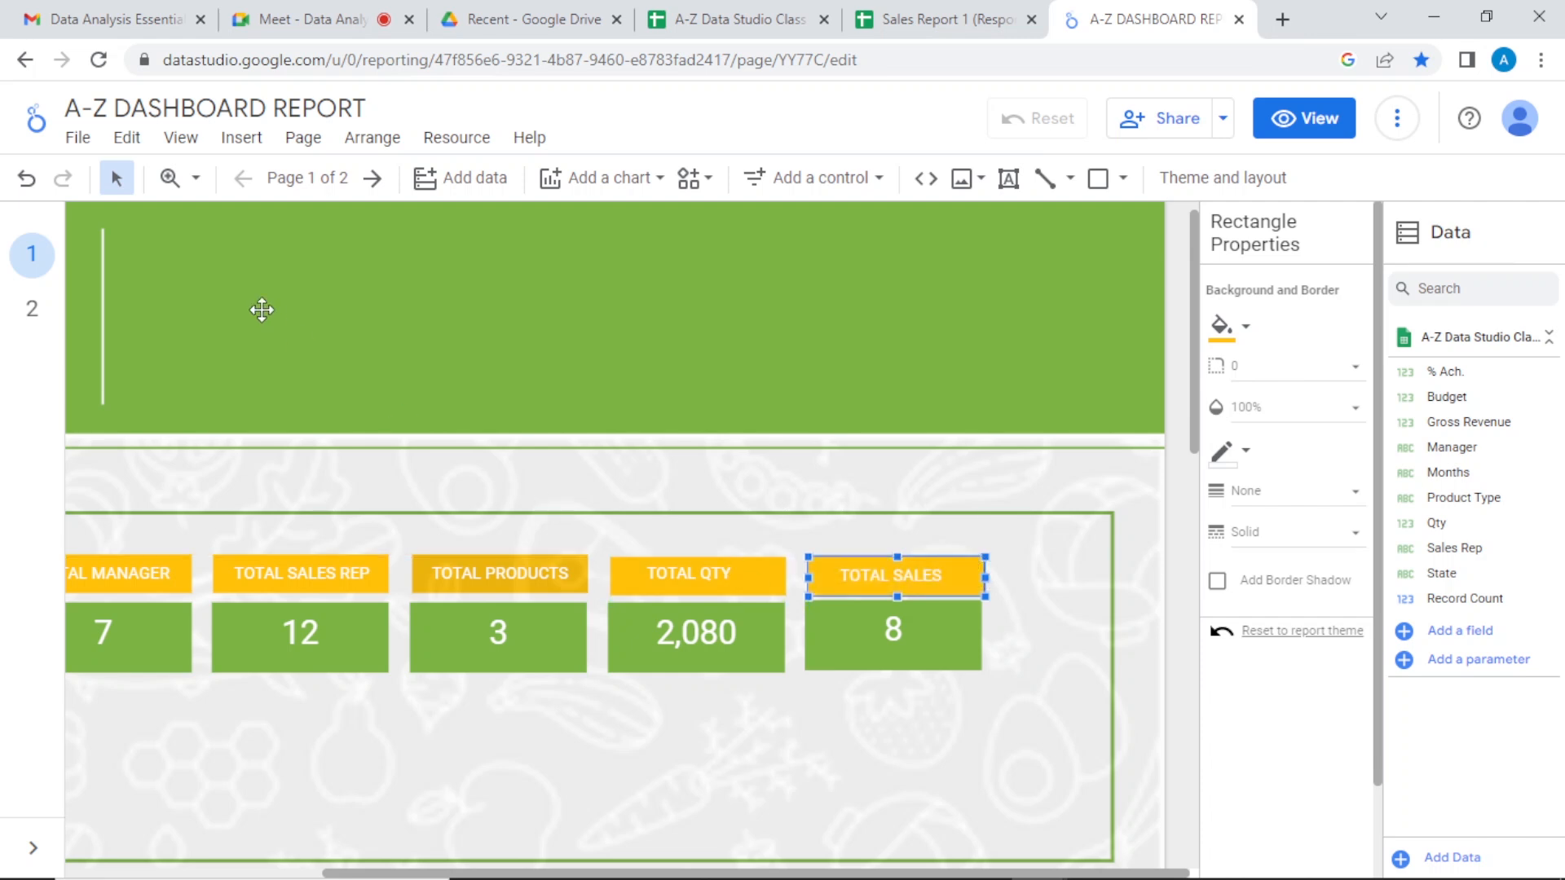
Step: Shift the sixth scorecard slightly to line it up beneath the TOTAL SALES amber rectangle
{"action": "left_click", "coordinate": [196, 177]}
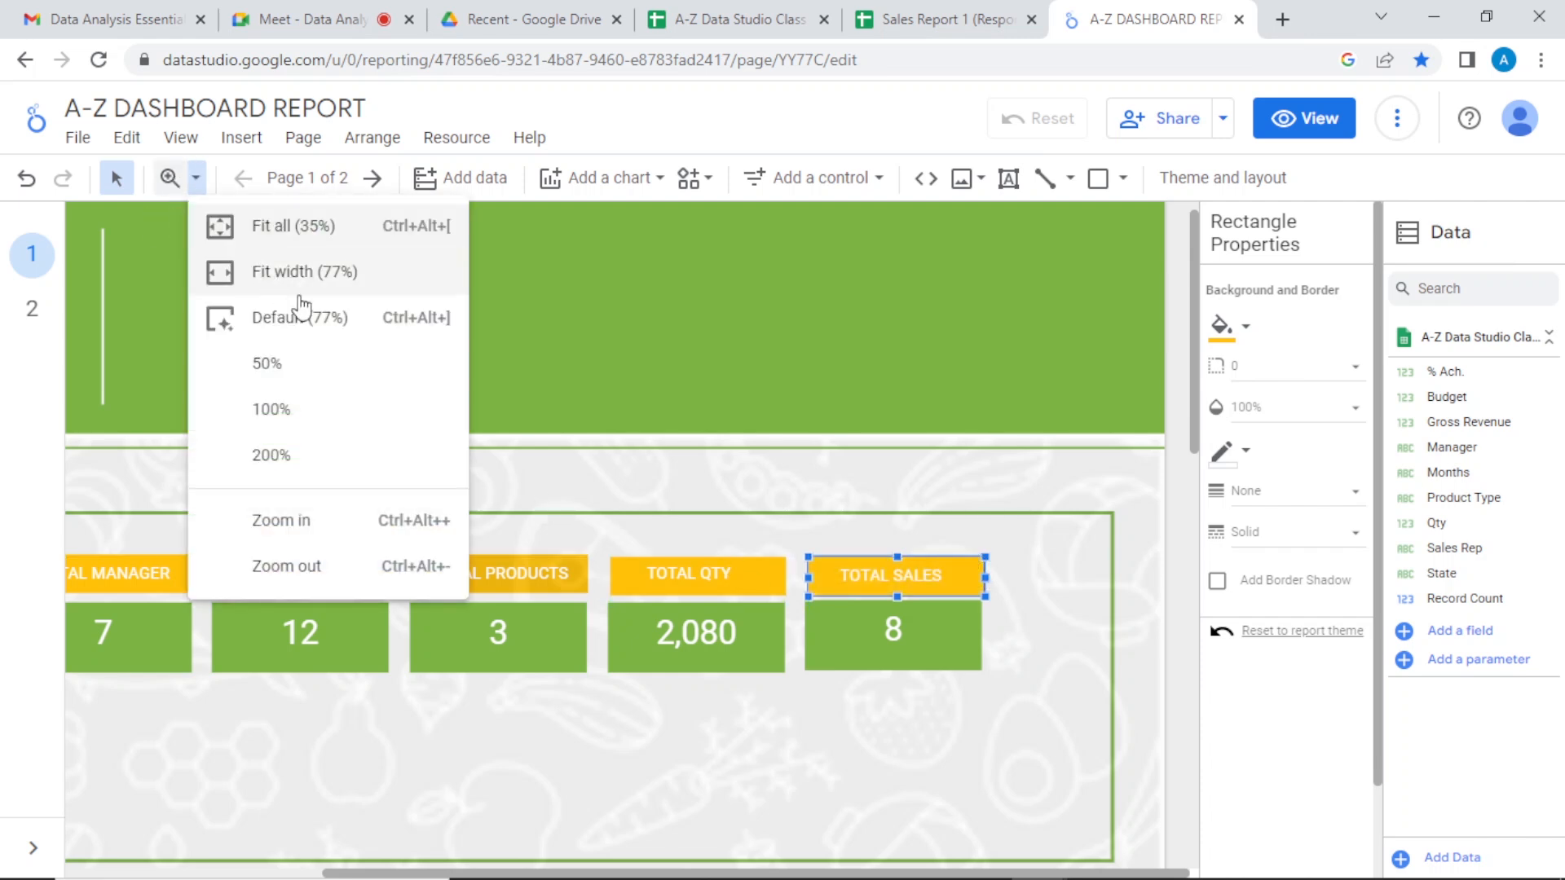
{"action": "left_click", "coordinate": [357, 520]}
{"action": "left_click", "coordinate": [196, 178]}
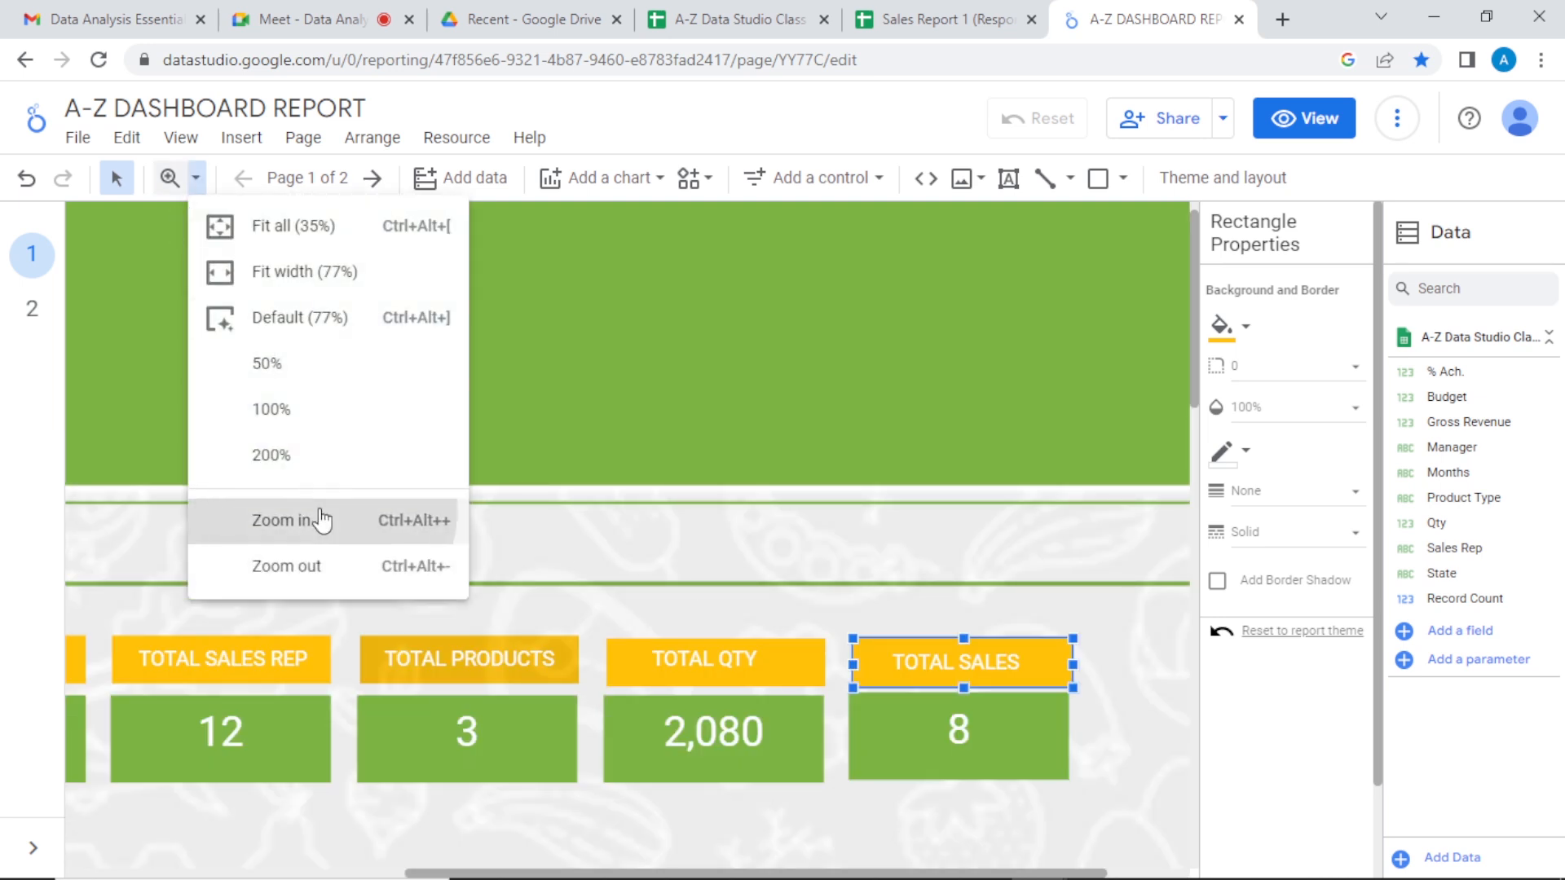
{"action": "left_click", "coordinate": [322, 520]}
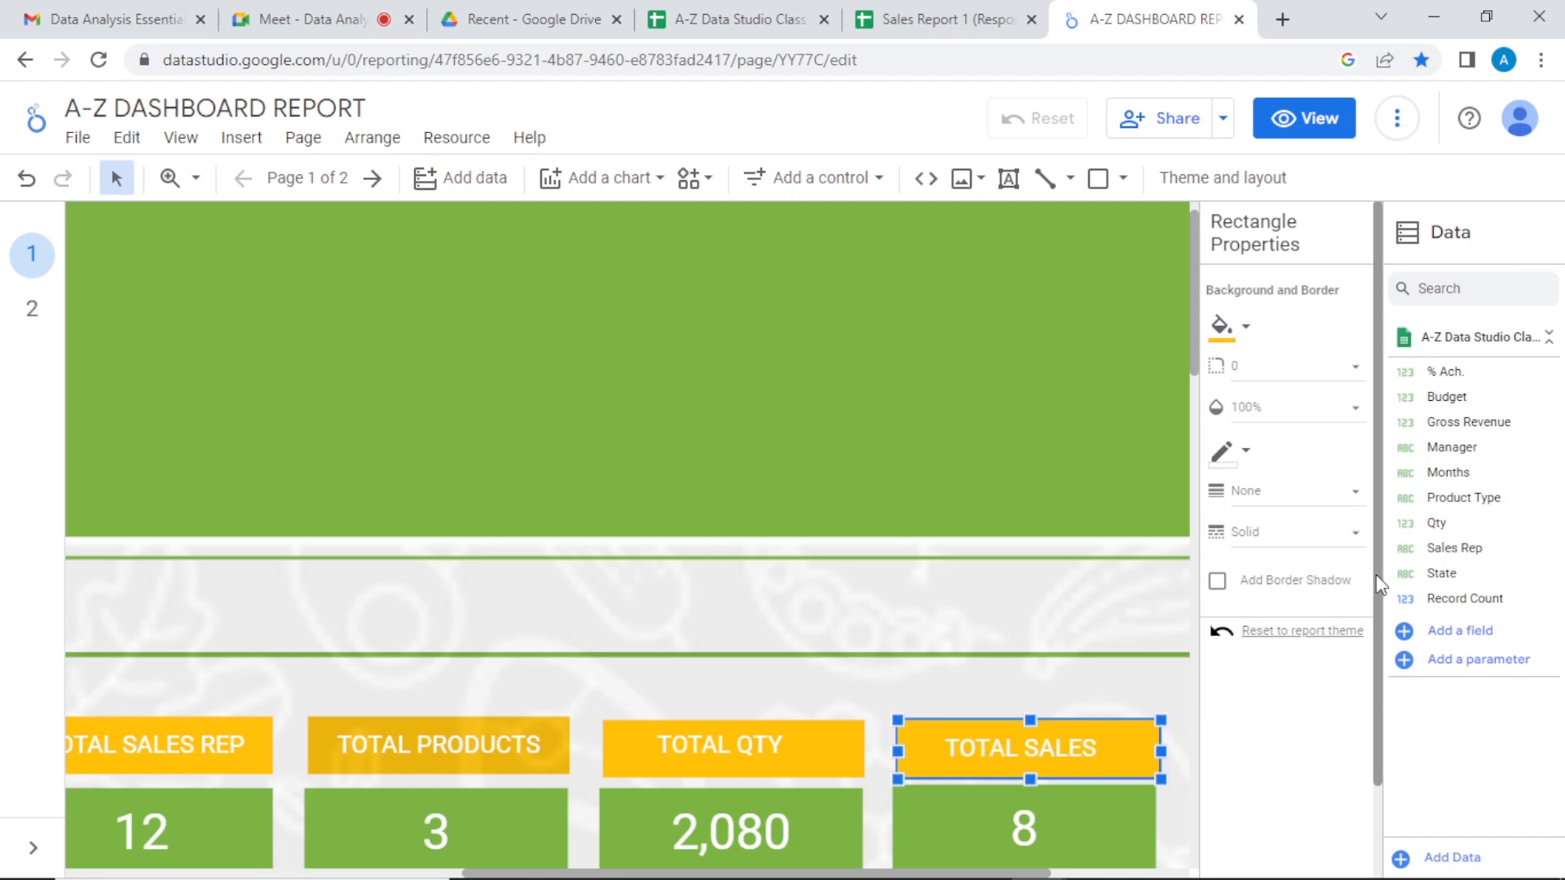
{"action": "scroll", "coordinate": [1386, 589], "scroll_direction": "down", "scroll_amount": 1}
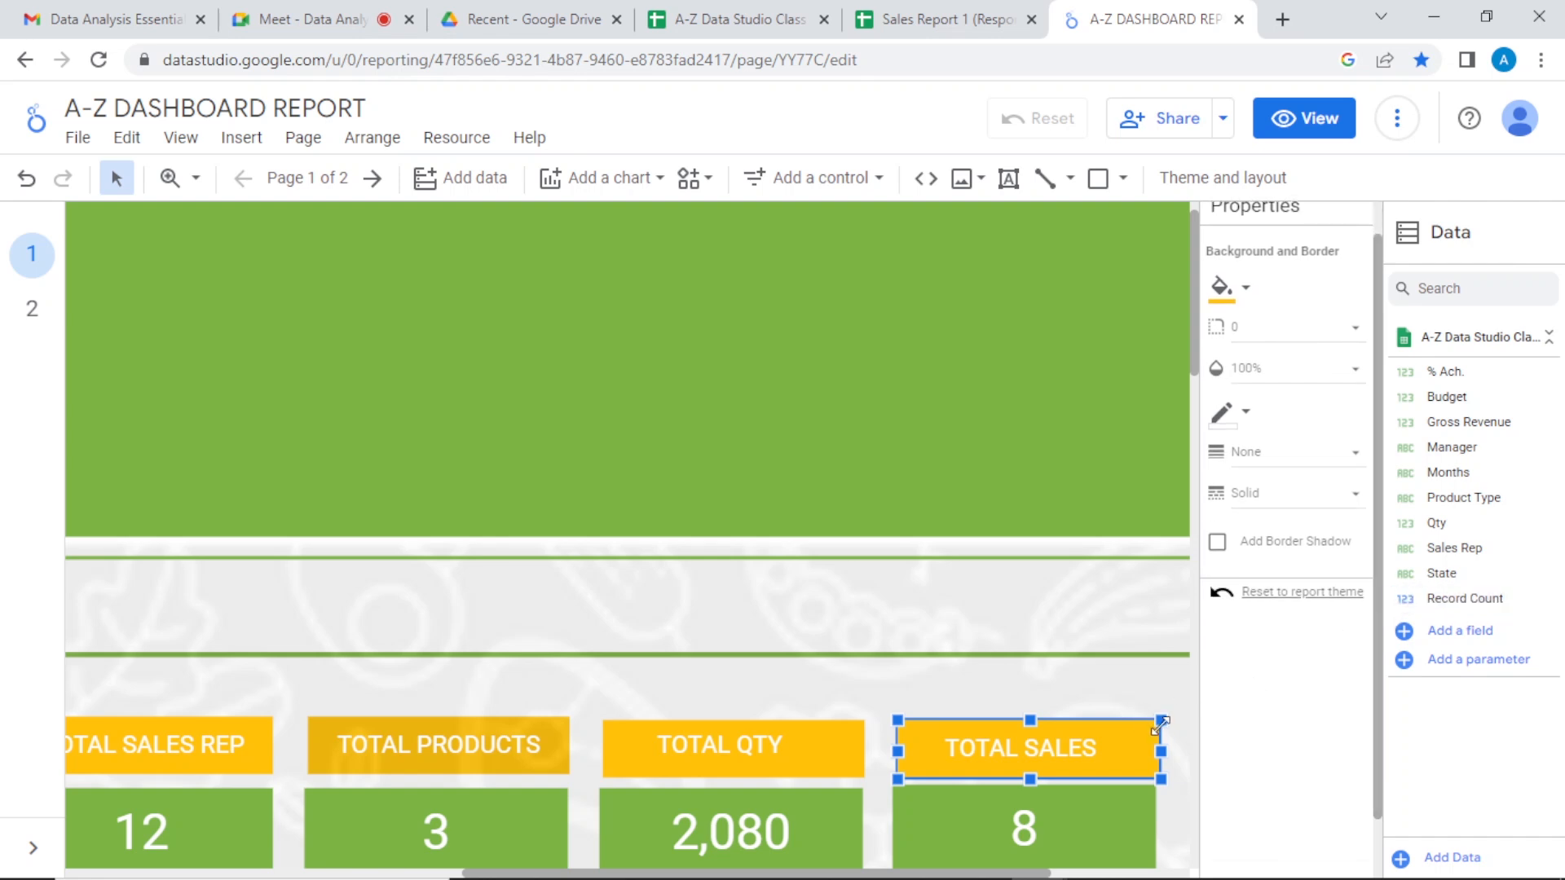
{"action": "left_click_drag", "start_coordinate": [1143, 720], "coordinate": [1147, 720]}
{"action": "left_click", "coordinate": [1158, 808]}
{"action": "left_click", "coordinate": [1150, 809]}
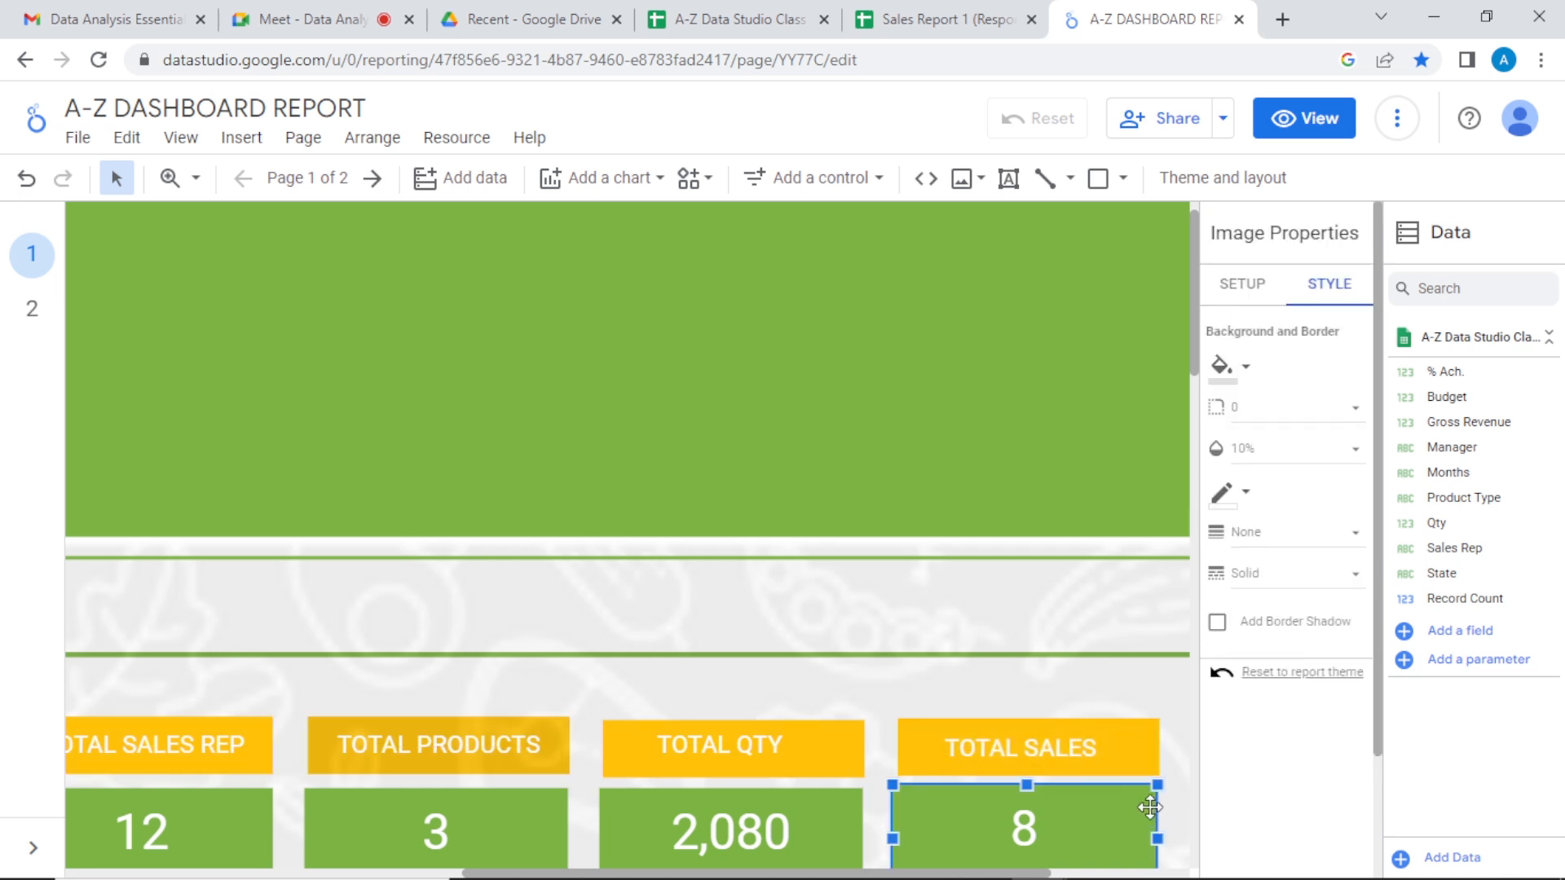
{"action": "left_click", "coordinate": [1158, 806]}
{"action": "left_click_drag", "start_coordinate": [1158, 805], "coordinate": [1167, 818]}
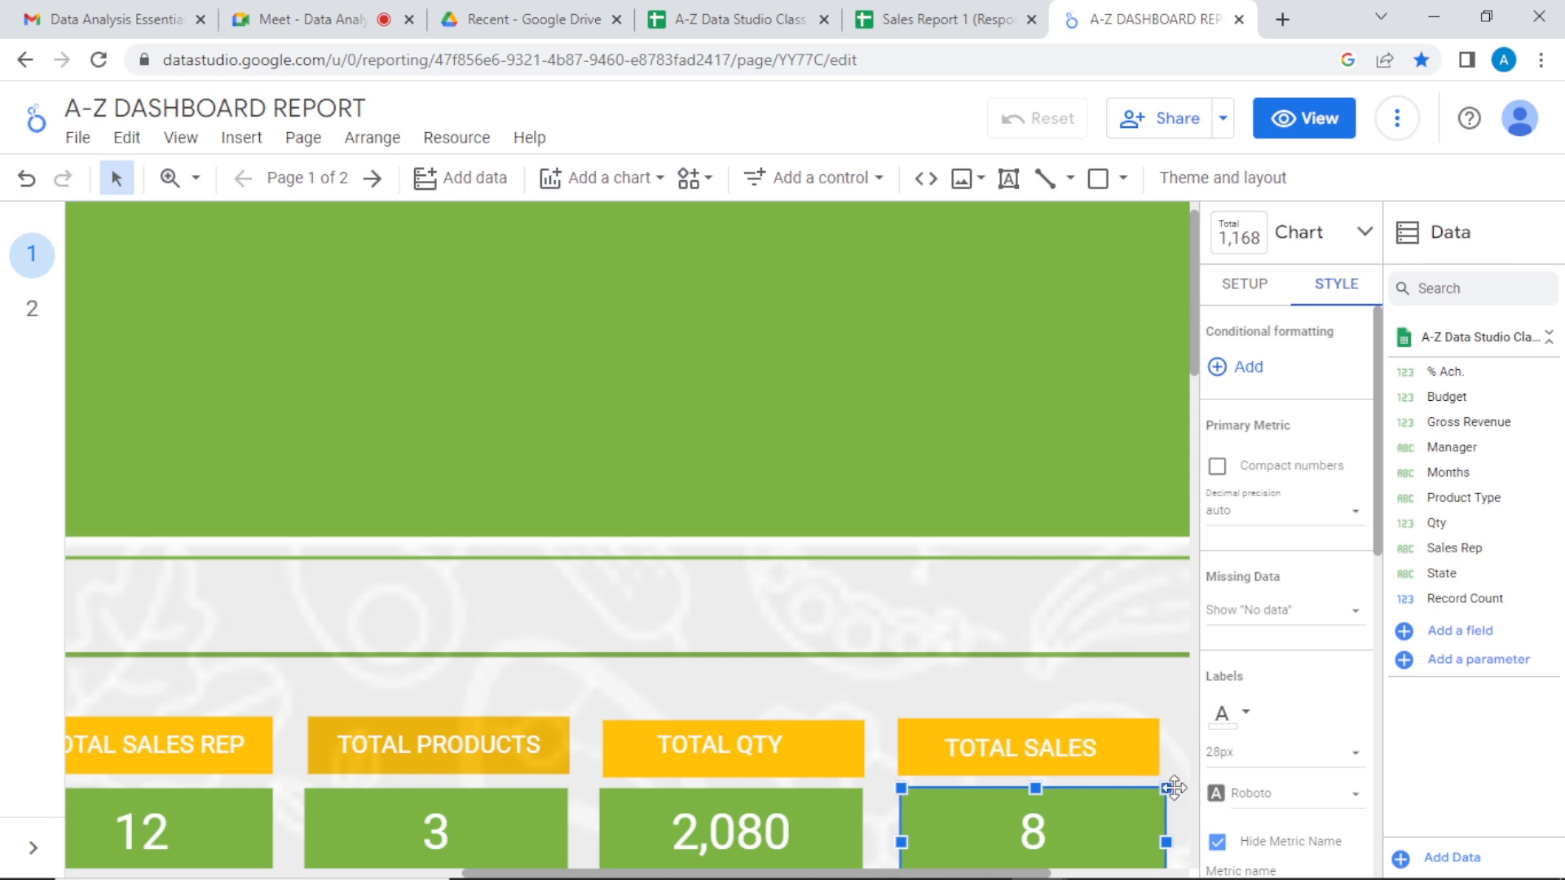
Step: Try to fine-tune the sixth scorecard's position beneath the TOTAL SALES amber rectangle
{"action": "key", "text": "Left"}
{"action": "key", "text": "ctrl+z"}
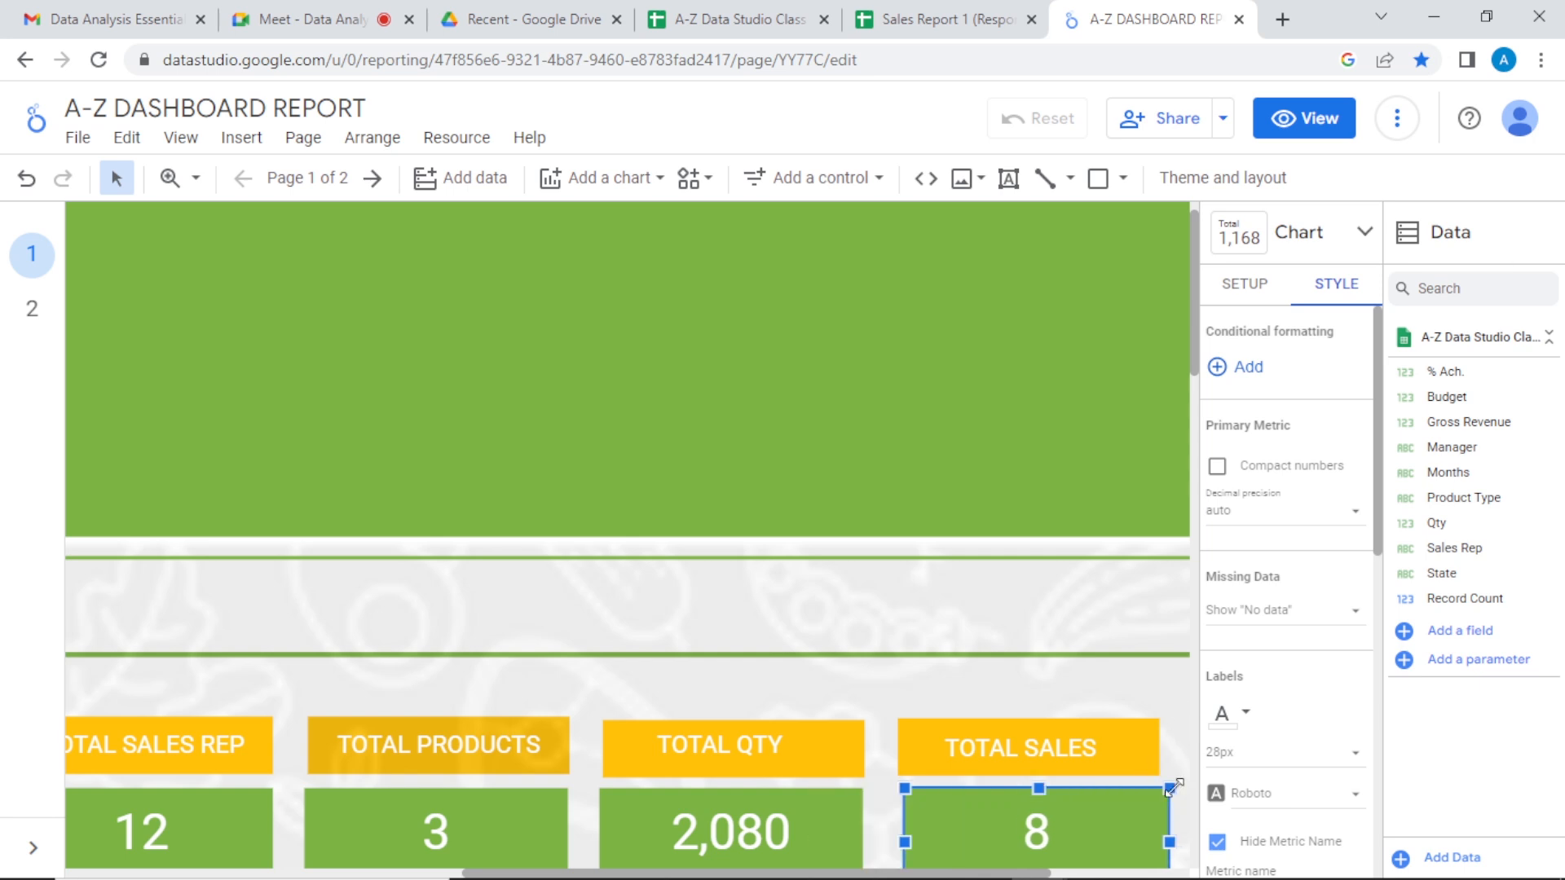
{"action": "mouse_move", "coordinate": [1120, 802]}
{"action": "left_mouse_down"}
{"action": "mouse_move", "coordinate": [1088, 813]}
{"action": "mouse_move", "coordinate": [1004, 789]}
{"action": "mouse_move", "coordinate": [1132, 785]}
{"action": "left_mouse_up"}
{"action": "left_click", "coordinate": [1134, 705]}
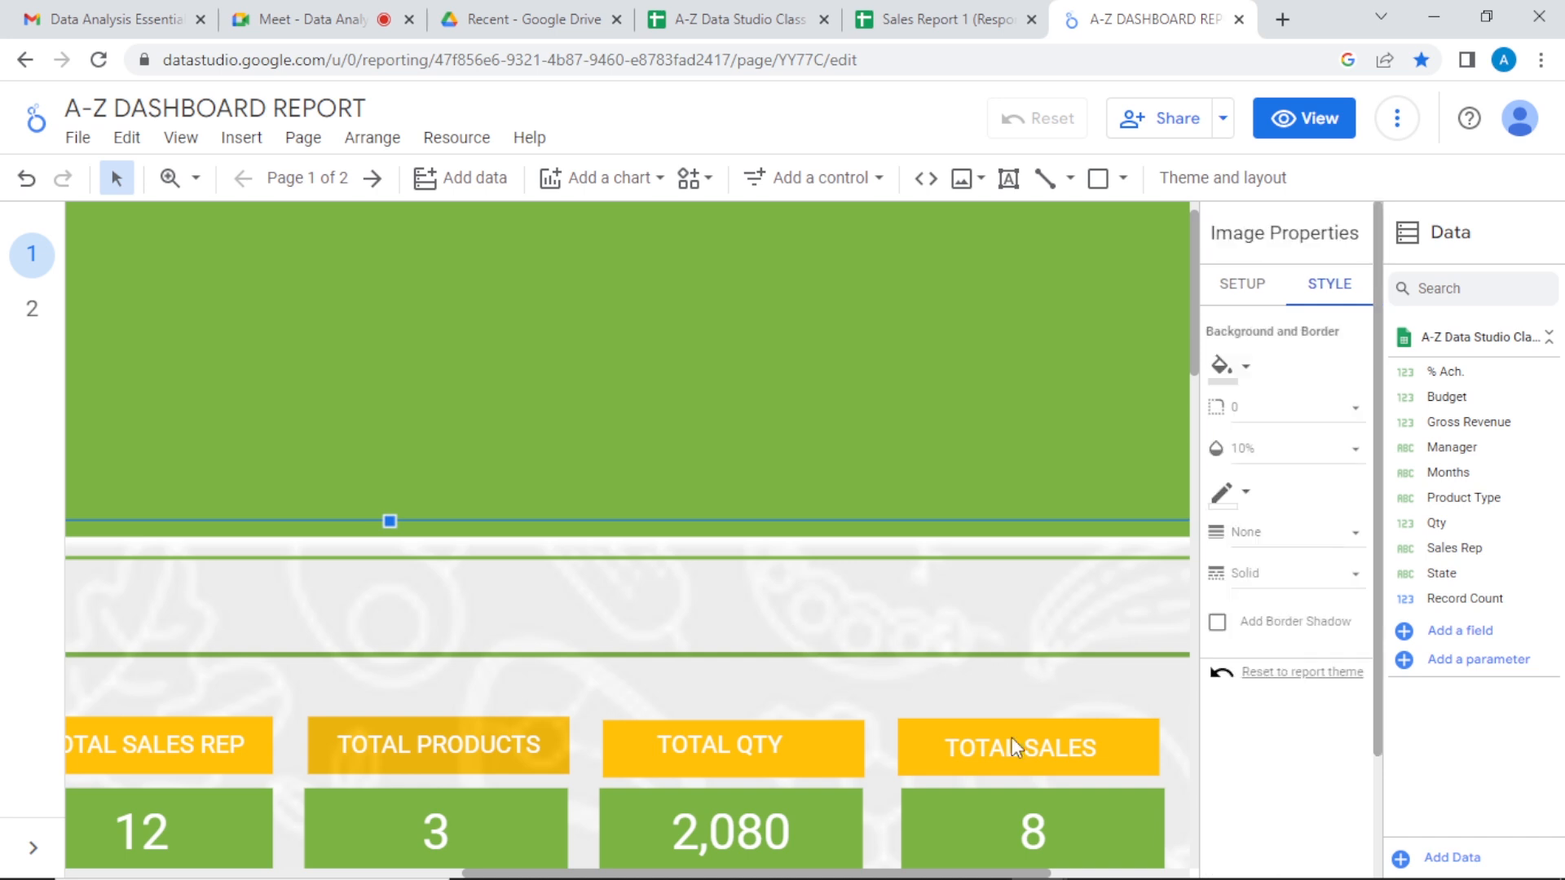
Step: Set the sixth scorecard's metric to Gross Revenue and display its value as a compact number
{"action": "left_click", "coordinate": [1099, 812]}
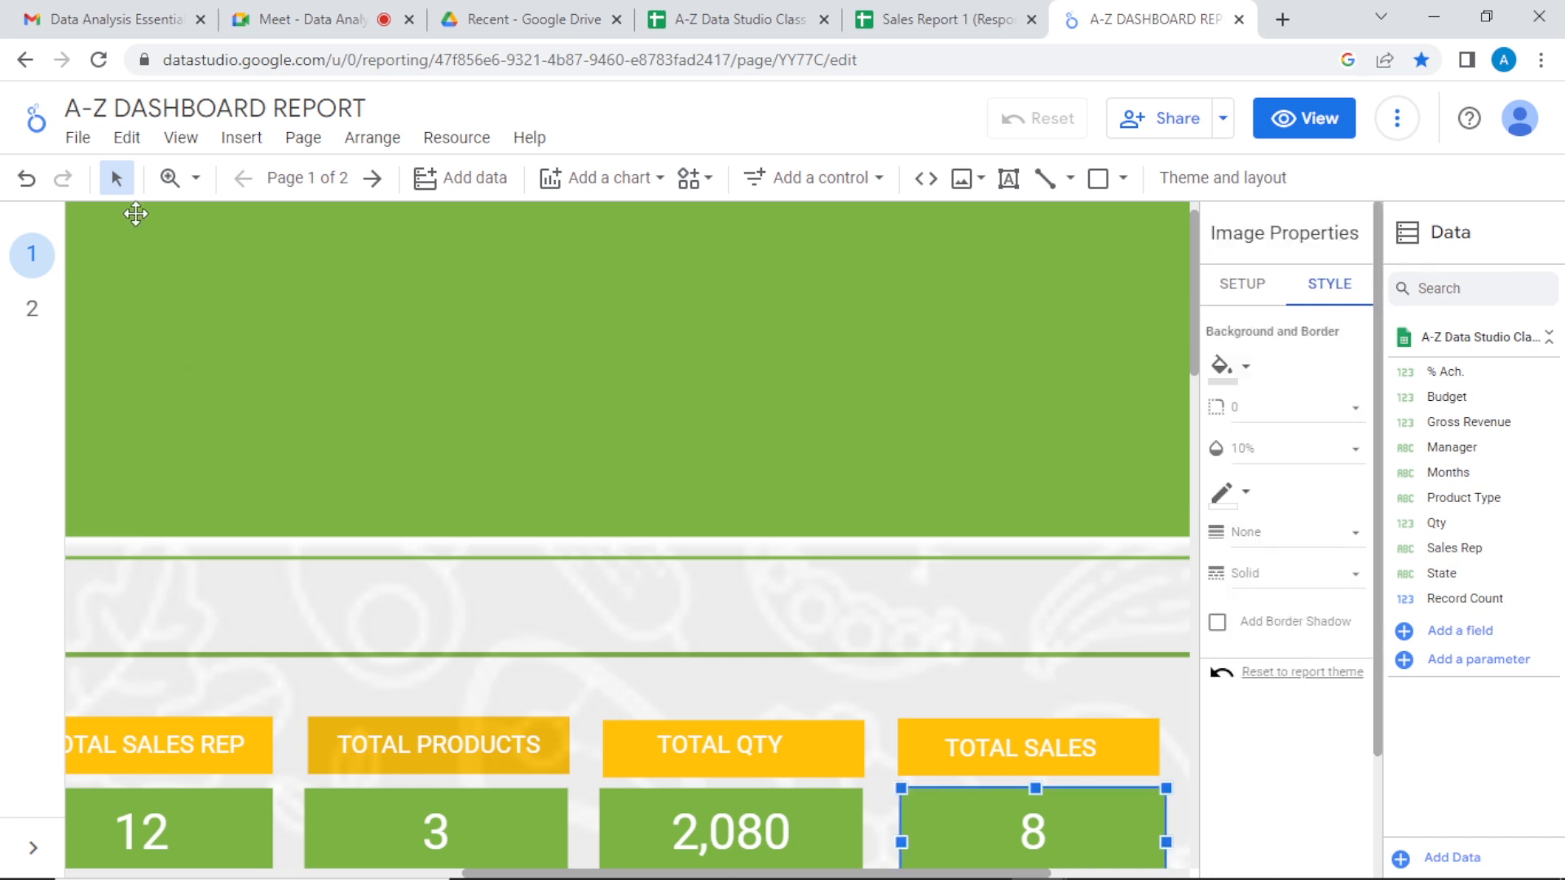
{"action": "left_click", "coordinate": [196, 178]}
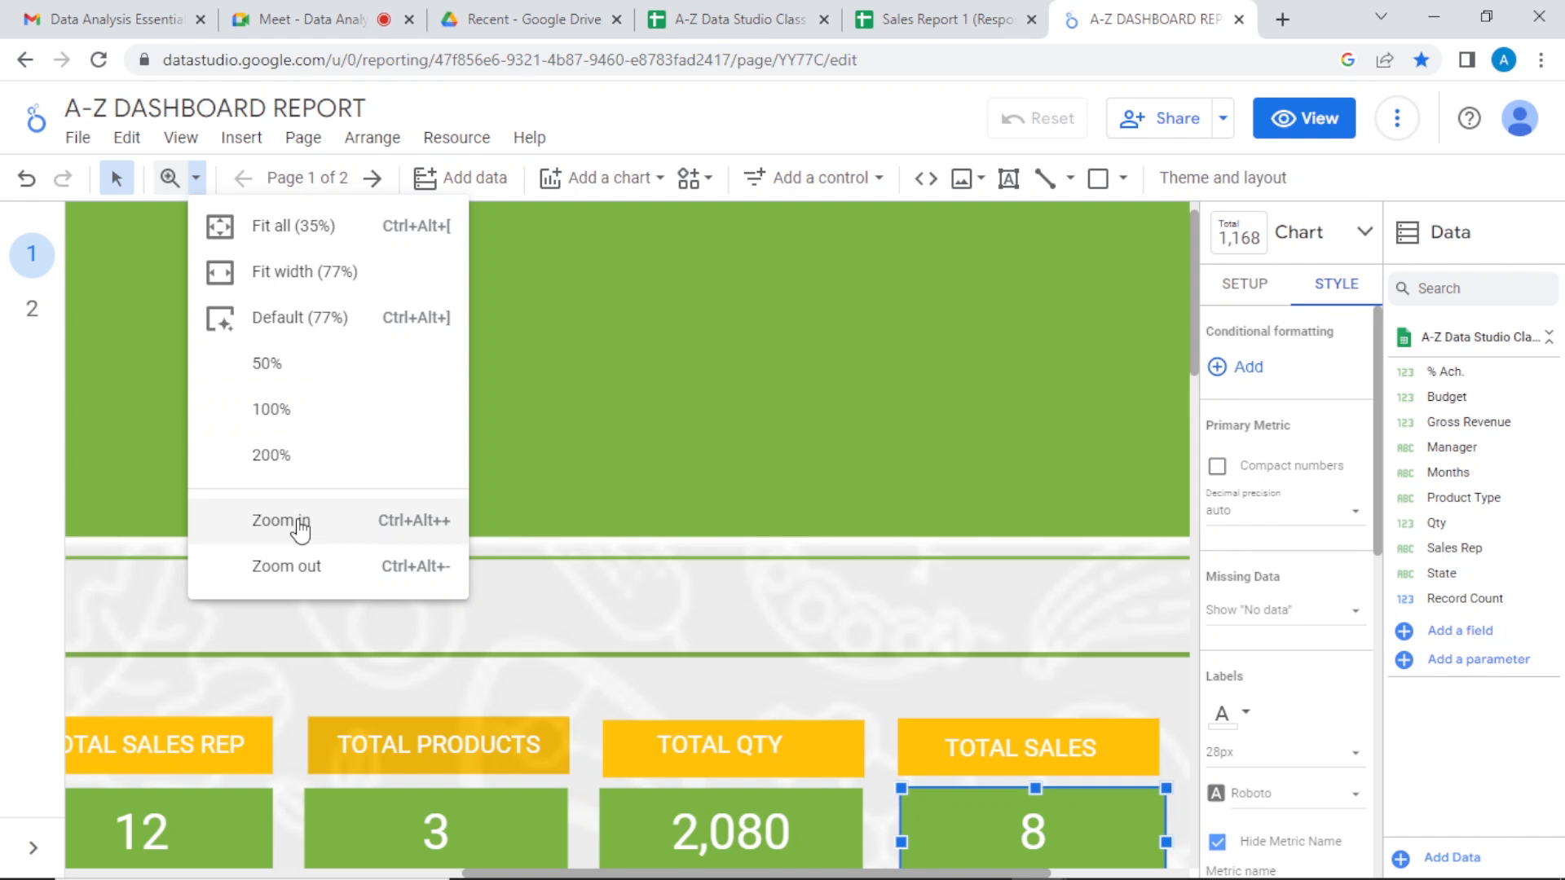
{"action": "left_click", "coordinate": [301, 565]}
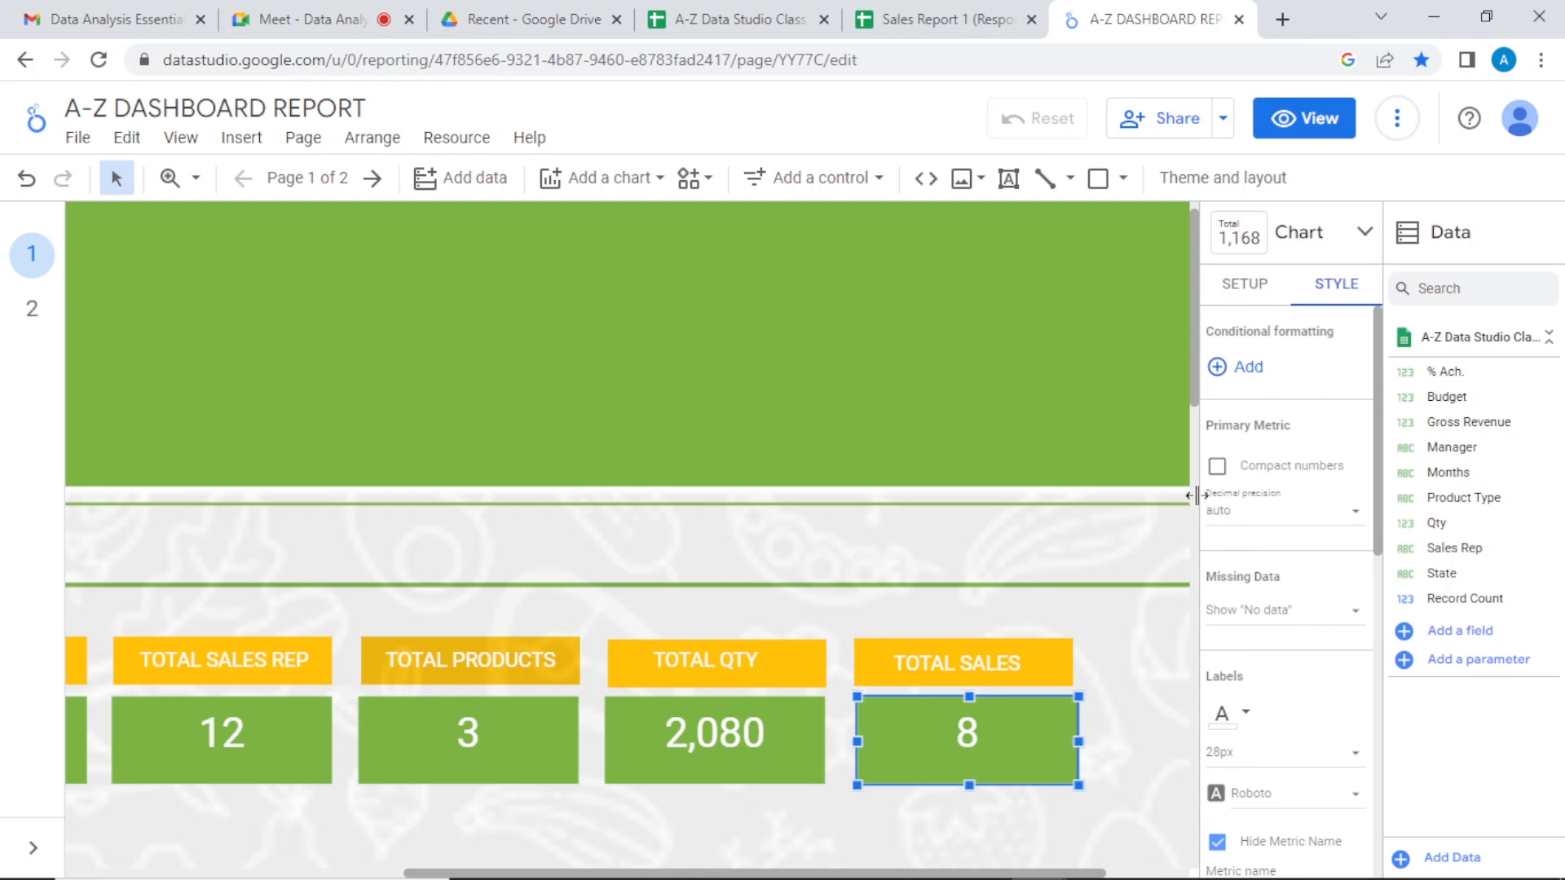
{"action": "left_click", "coordinate": [1239, 285]}
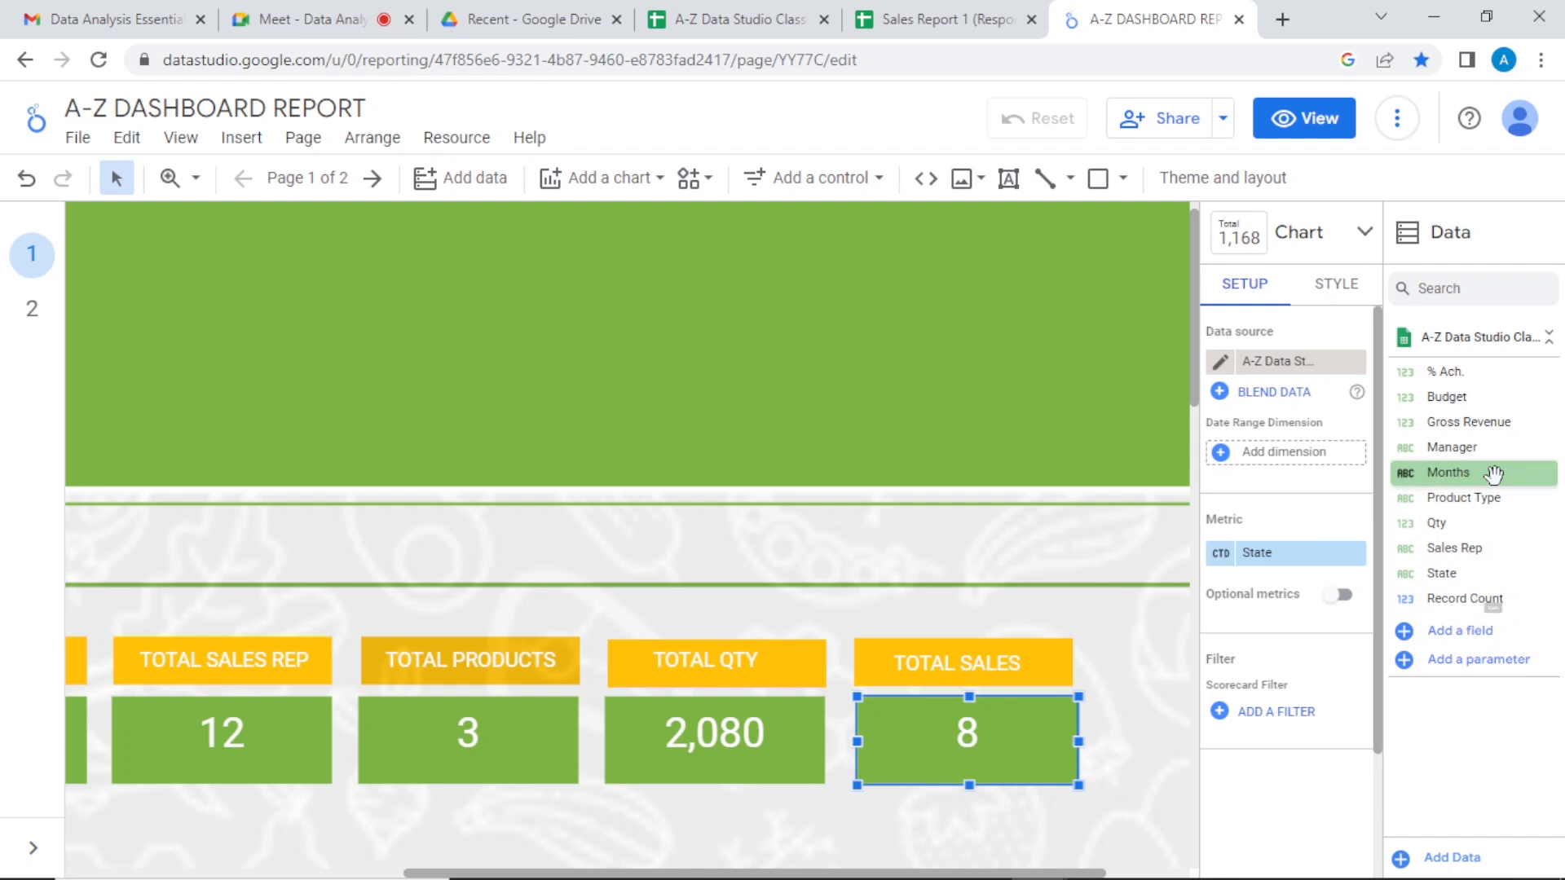
{"action": "left_click_drag", "start_coordinate": [1467, 421], "coordinate": [1325, 557]}
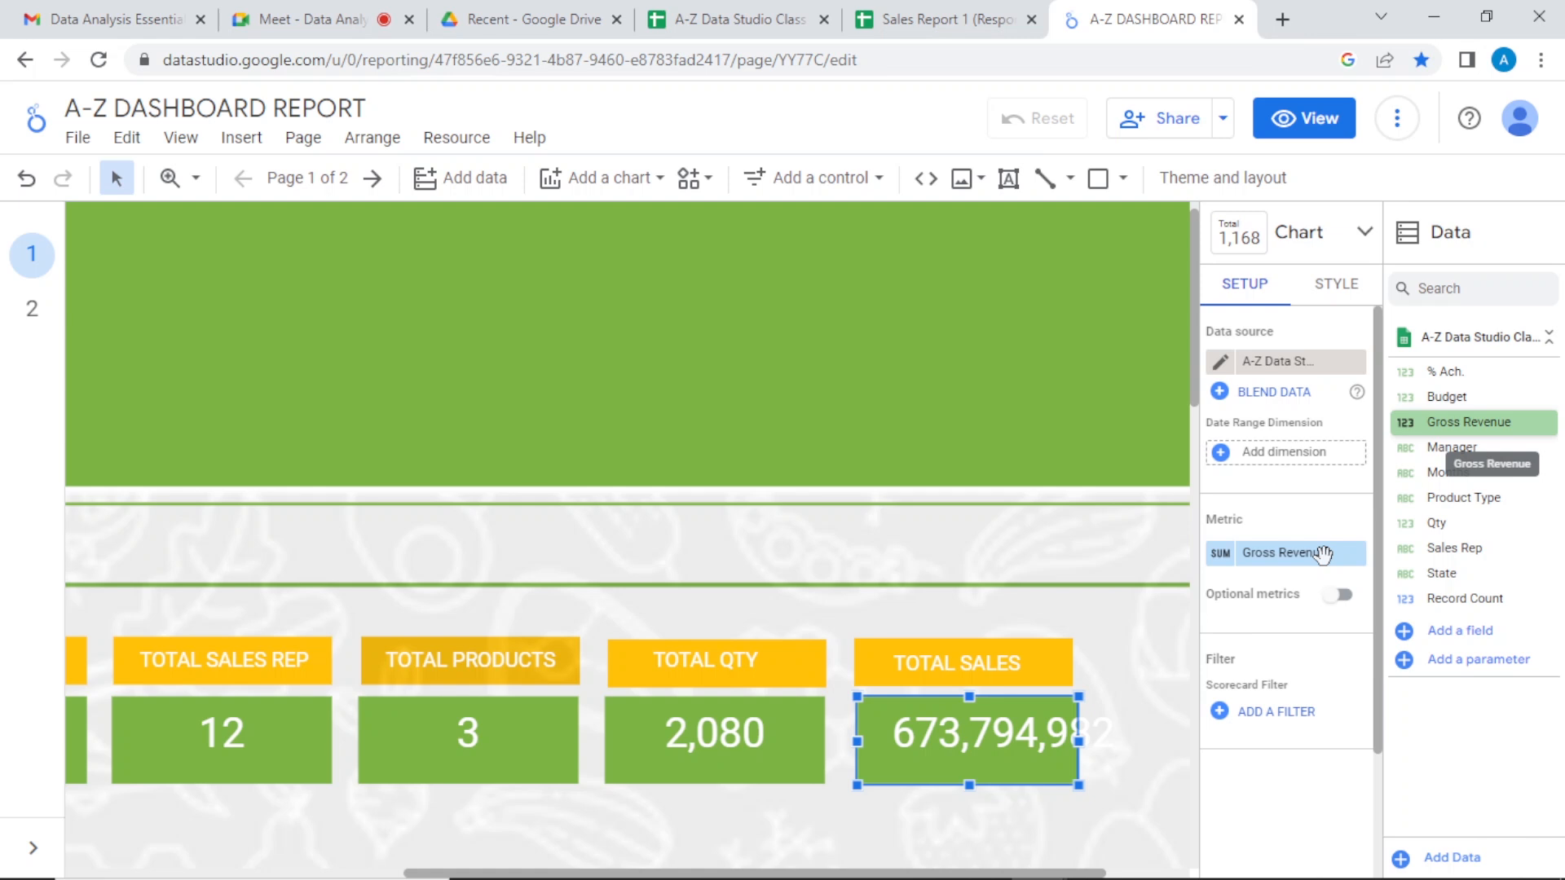
{"action": "left_click", "coordinate": [1336, 285]}
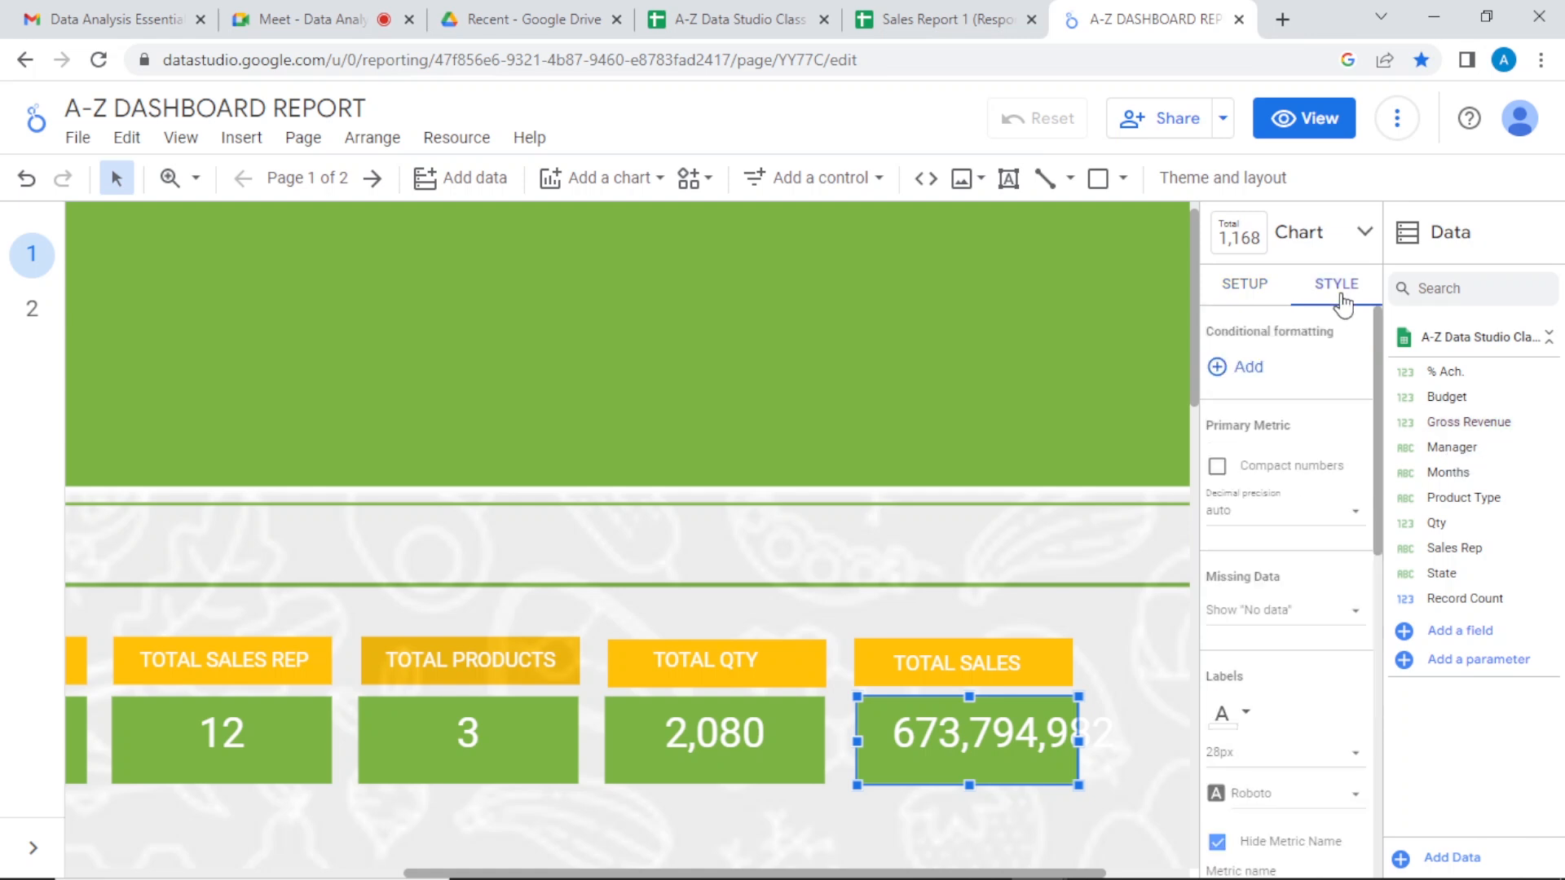
{"action": "left_click", "coordinate": [1219, 469]}
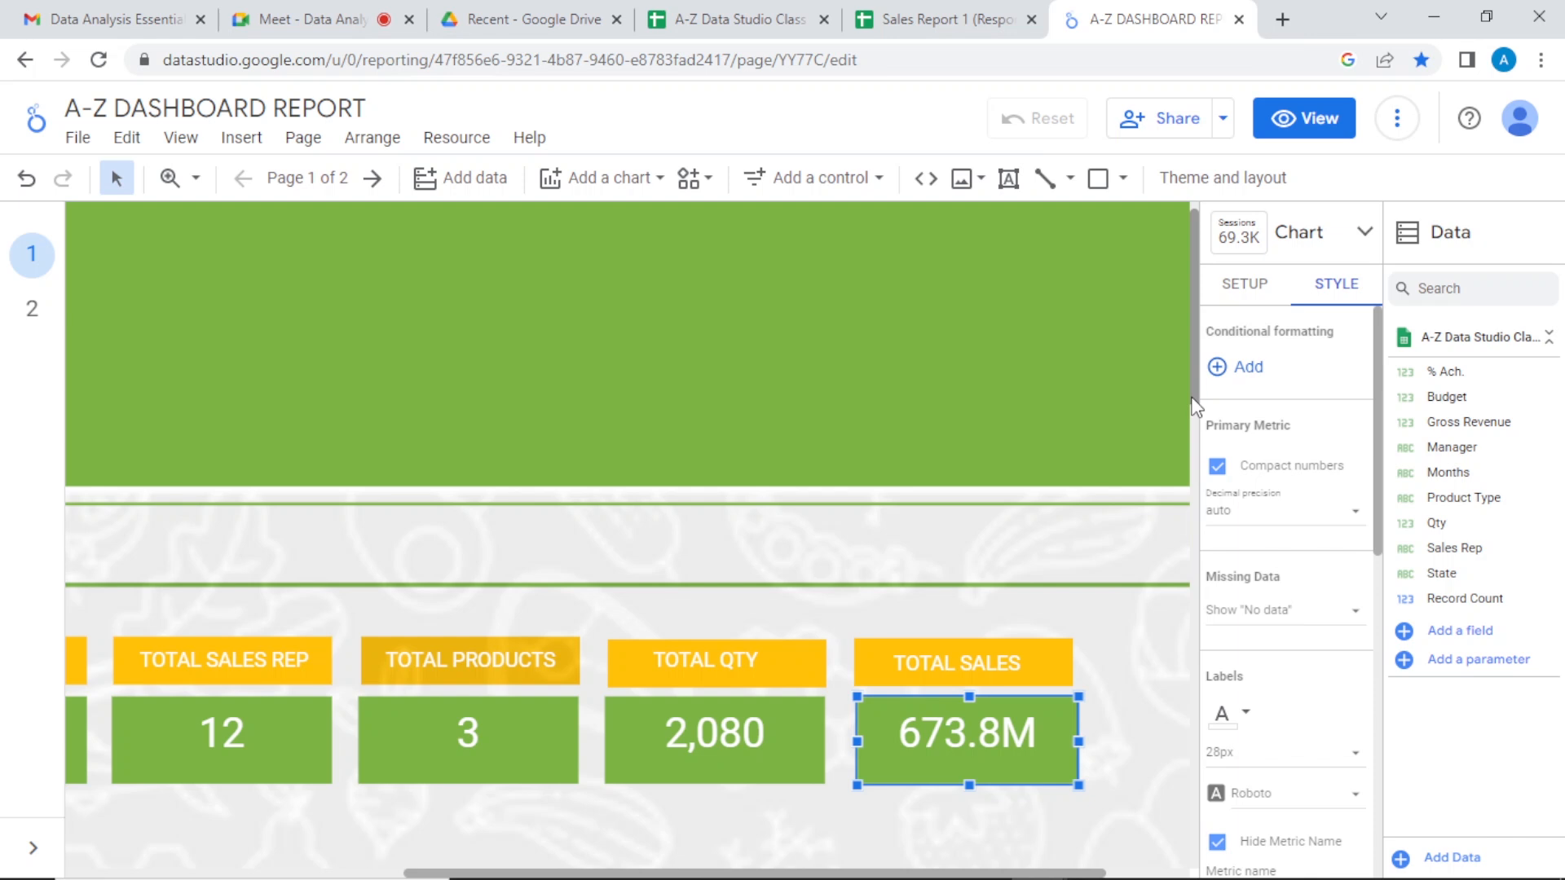
Step: Delete the patterned background image Capture122.PNG from behind the report's cards and frames
{"action": "left_click_drag", "start_coordinate": [1192, 405], "coordinate": [1194, 454]}
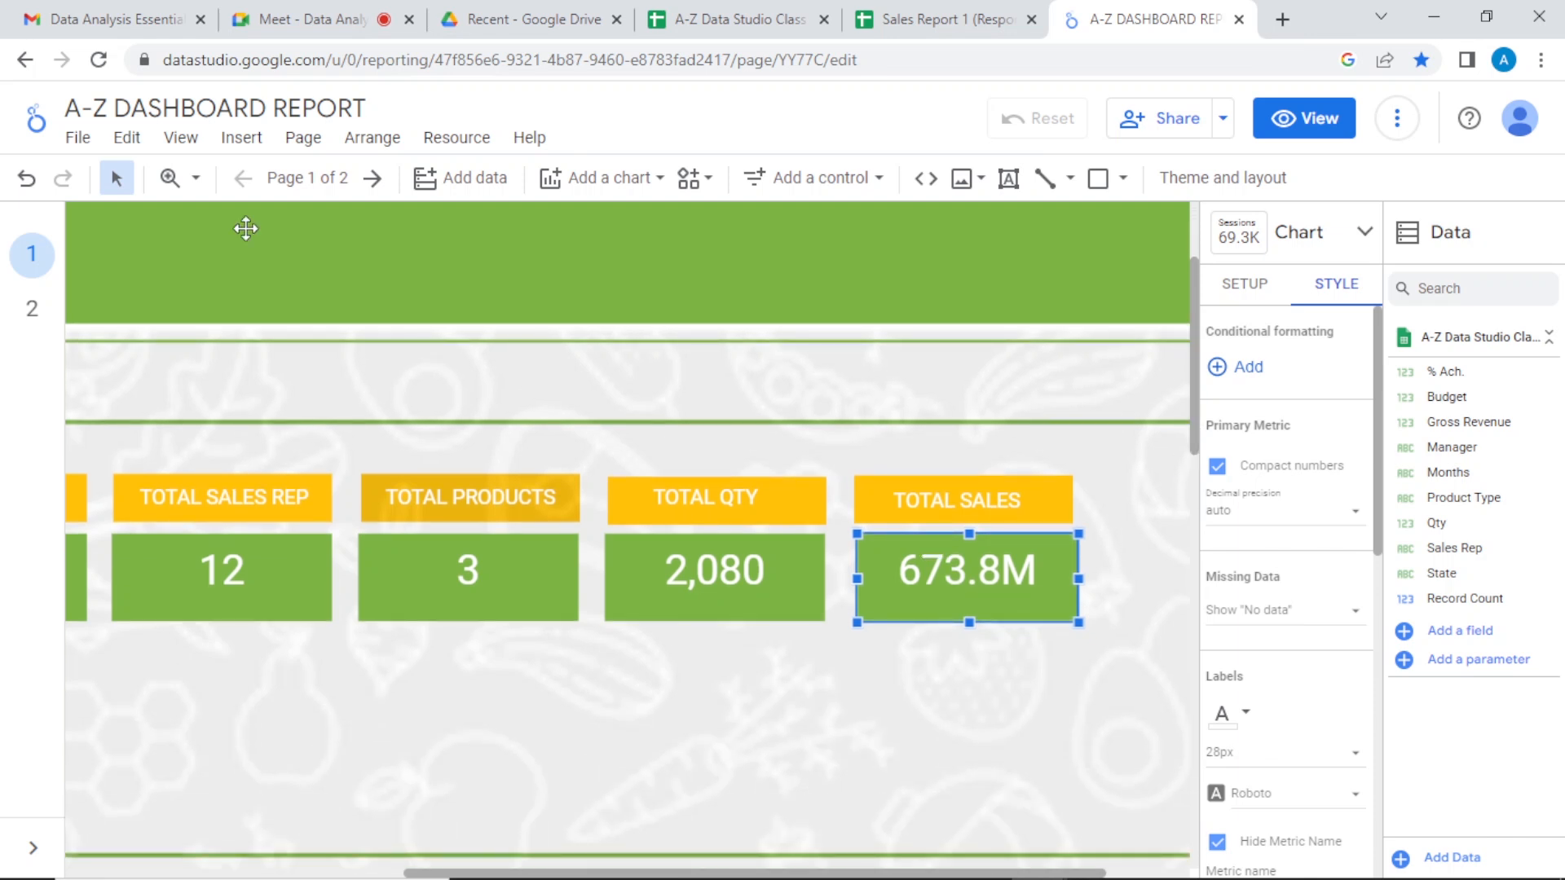
{"action": "left_click", "coordinate": [197, 181]}
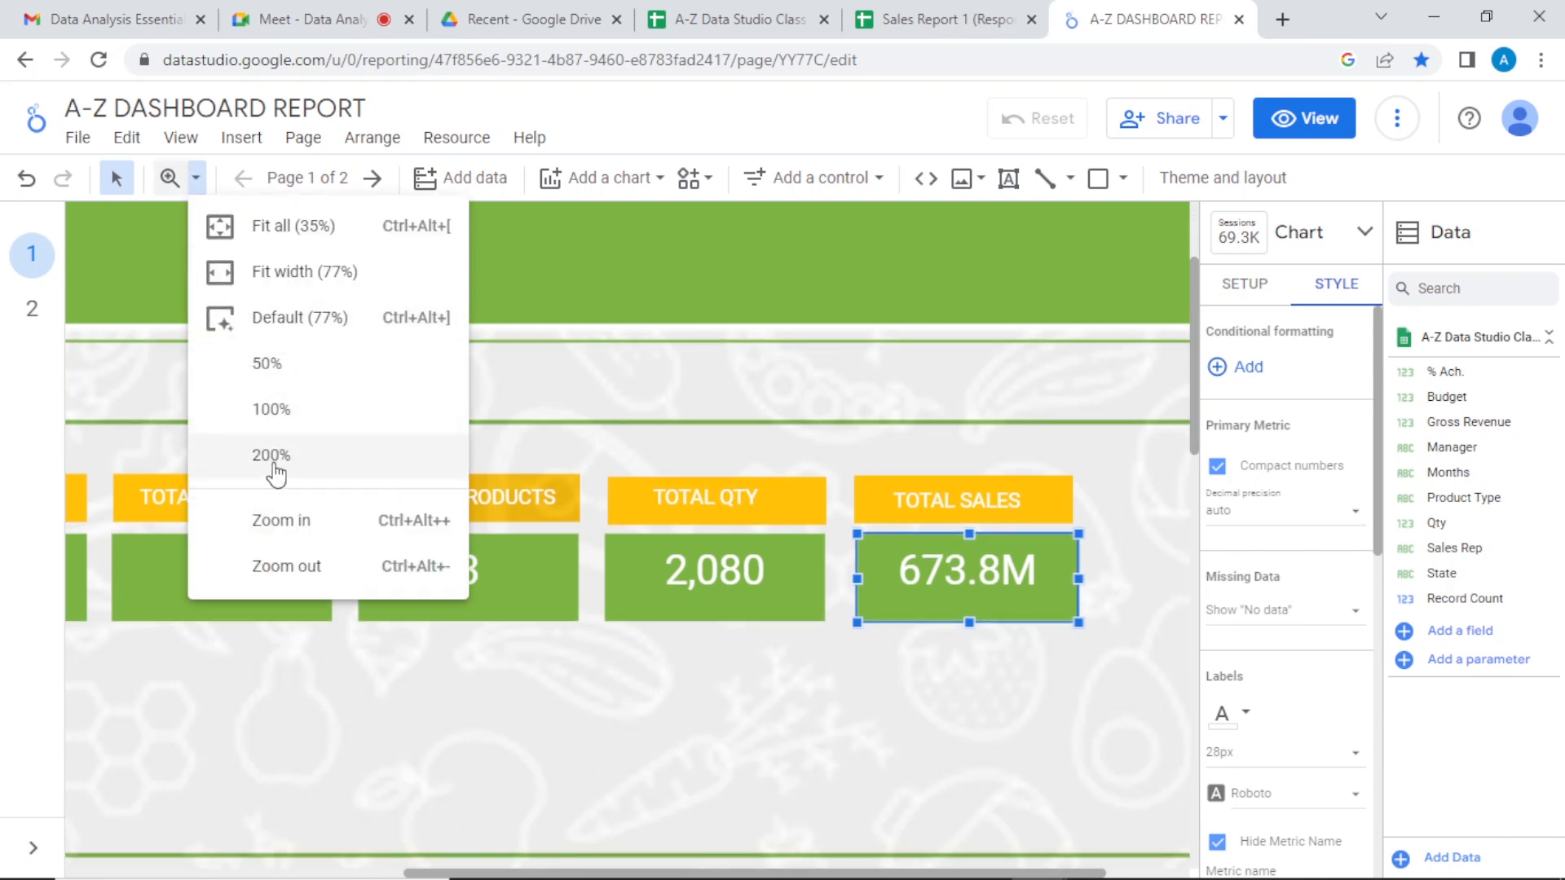
{"action": "left_click", "coordinate": [298, 561]}
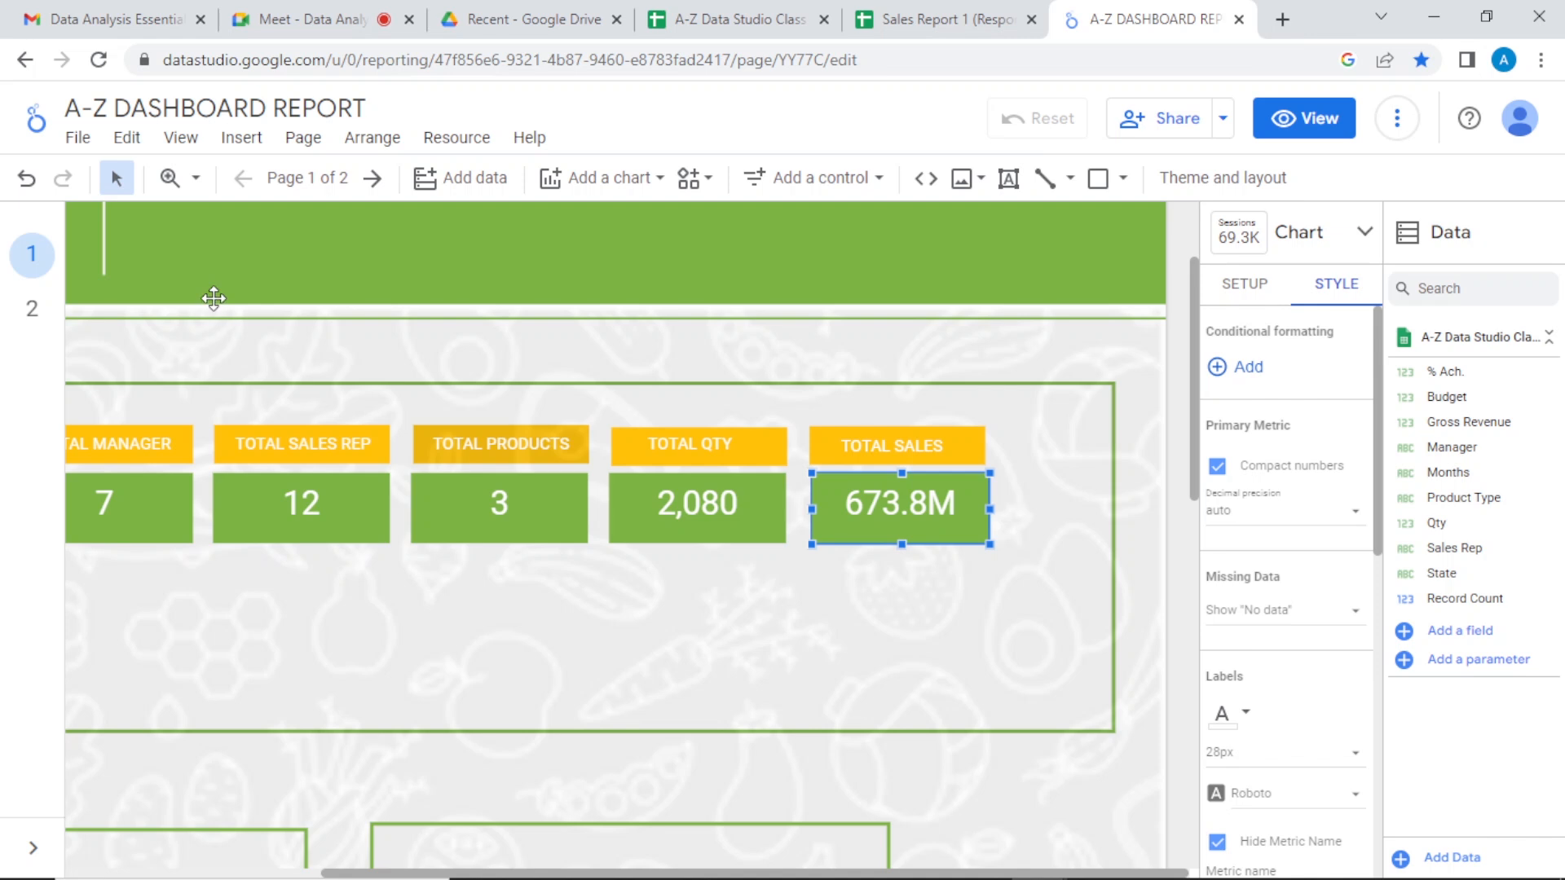
{"action": "left_click", "coordinate": [197, 180]}
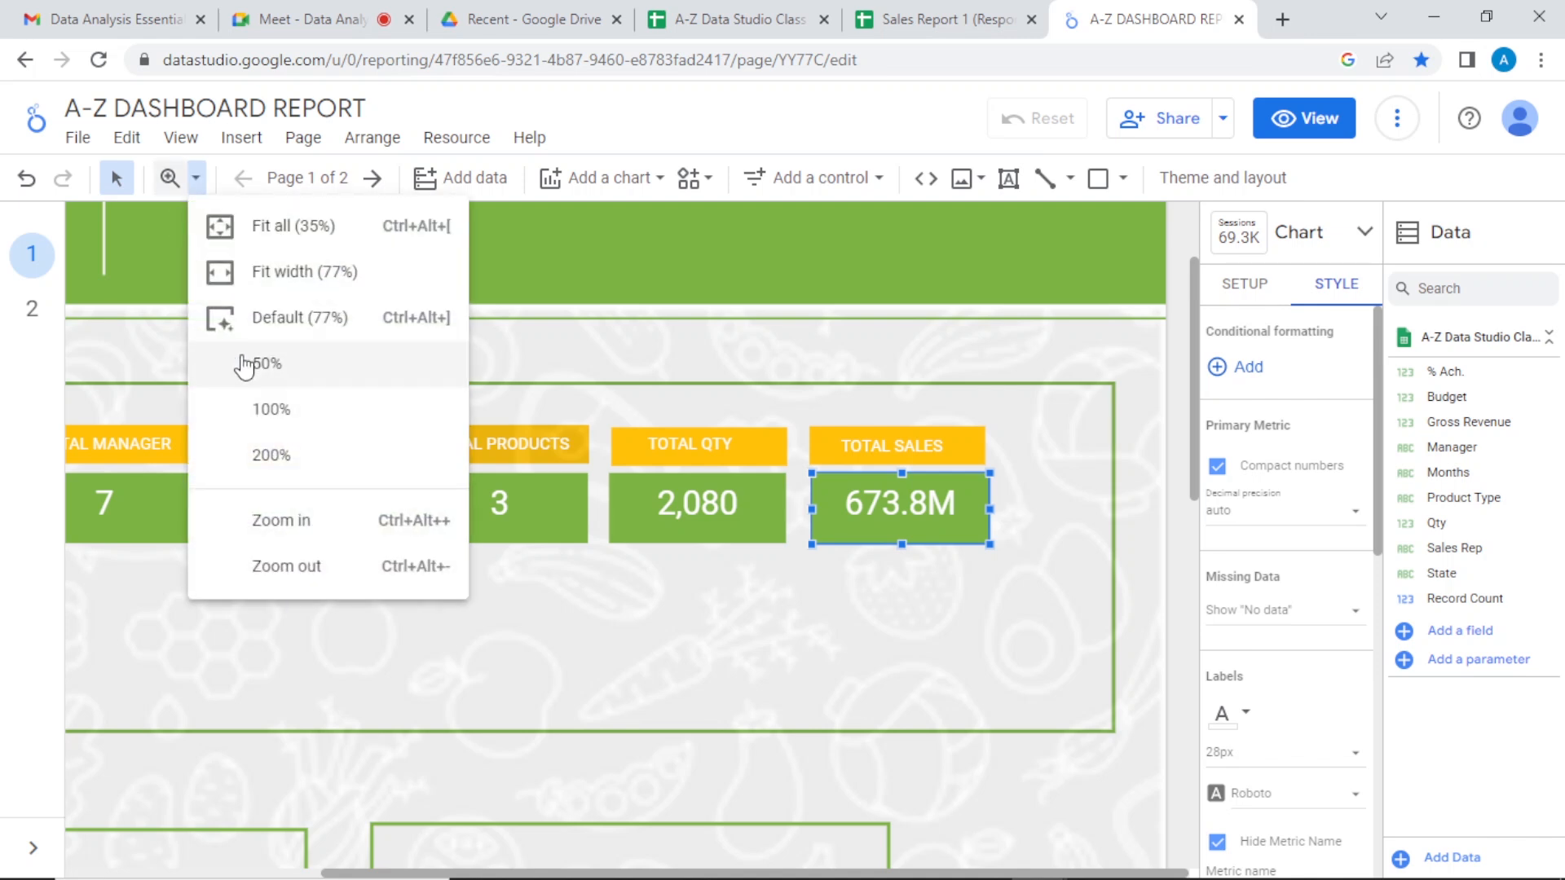
{"action": "left_click", "coordinate": [286, 565]}
{"action": "left_click_drag", "start_coordinate": [251, 446], "coordinate": [233, 421]}
{"action": "left_click", "coordinate": [292, 563]}
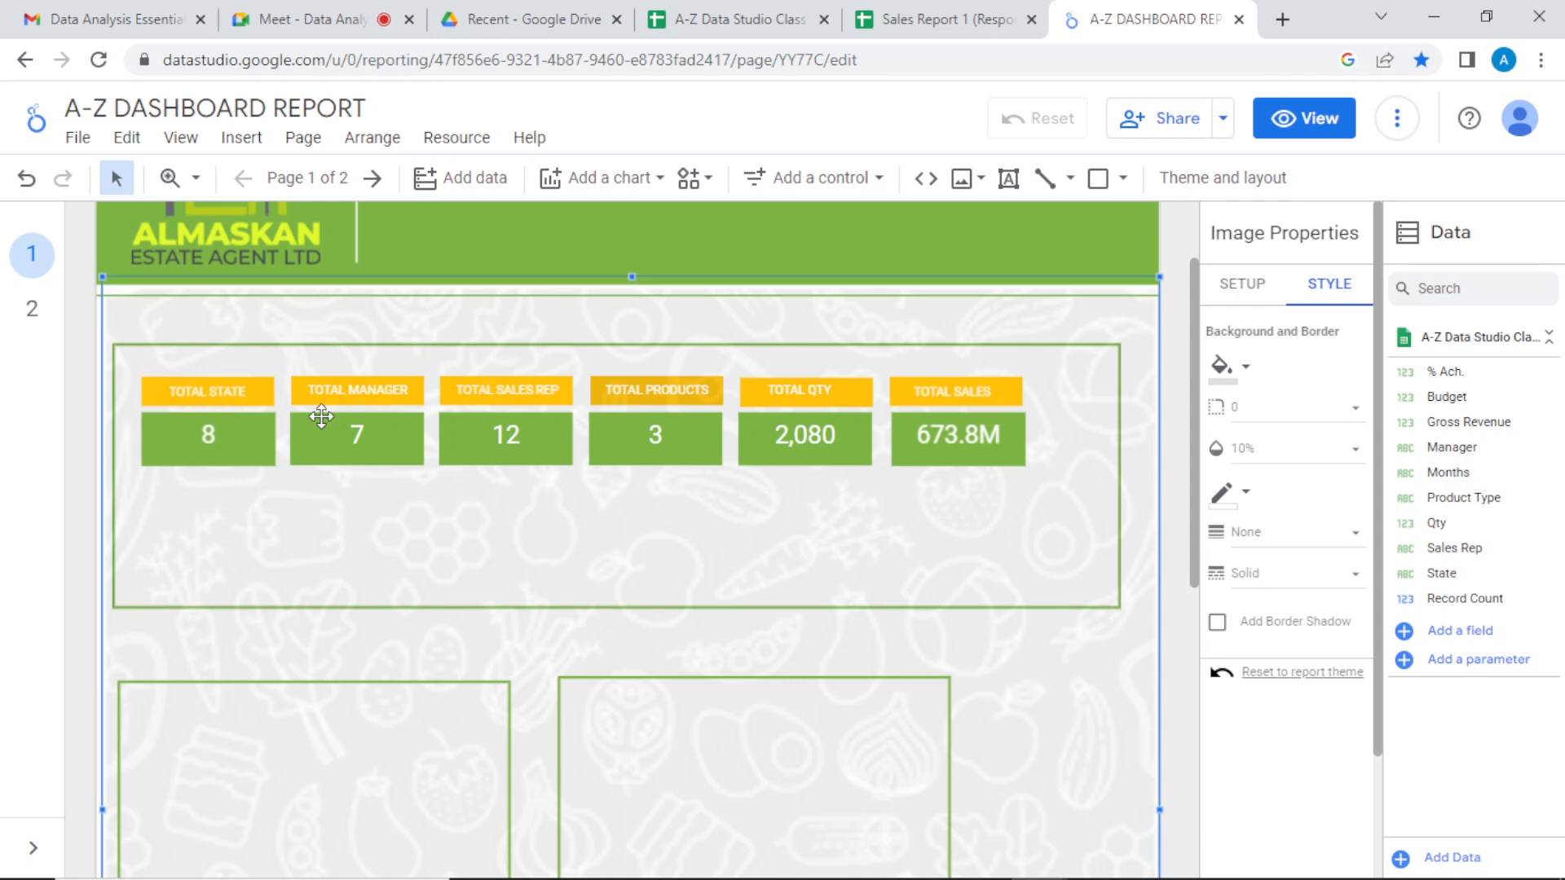
{"action": "left_click", "coordinate": [75, 396]}
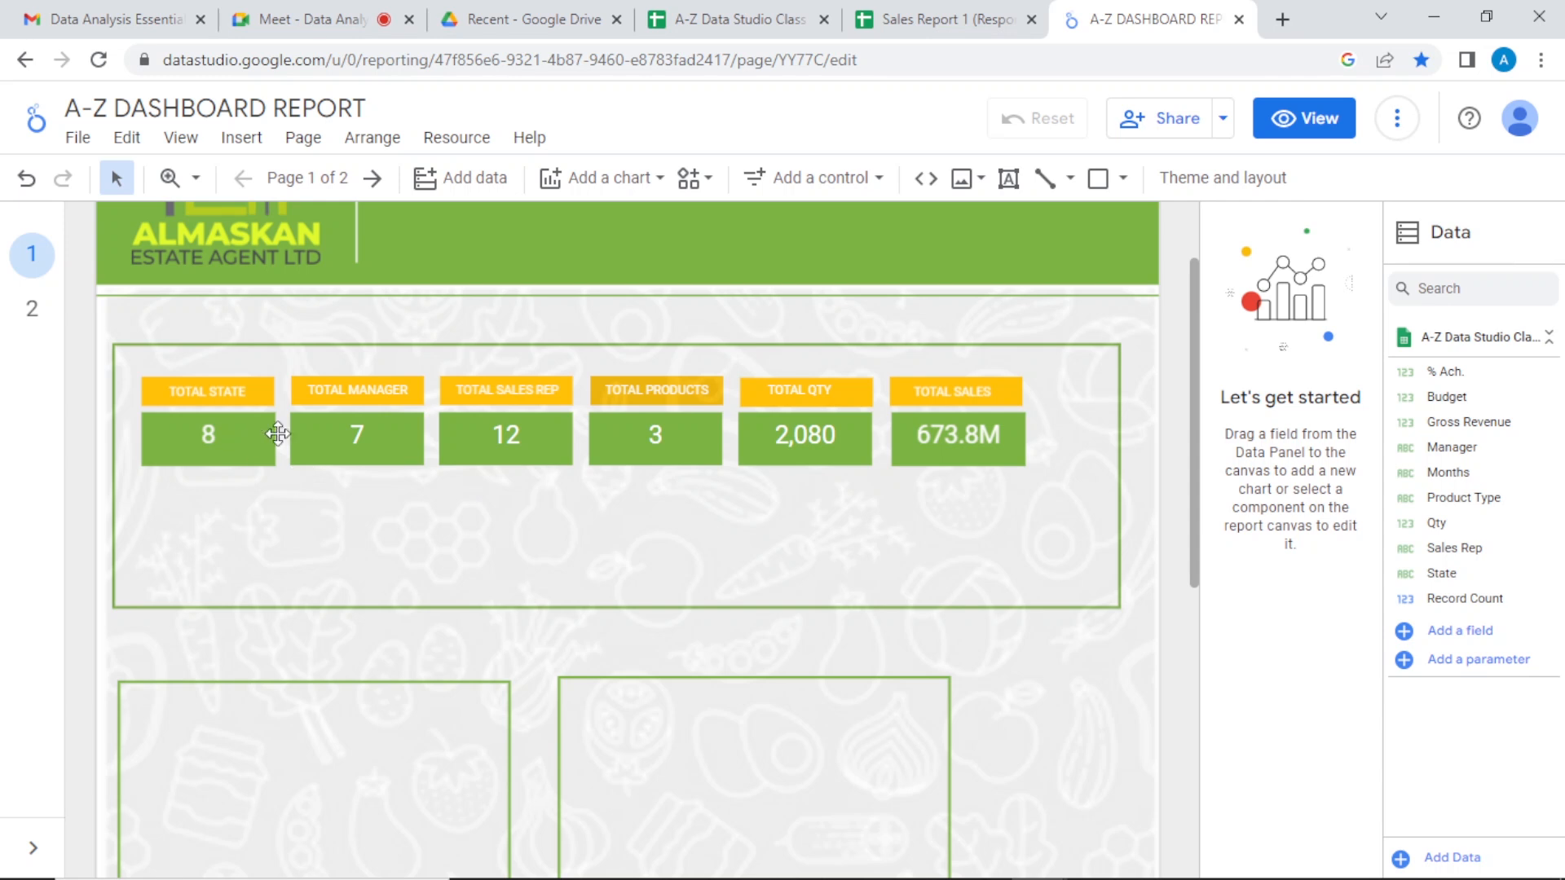
{"action": "left_click", "coordinate": [962, 524]}
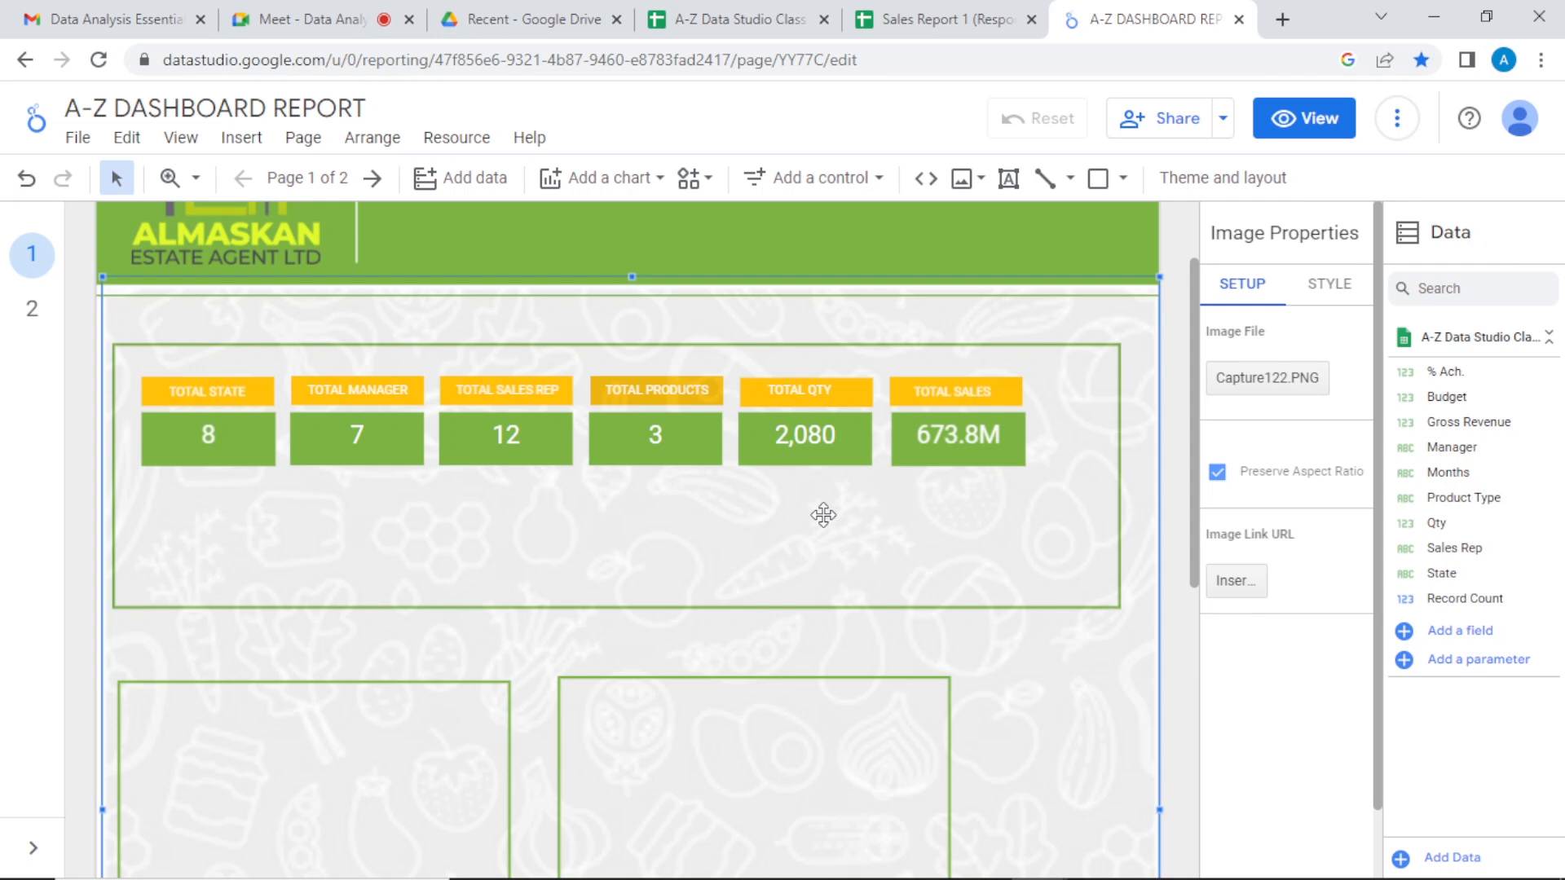
{"action": "left_click", "coordinate": [1014, 514]}
{"action": "key", "text": "Delete"}
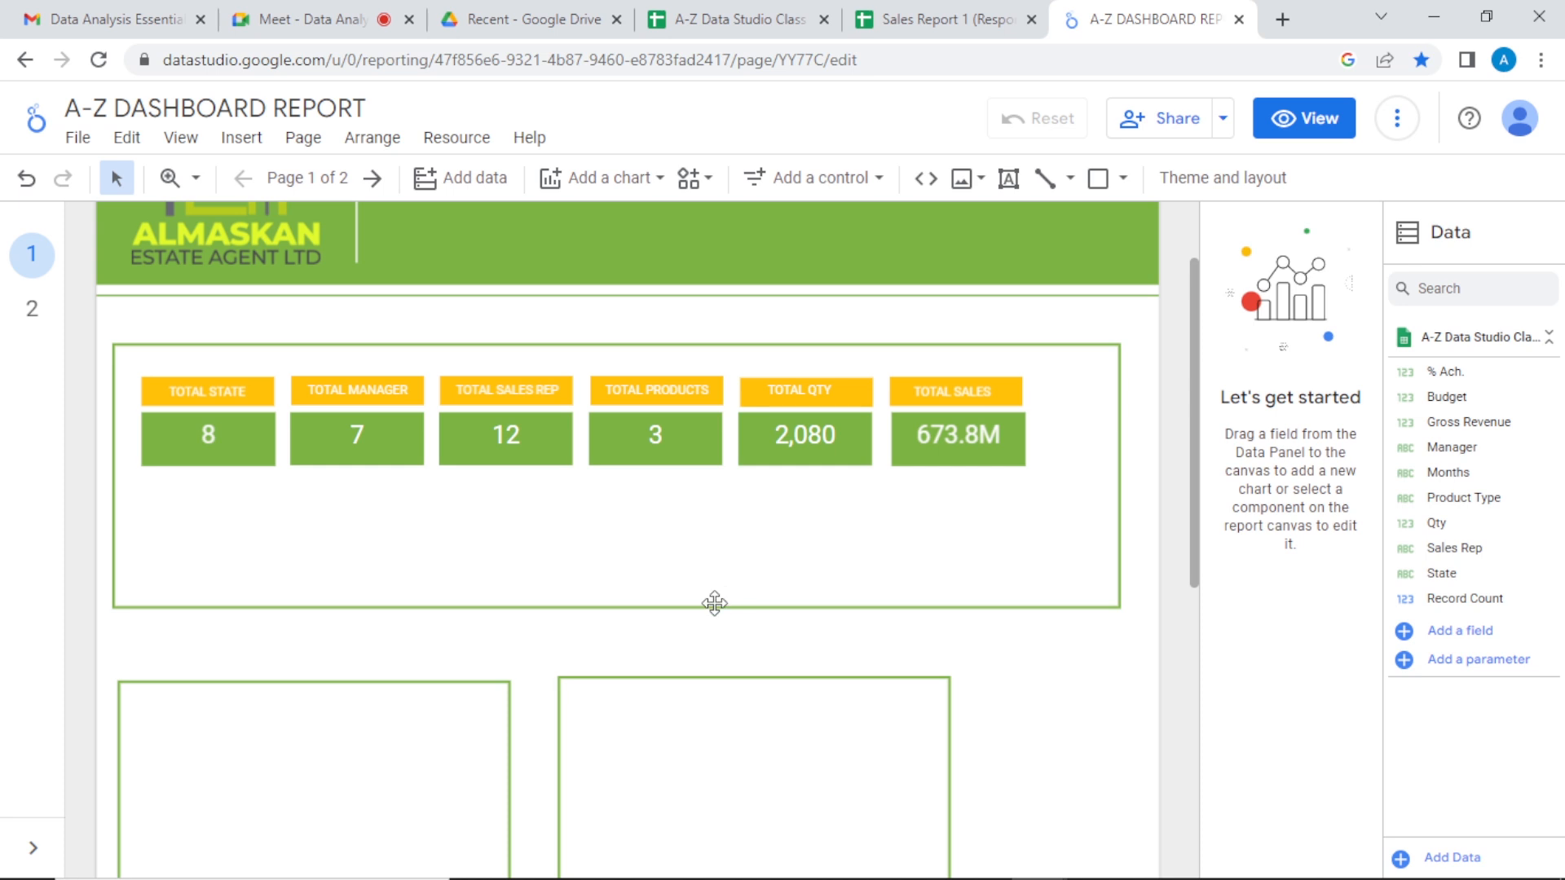
Step: Move the green outlined frame below the row of cards and shift the TOTAL STATE and TOTAL MANAGER cards closer together toward the page's left edge
{"action": "left_click_drag", "start_coordinate": [698, 607], "coordinate": [699, 808]}
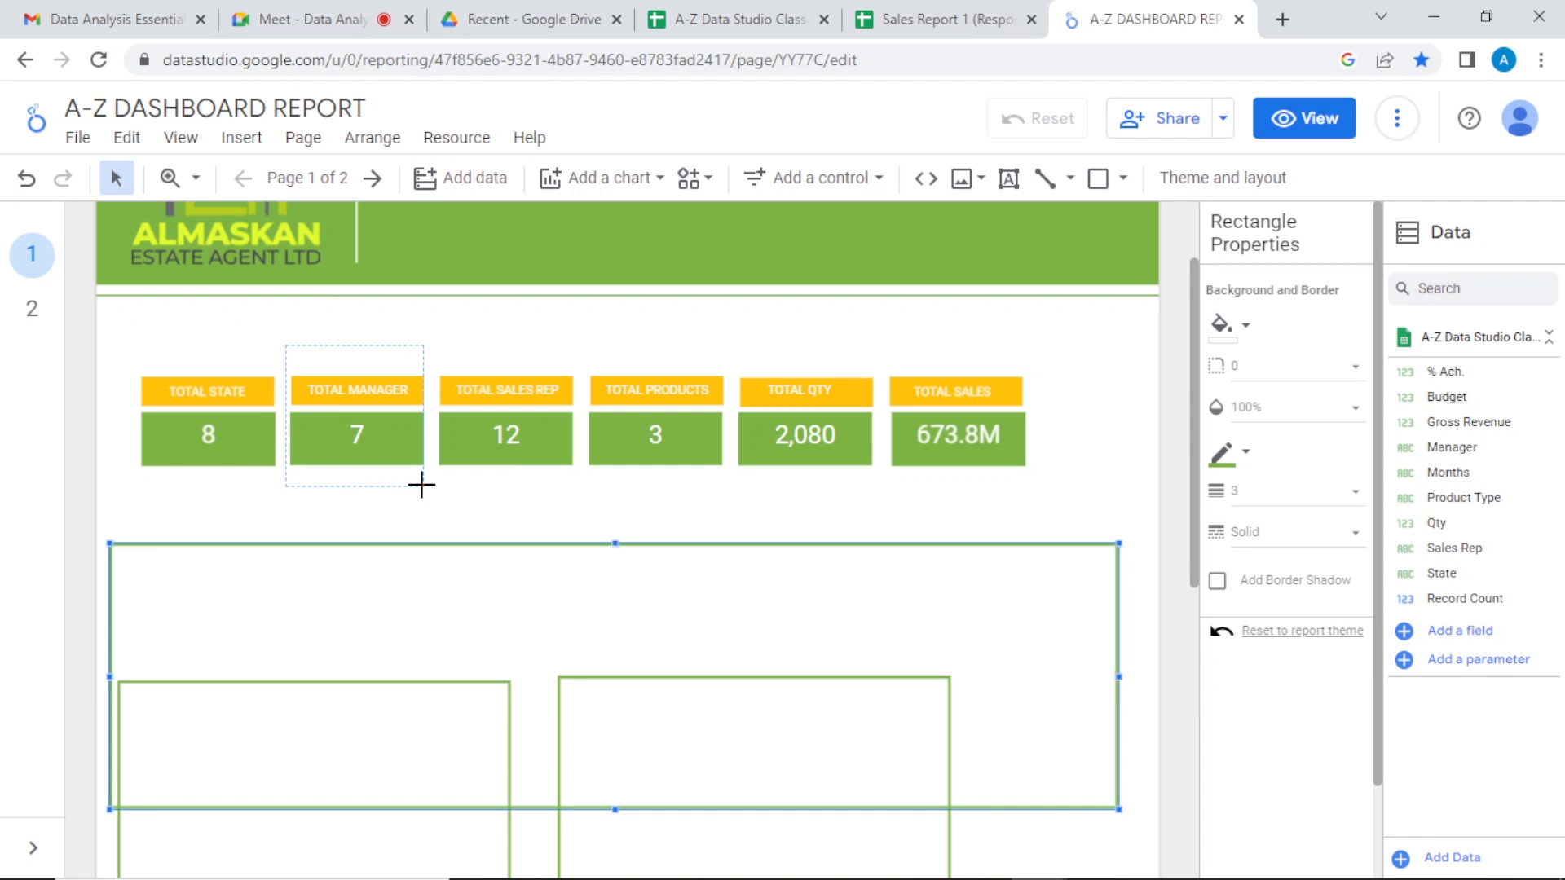
{"action": "left_click", "coordinate": [385, 411]}
{"action": "left_click_drag", "start_coordinate": [385, 412], "coordinate": [374, 406]}
{"action": "left_click_drag", "start_coordinate": [111, 348], "coordinate": [429, 492]}
{"action": "left_click_drag", "start_coordinate": [363, 437], "coordinate": [349, 439]}
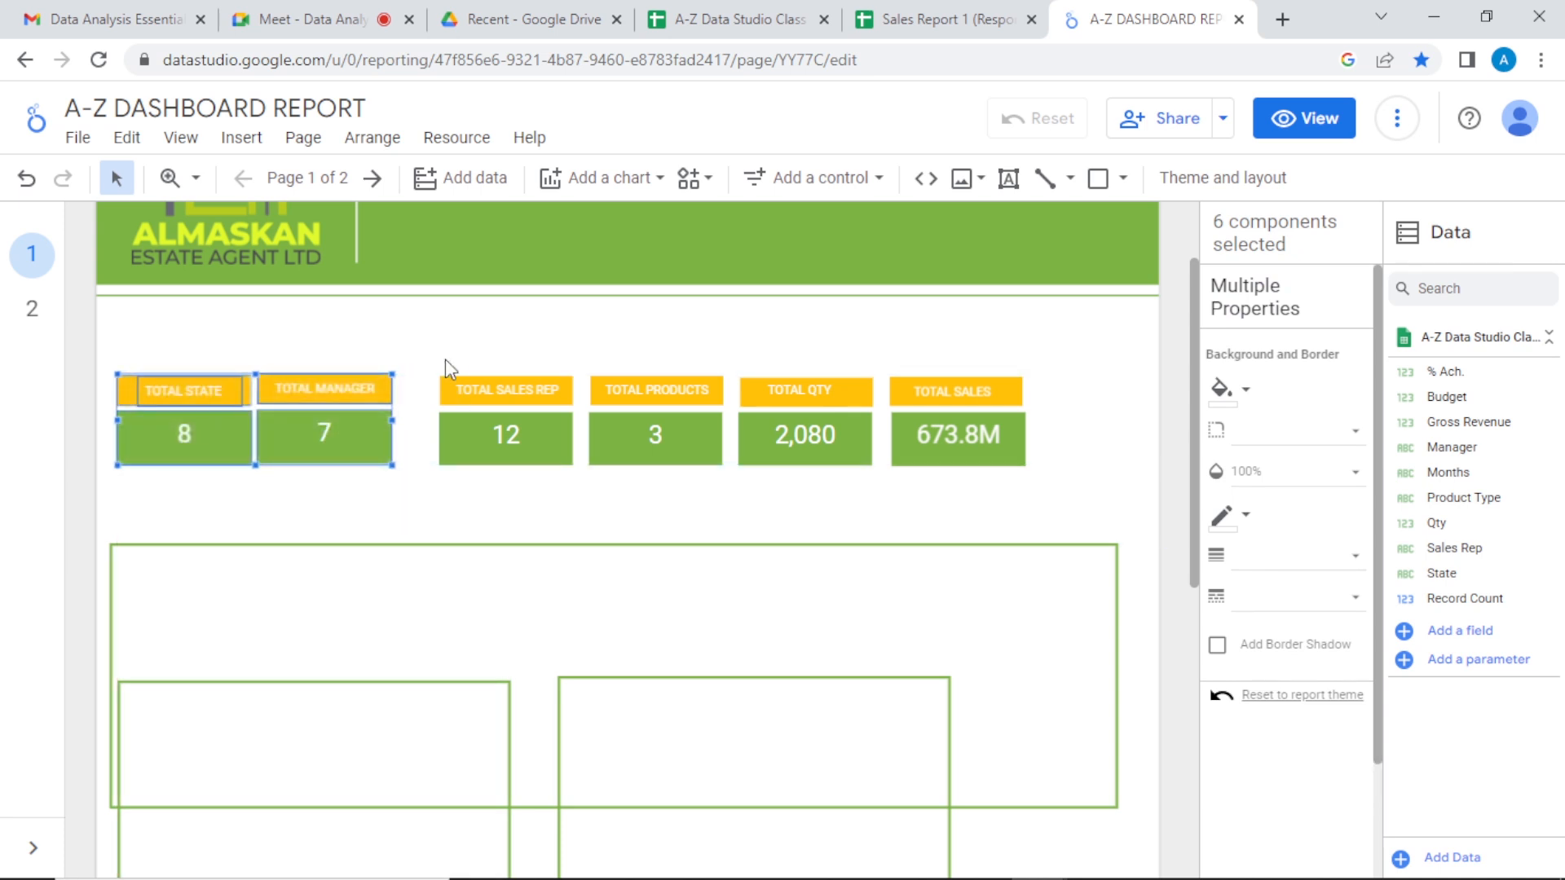
Step: Shift the TOTAL SALES REP, TOTAL PRODUCTS, TOTAL QTY and TOTAL SALES cards with their labels leftward to close up the row
{"action": "left_click_drag", "start_coordinate": [431, 357], "coordinate": [580, 497]}
{"action": "left_click_drag", "start_coordinate": [536, 414], "coordinate": [512, 414]}
{"action": "left_click_drag", "start_coordinate": [569, 353], "coordinate": [725, 495]}
{"action": "left_click_drag", "start_coordinate": [689, 436], "coordinate": [639, 432]}
{"action": "left_click_drag", "start_coordinate": [724, 337], "coordinate": [869, 505]}
{"action": "left_click_drag", "start_coordinate": [814, 440], "coordinate": [790, 442]}
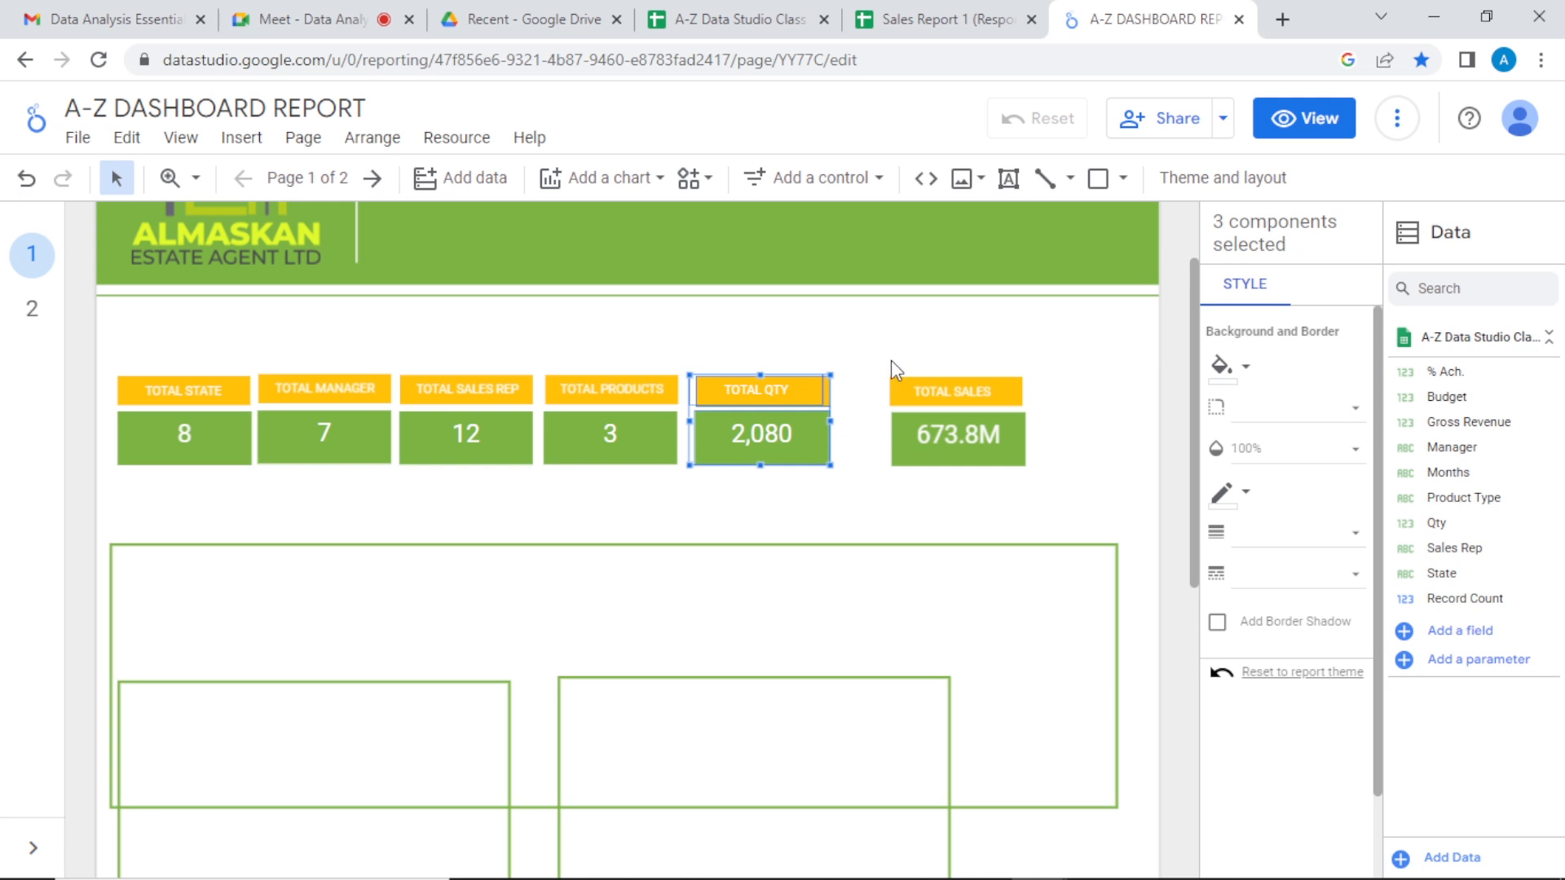
{"action": "mouse_move", "coordinate": [877, 357]}
{"action": "left_mouse_down"}
{"action": "mouse_move", "coordinate": [1039, 475]}
{"action": "mouse_move", "coordinate": [951, 438]}
{"action": "left_mouse_up"}
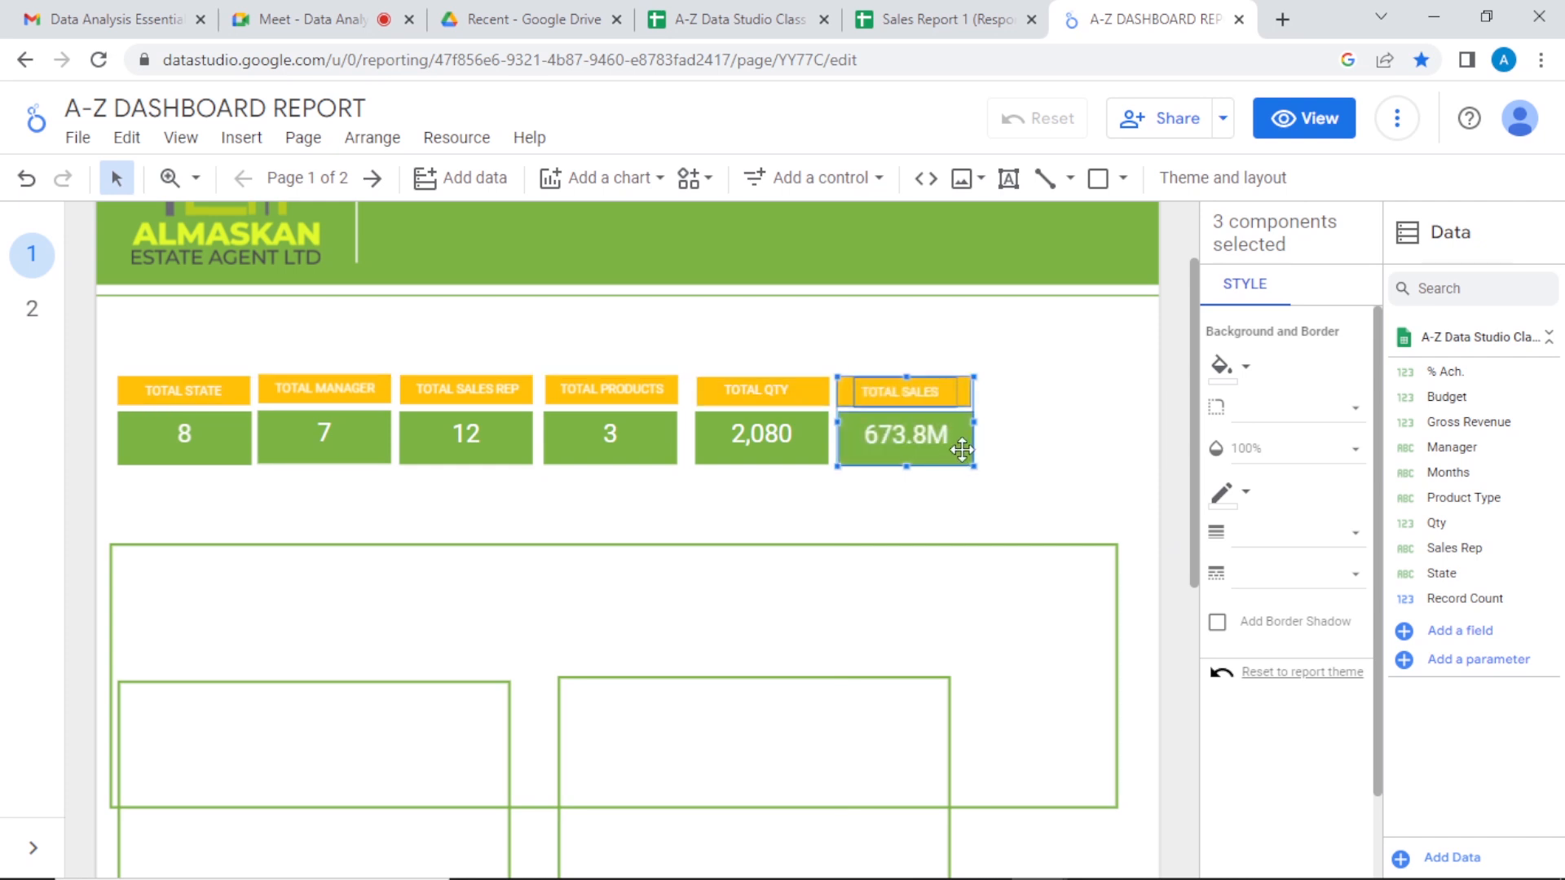
Step: Duplicate the TOTAL SALES card with its label, place the copy at the end of the row and relabel it TOTAL BUDGET
{"action": "key", "text": "ctrl+d"}
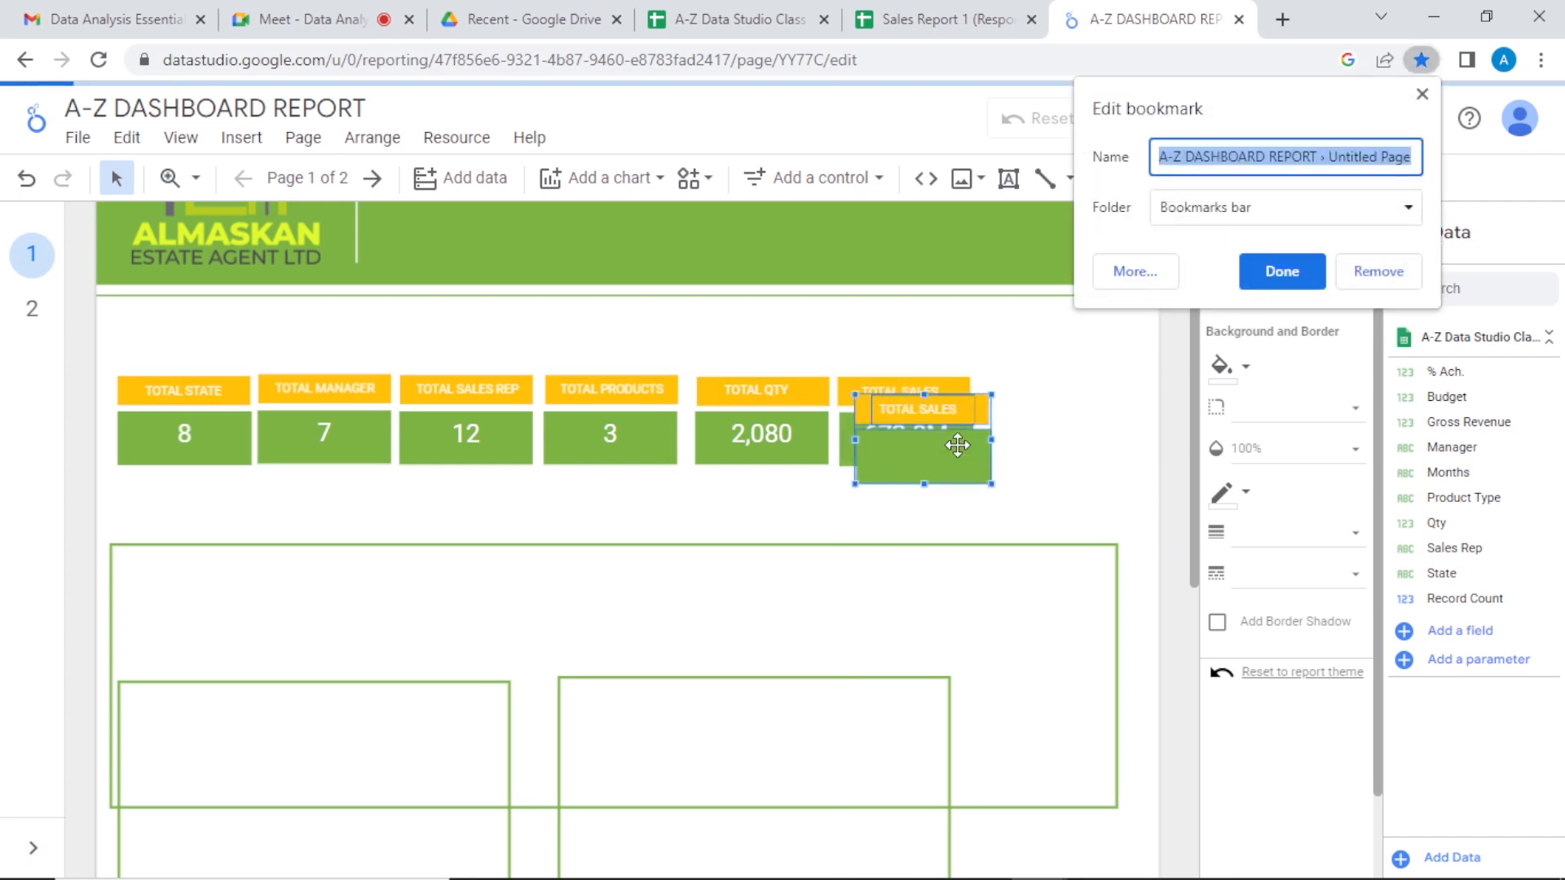
{"action": "left_click_drag", "start_coordinate": [953, 427], "coordinate": [1077, 412]}
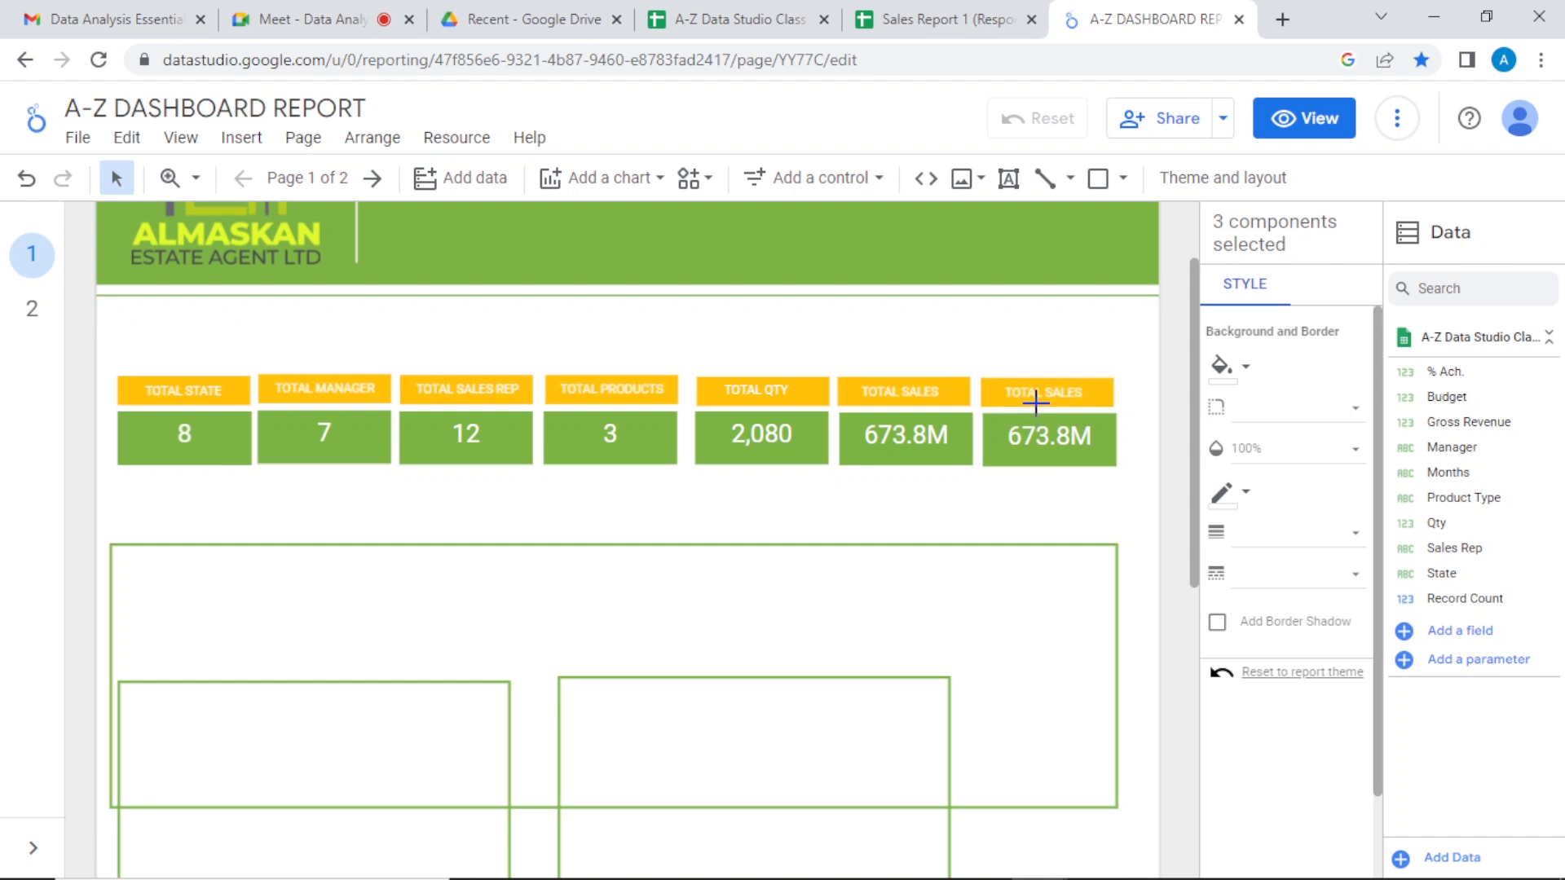
{"action": "left_click", "coordinate": [1058, 393]}
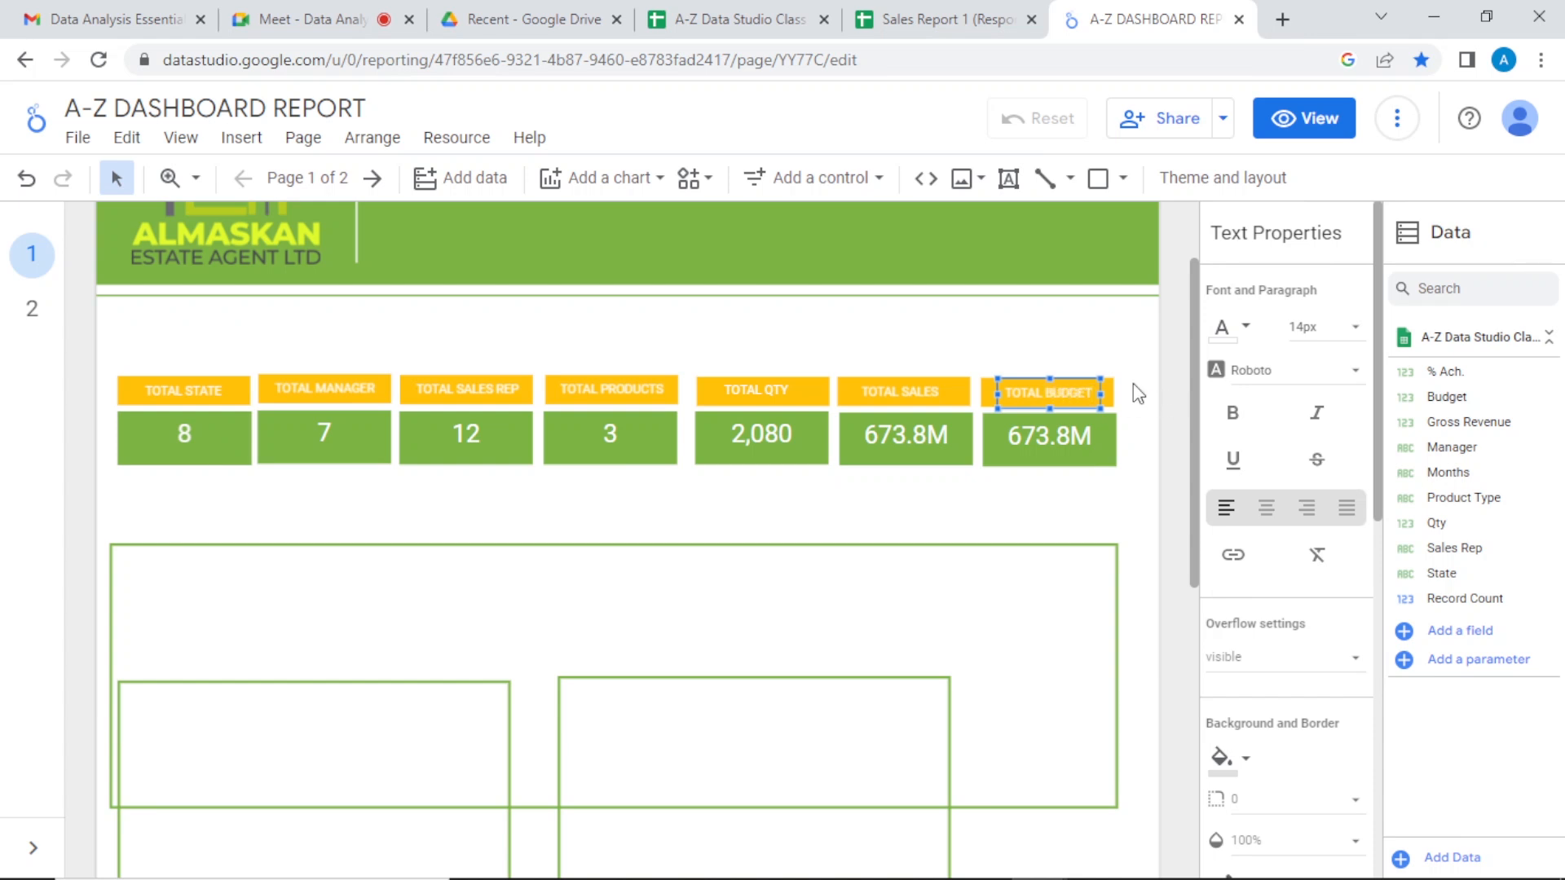
Step: Set the TOTAL BUDGET scorecard's metric to Budget
{"action": "left_click", "coordinate": [1101, 443]}
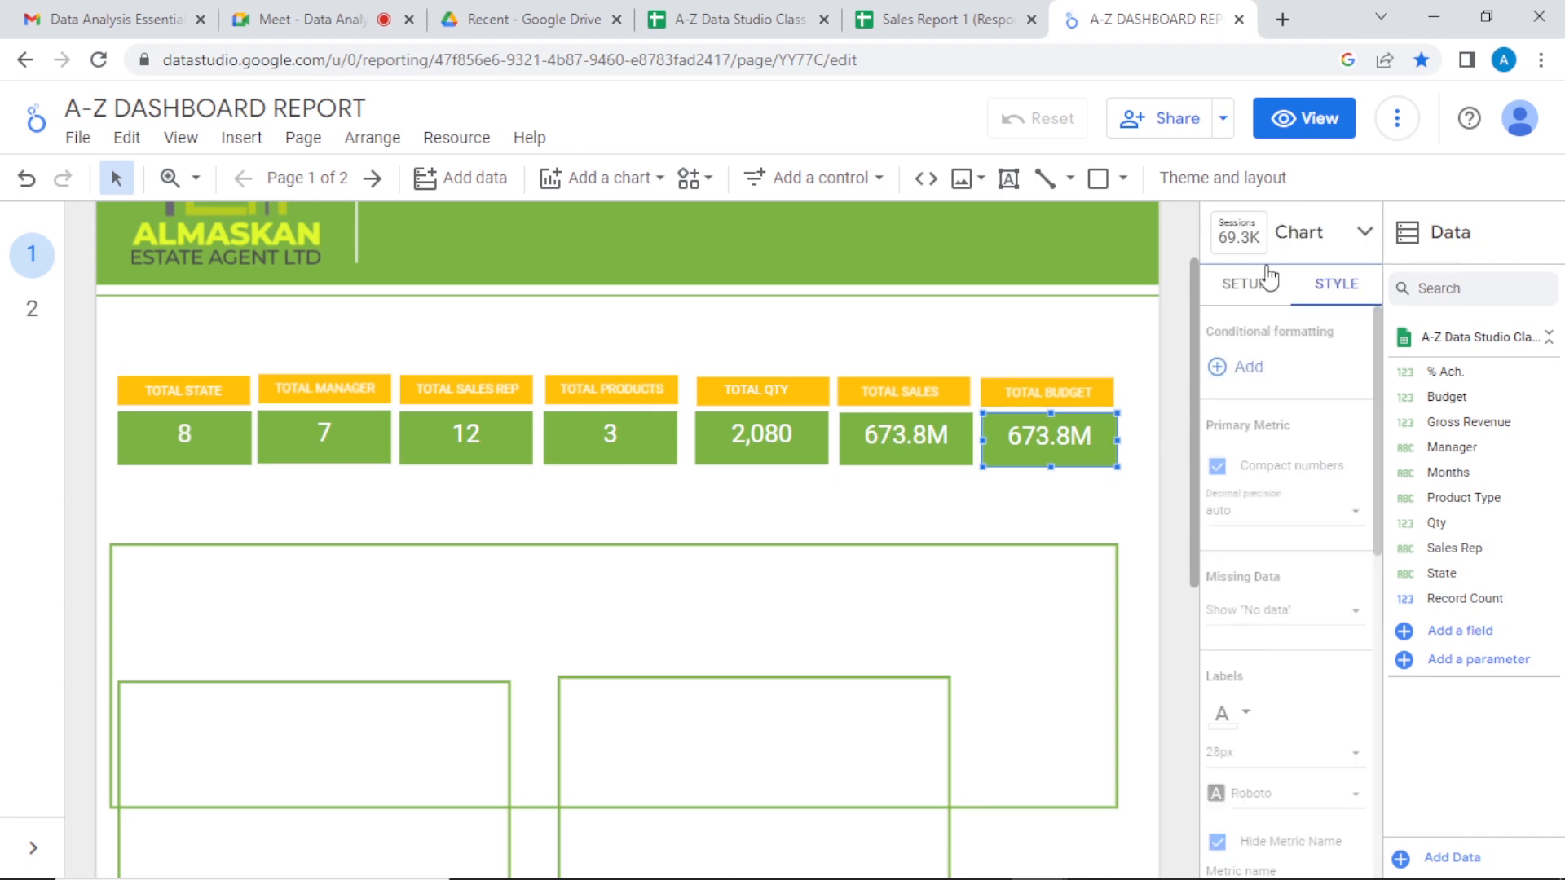
{"action": "left_click", "coordinate": [1244, 286]}
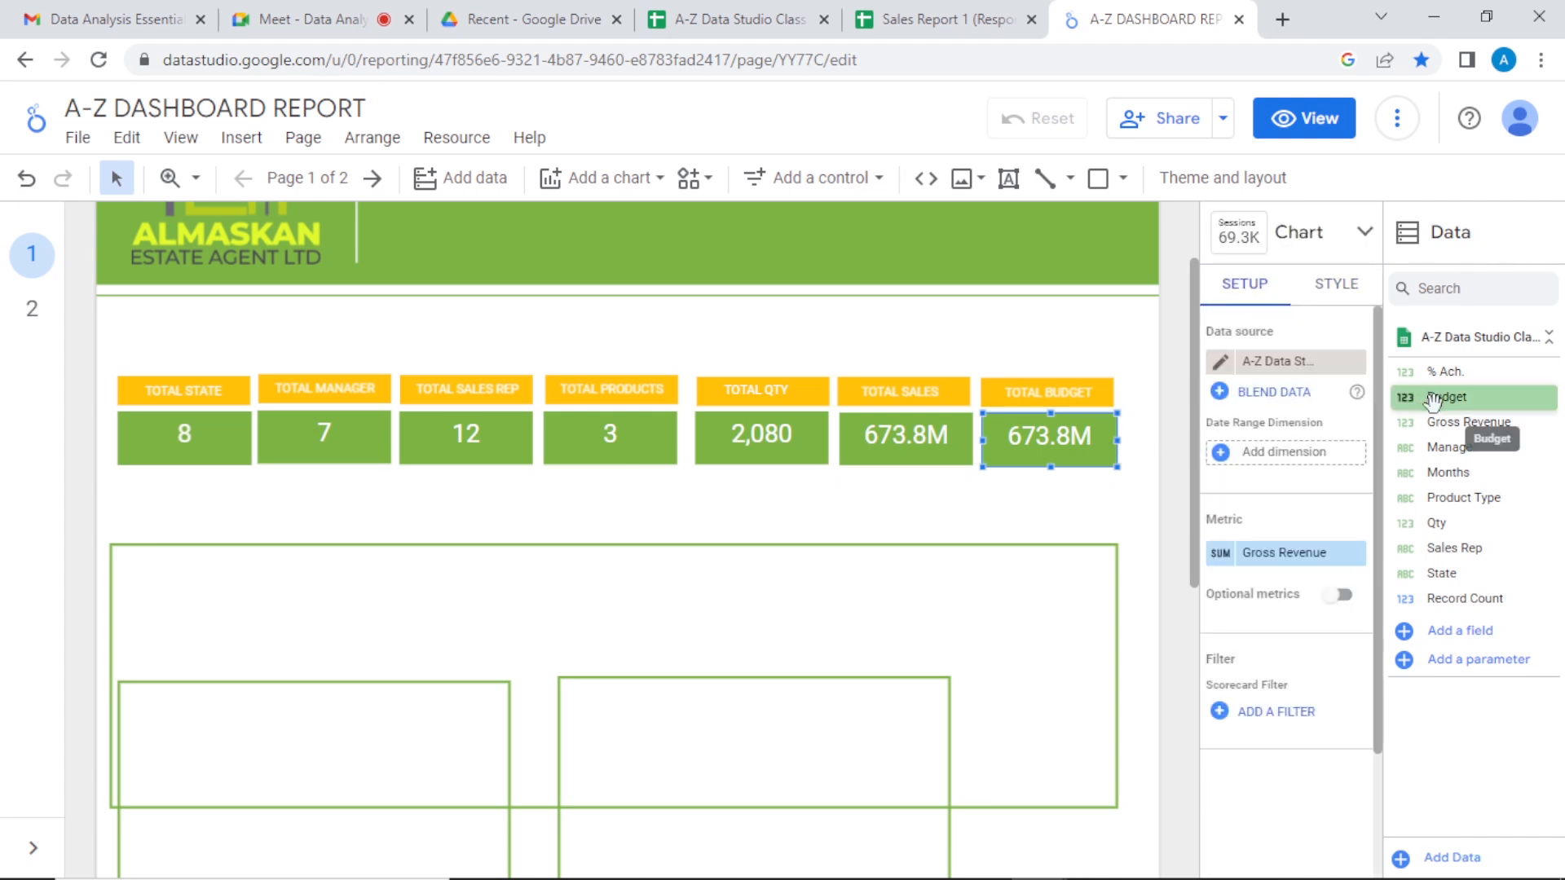
{"action": "left_click_drag", "start_coordinate": [1479, 402], "coordinate": [1308, 575]}
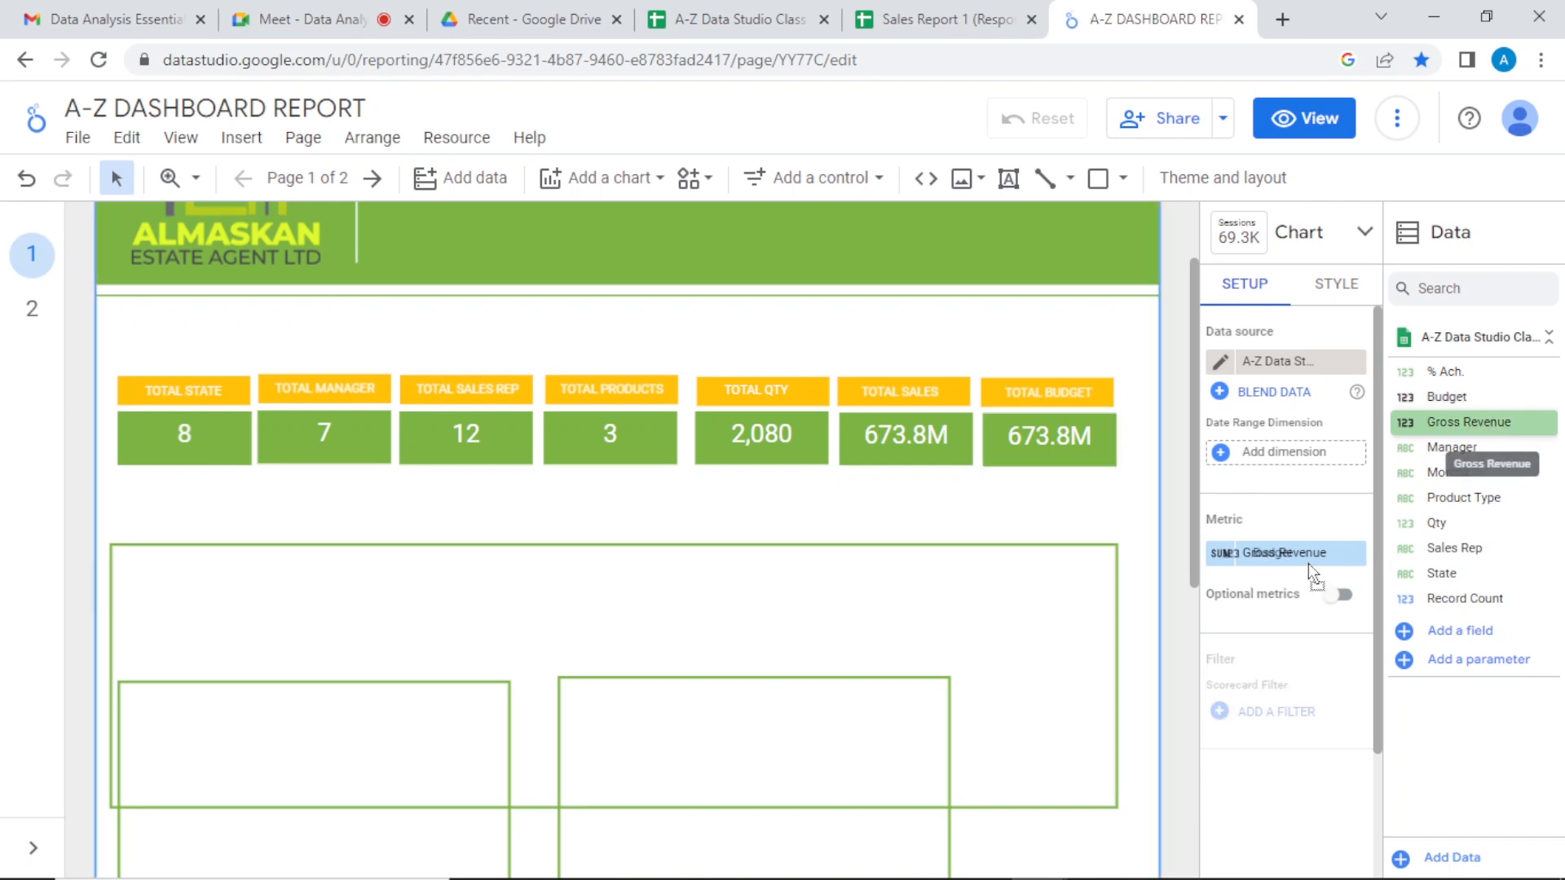
{"action": "left_click_drag", "start_coordinate": [1308, 564], "coordinate": [1307, 564]}
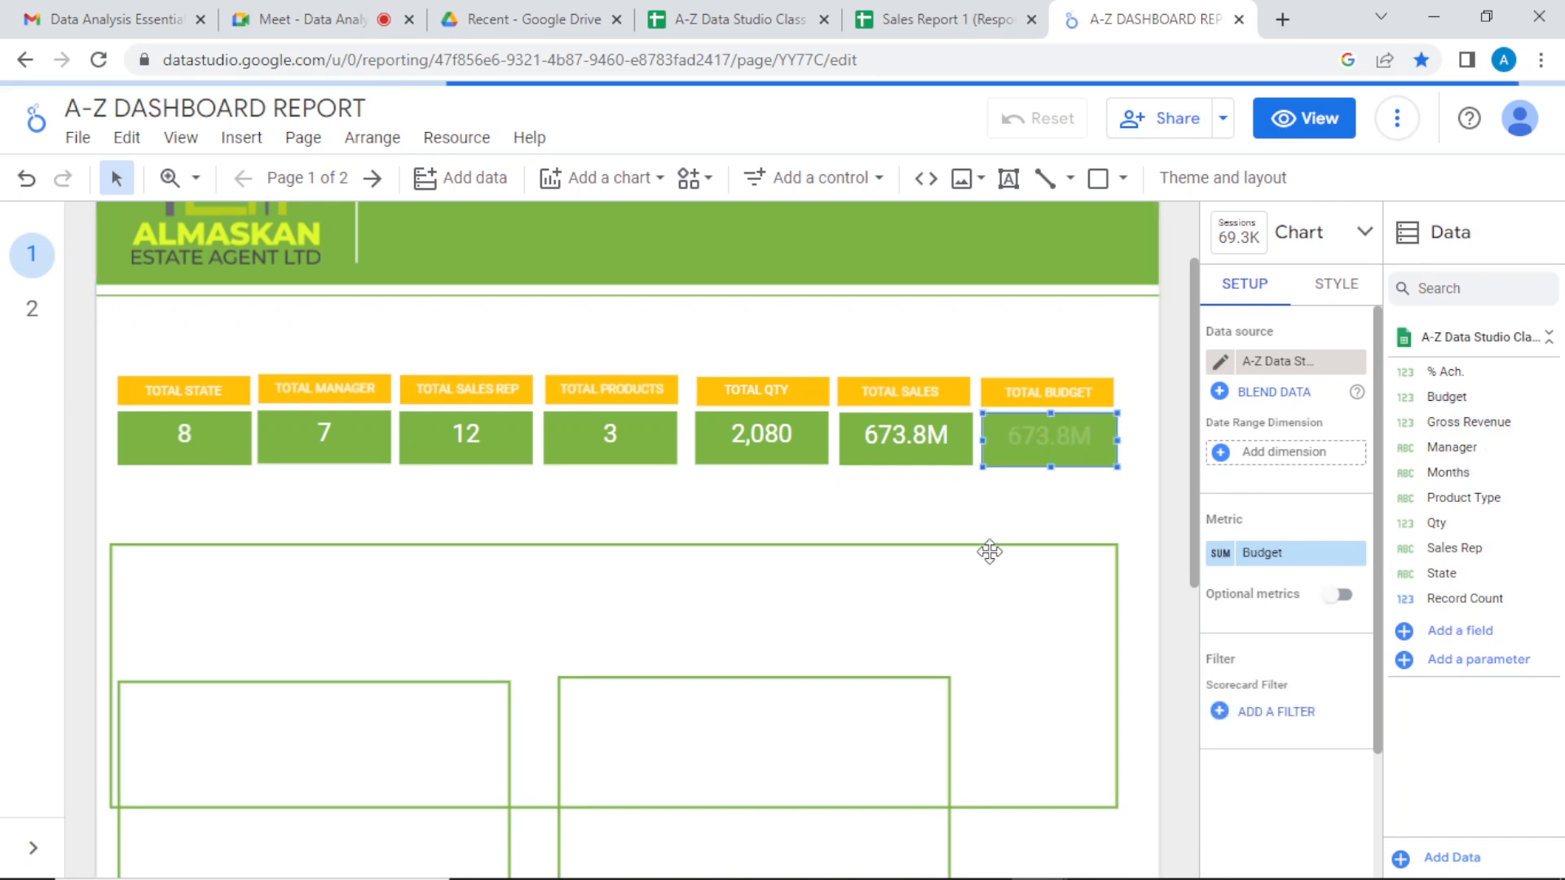
Step: Move the green outlined frame back around the seven cards, widen it on both sides and shorten its height to fit the row
{"action": "left_click", "coordinate": [864, 546]}
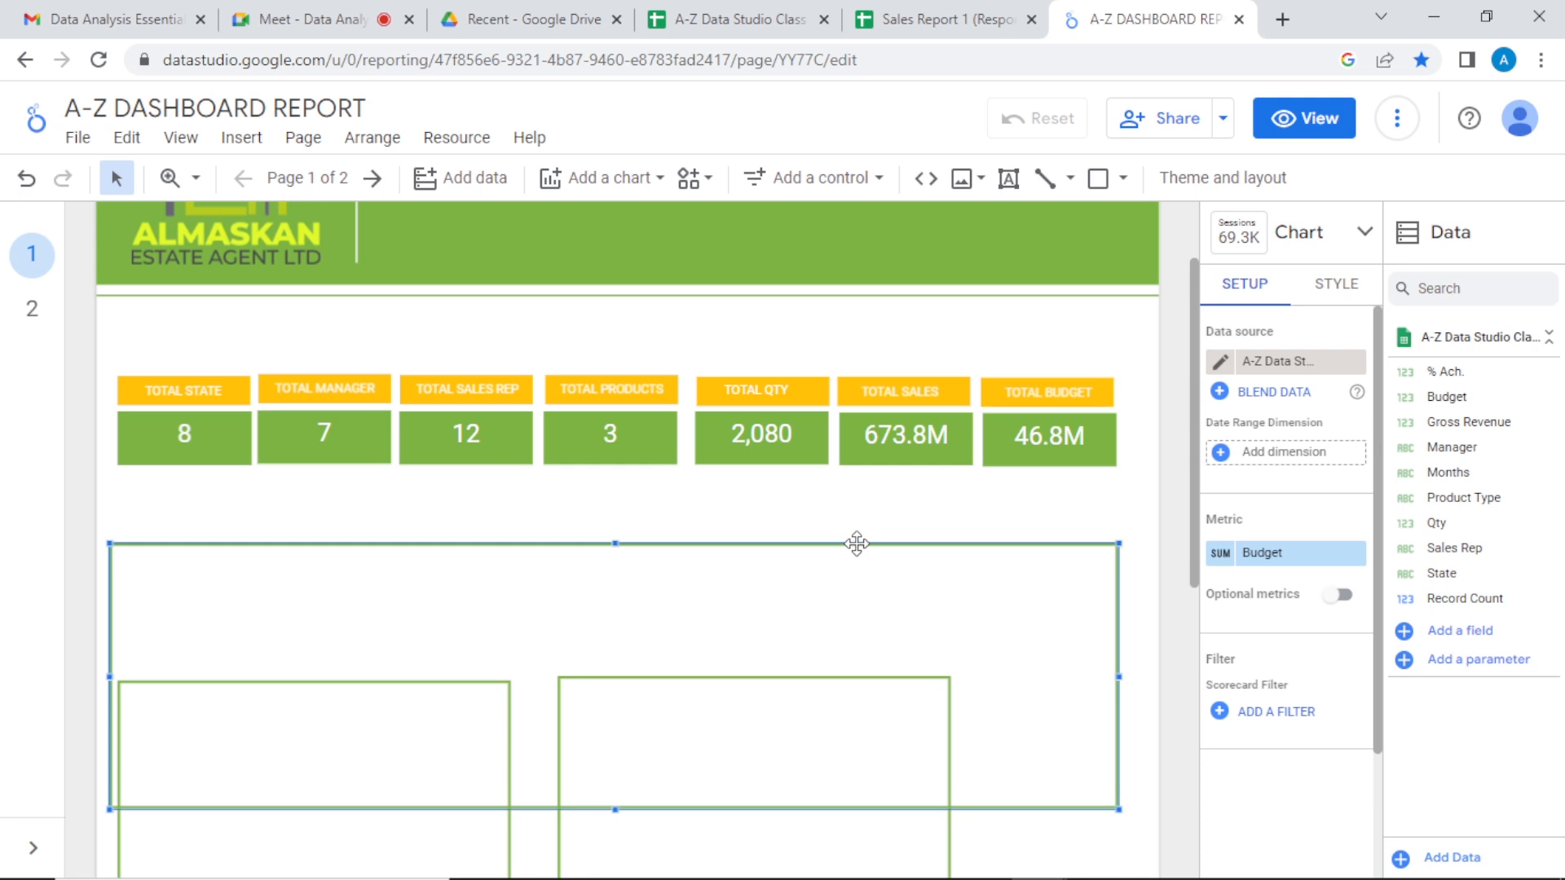
{"action": "left_click_drag", "start_coordinate": [857, 542], "coordinate": [859, 361]}
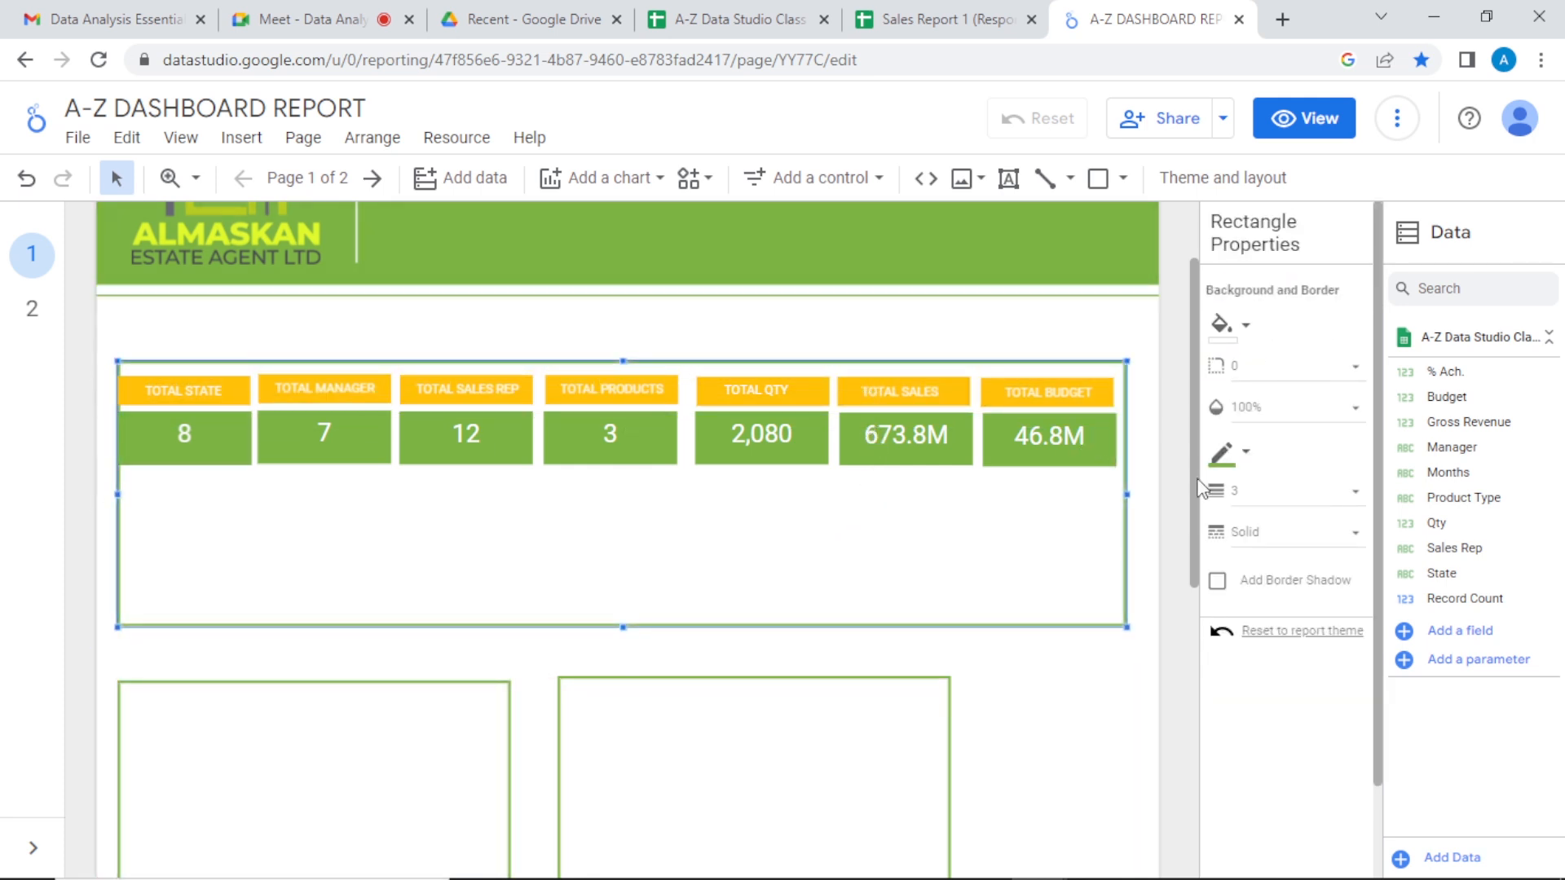
{"action": "left_click_drag", "start_coordinate": [1129, 495], "coordinate": [1145, 494]}
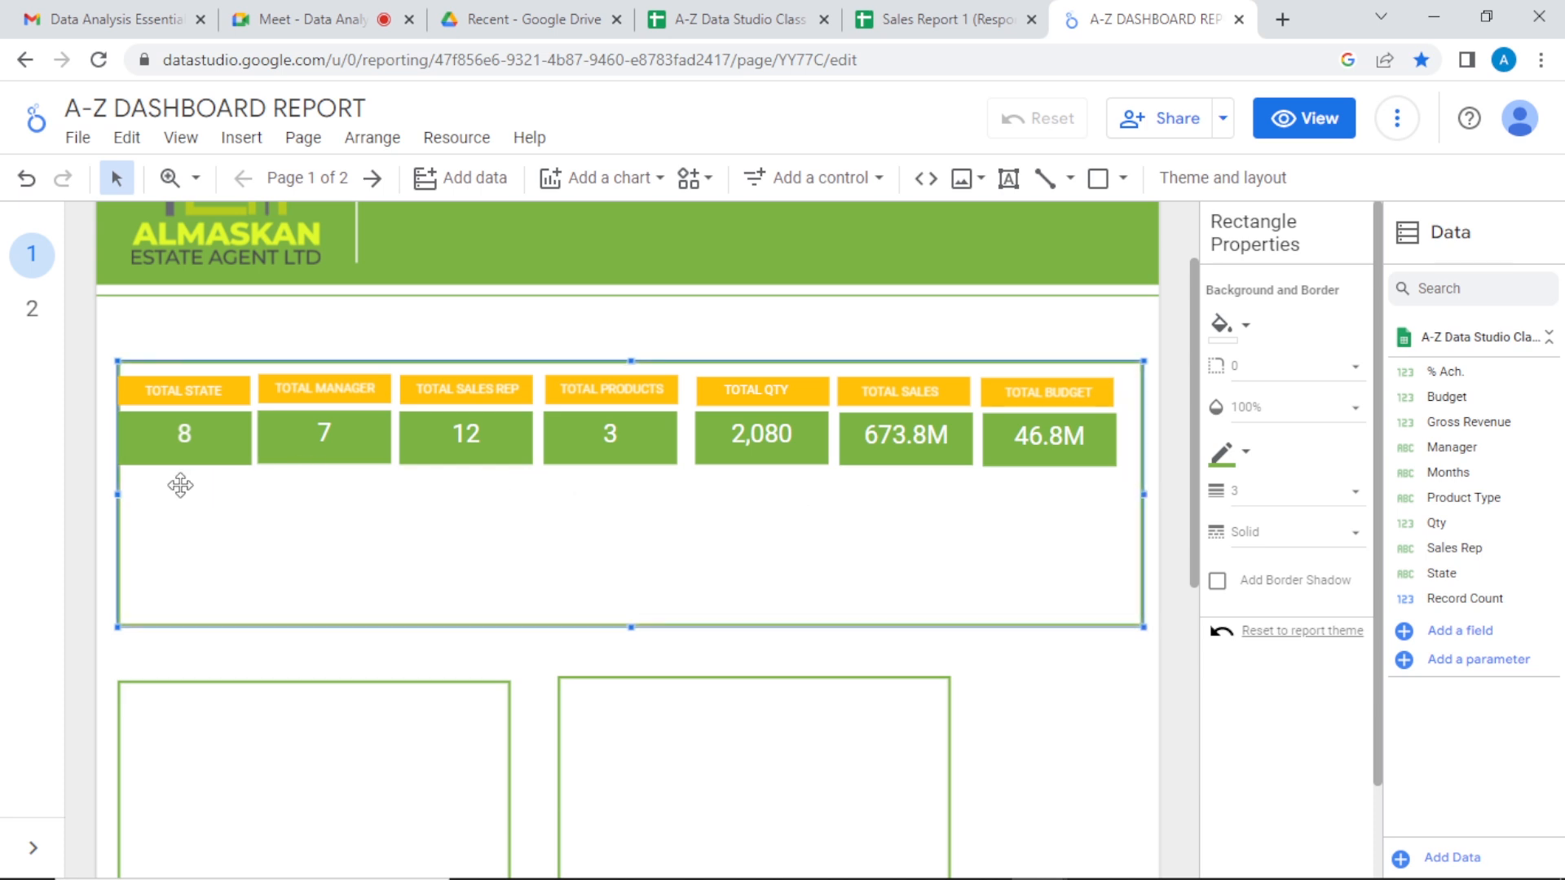
{"action": "left_click_drag", "start_coordinate": [111, 499], "coordinate": [106, 498]}
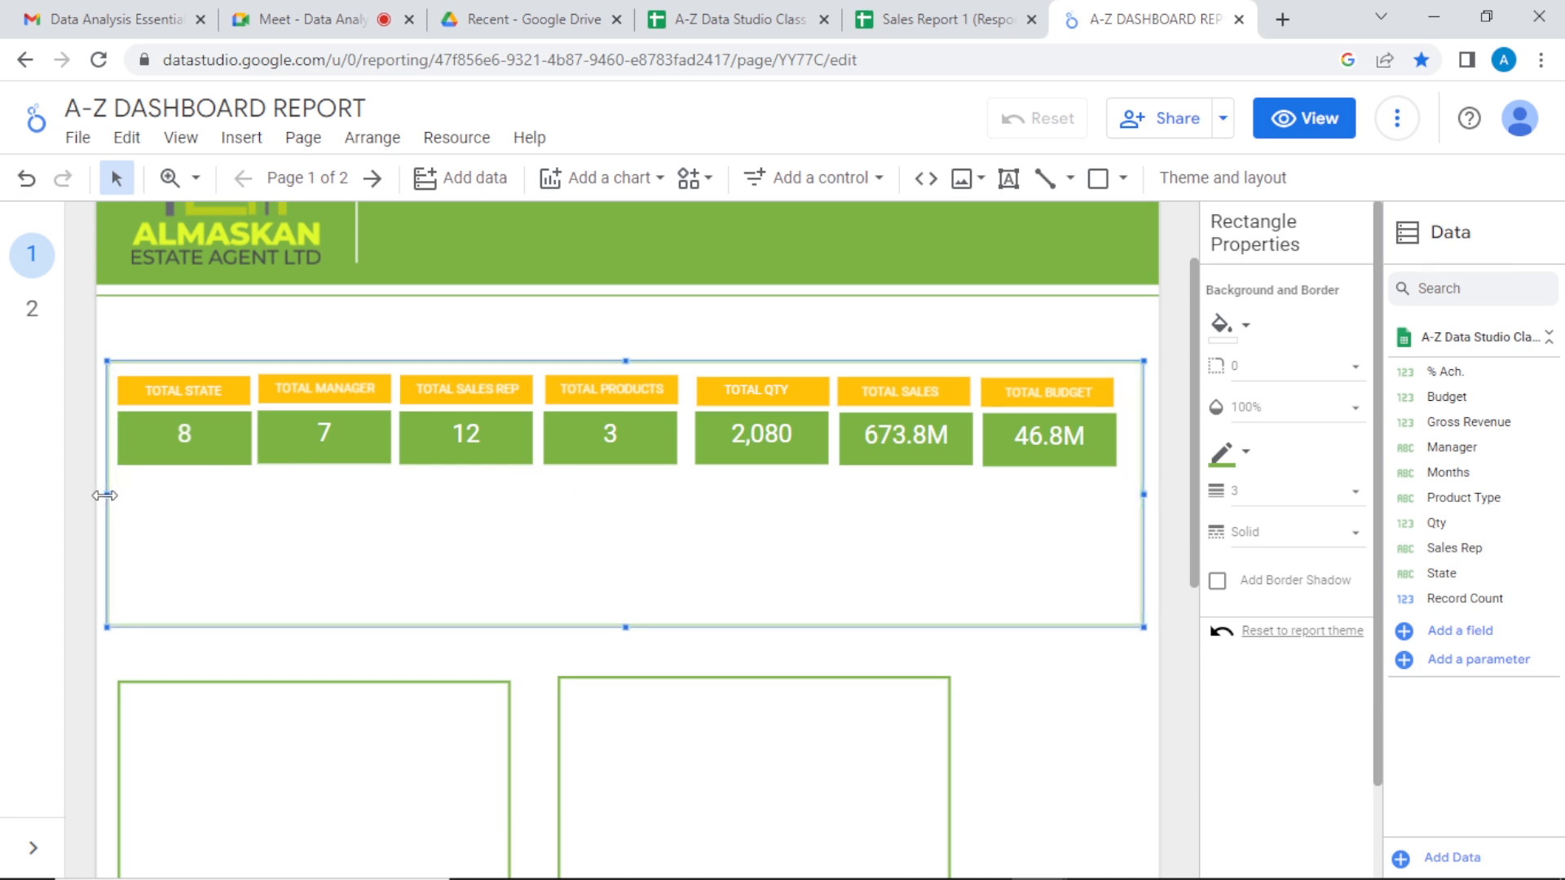
{"action": "left_click_drag", "start_coordinate": [627, 625], "coordinate": [622, 489]}
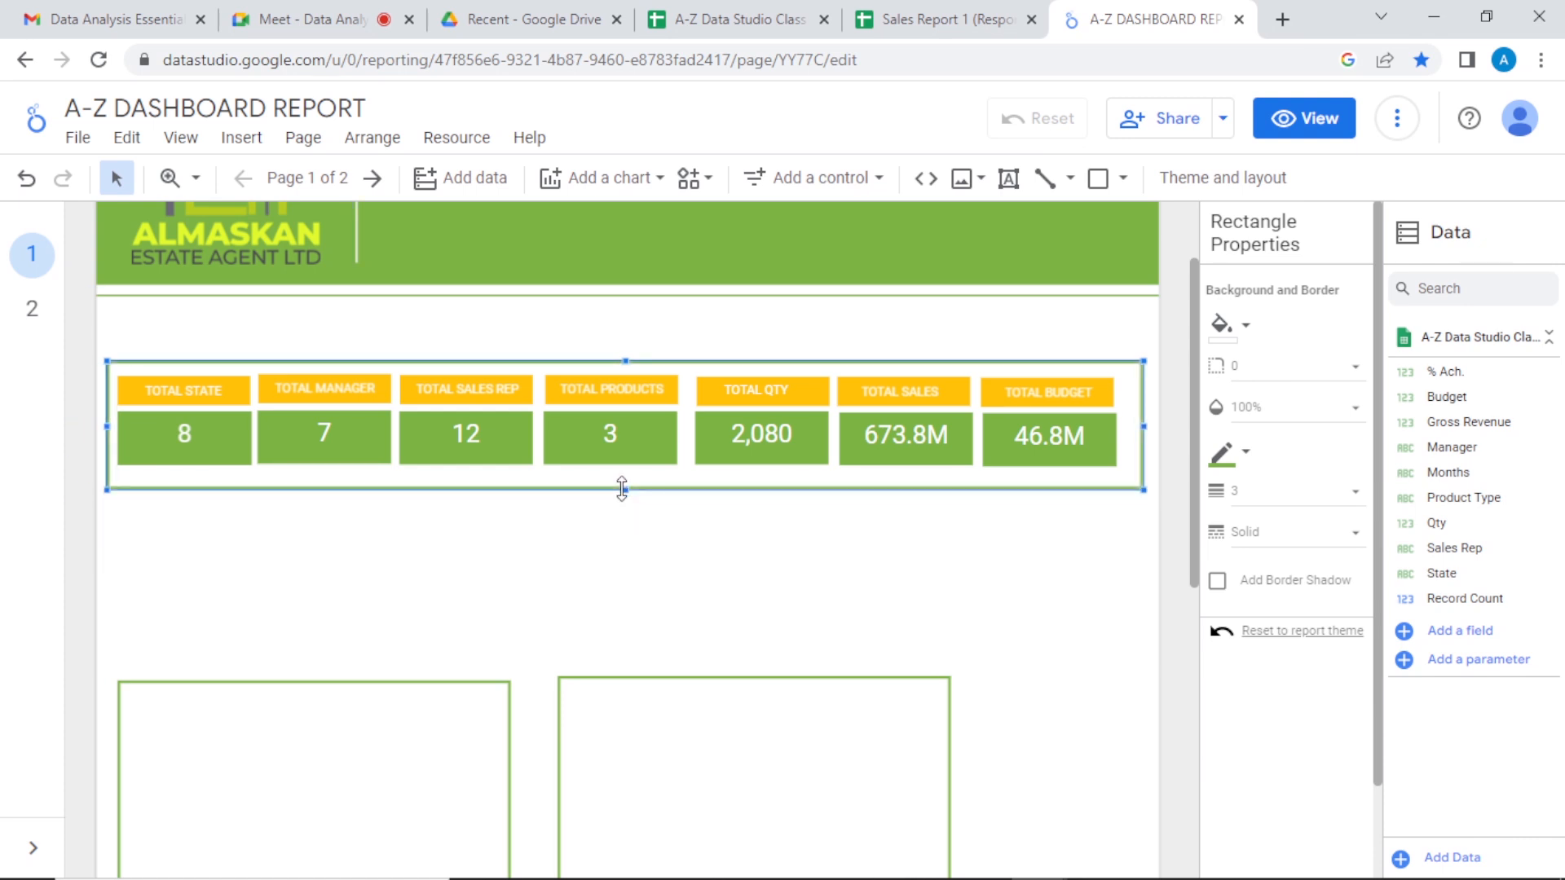
{"action": "left_click", "coordinate": [638, 561]}
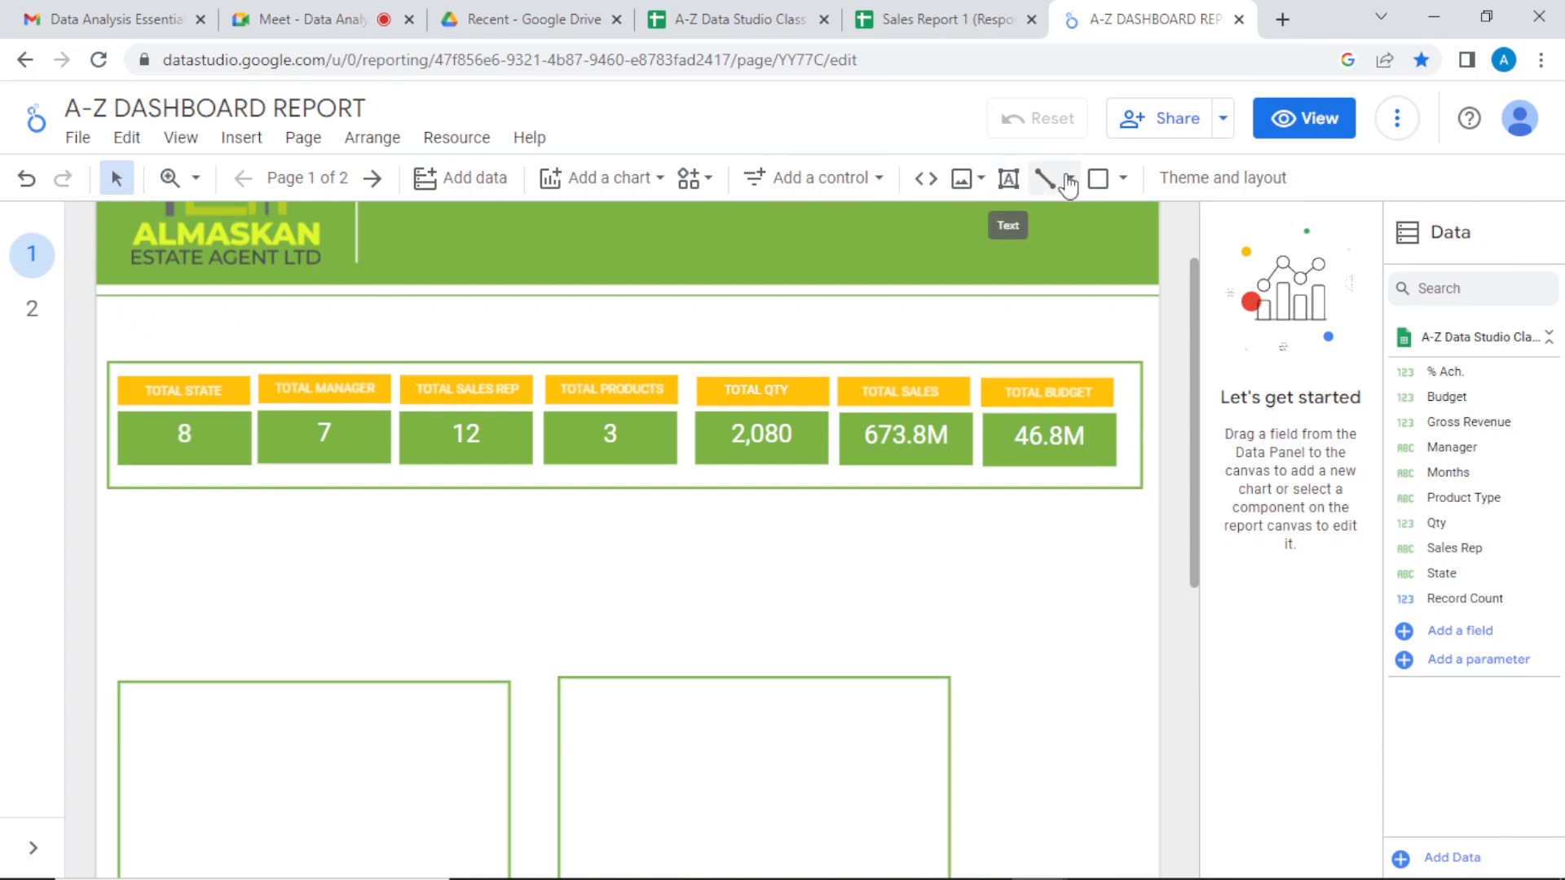
Step: Add a text box reading KPI above the scorecard row and set its font size to 40px
{"action": "left_click", "coordinate": [1008, 189]}
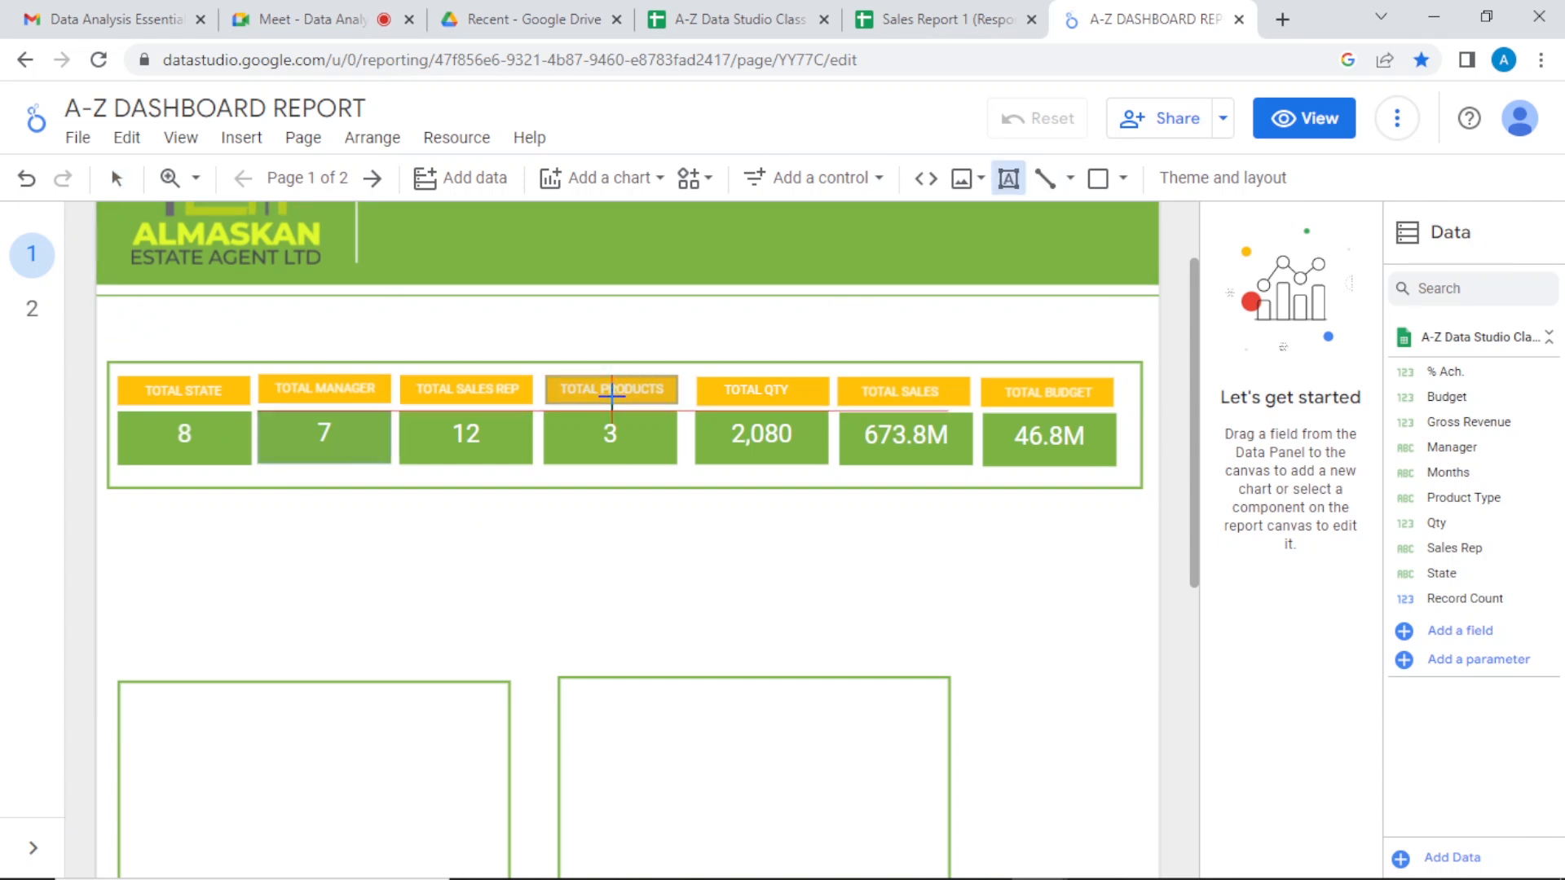
{"action": "left_click", "coordinate": [521, 336]}
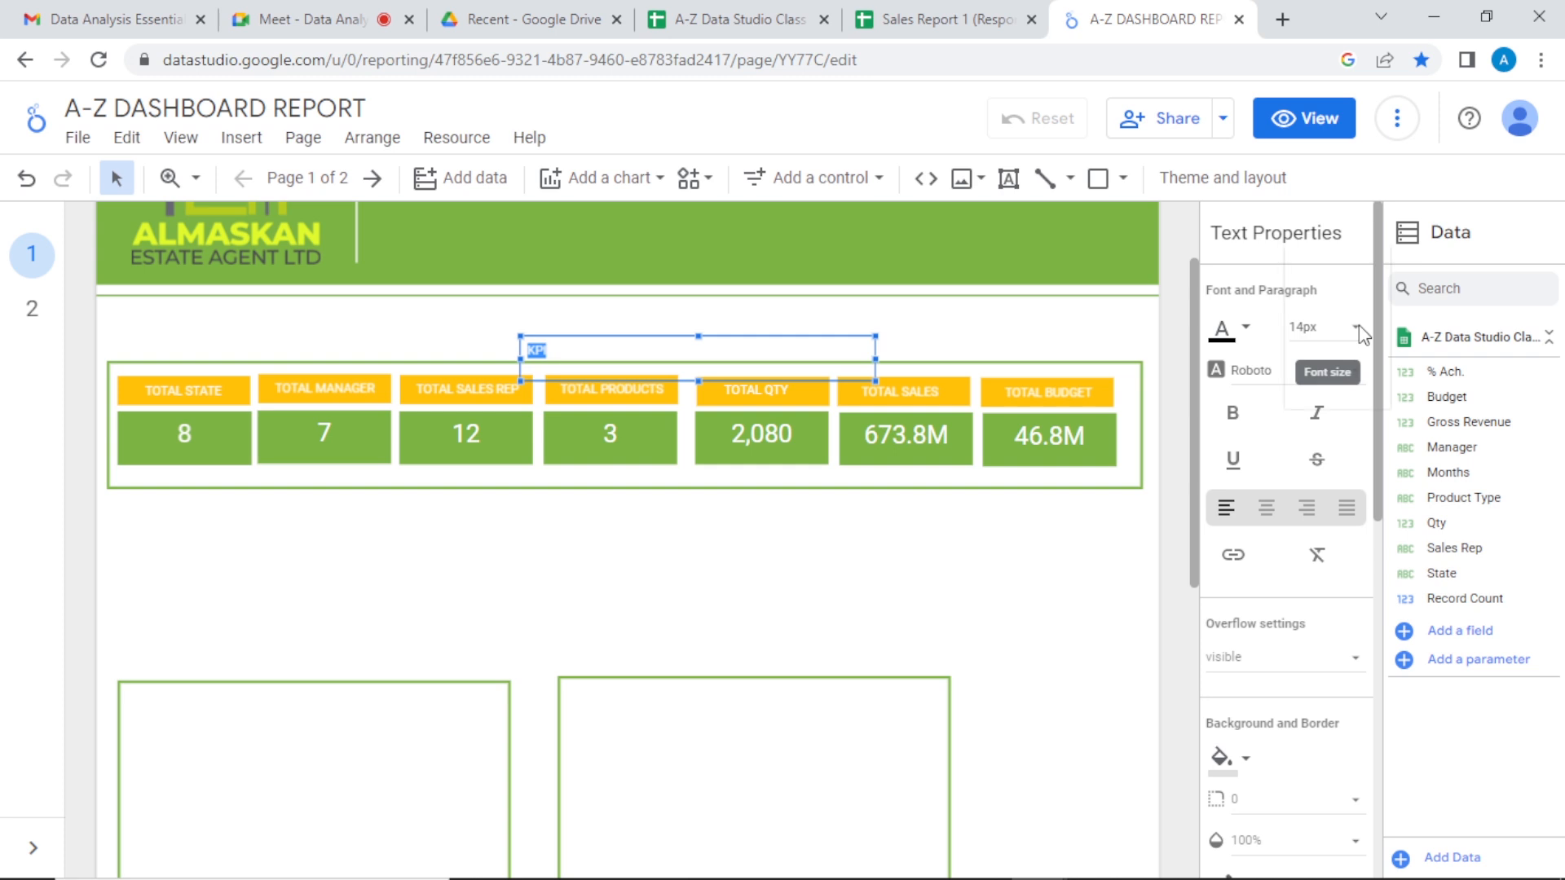
{"action": "left_click", "coordinate": [1346, 334]}
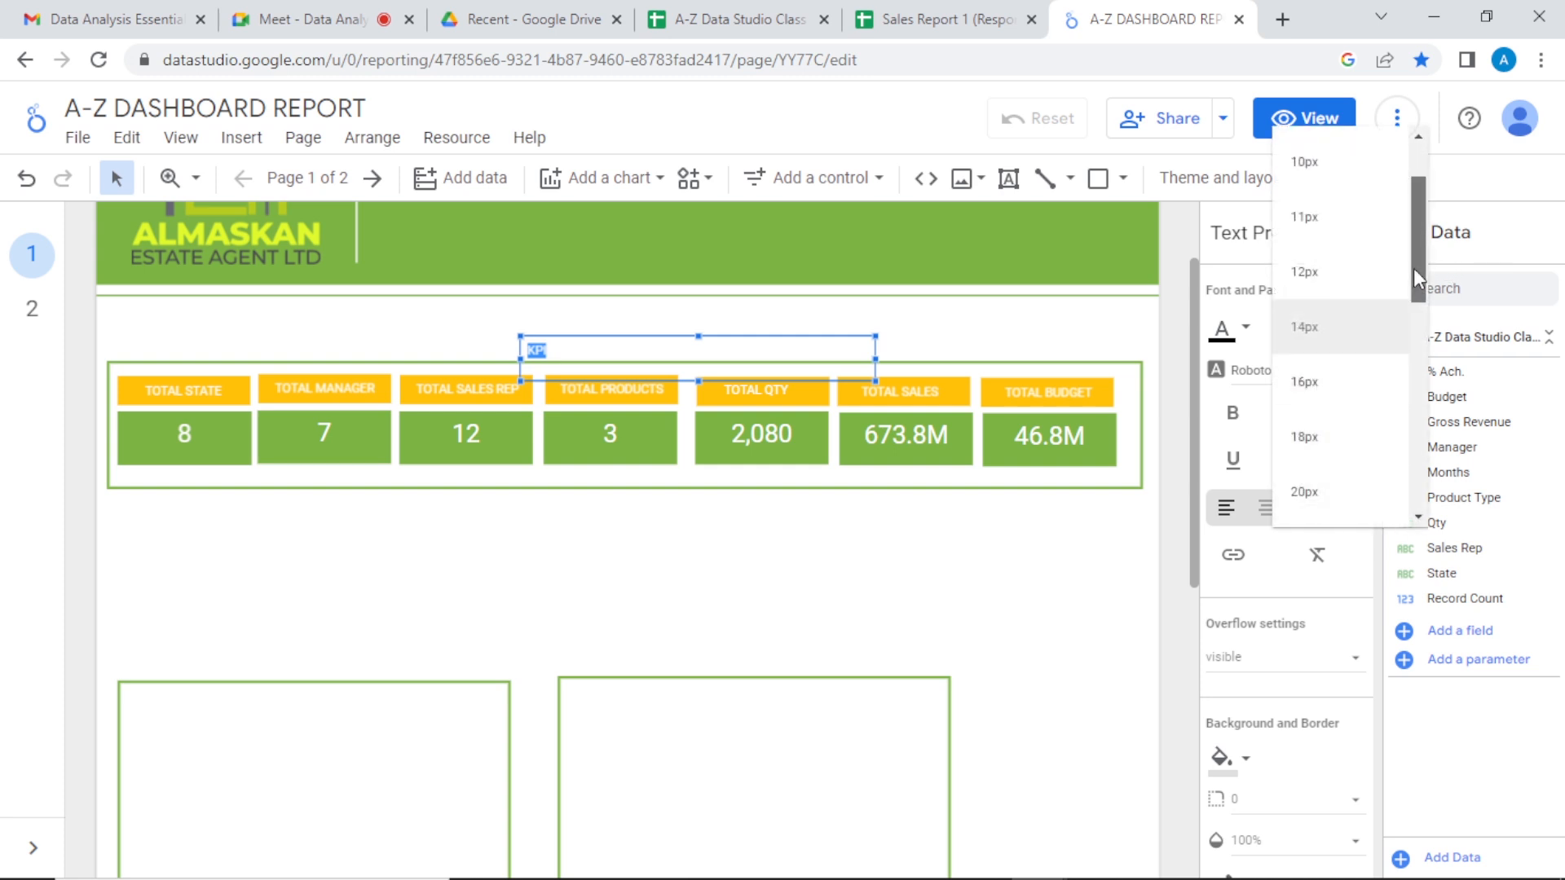
{"action": "left_click_drag", "start_coordinate": [1413, 267], "coordinate": [1410, 407]}
{"action": "left_click", "coordinate": [1349, 371]}
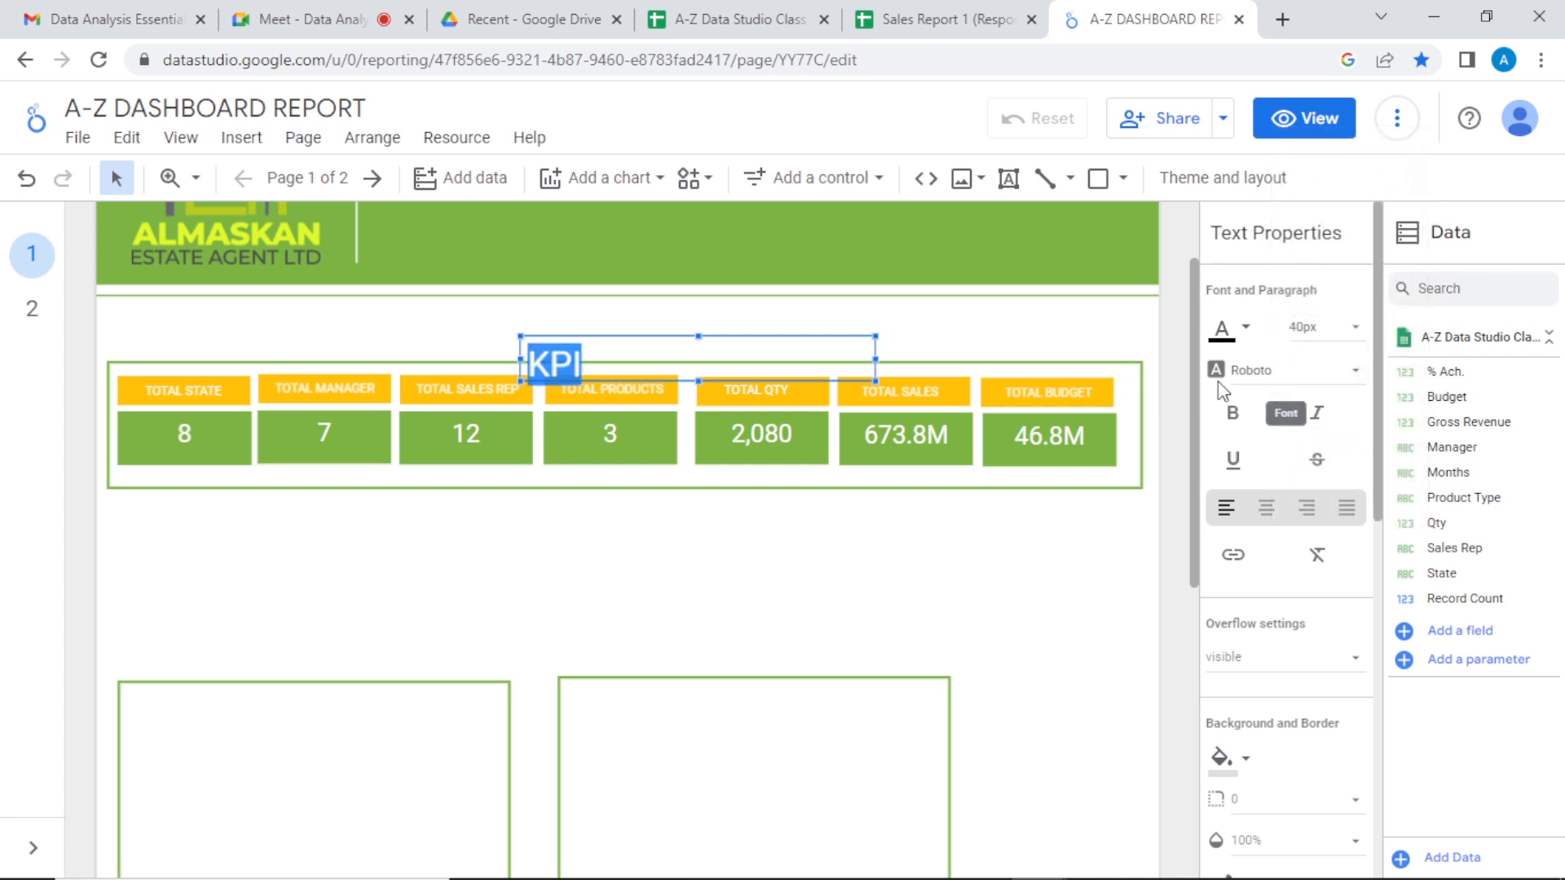
{"action": "mouse_move", "coordinate": [761, 336]}
{"action": "left_mouse_down"}
{"action": "mouse_move", "coordinate": [737, 318]}
{"action": "mouse_move", "coordinate": [772, 315]}
{"action": "left_mouse_up"}
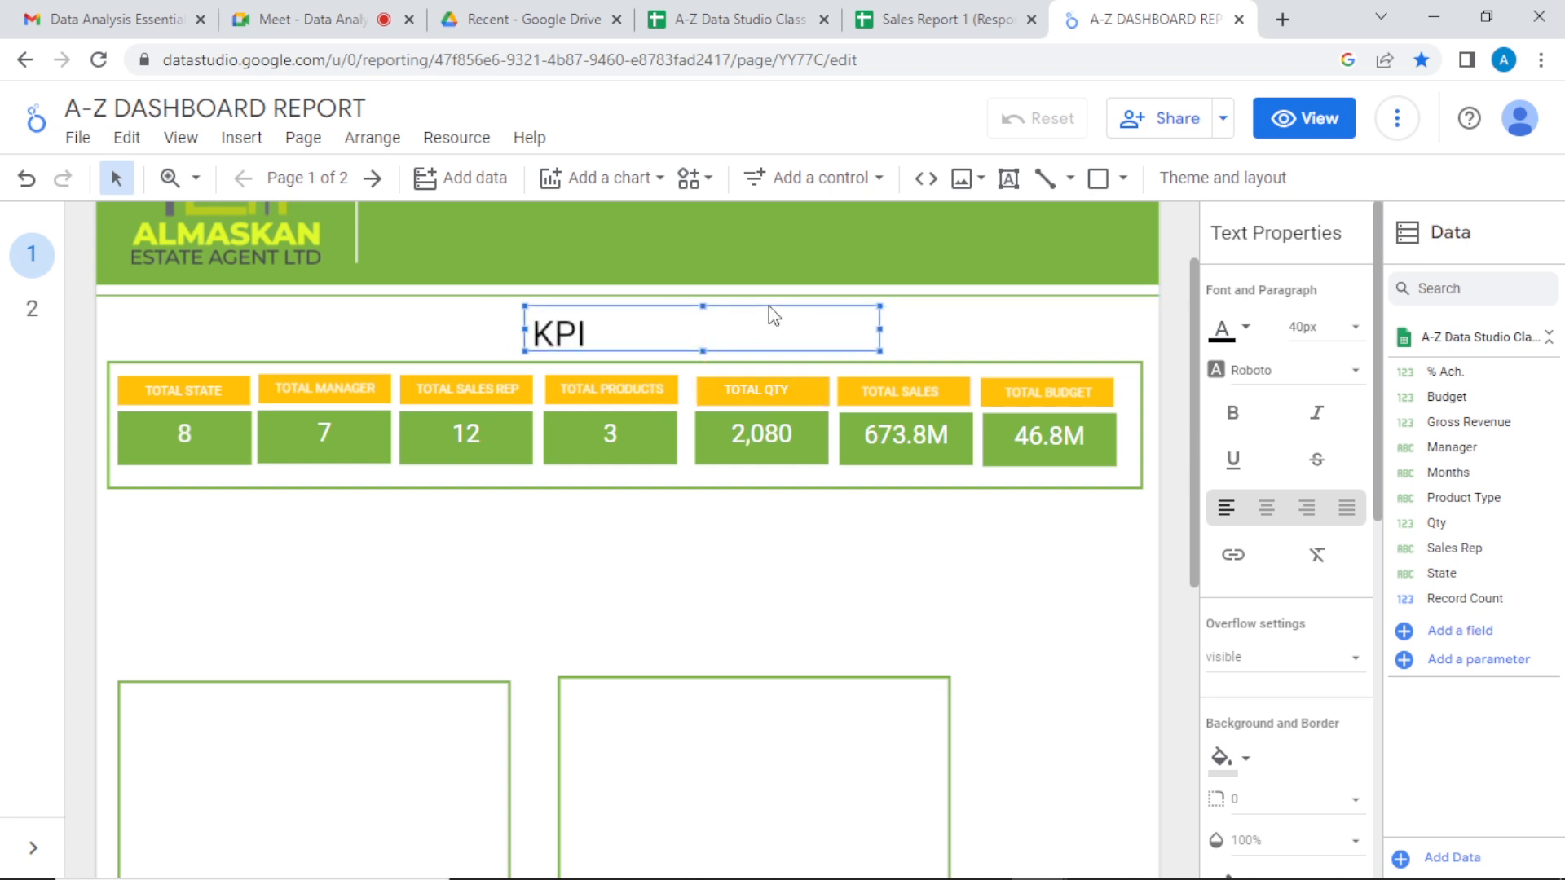
{"action": "left_click", "coordinate": [1265, 507]}
{"action": "left_click", "coordinate": [1232, 412]}
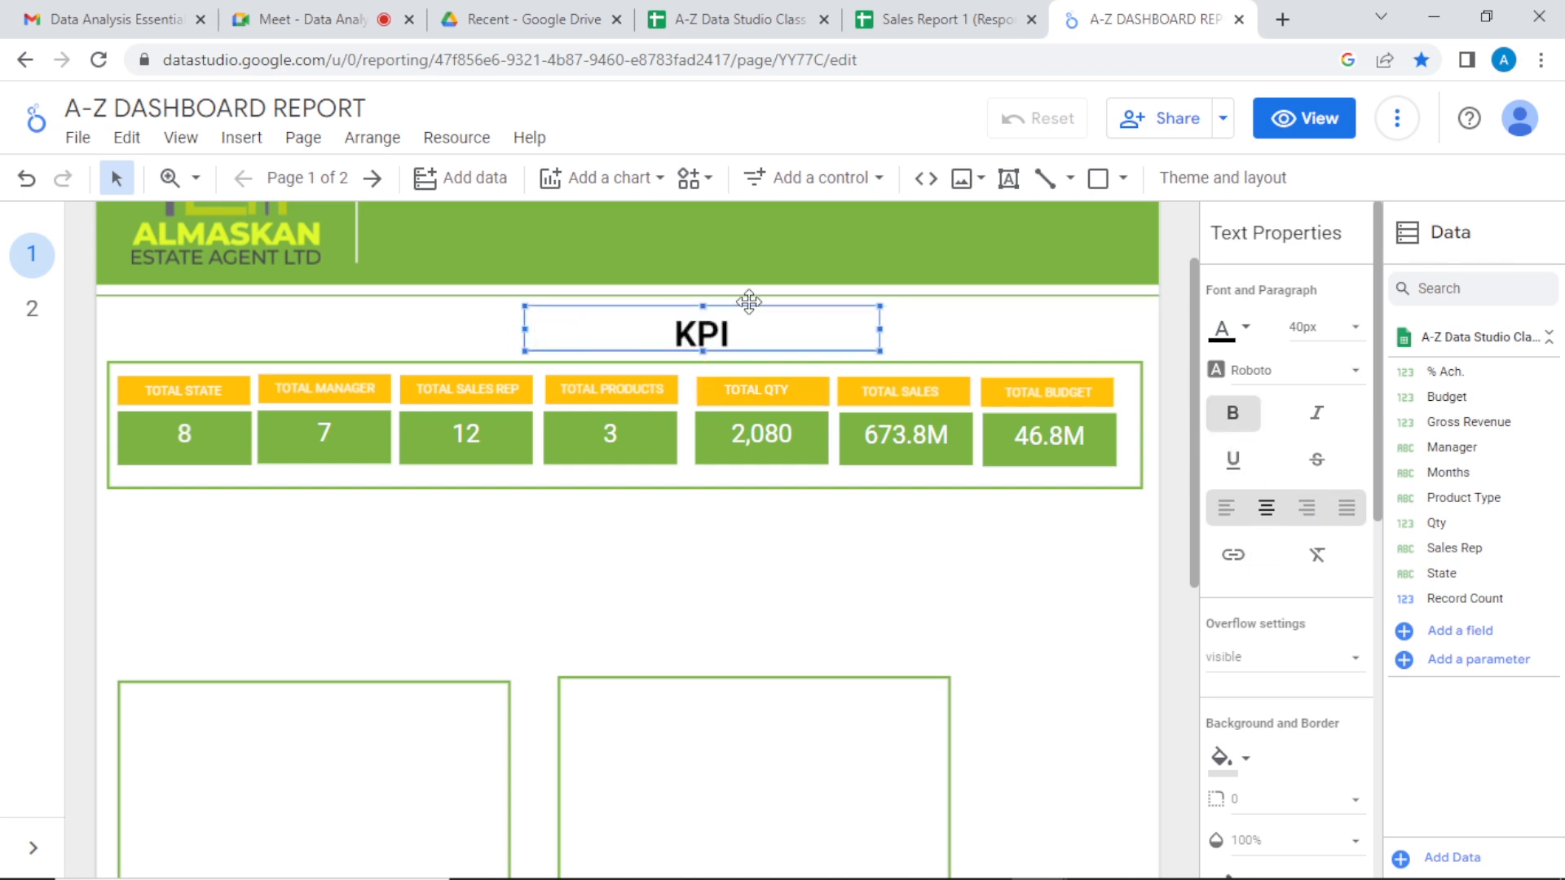
{"action": "left_click_drag", "start_coordinate": [749, 304], "coordinate": [712, 305]}
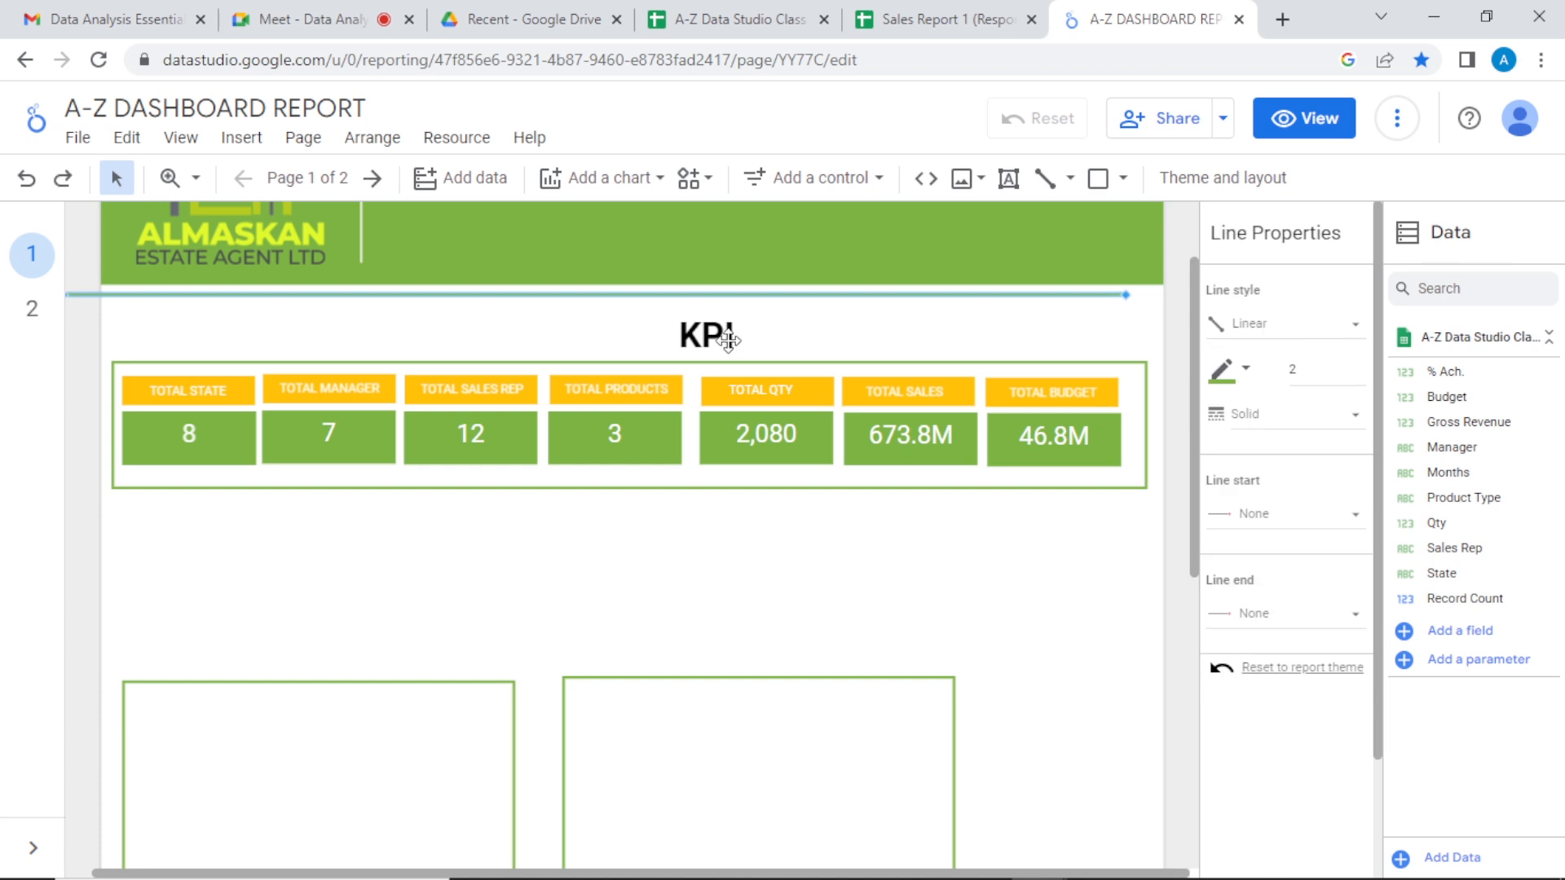
{"action": "left_click", "coordinate": [787, 344]}
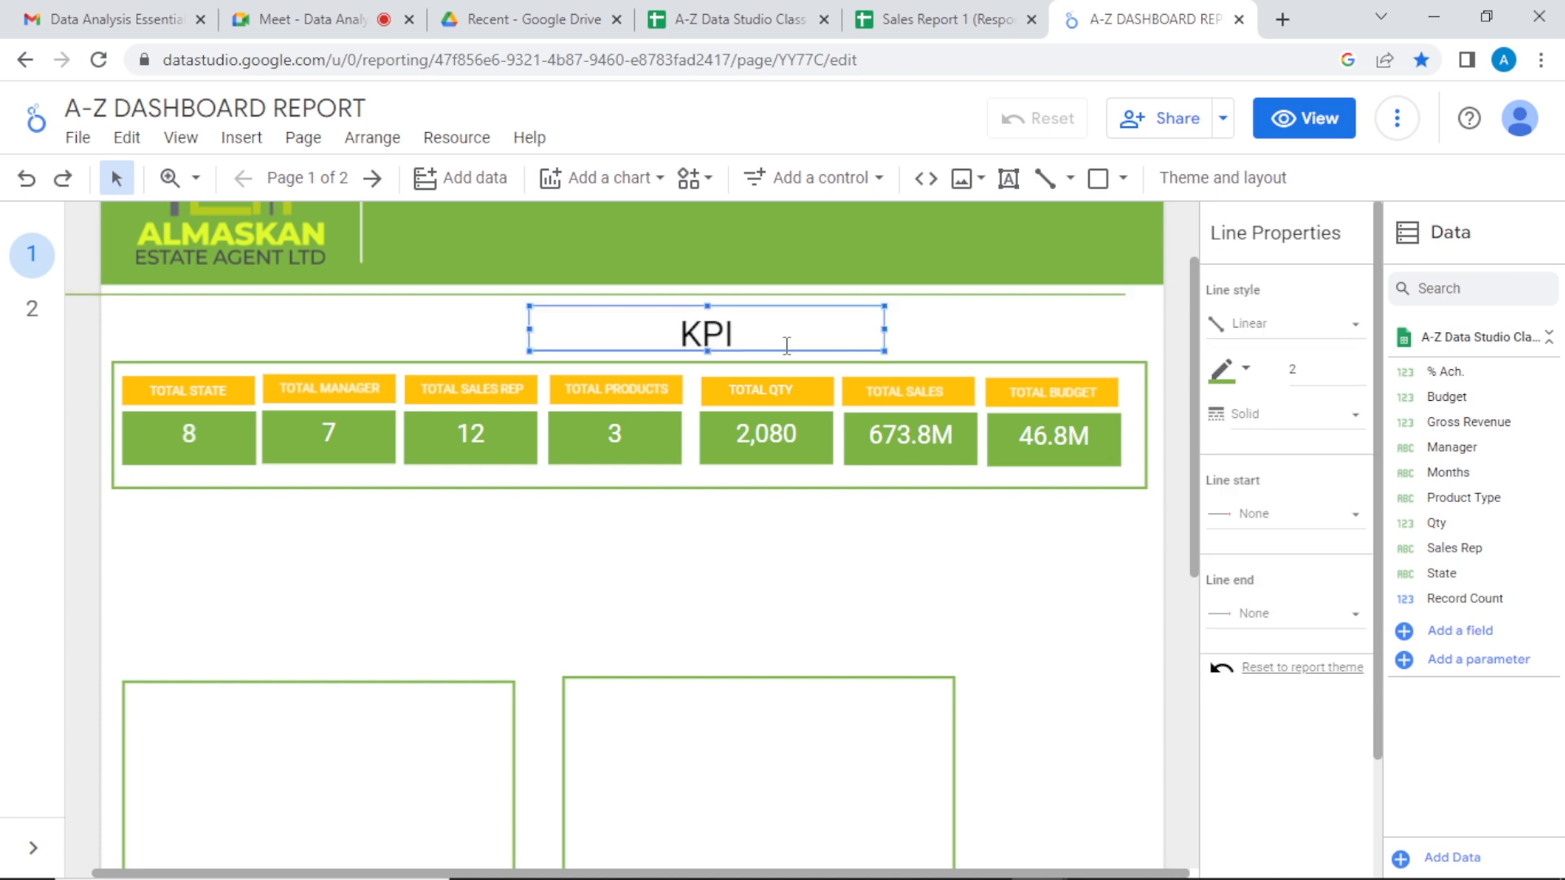
{"action": "left_click_drag", "start_coordinate": [728, 334], "coordinate": [727, 343]}
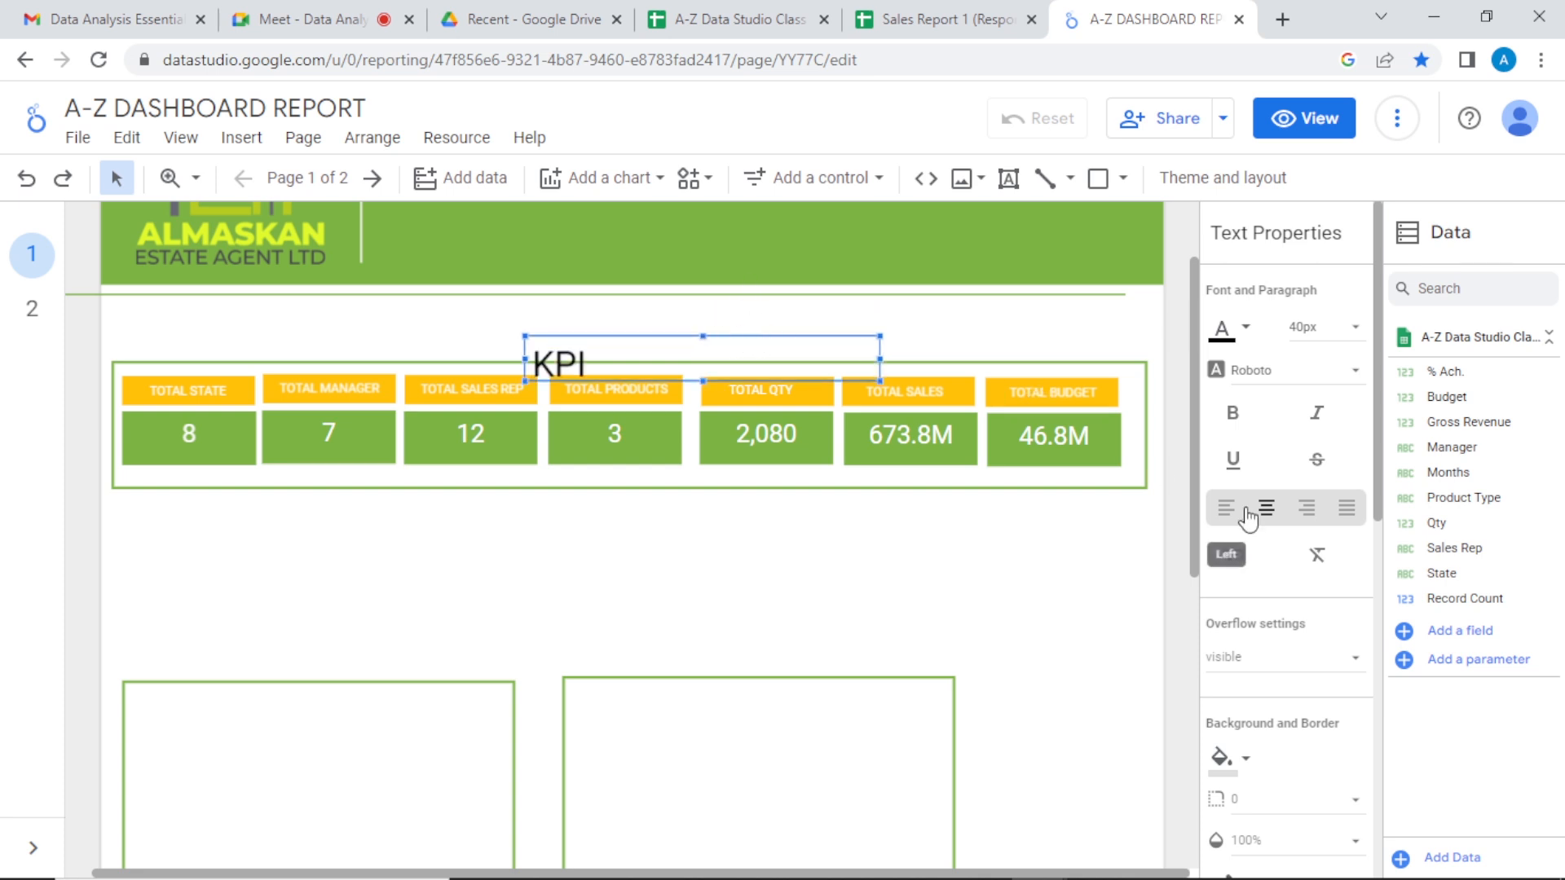
Step: Make the KPI title bold and centred, and move its text box up above the scorecard frame
{"action": "left_click", "coordinate": [1233, 424]}
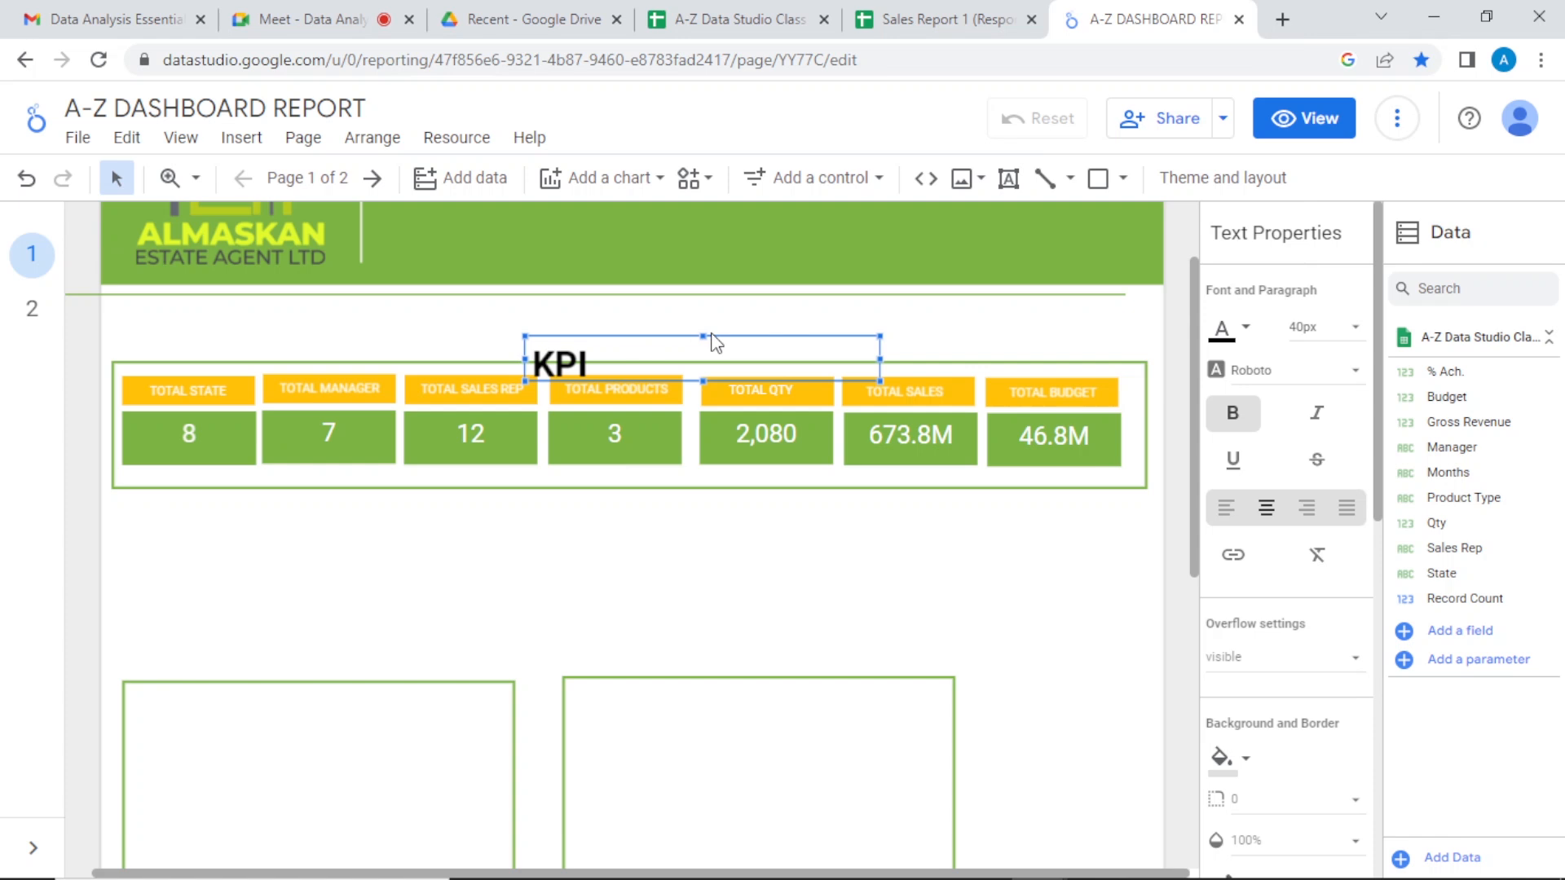
{"action": "left_click_drag", "start_coordinate": [711, 336], "coordinate": [737, 305]}
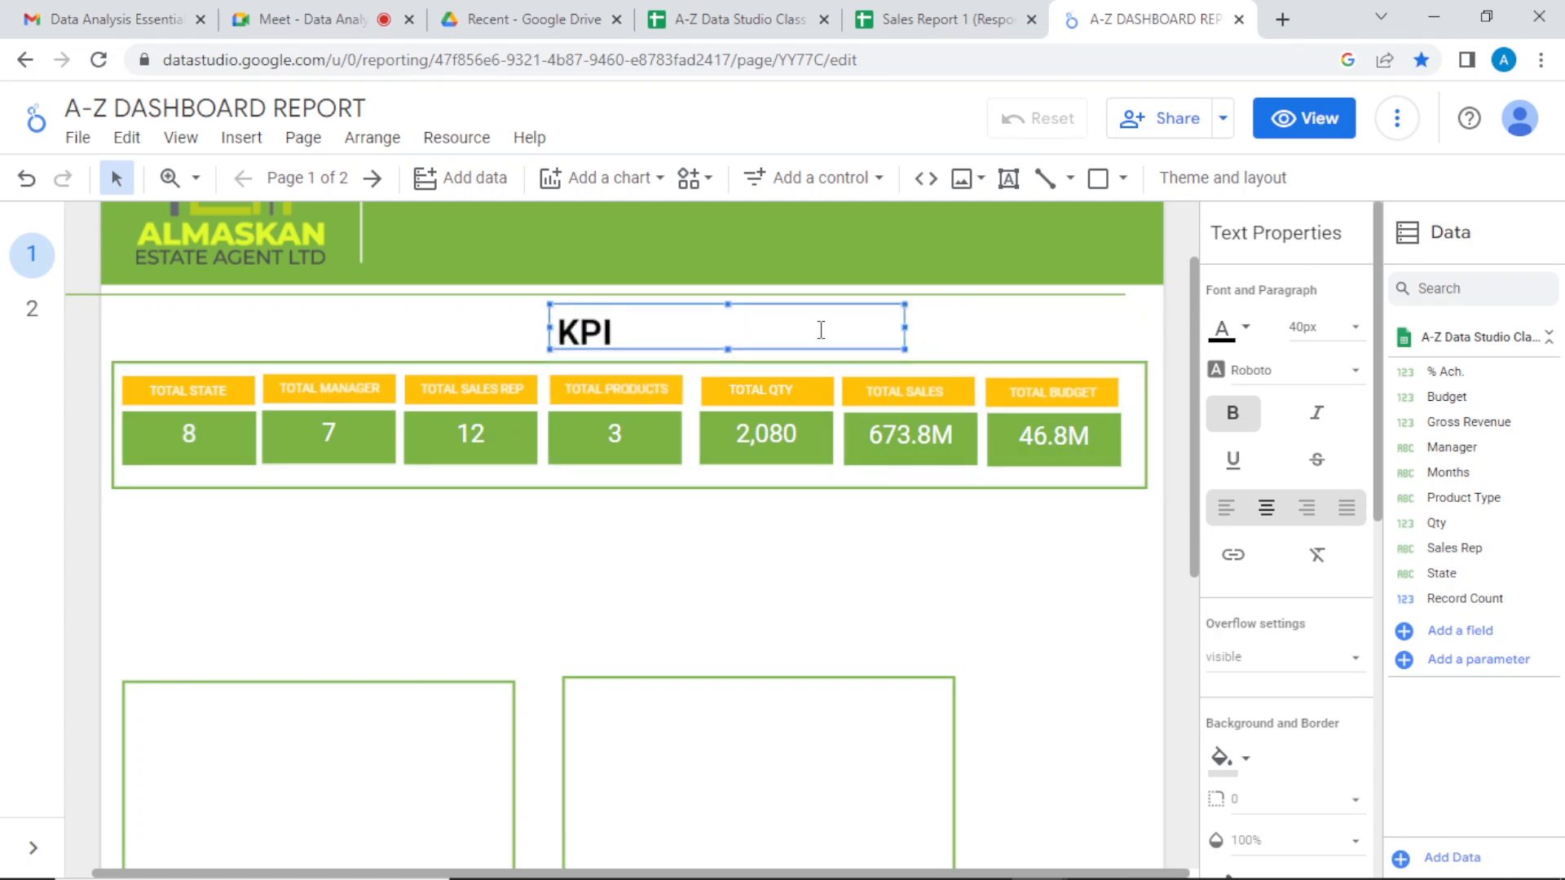
{"action": "left_click", "coordinate": [1263, 522]}
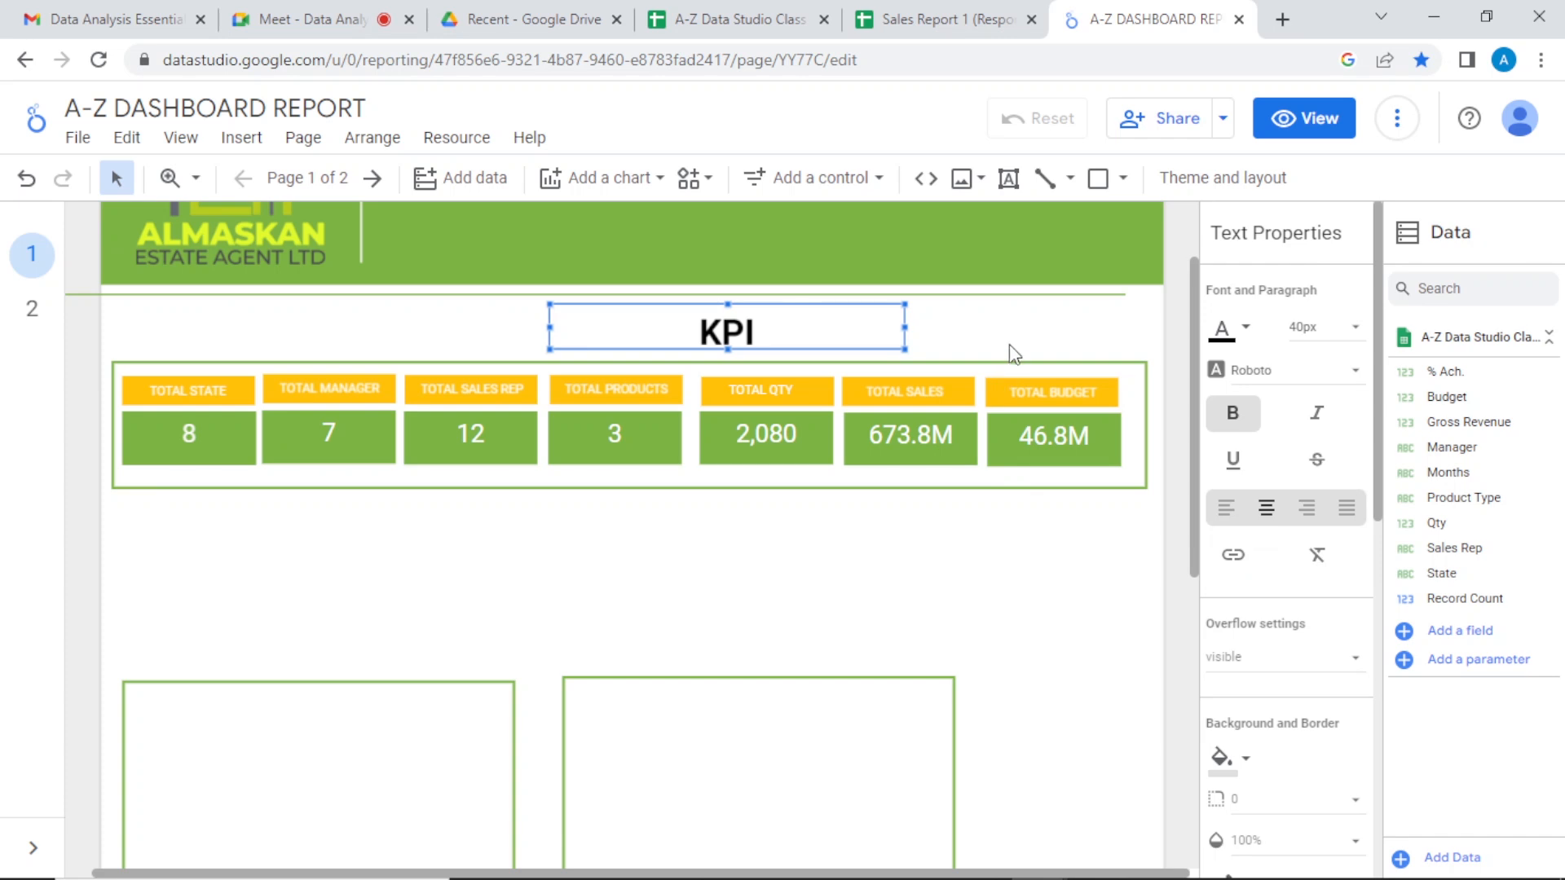
Step: Realign the thin green line beneath the header banner across the page and shift the KPI title slightly up and left
{"action": "left_click", "coordinate": [1008, 295]}
{"action": "left_click_drag", "start_coordinate": [1034, 294], "coordinate": [1040, 291]}
{"action": "left_click", "coordinate": [729, 330]}
{"action": "left_click_drag", "start_coordinate": [780, 324], "coordinate": [711, 304]}
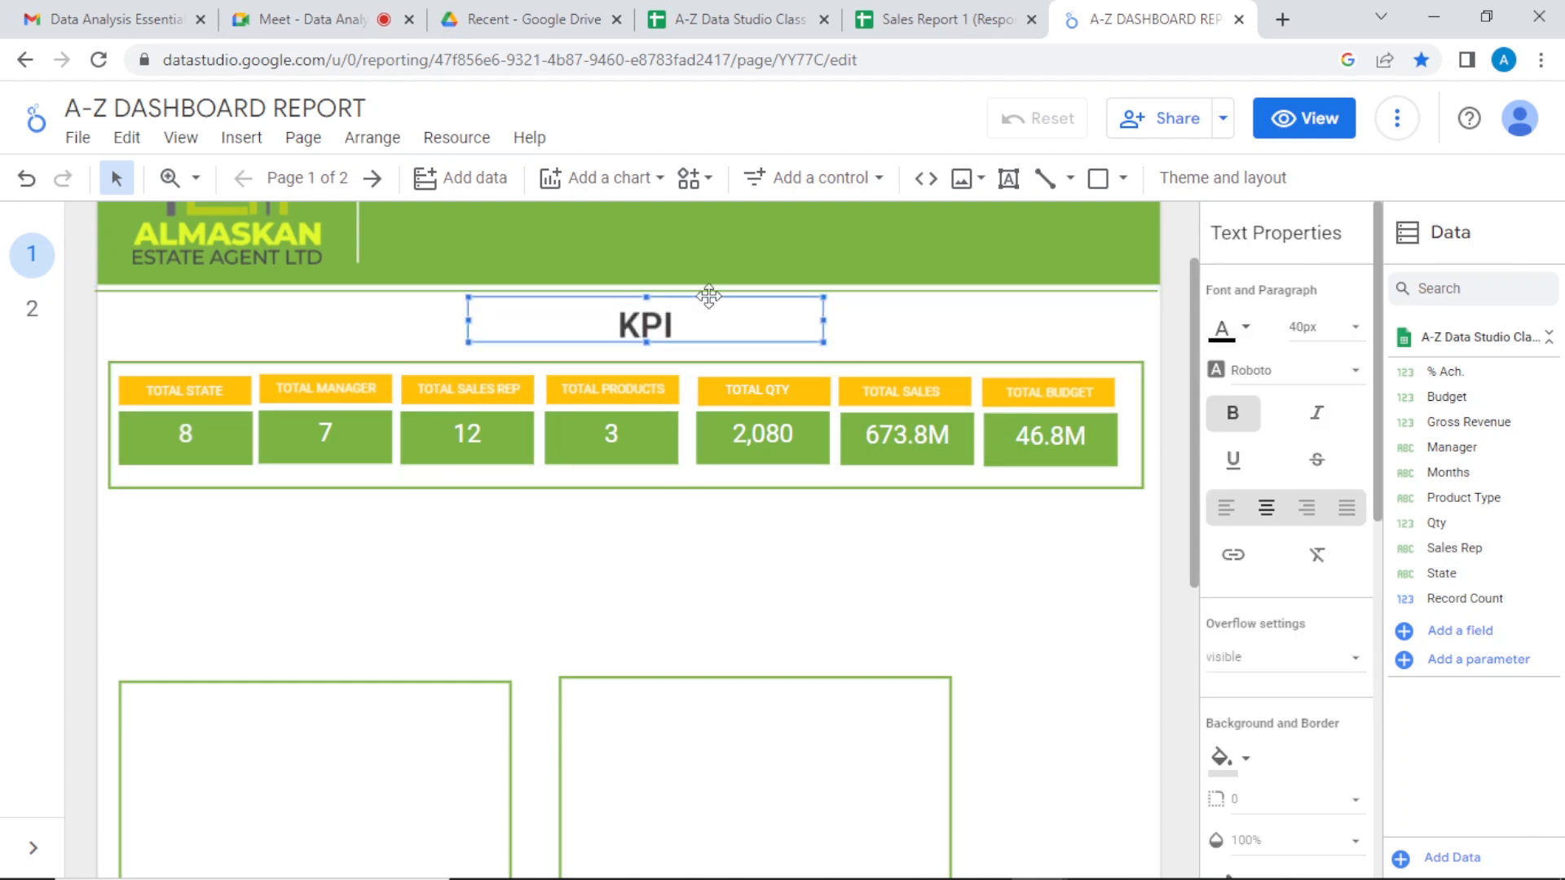
{"action": "left_click", "coordinate": [1175, 391]}
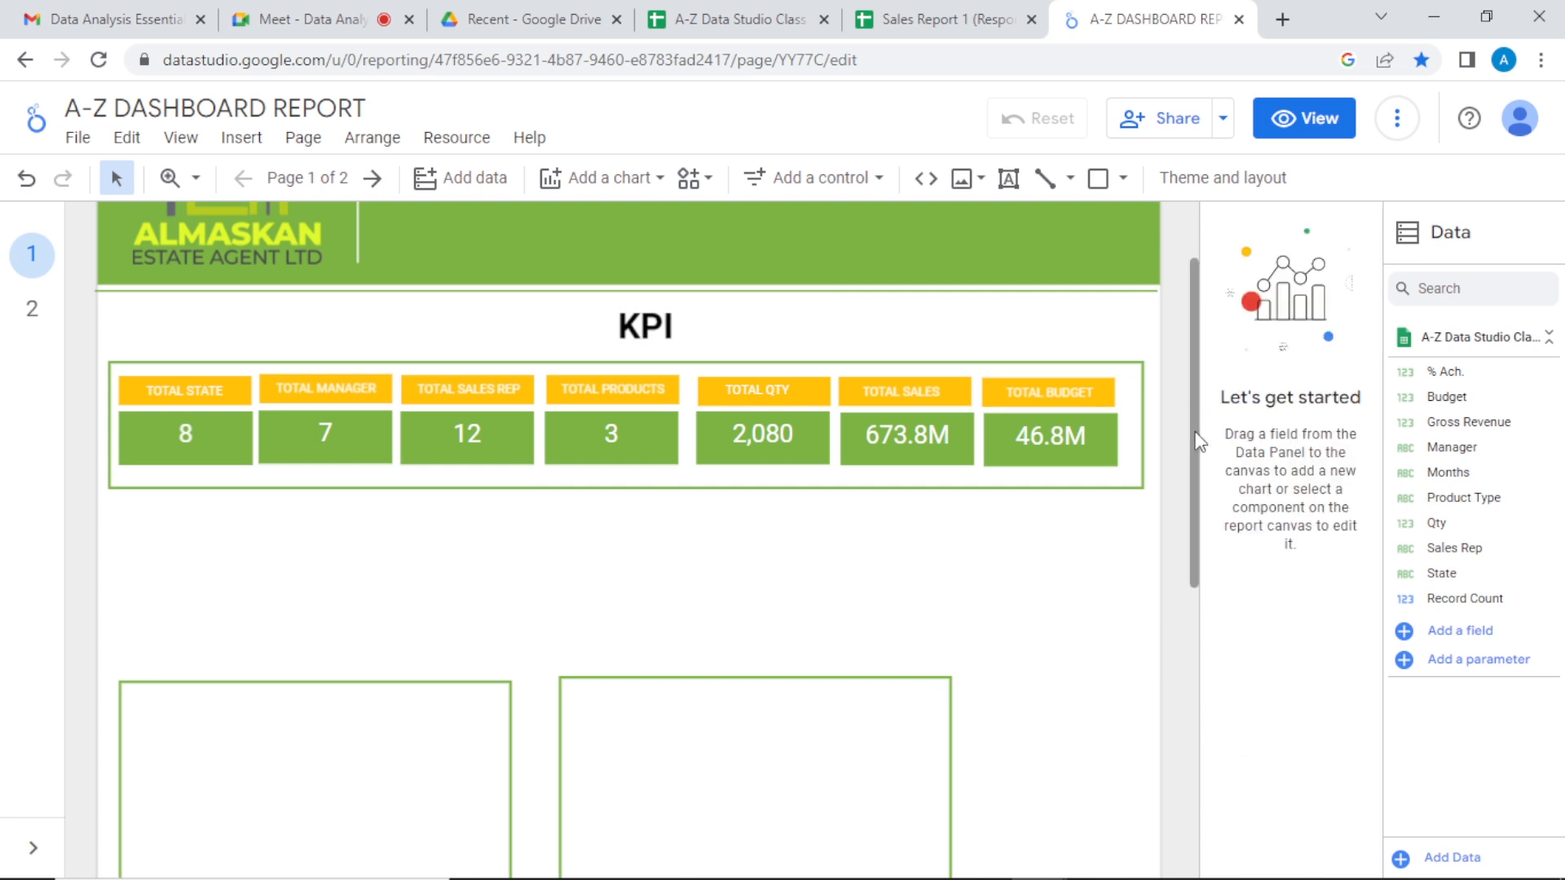
Step: Extend the KPI title to read KPI (SCORE CARDS)
{"action": "left_click", "coordinate": [675, 328]}
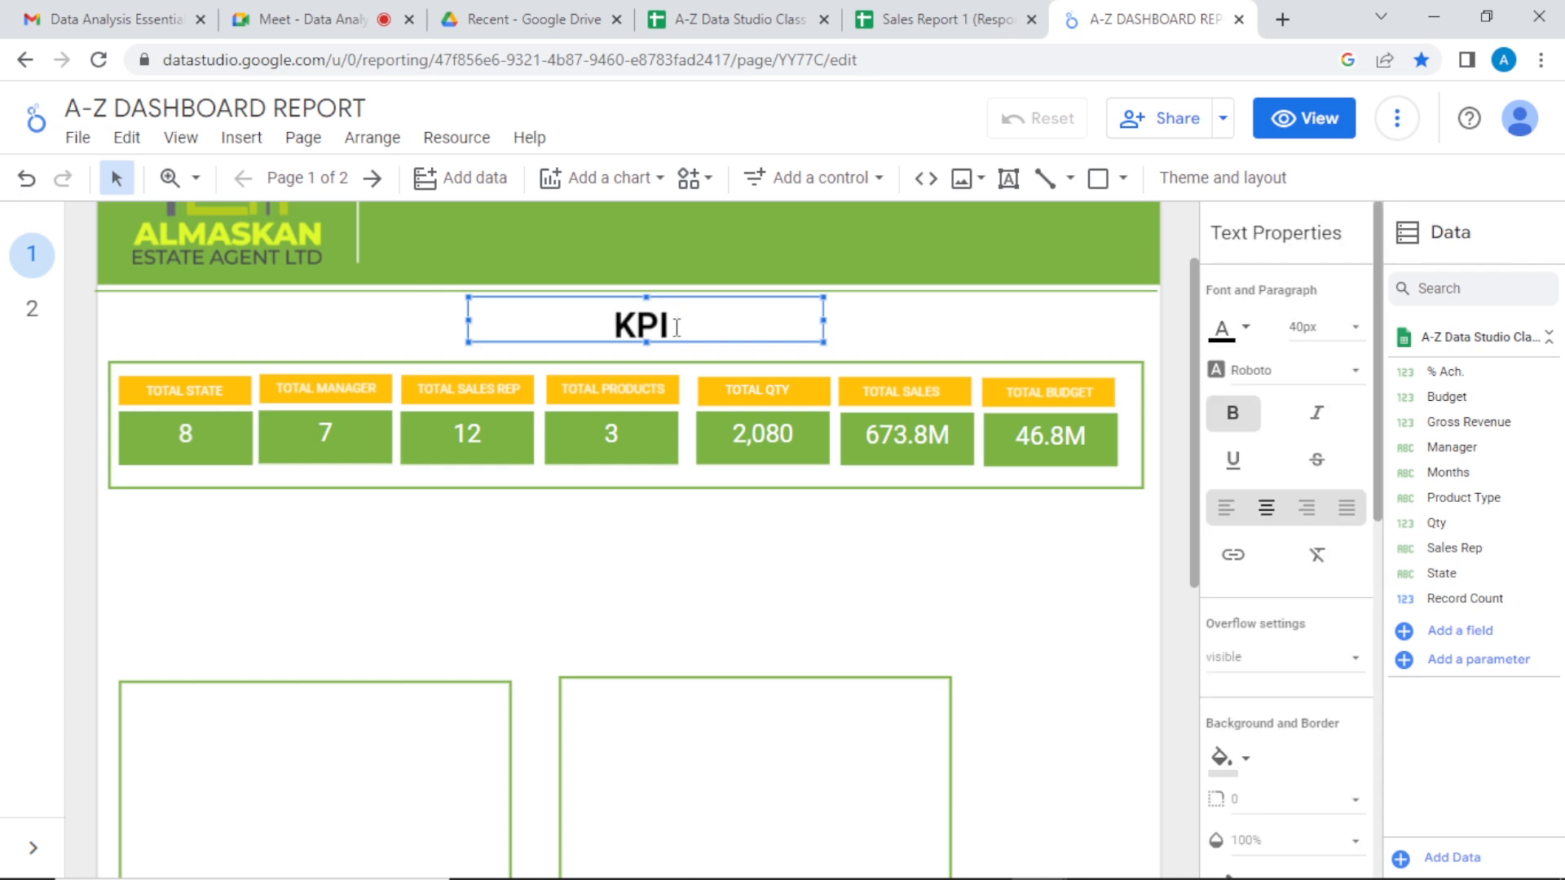
{"action": "type", "text": "(S"}
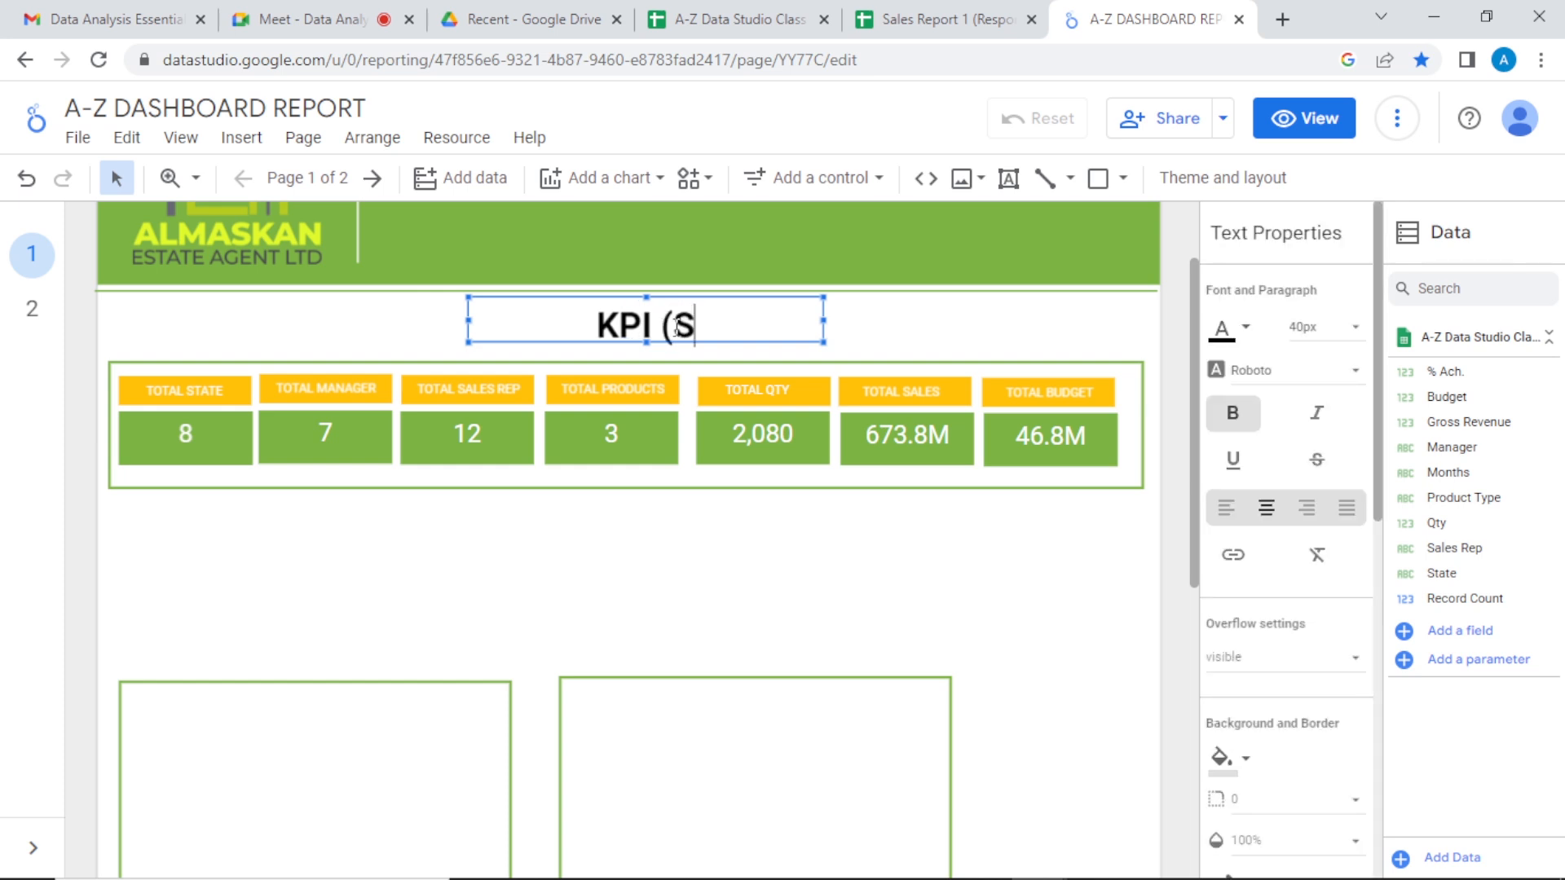
{"action": "type", "text": "CORE CAR"}
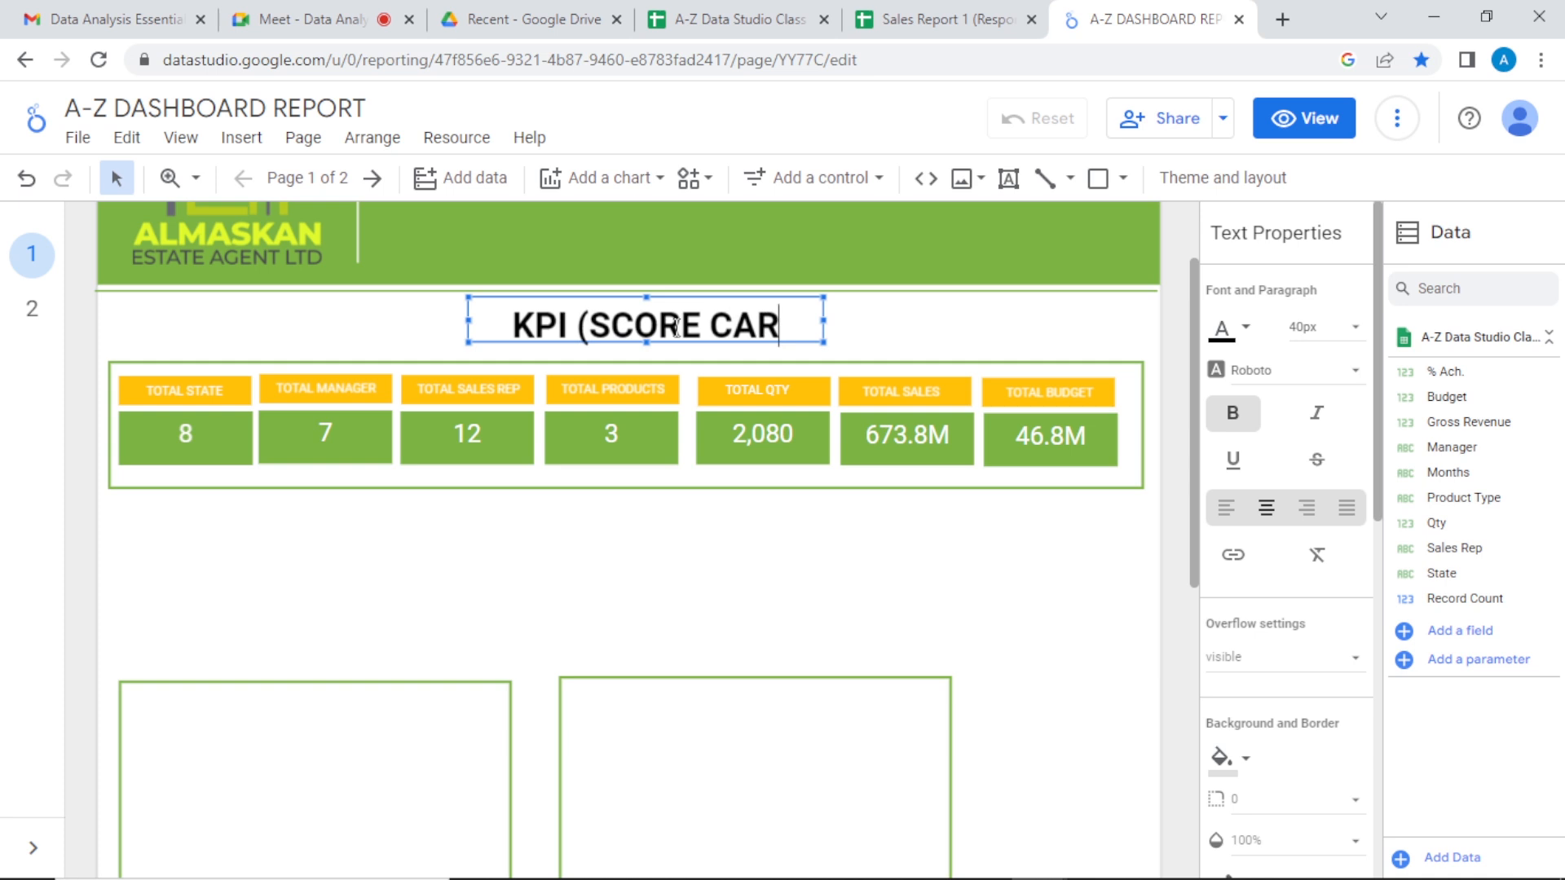
{"action": "type", "text": "DS"}
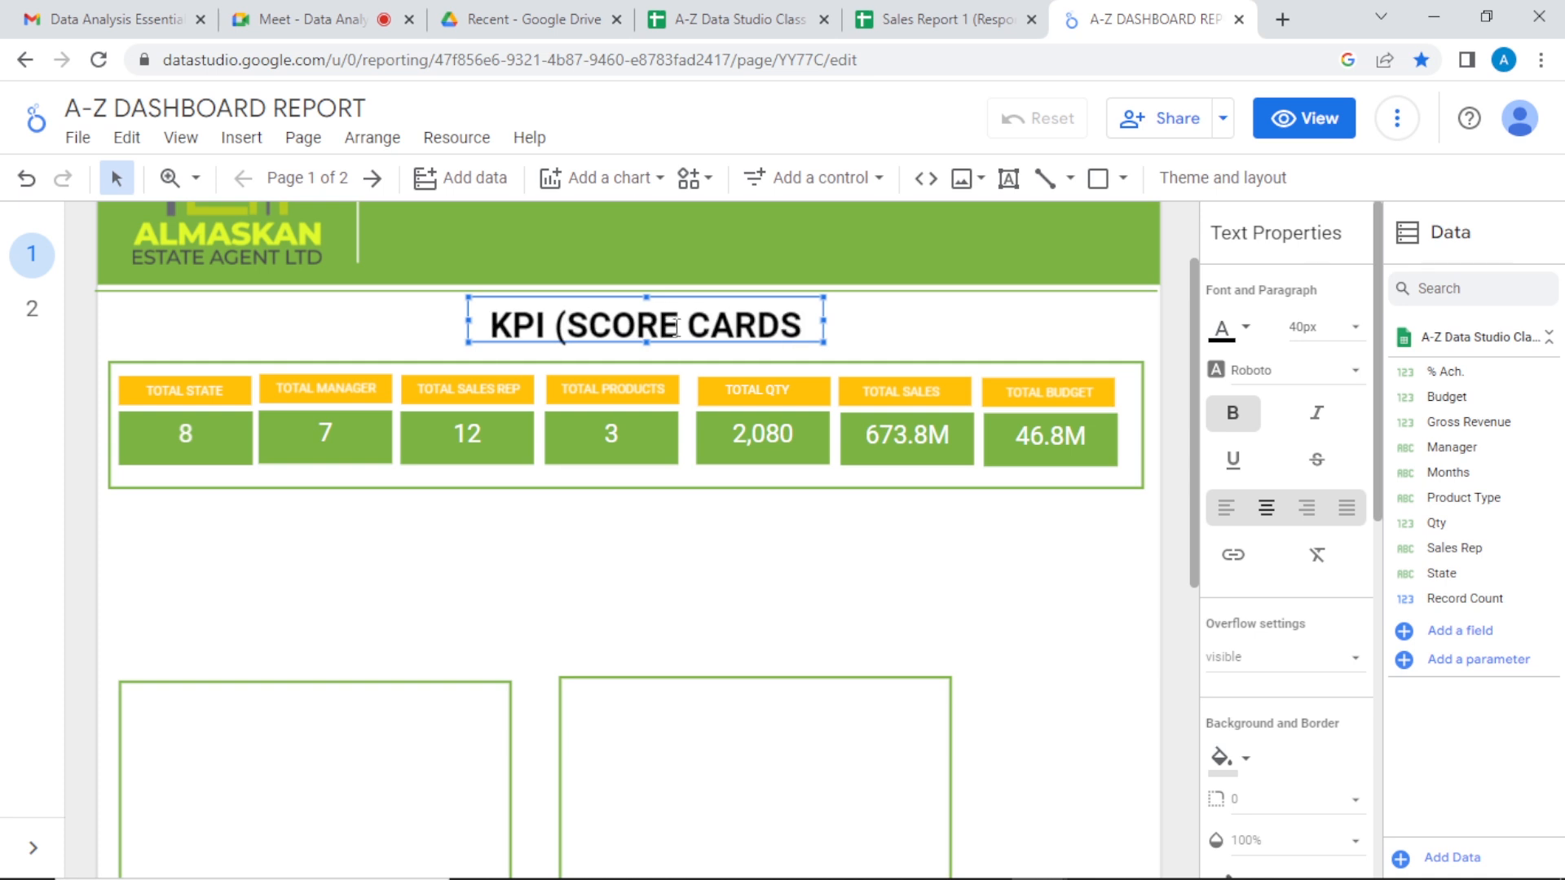
{"action": "type", "text": ")"}
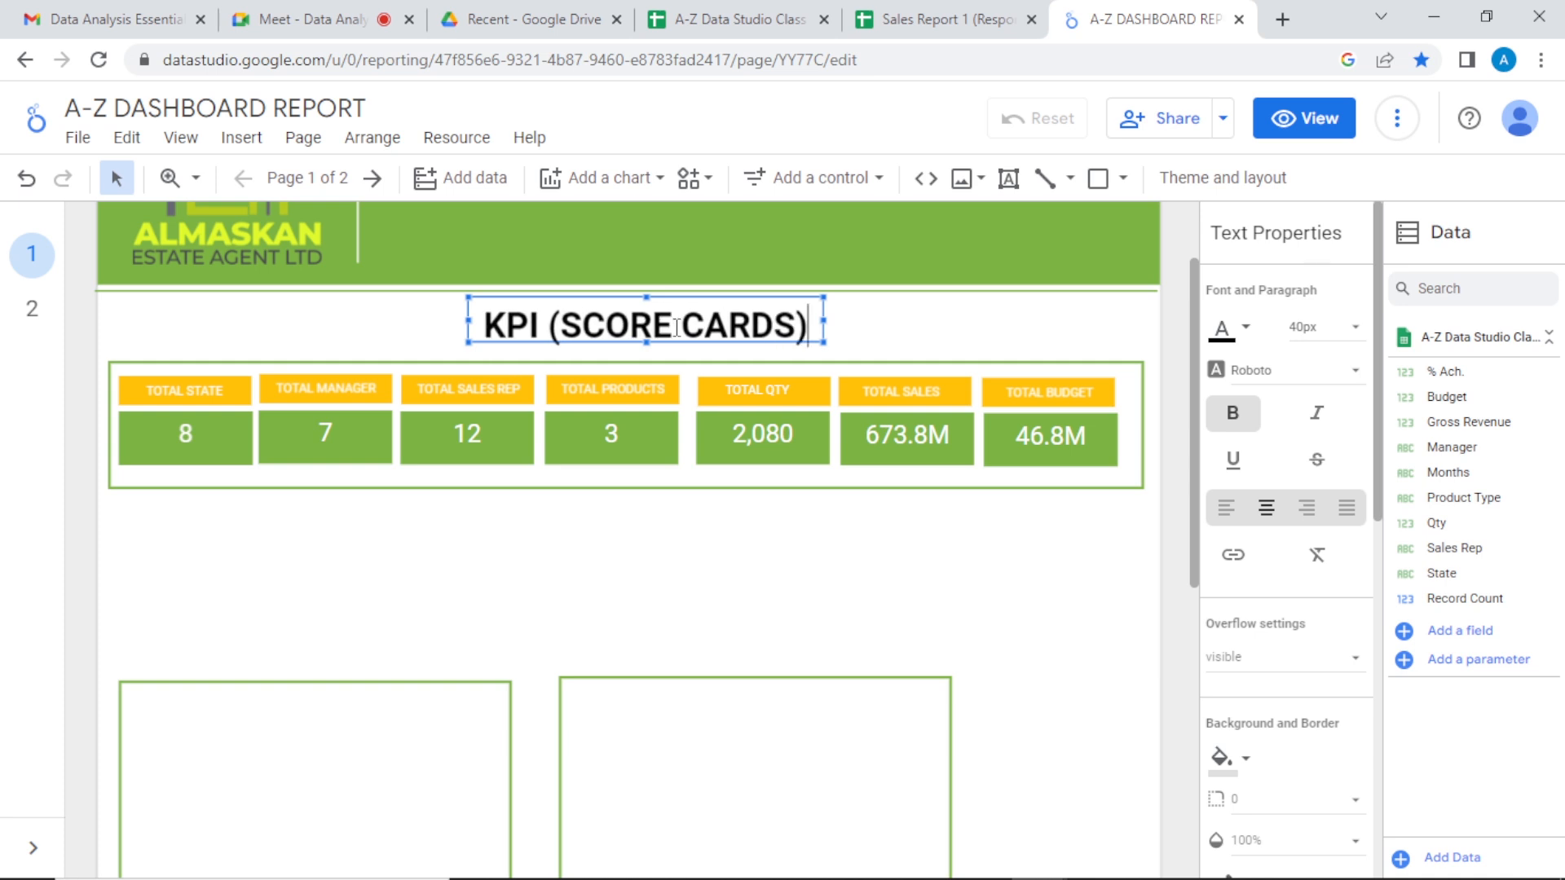
{"action": "left_click", "coordinate": [731, 530]}
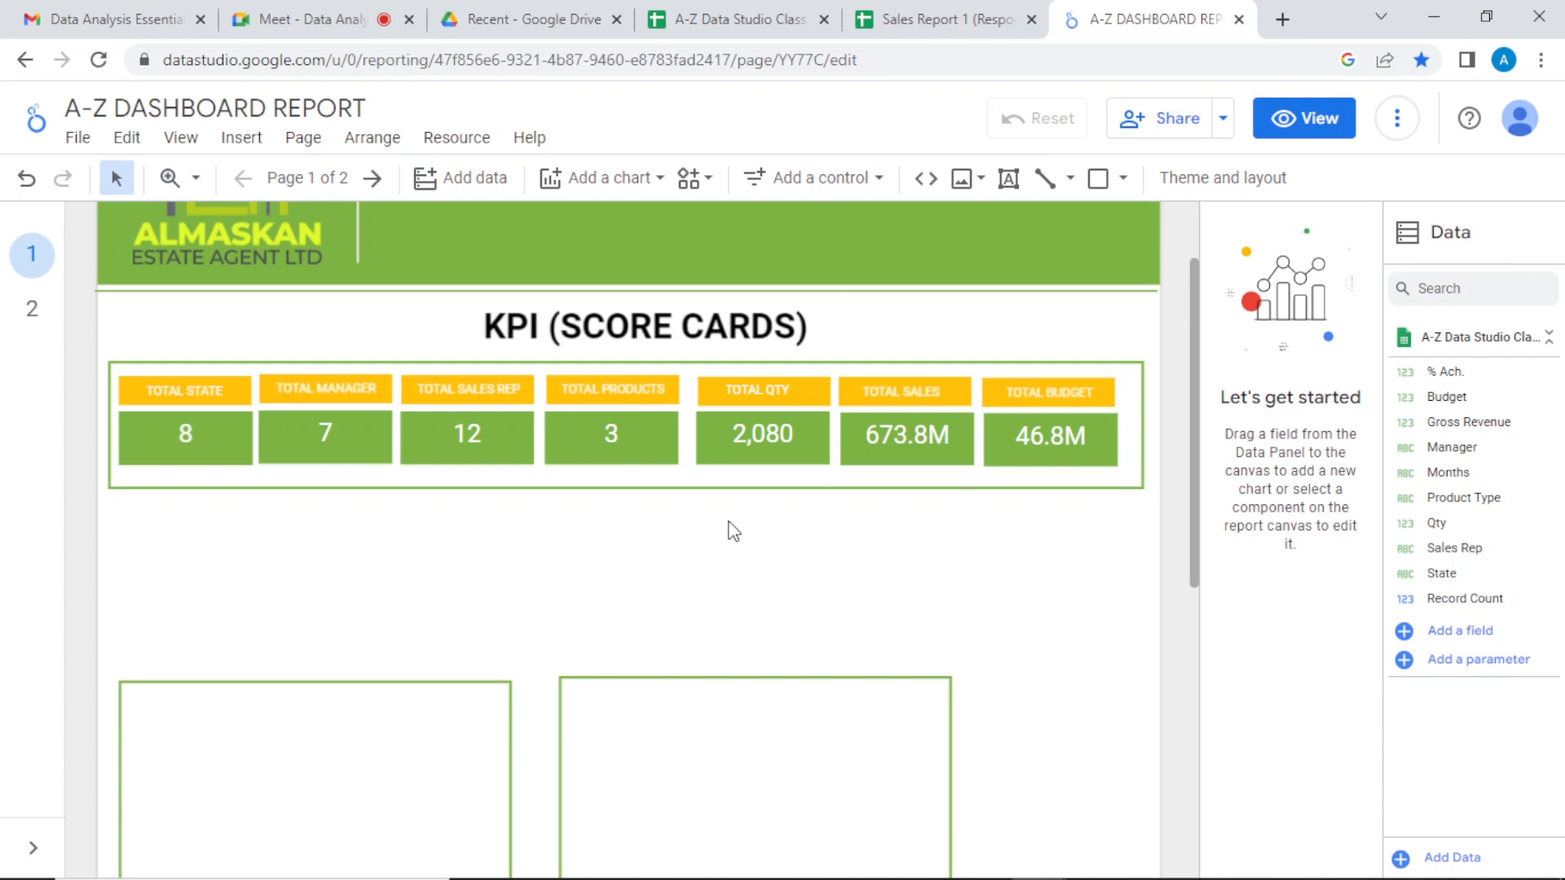